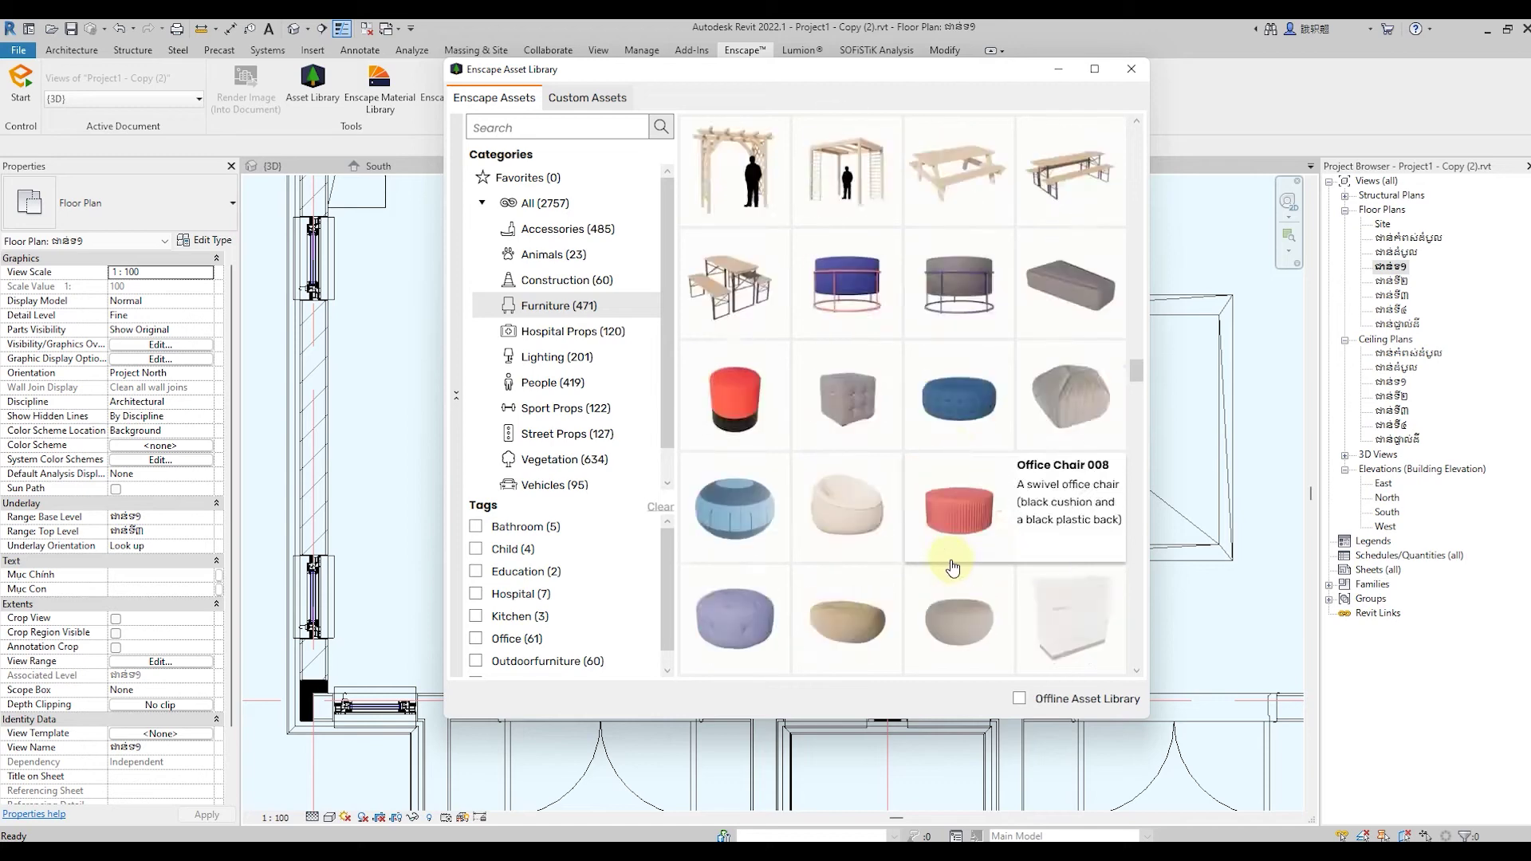
# Scroll the Furniture asset thumbnails past the sideboards and sofas to reach the stools
pyautogui.scroll(-5, 950, 567)
pyautogui.scroll(-5, 951, 566)
pyautogui.scroll(-5, 953, 567)
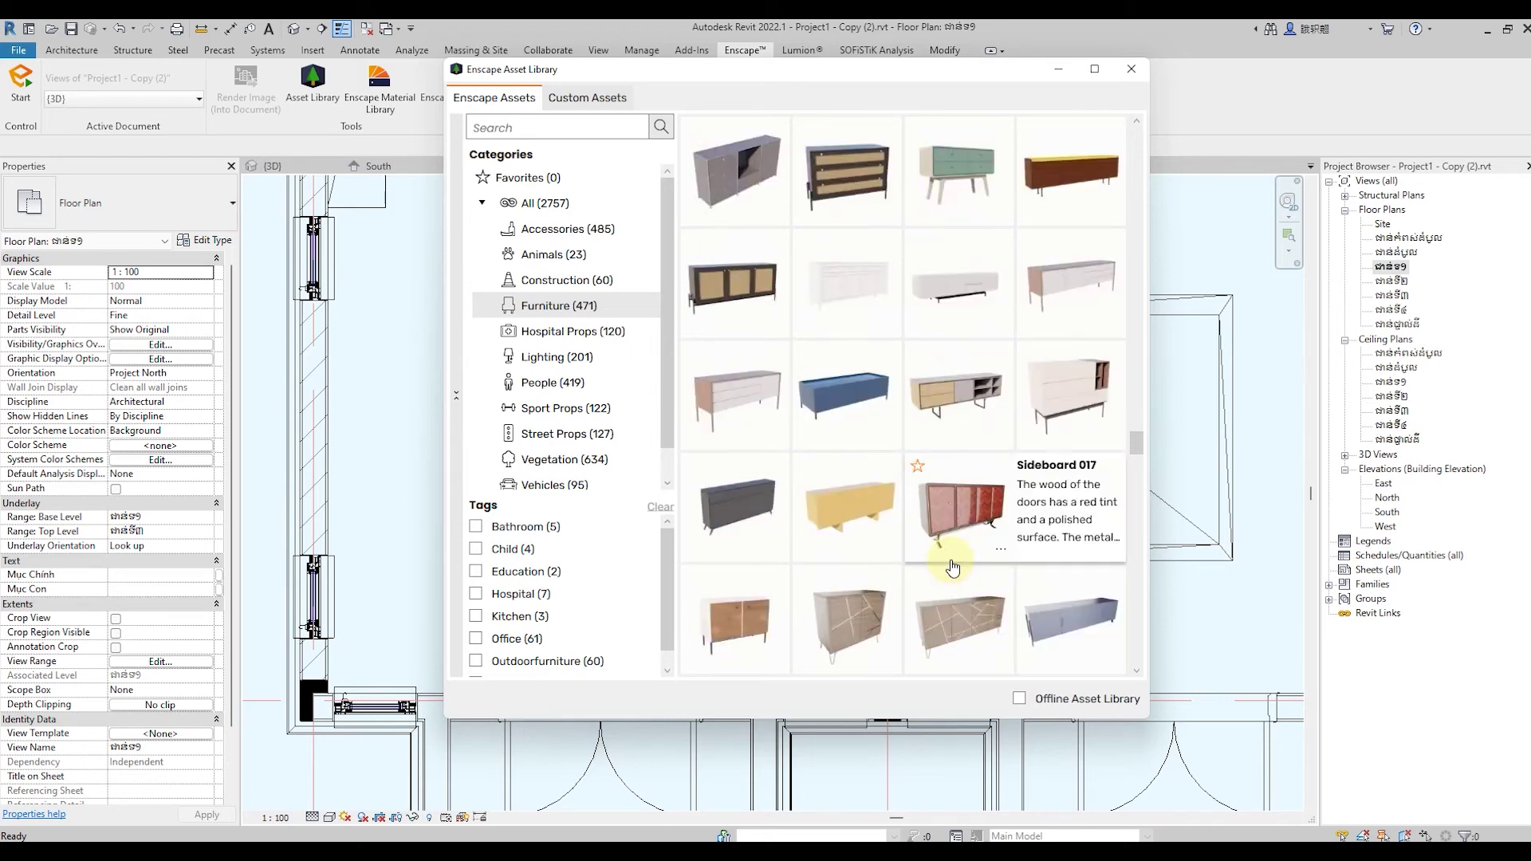
pyautogui.scroll(-5, 953, 566)
pyautogui.scroll(-5, 953, 566)
pyautogui.scroll(-5, 953, 566)
pyautogui.scroll(-5, 953, 567)
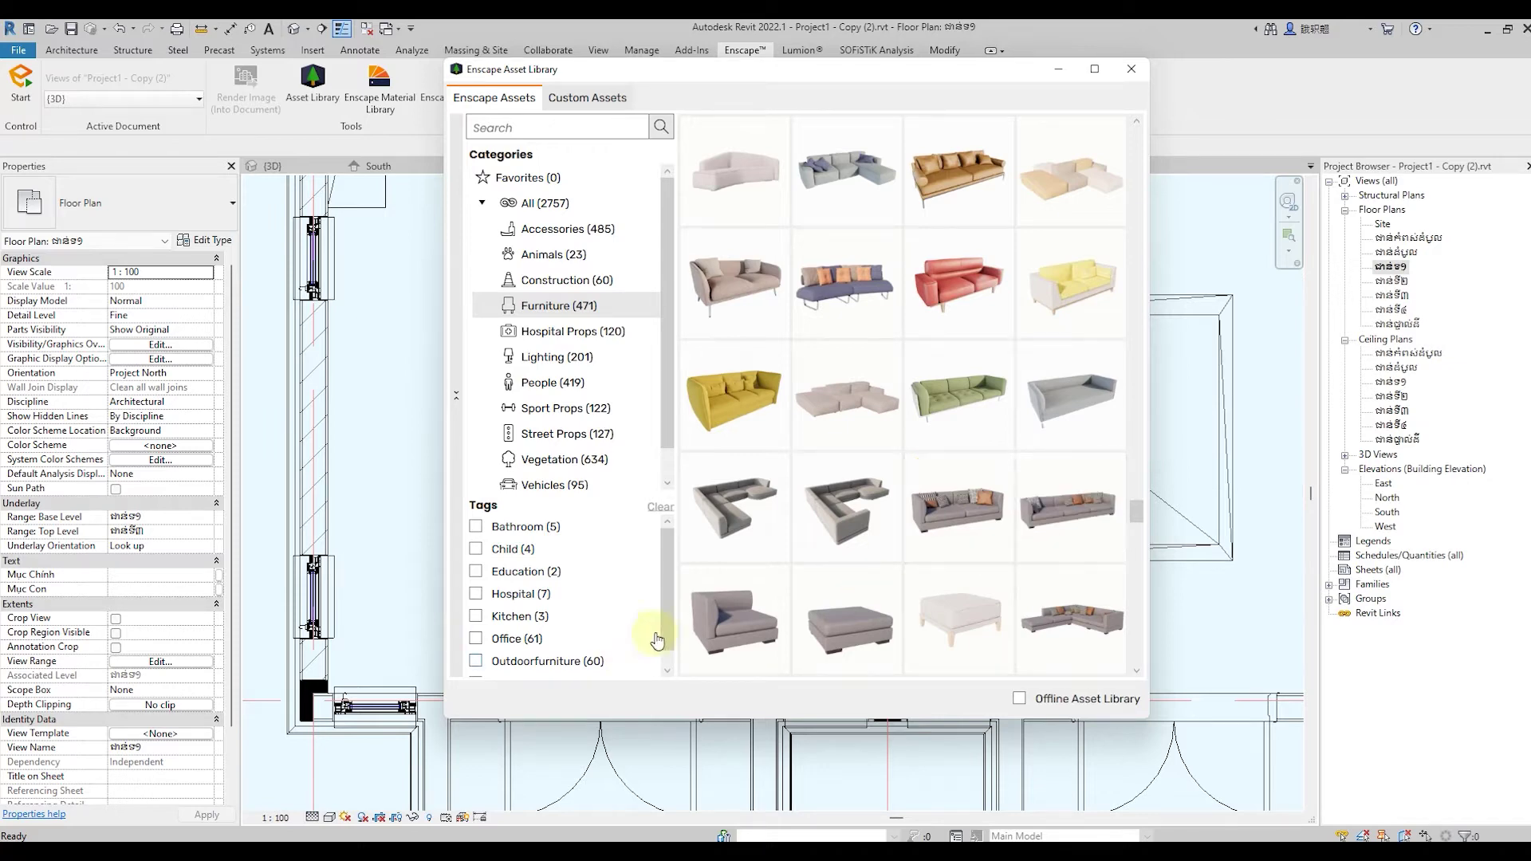
pyautogui.scroll(-3, 973, 510)
pyautogui.scroll(-3, 984, 498)
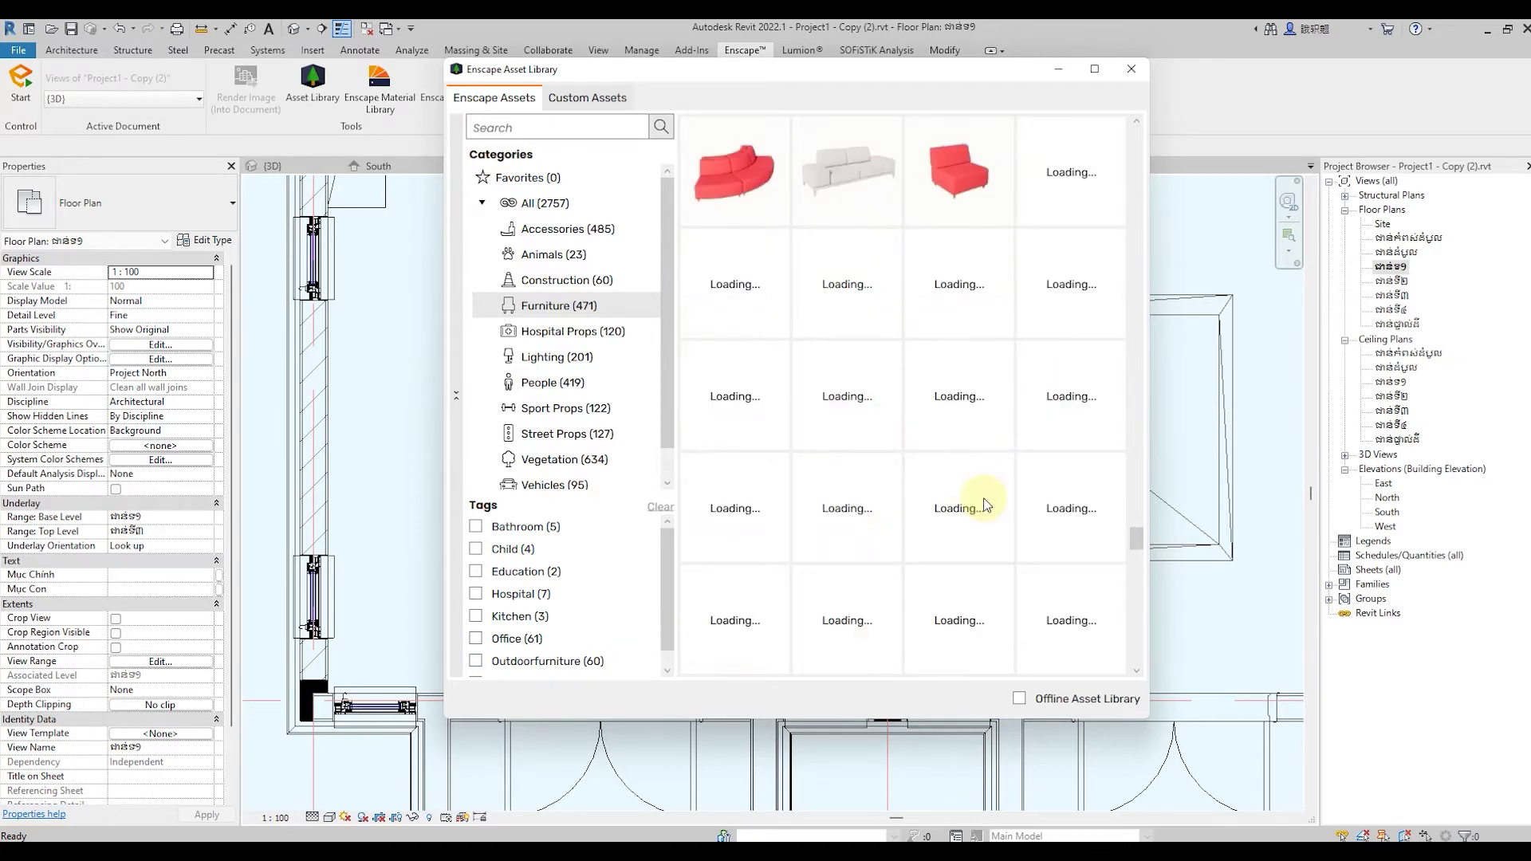
pyautogui.scroll(2, 983, 498)
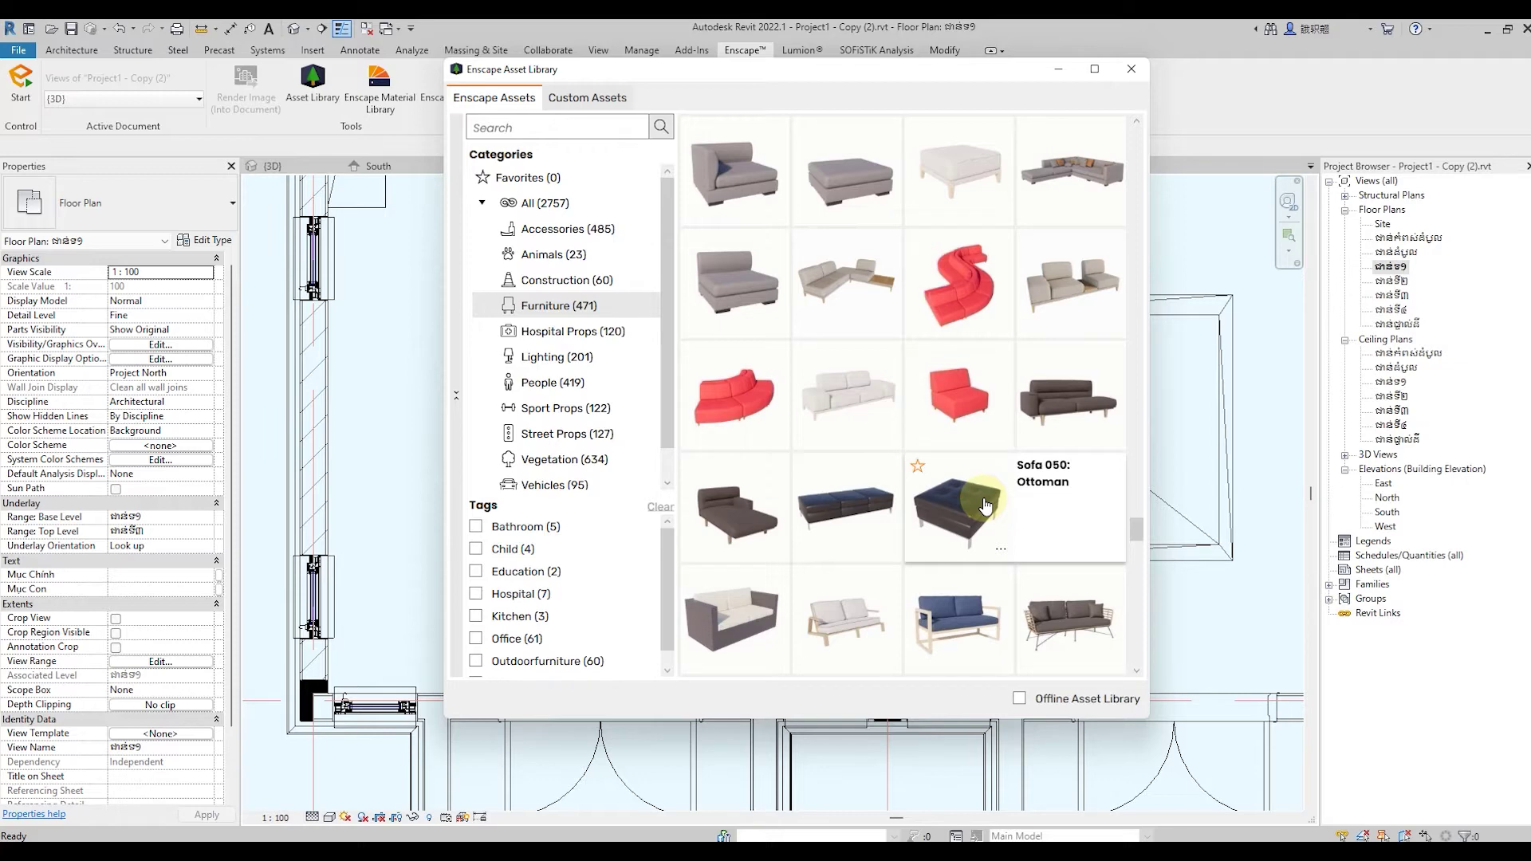
pyautogui.scroll(-2, 986, 504)
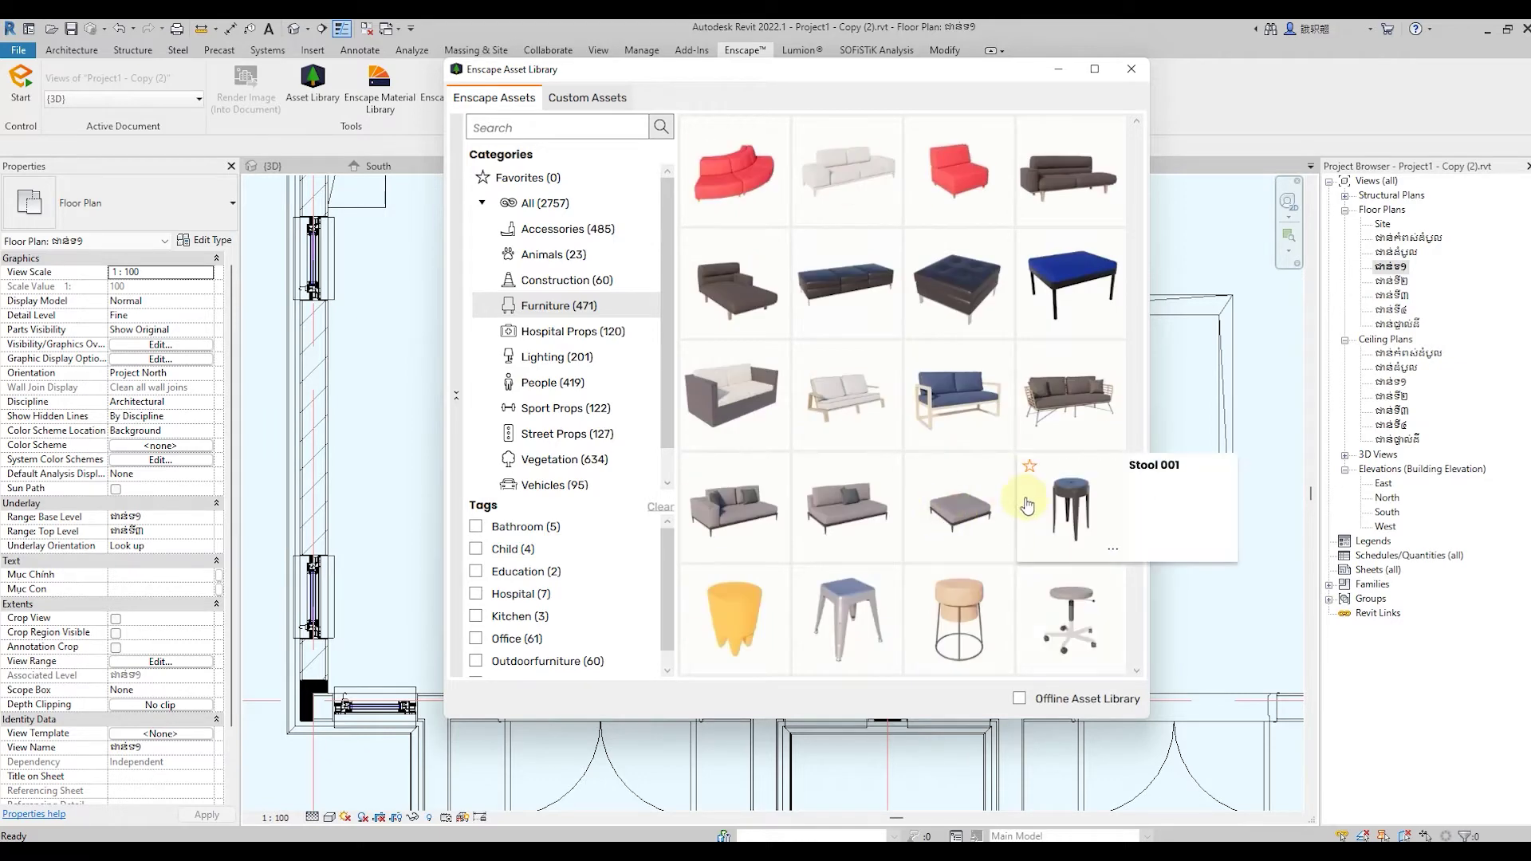
pyautogui.scroll(-2, 1053, 511)
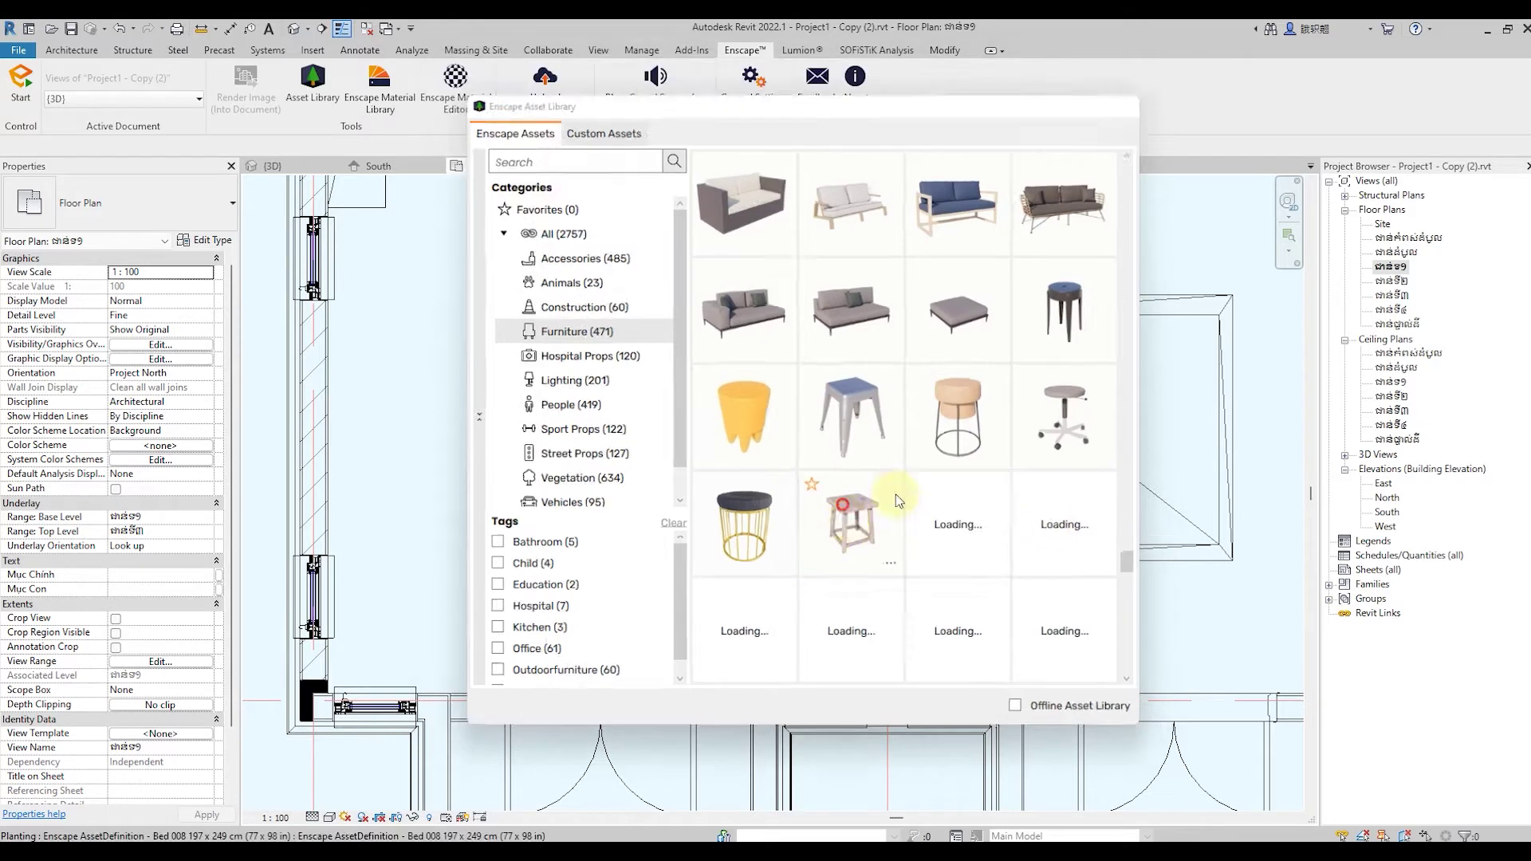
# Pick the Stool 007 asset and place the first stool beside the central wall below the beds
pyautogui.click(894, 501)
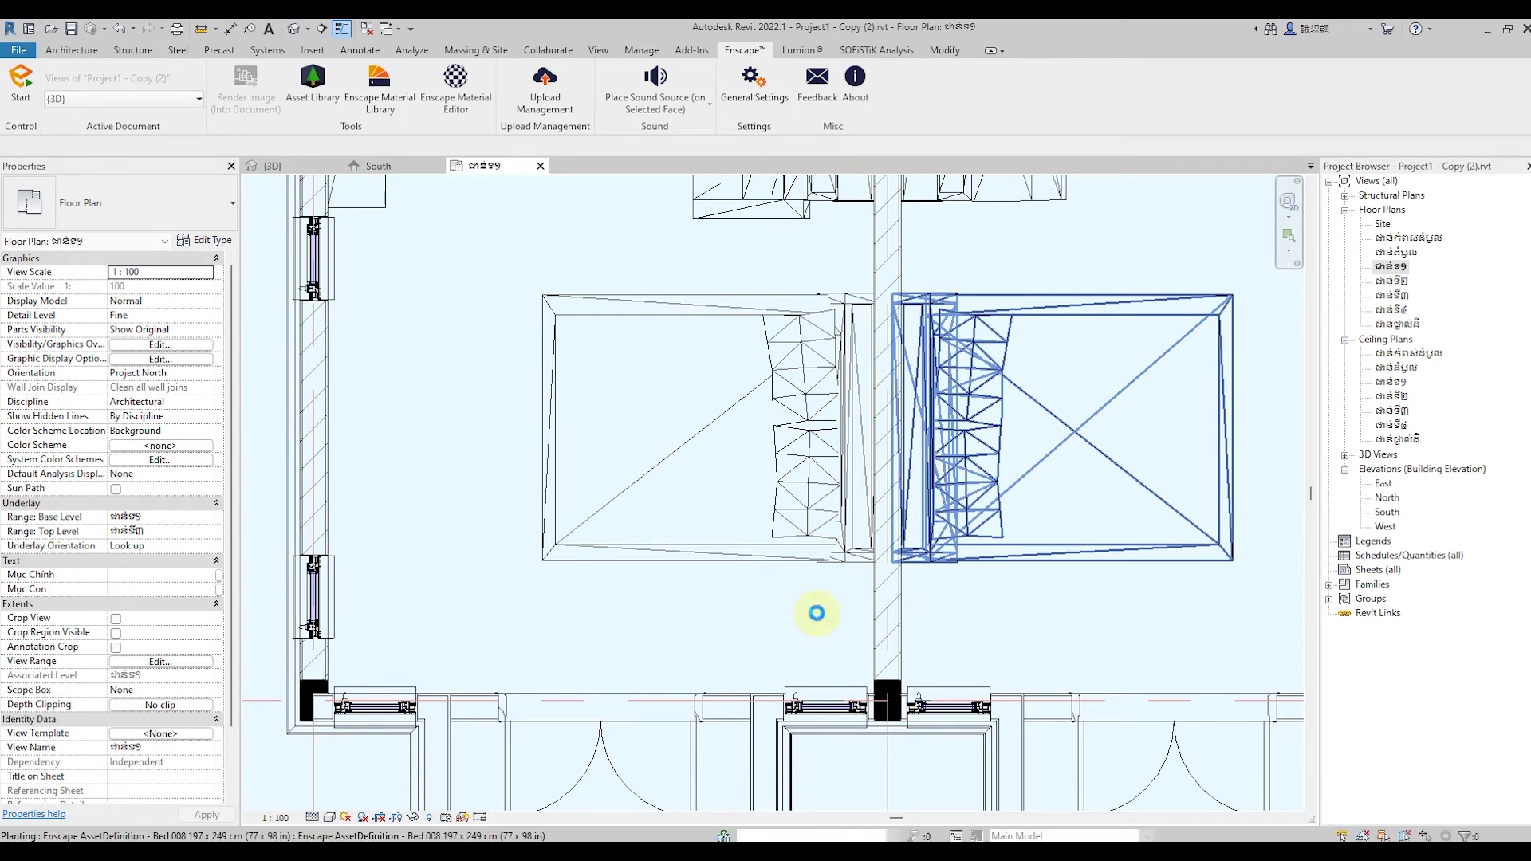
pyautogui.scroll(2, 817, 613)
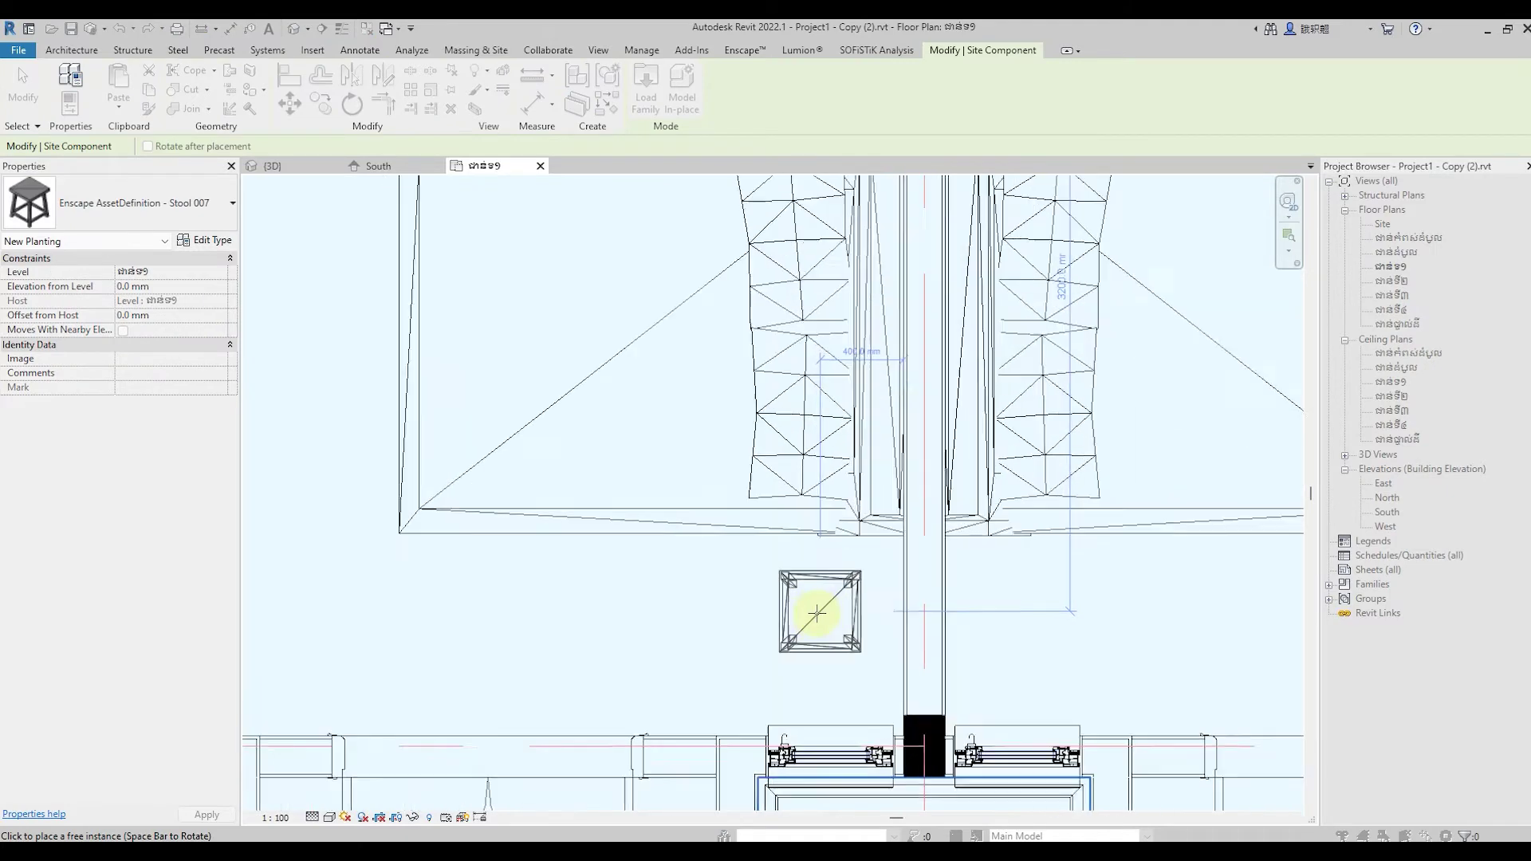
pyautogui.scroll(1, 829, 600)
pyautogui.scroll(2, 841, 588)
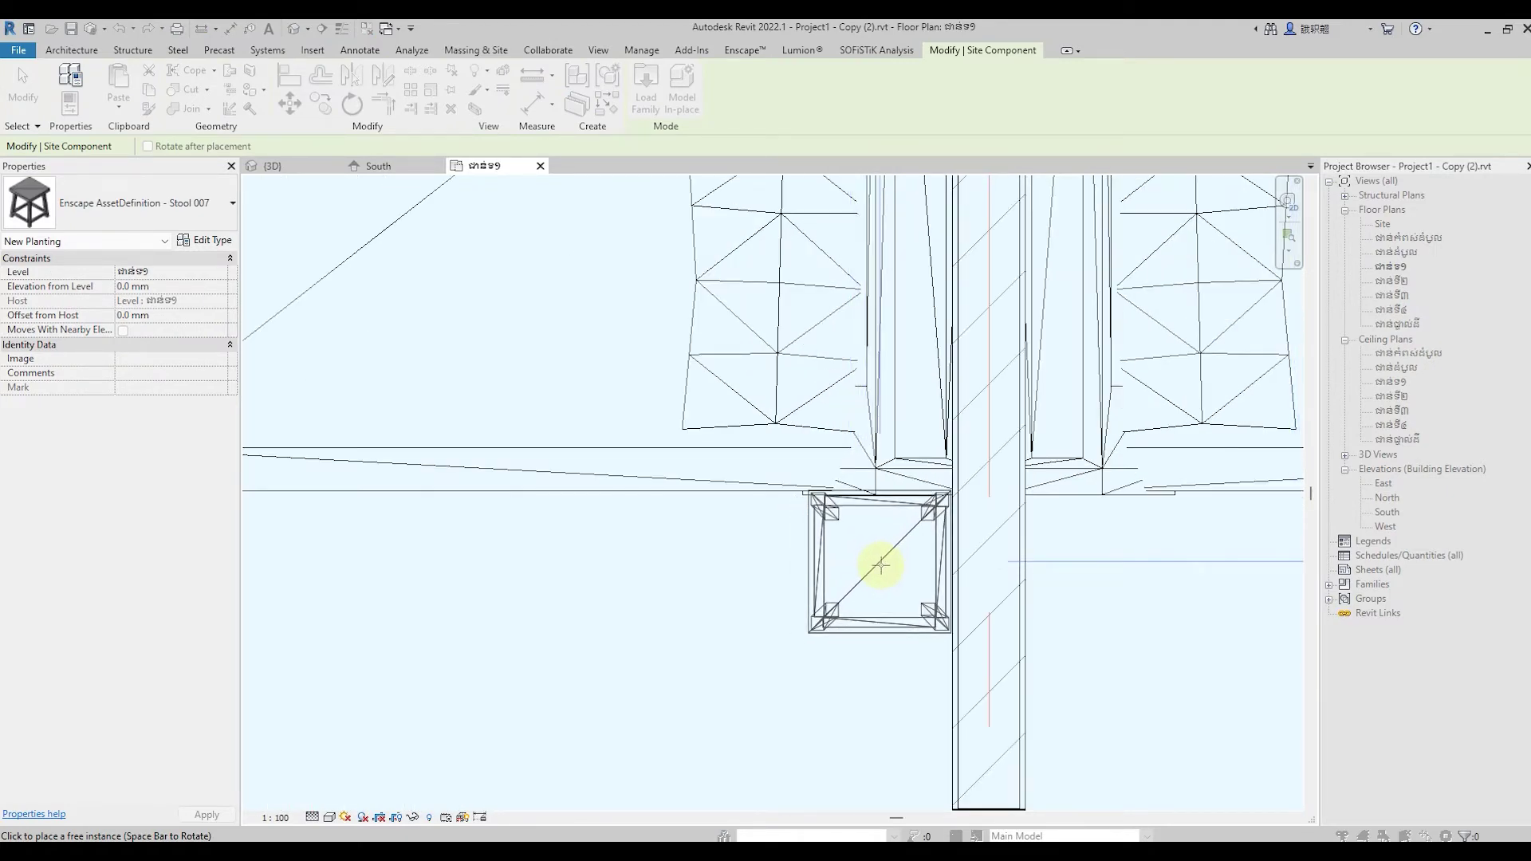
pyautogui.click(881, 565)
# Place a second Stool 007 against the wall above the bed, then close the Asset Library
pyautogui.scroll(-3, 824, 669)
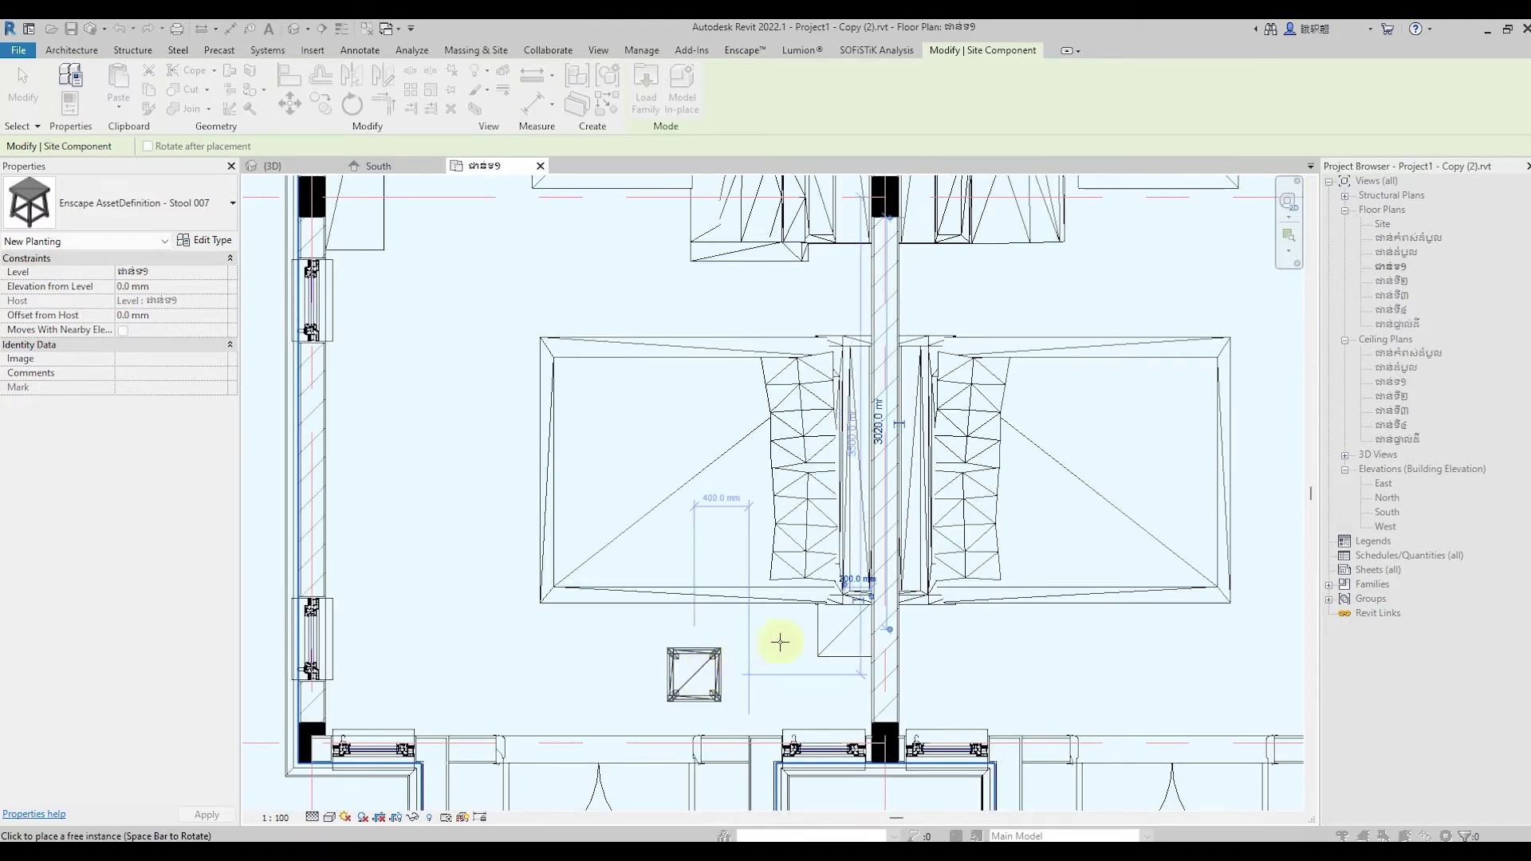
pyautogui.scroll(2, 824, 308)
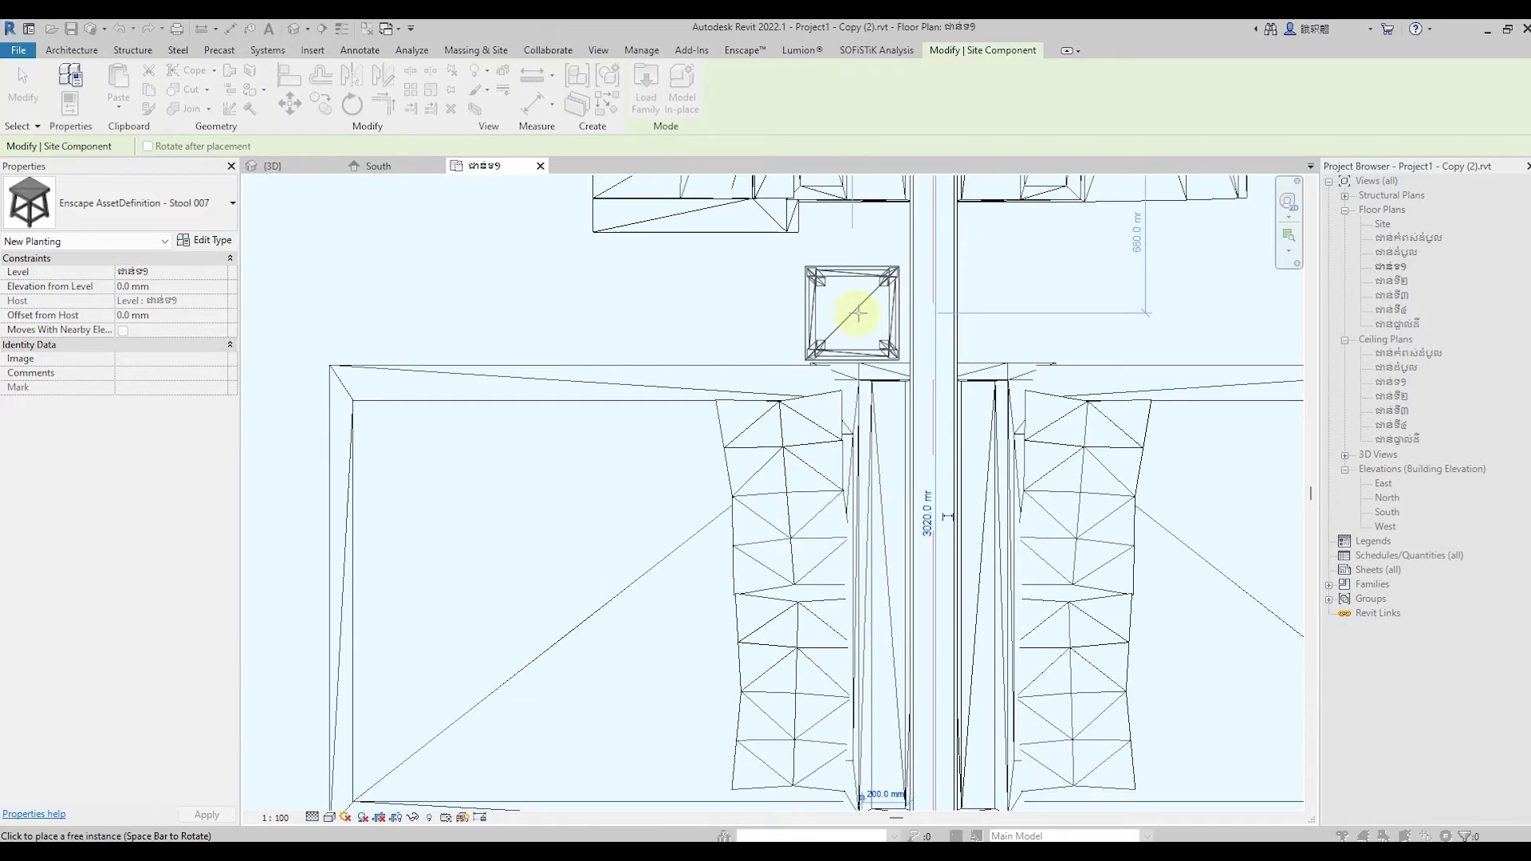
pyautogui.scroll(1, 863, 315)
pyautogui.scroll(1, 862, 314)
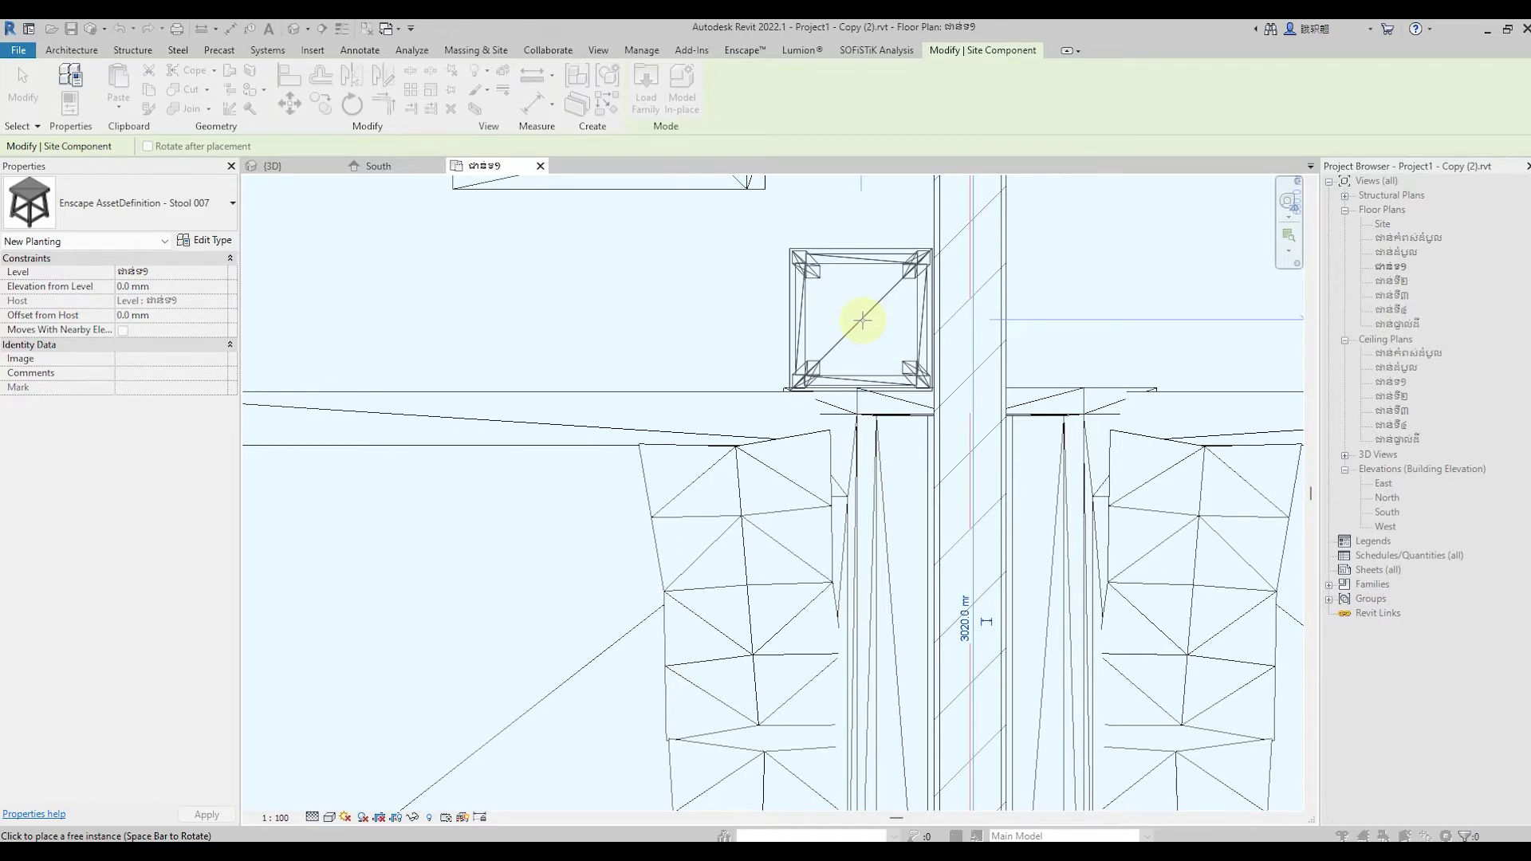
pyautogui.click(862, 321)
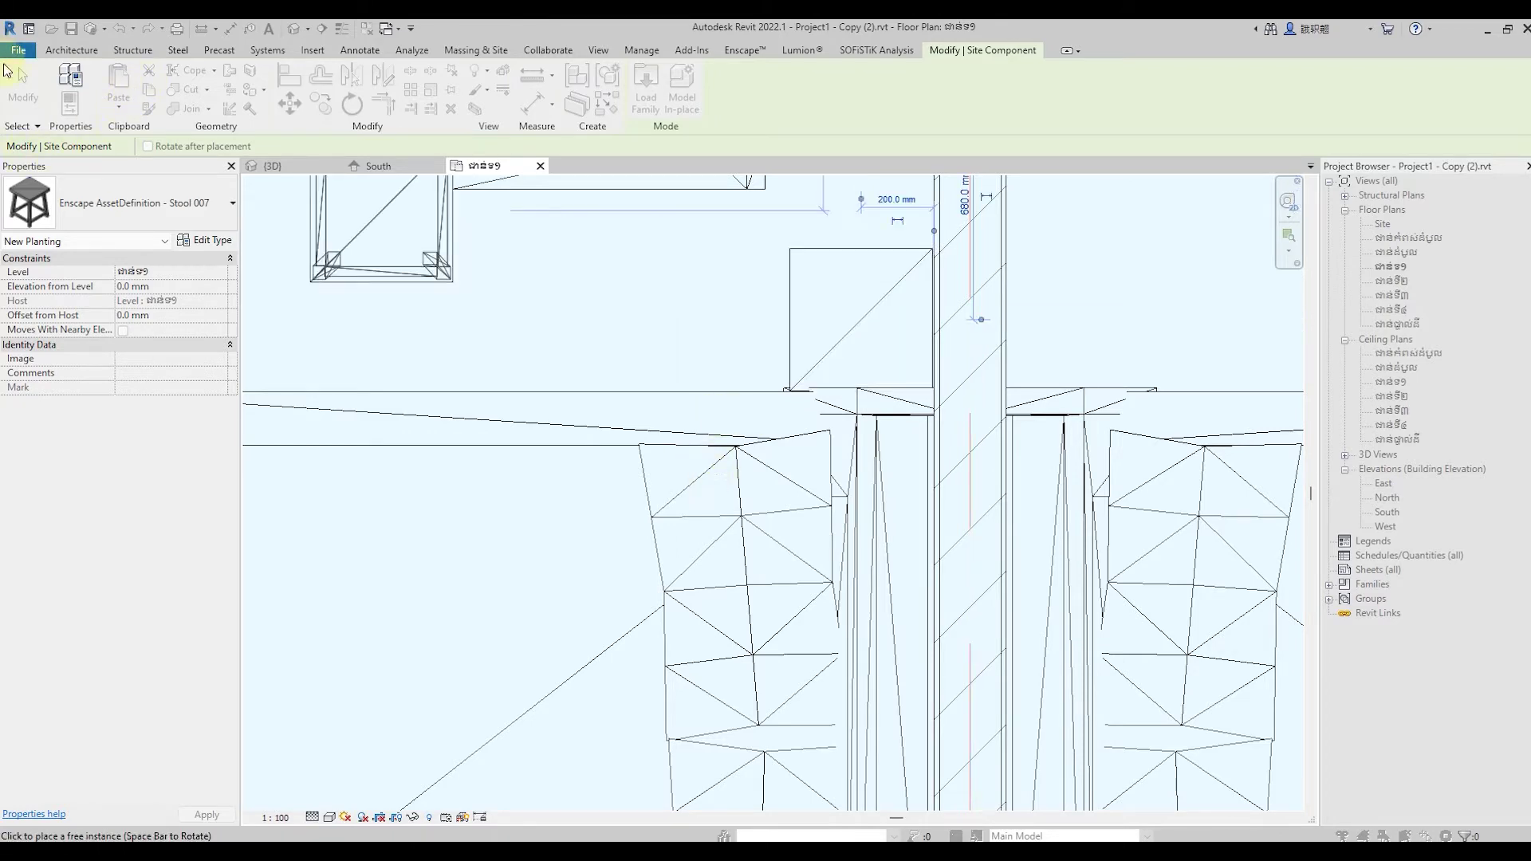
pyautogui.press('Escape')
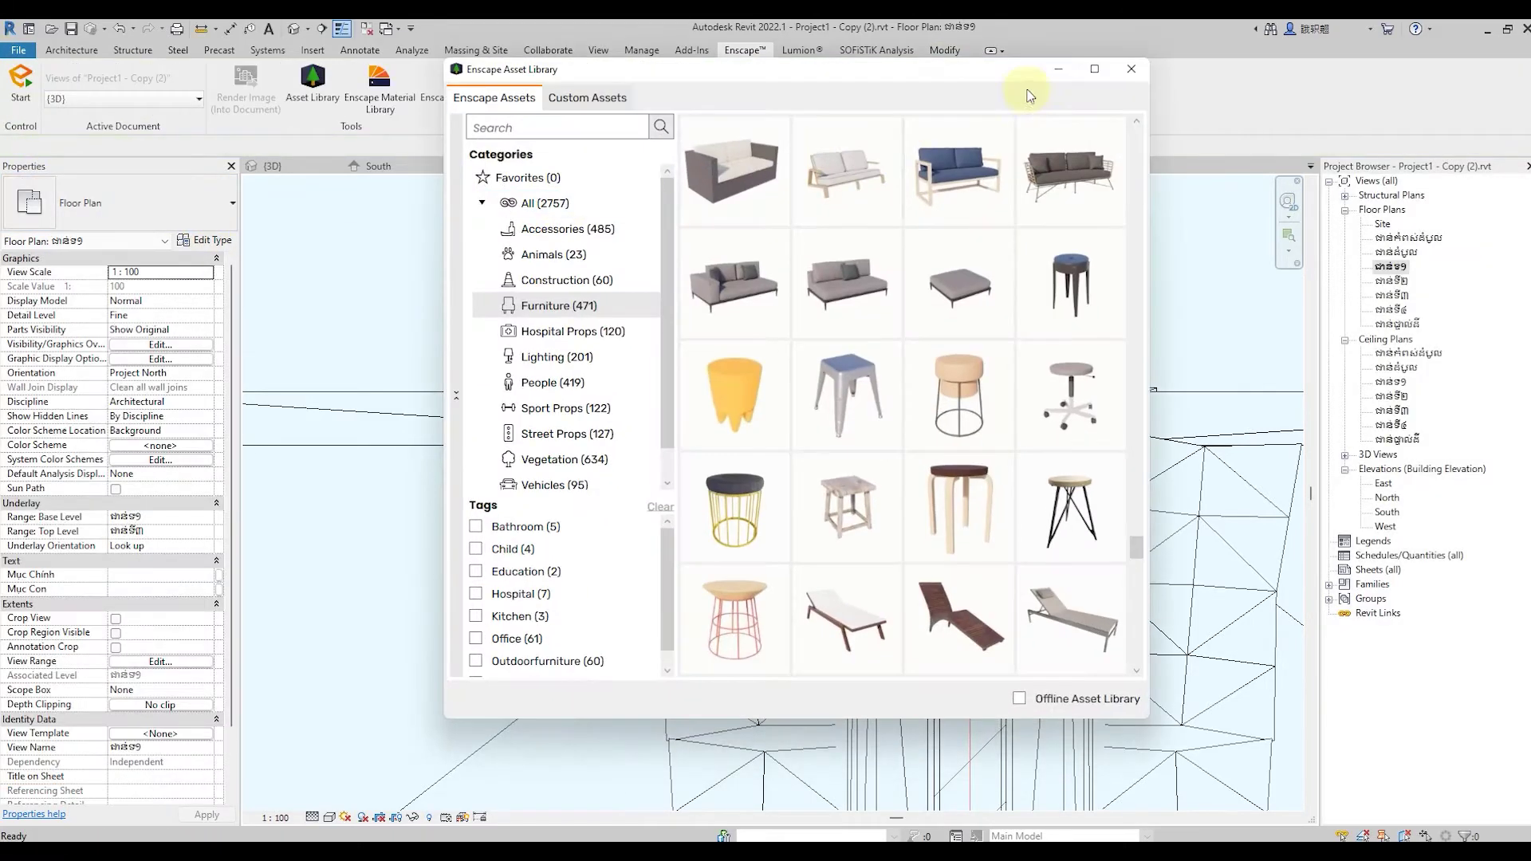
pyautogui.click(1059, 72)
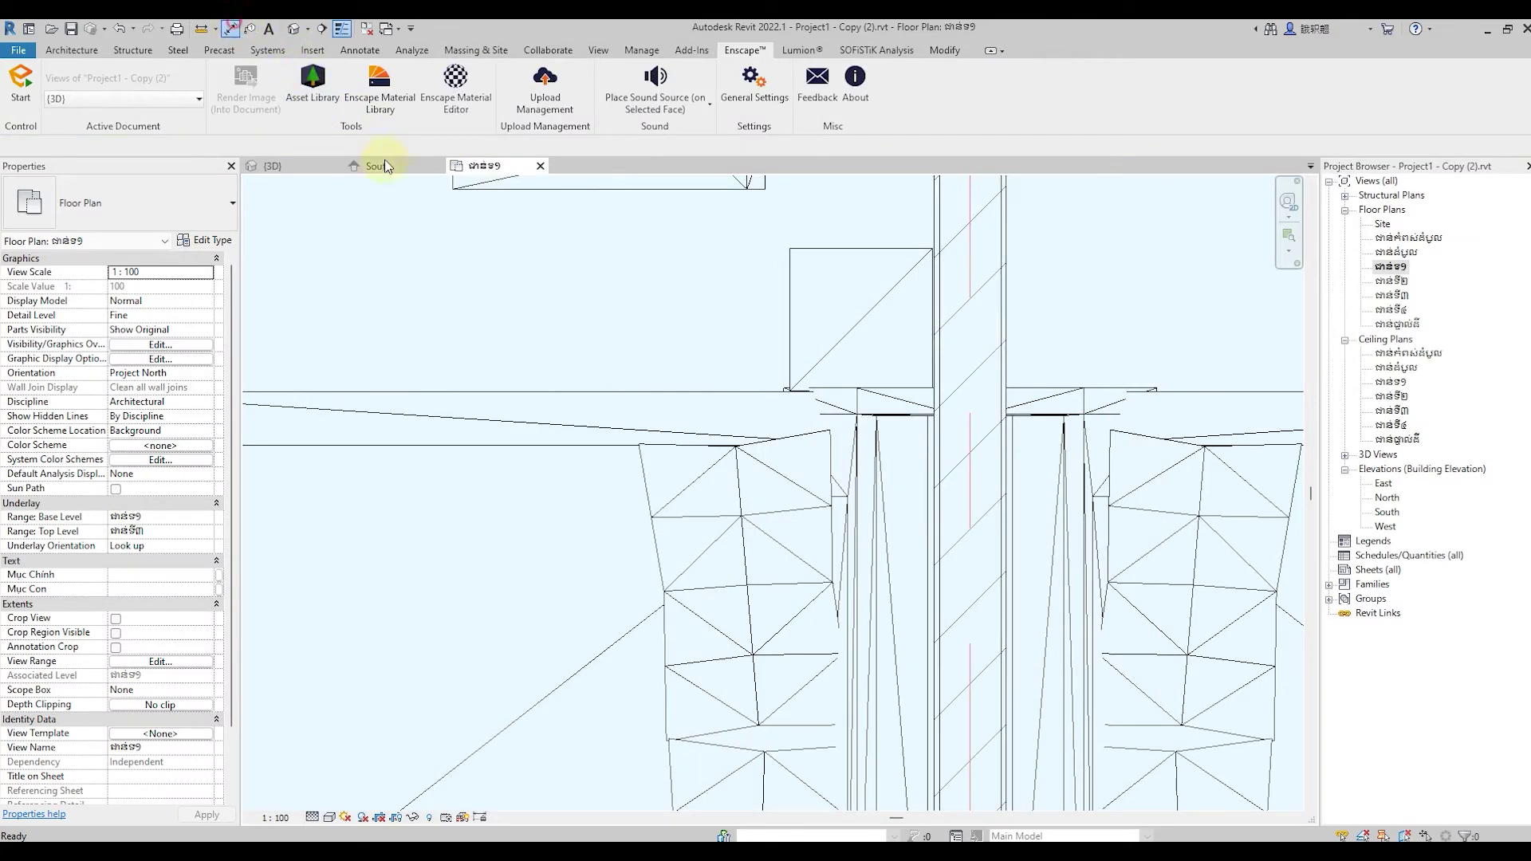
# Start an aligned dimension (DI) from a stool edge, then cancel it
pyautogui.press('d')
pyautogui.press('i')
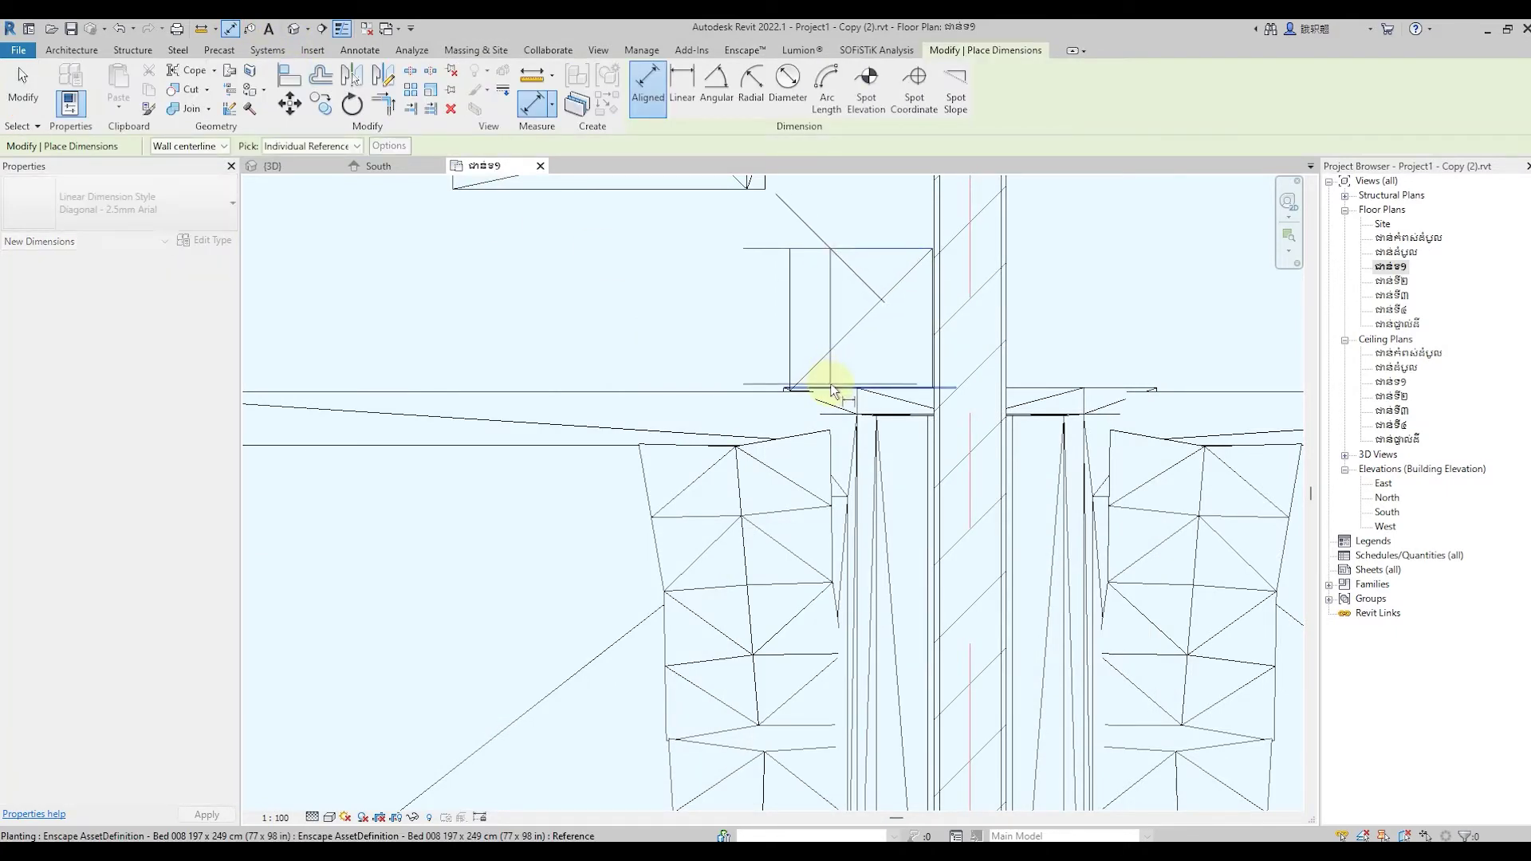
pyautogui.click(832, 390)
pyautogui.press('Escape')
pyautogui.press('Escape')
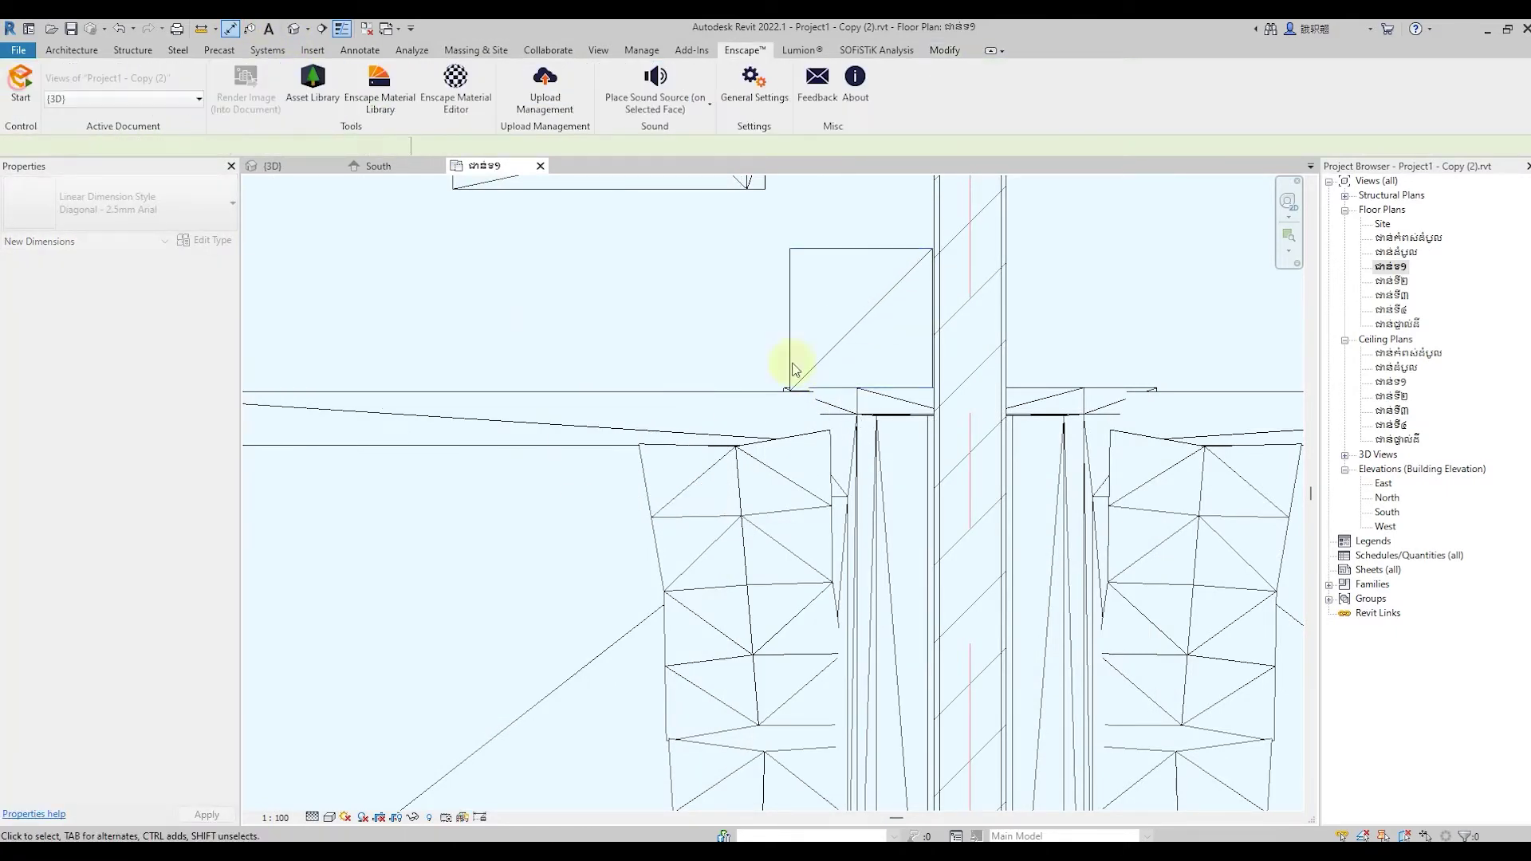
pyautogui.scroll(-5, 766, 303)
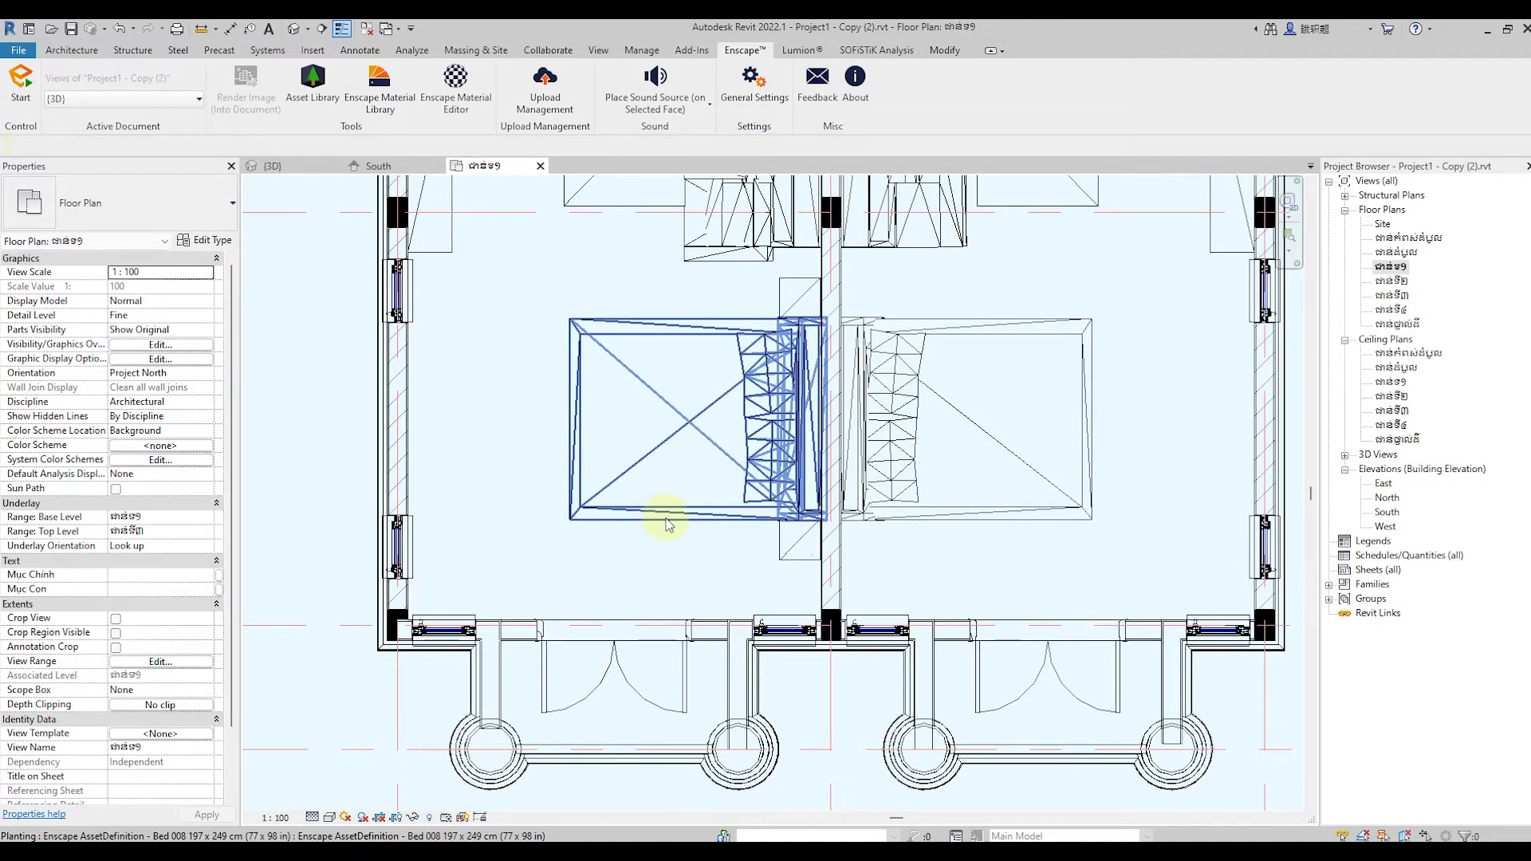
pyautogui.scroll(-2, 668, 525)
pyautogui.scroll(1, 626, 557)
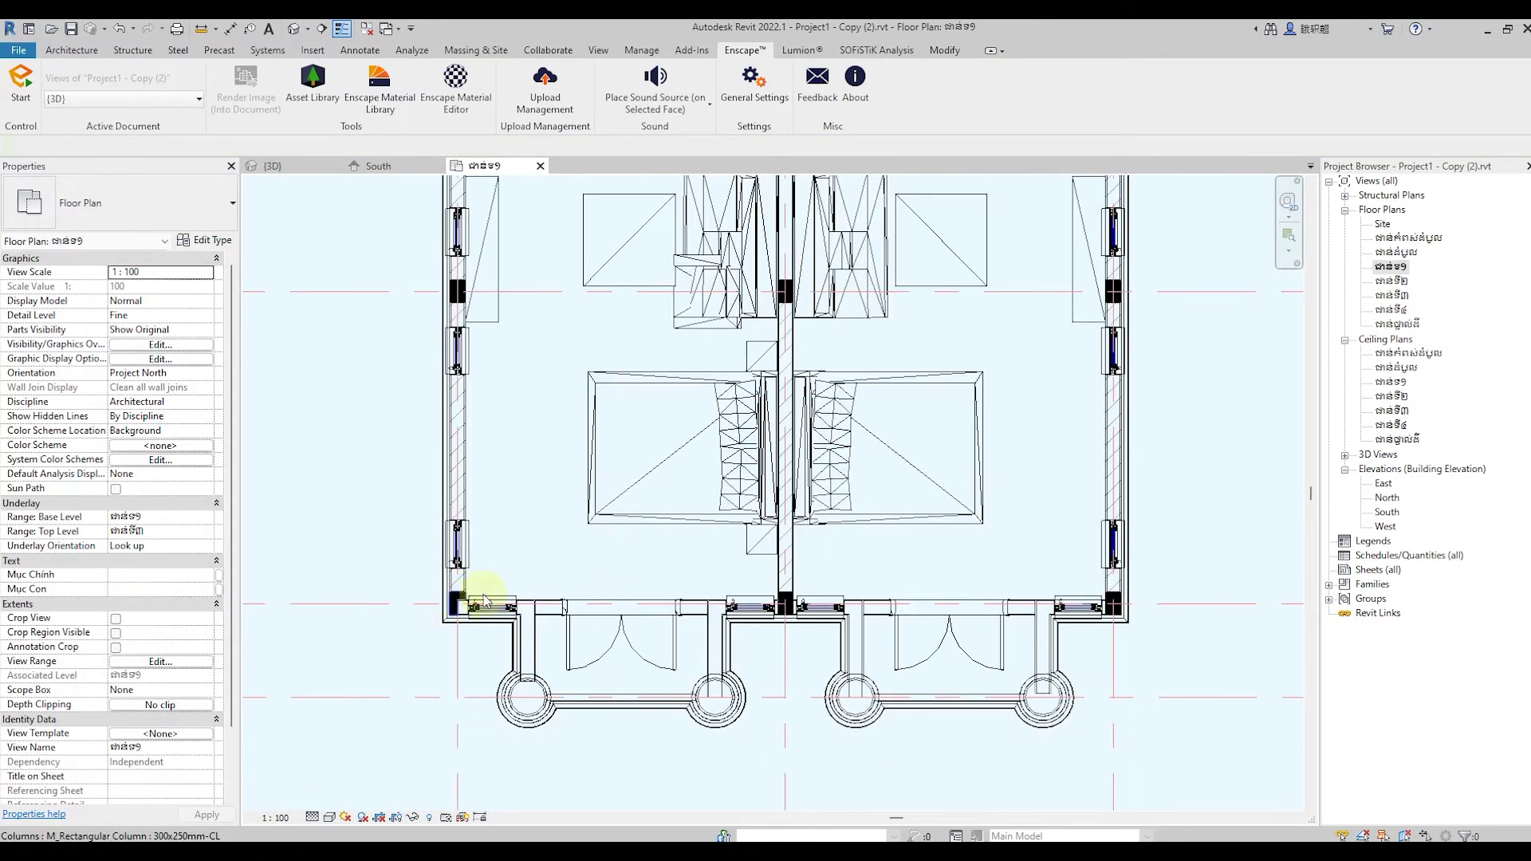
# Select both stools and set the Stool 007 type Height to 480 mm
pyautogui.click(753, 538)
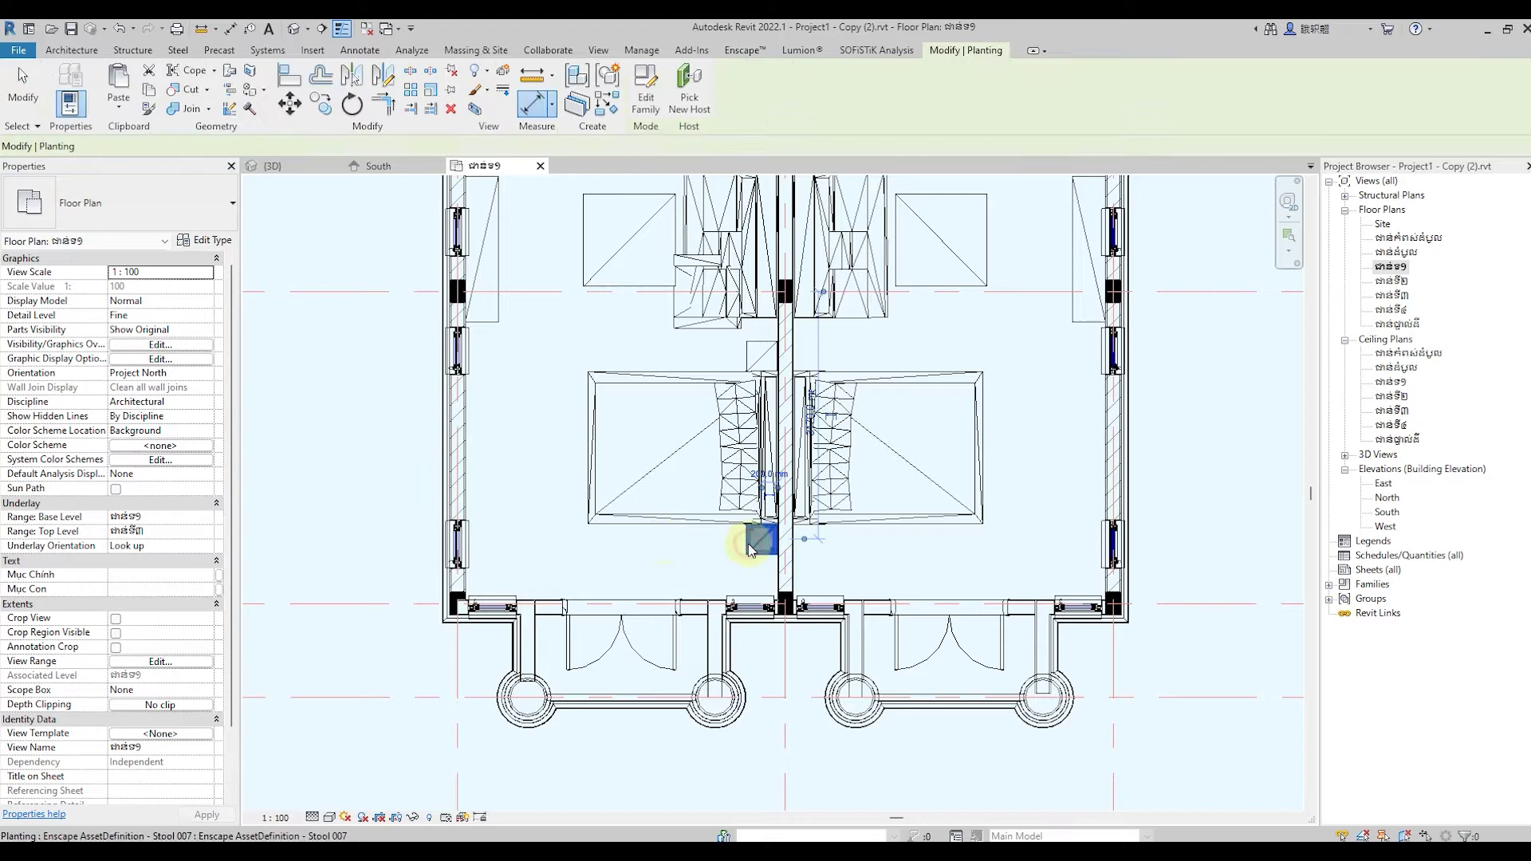
pyautogui.keyDown('ctrl'); pyautogui.click(755, 352); pyautogui.keyUp('ctrl')
pyautogui.click(203, 241)
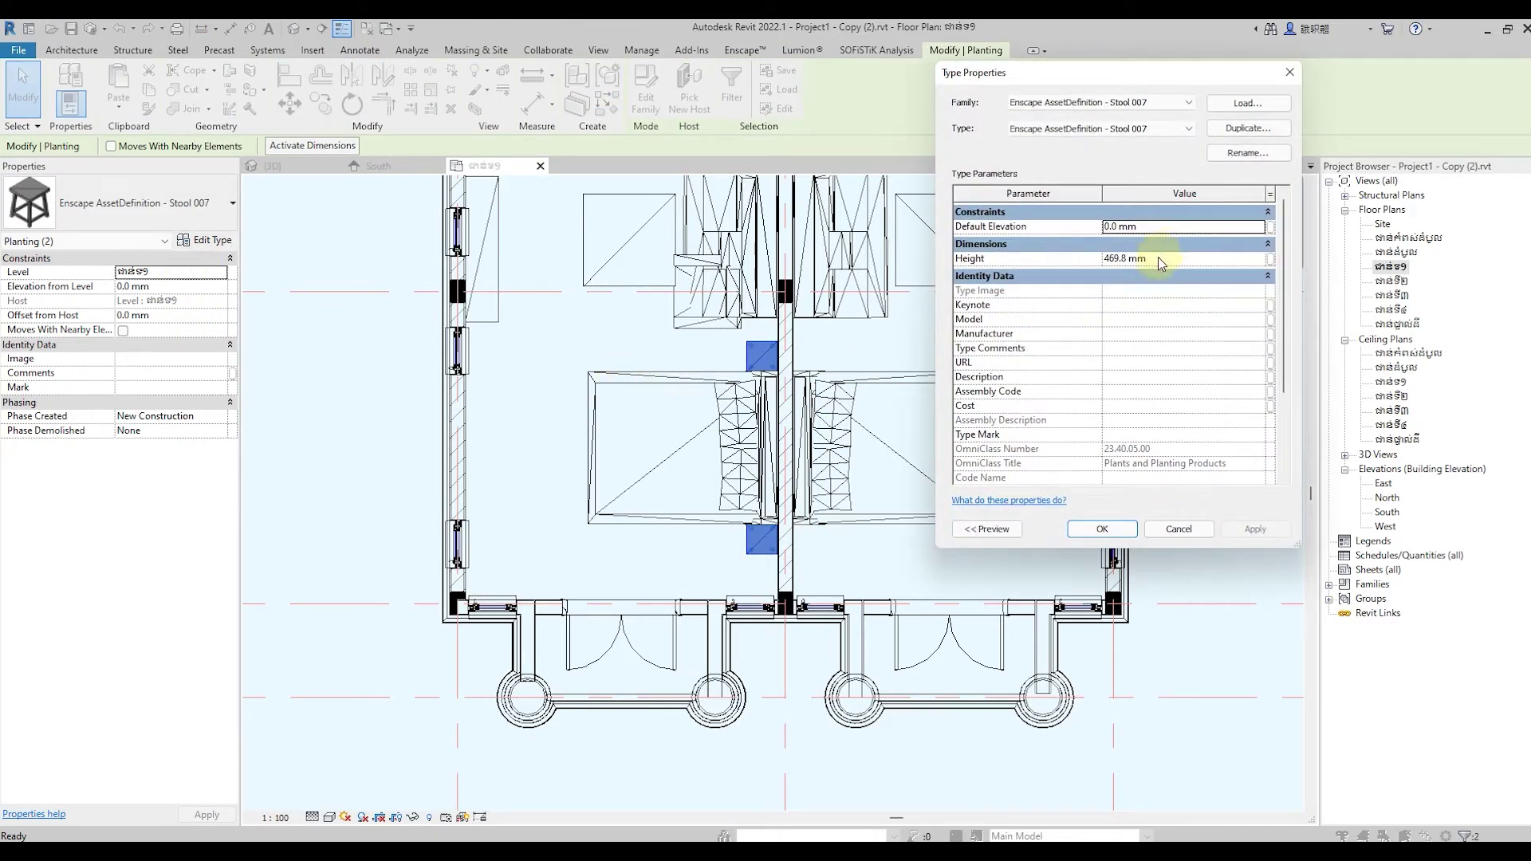
pyautogui.click(1160, 258)
pyautogui.write('480')
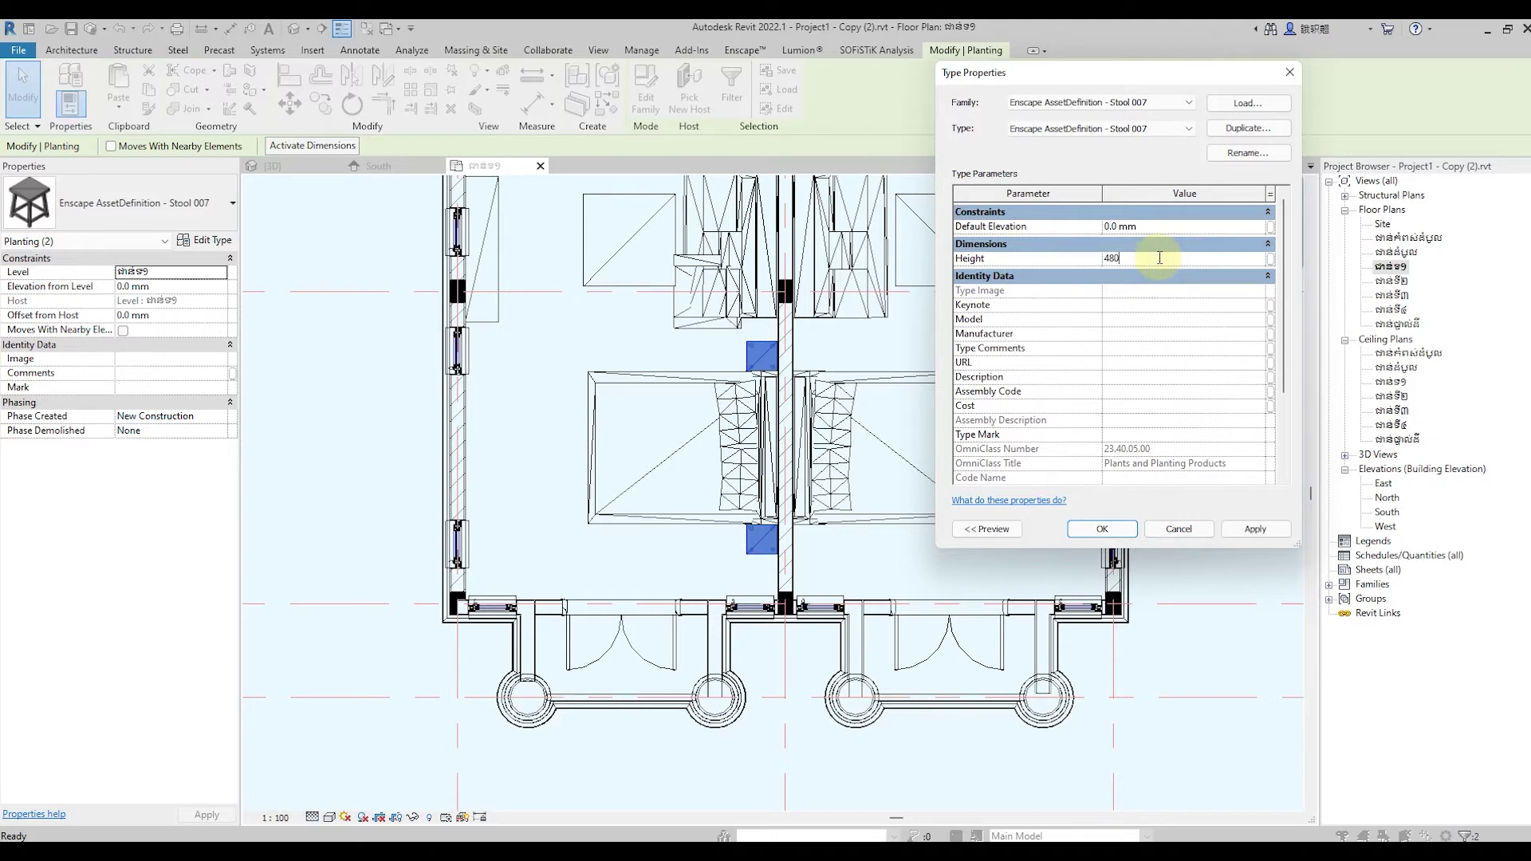
pyautogui.click(1258, 534)
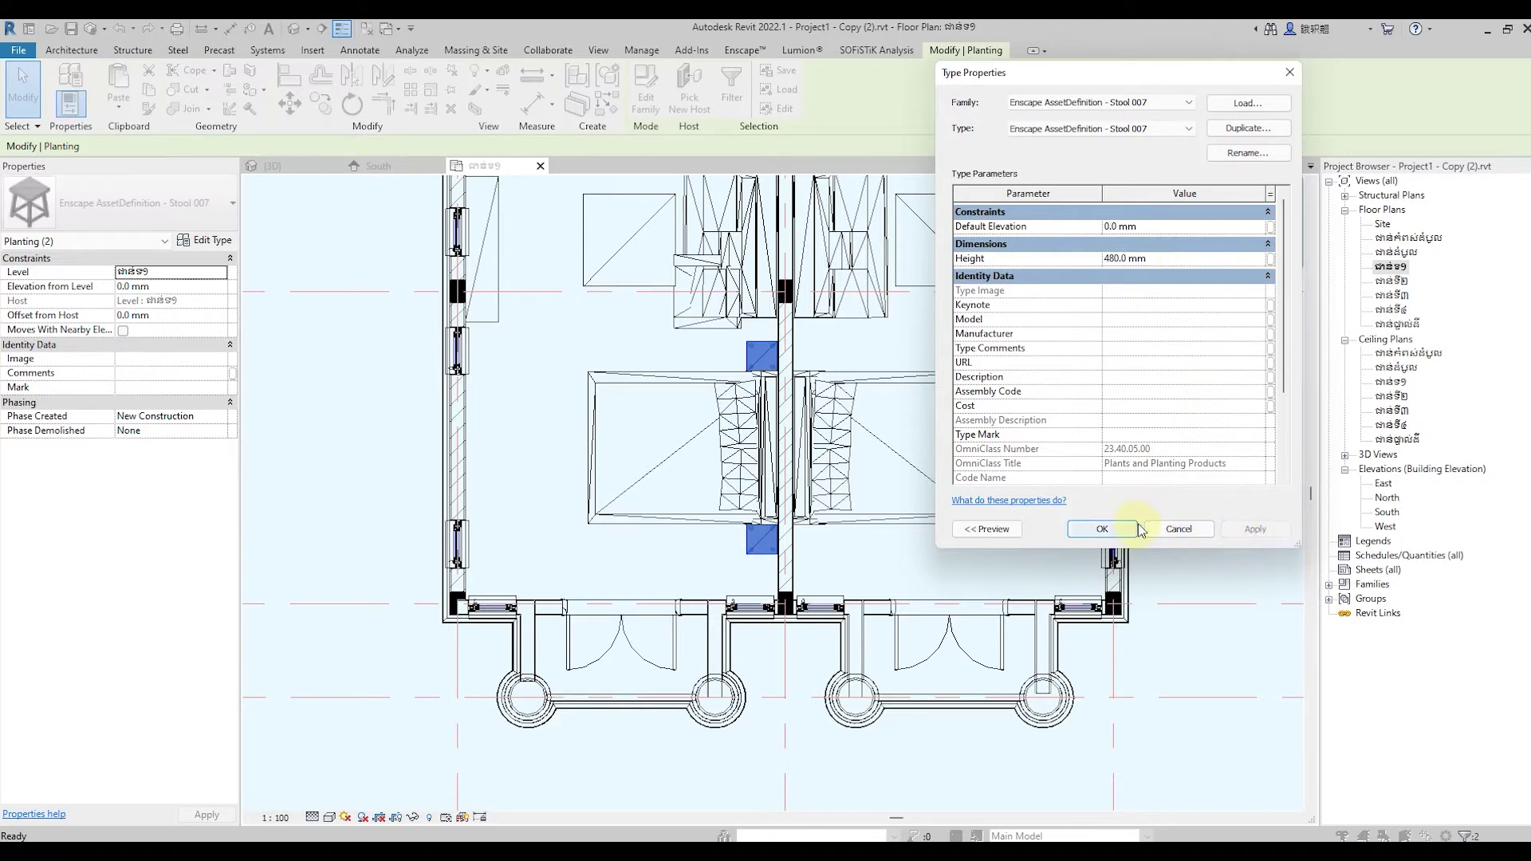
pyautogui.click(1179, 529)
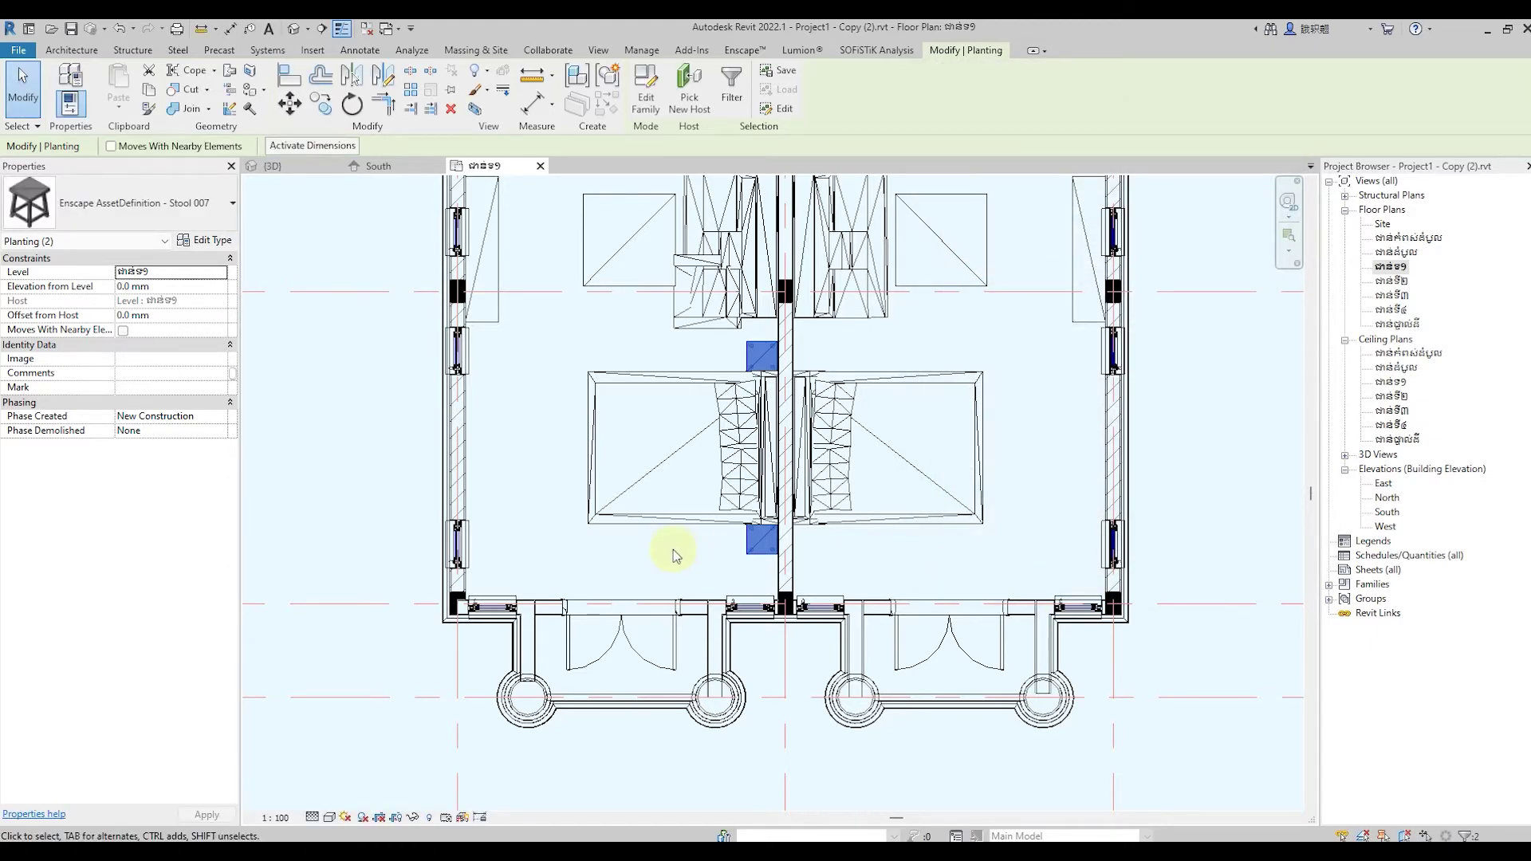
pyautogui.scroll(2, 678, 548)
# Select the lower stool and zoom in to check its position against the wall
pyautogui.click(889, 641)
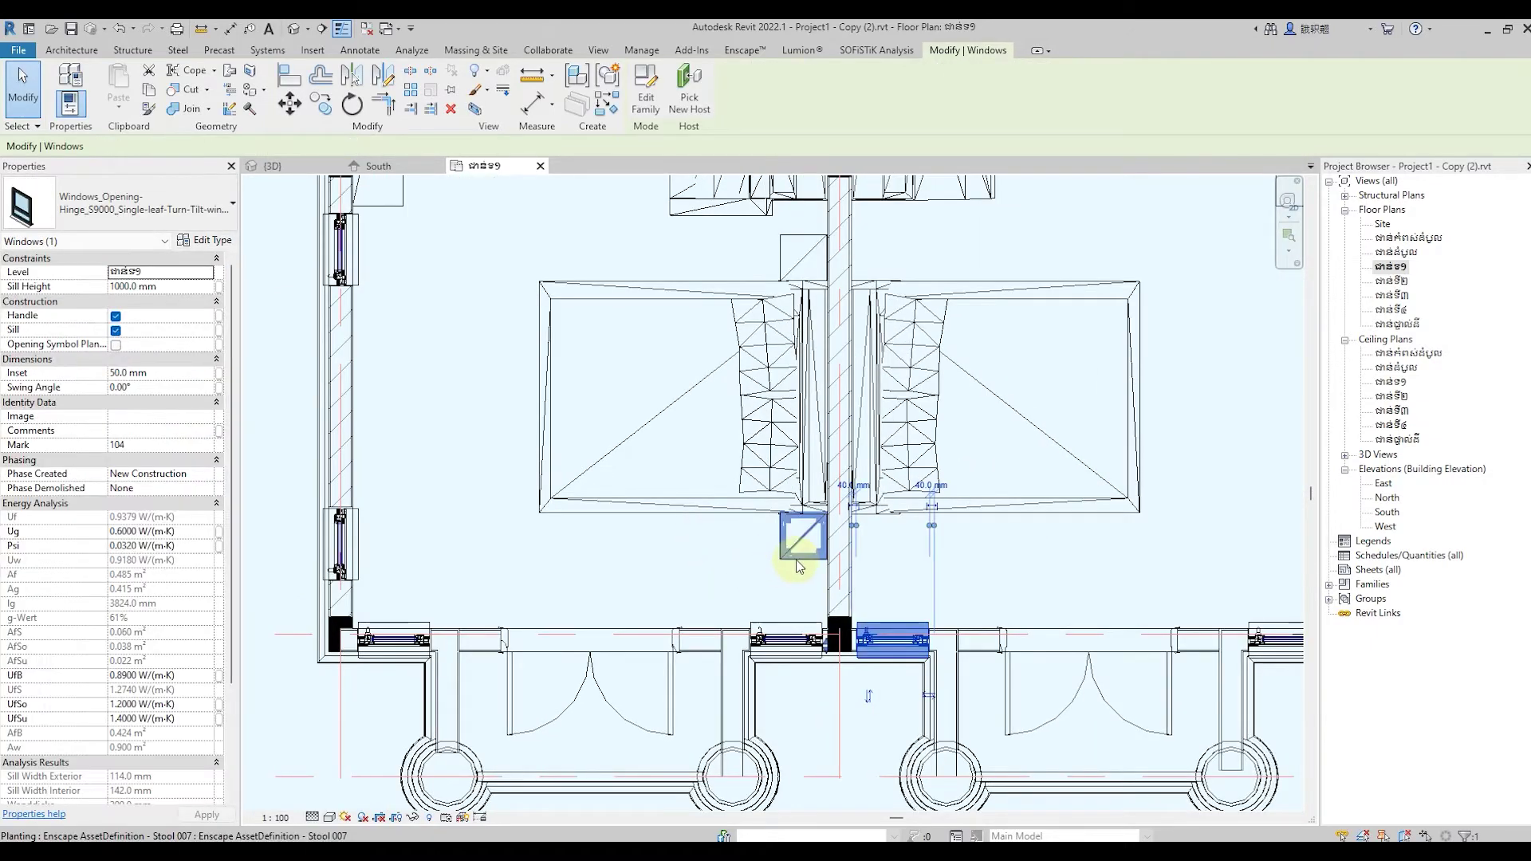
pyautogui.click(797, 562)
pyautogui.scroll(3, 768, 549)
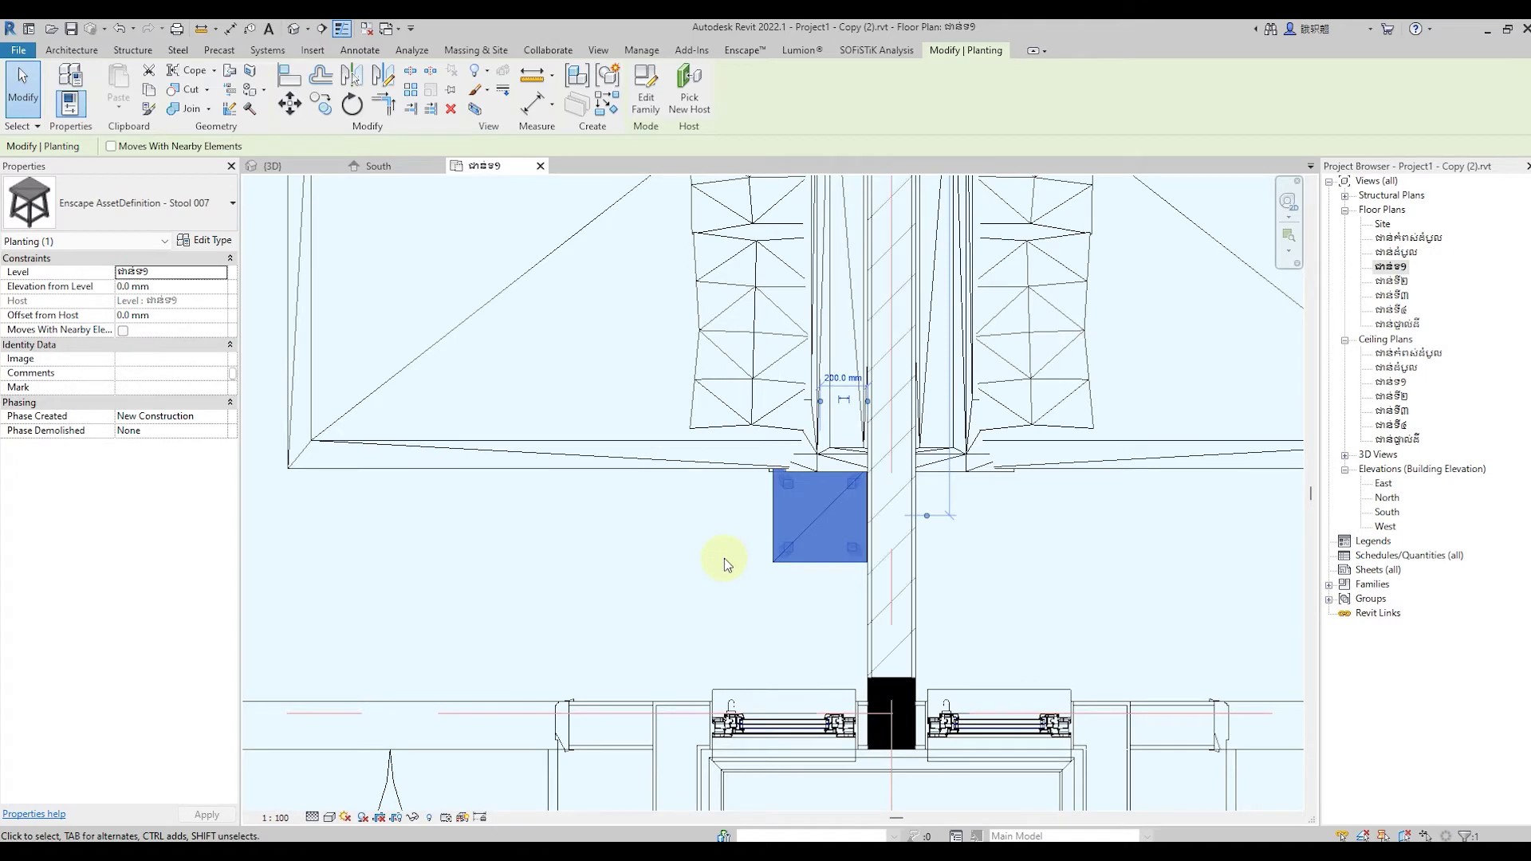
pyautogui.scroll(-3, 724, 558)
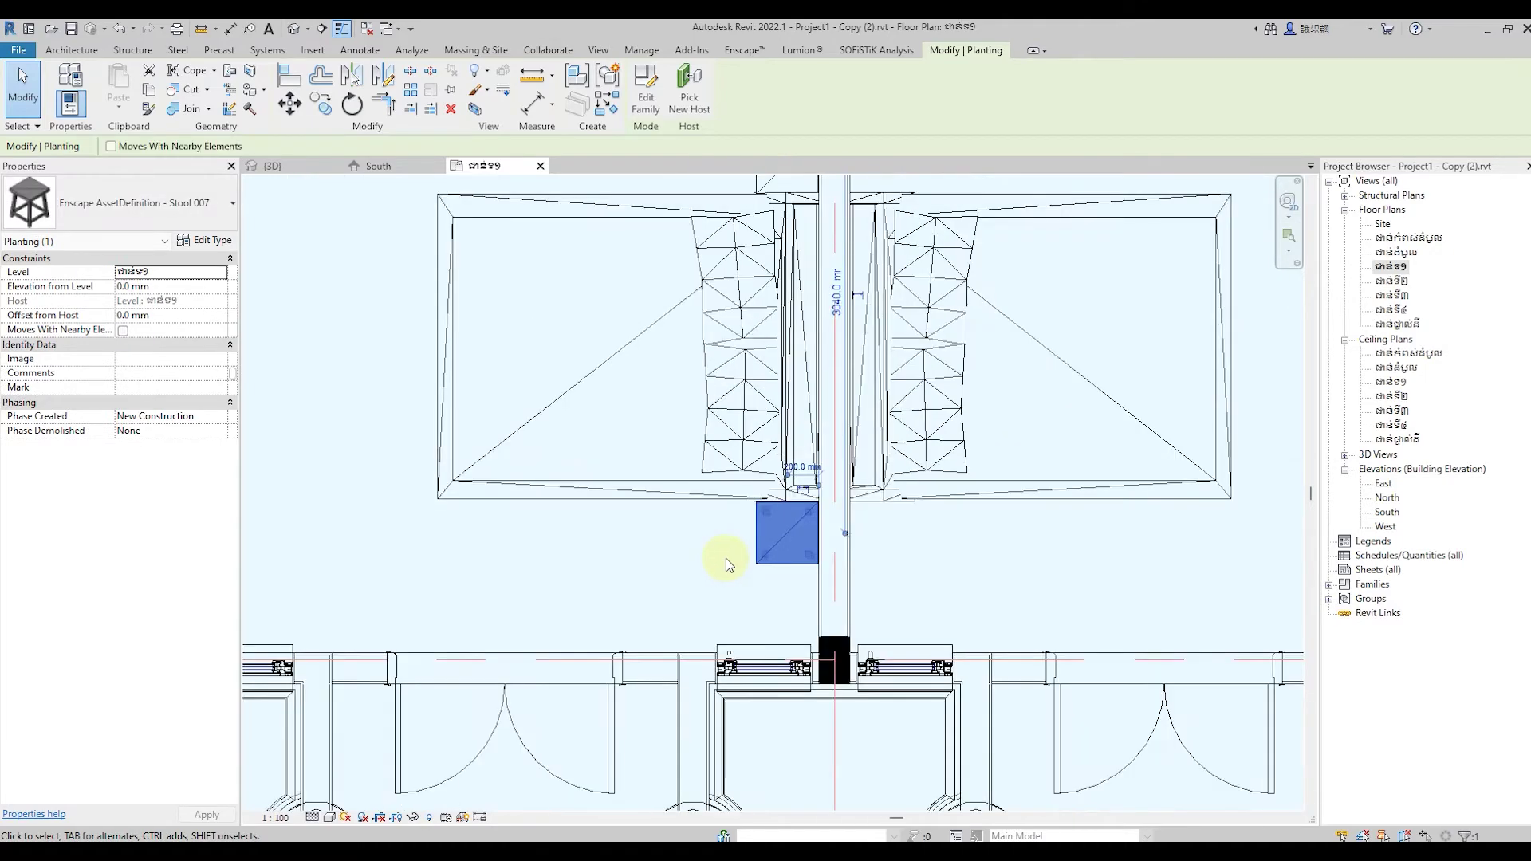
pyautogui.scroll(2, 745, 284)
pyautogui.scroll(2, 793, 324)
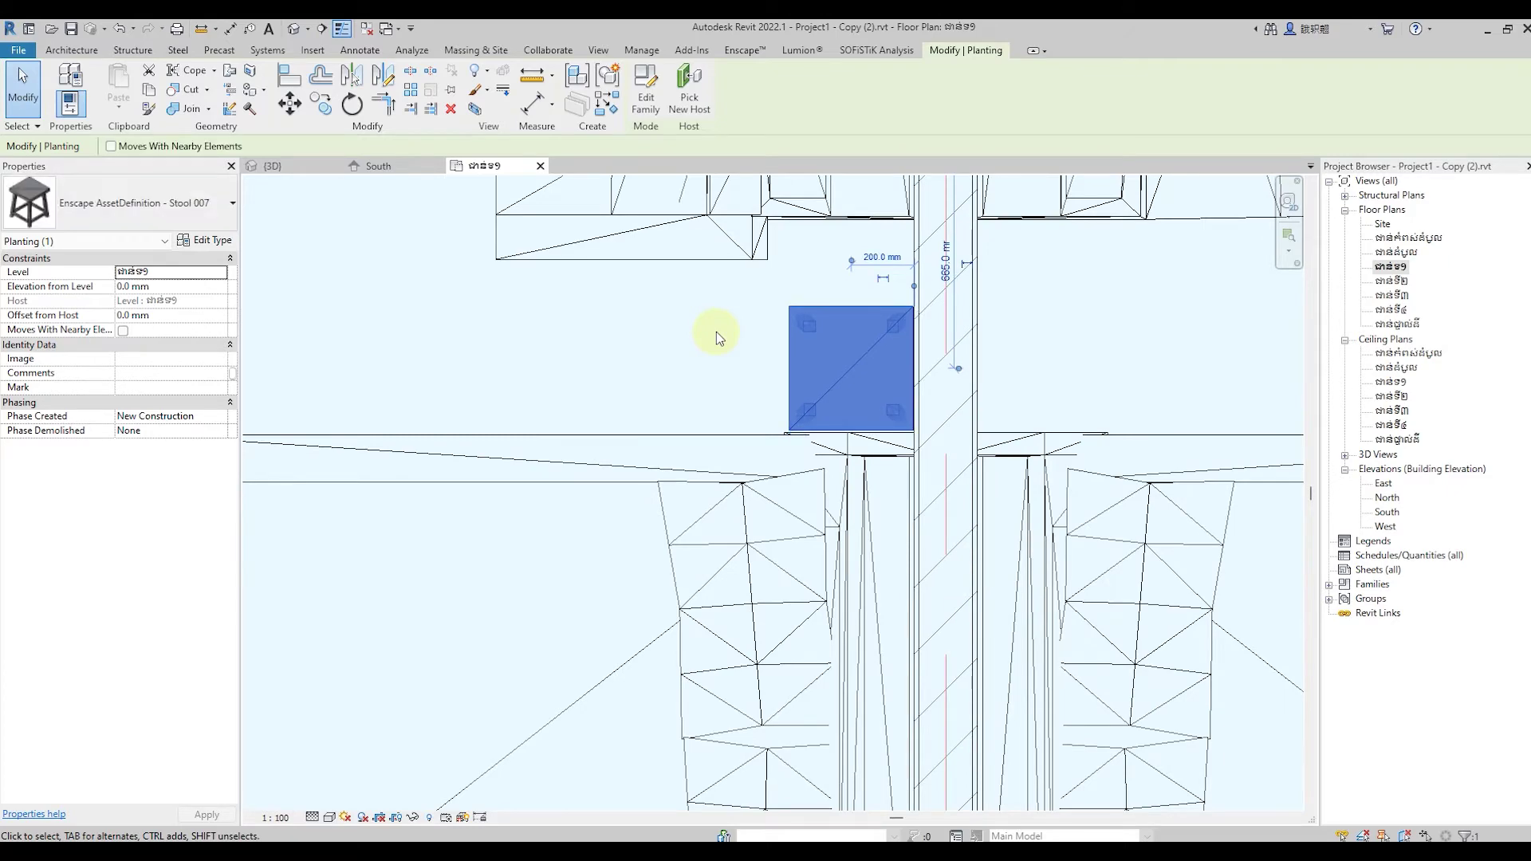
pyautogui.scroll(-2, 716, 331)
pyautogui.scroll(-1, 716, 332)
# Deselect the stool, zoom out over the whole bedroom plan, and select the sofa
pyautogui.click(968, 347)
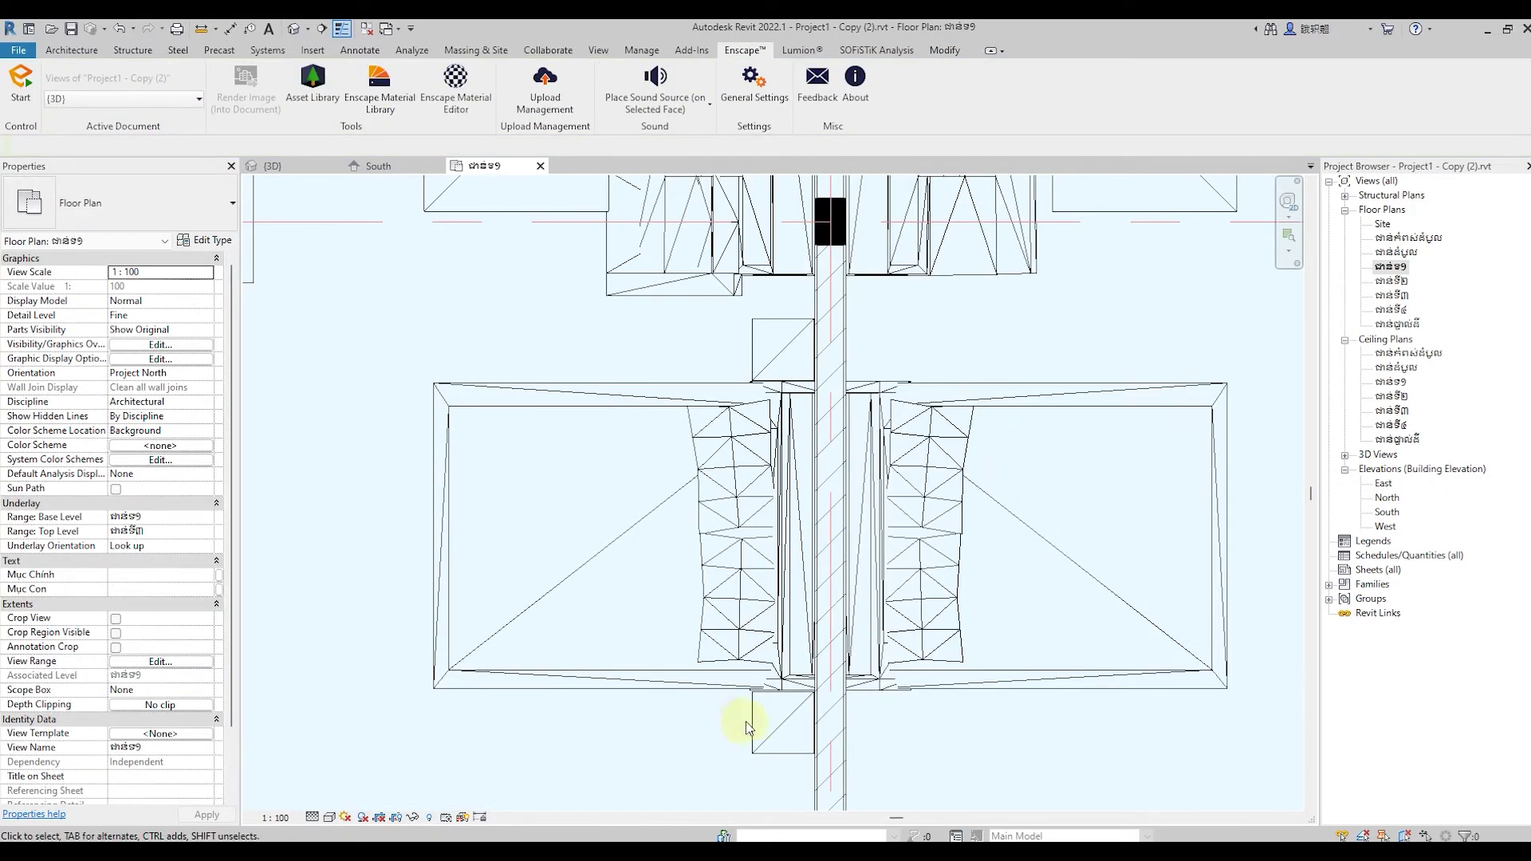
pyautogui.scroll(-2, 749, 721)
pyautogui.scroll(-2, 772, 609)
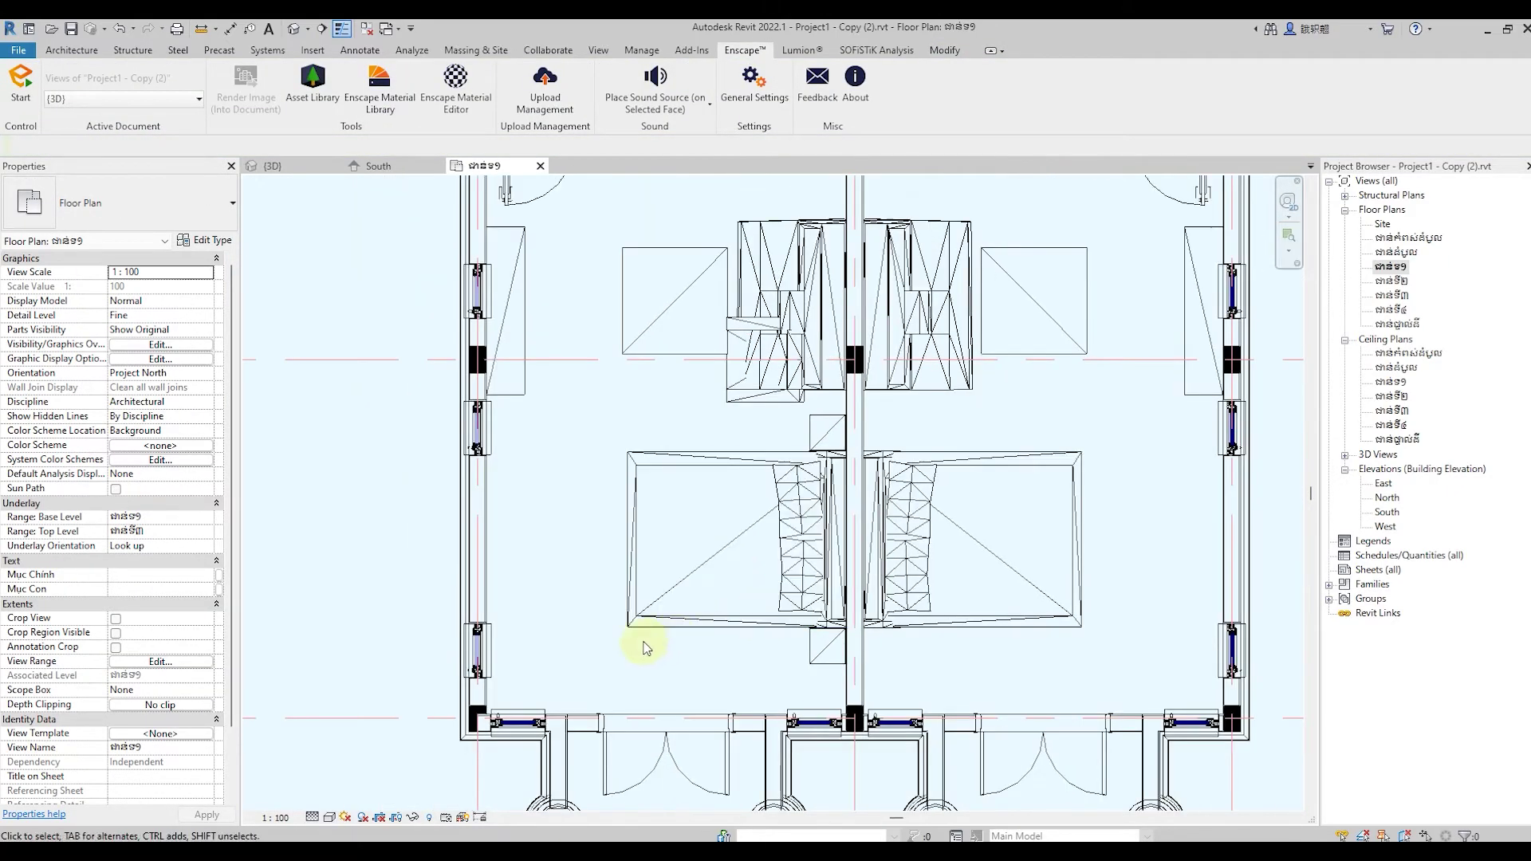
pyautogui.click(807, 238)
# Select the armchair and nudge it three steps right toward the partition wall
pyautogui.click(452, 114)
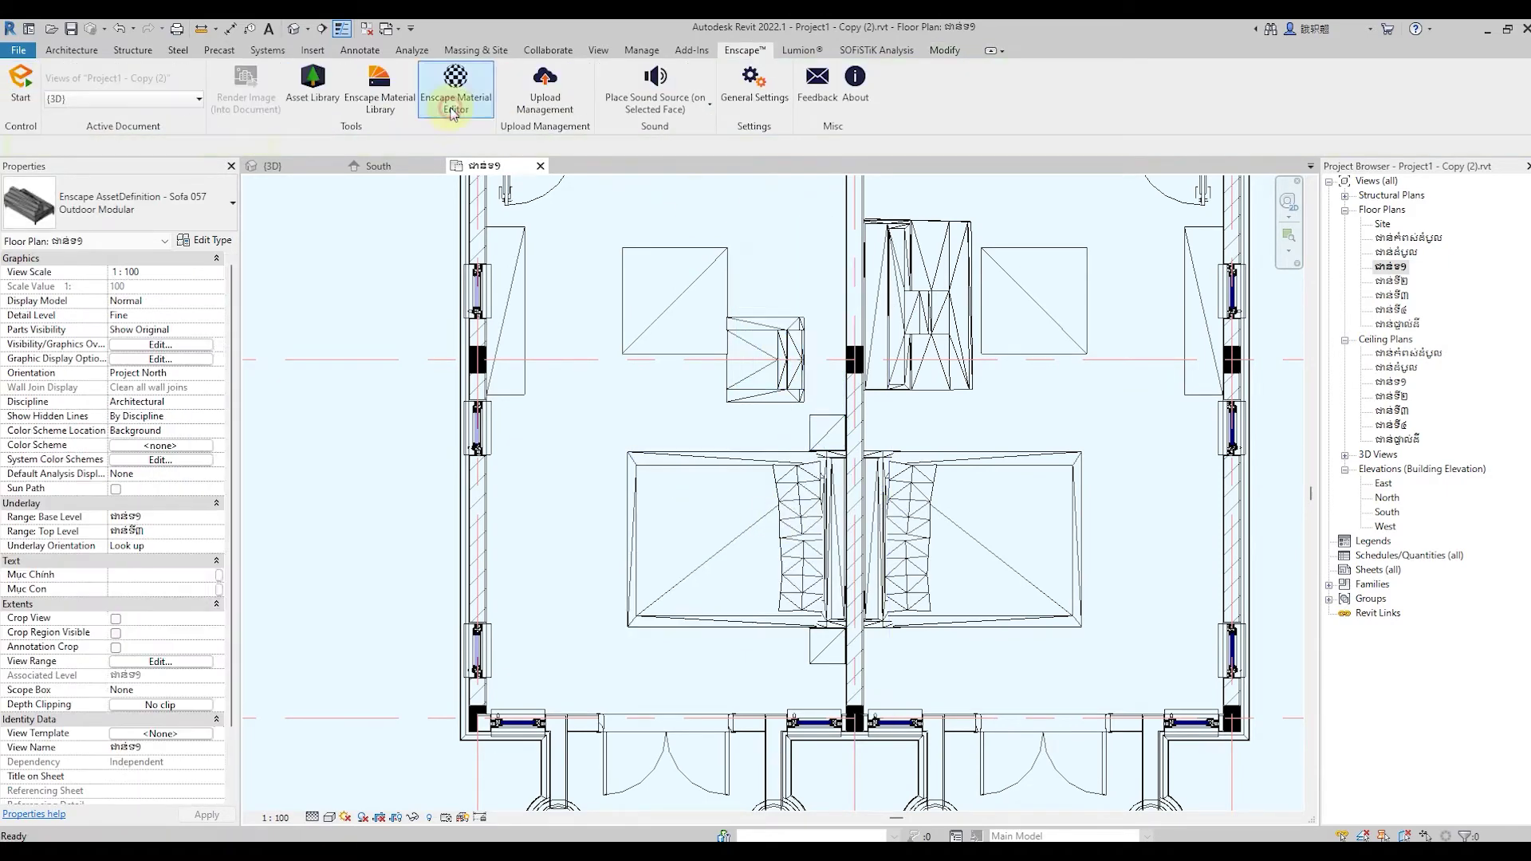
pyautogui.scroll(1, 826, 270)
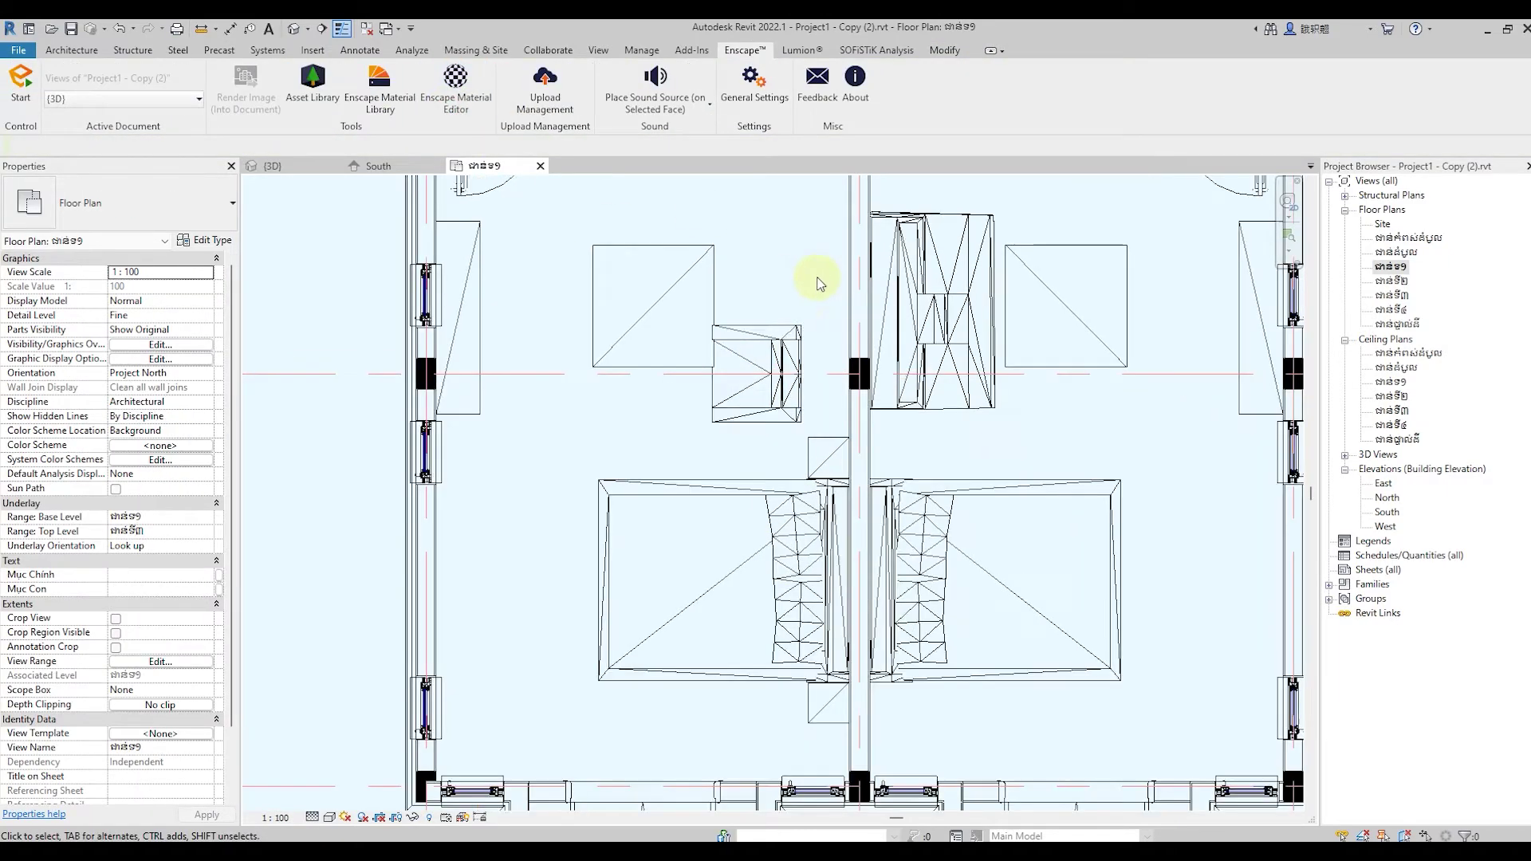
pyautogui.click(794, 331)
pyautogui.press('Right')
pyautogui.press('Right')
pyautogui.press('Right')
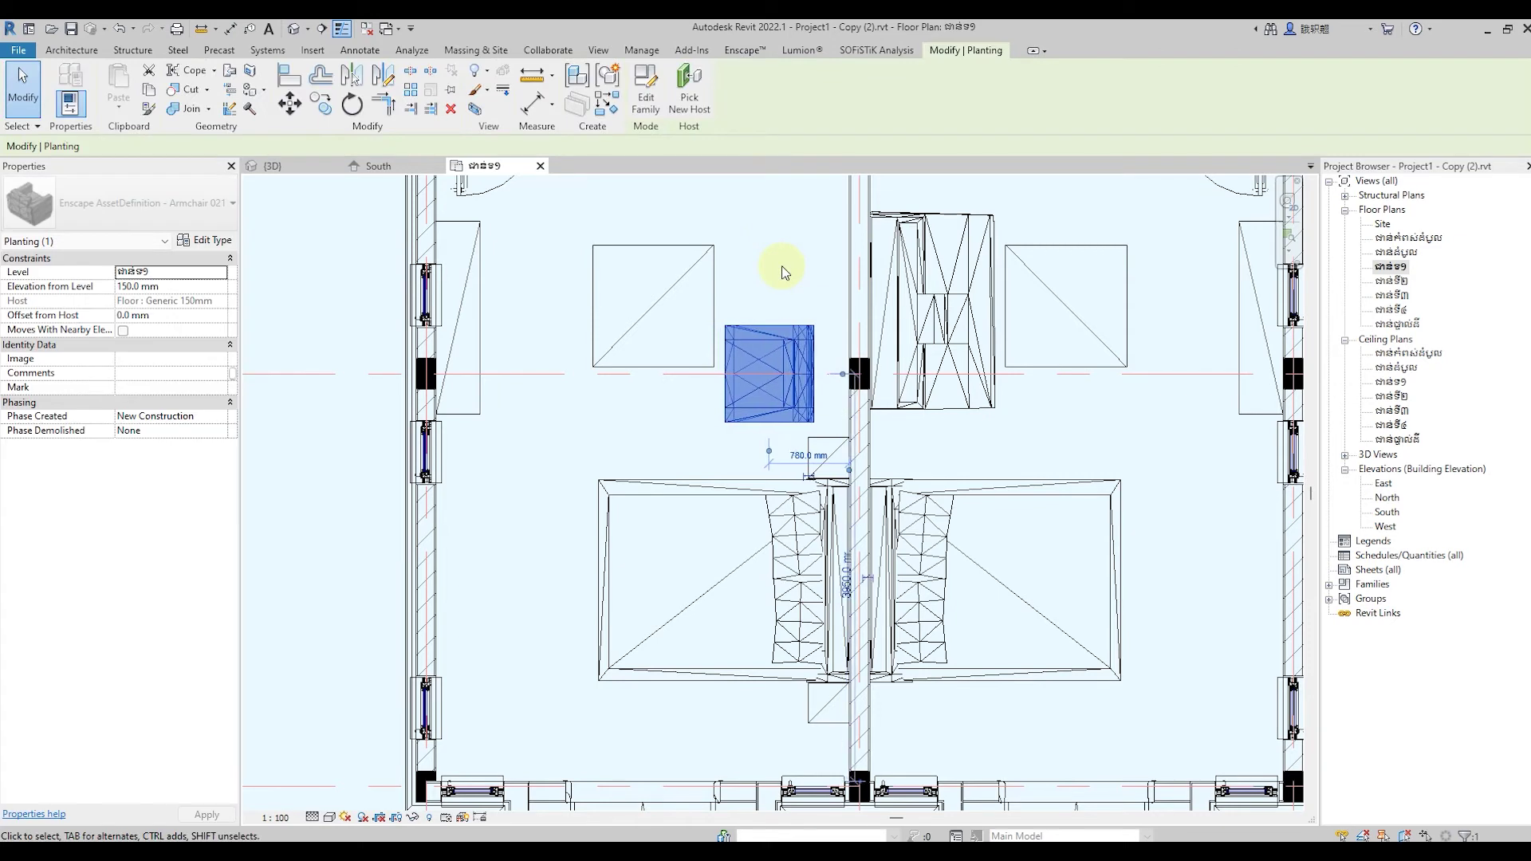
pyautogui.press('Right')
pyautogui.press('Right')
pyautogui.press('Right')
pyautogui.press('Right')
pyautogui.press('Right')
pyautogui.press('Right')
pyautogui.press('Right')
pyautogui.press('Right')
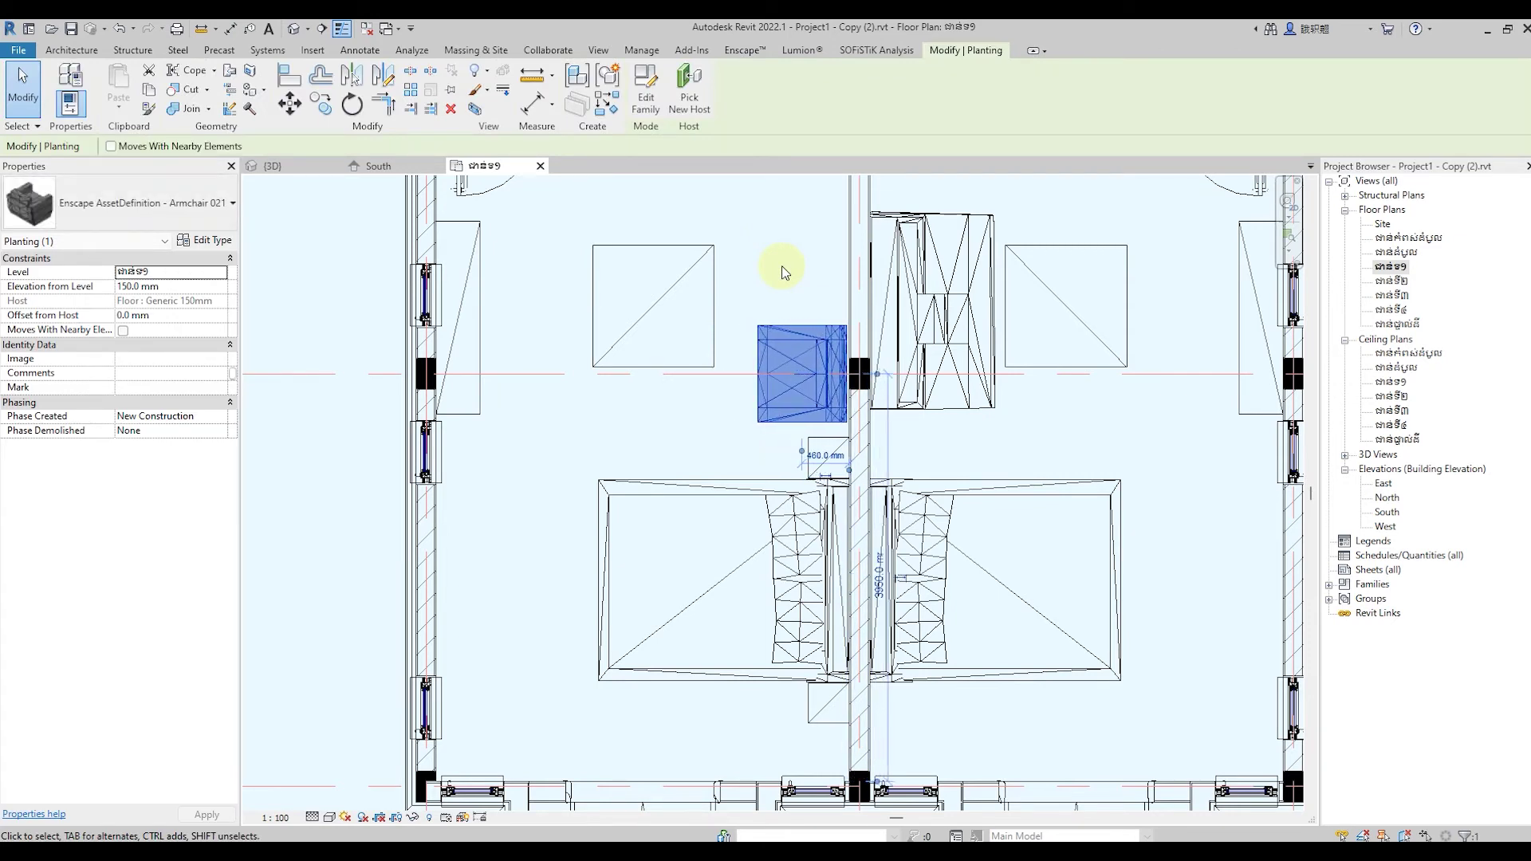
pyautogui.press('Right')
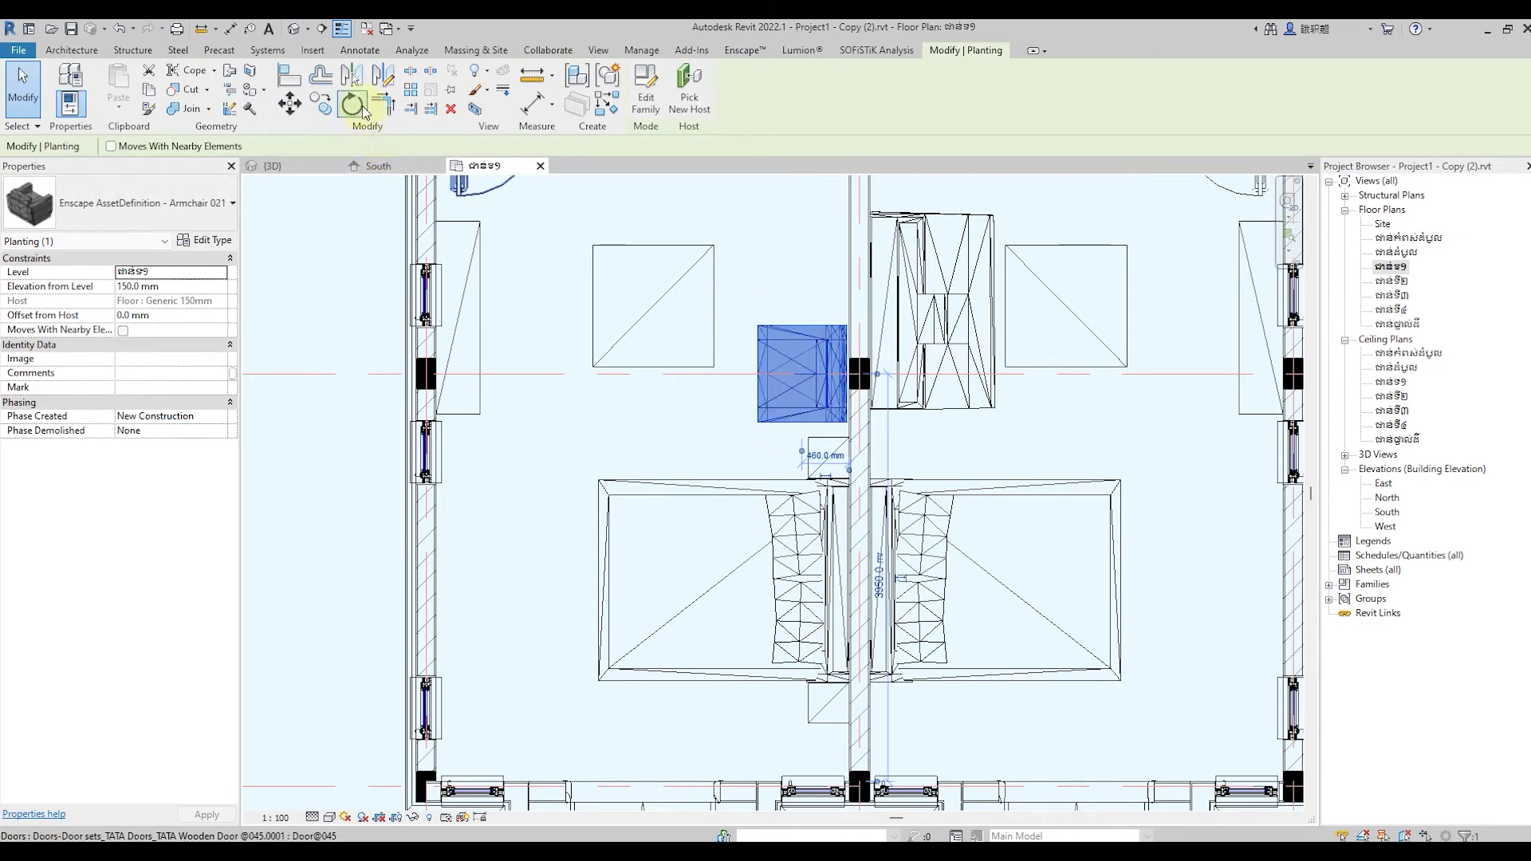
# Mirror a copy of the armchair directly above the first, then select both chairs
pyautogui.click(384, 77)
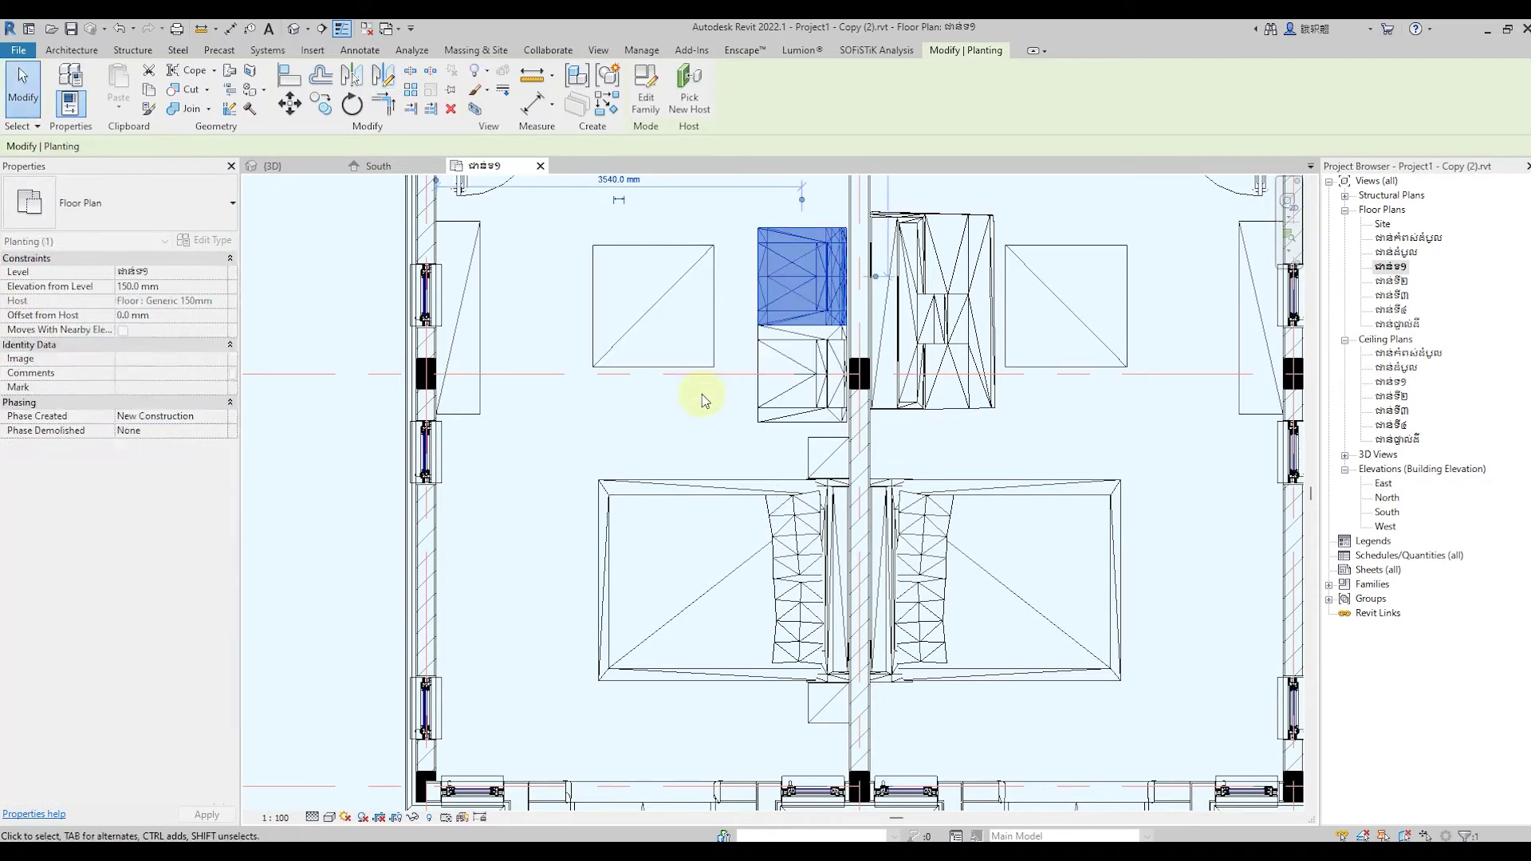
pyautogui.click(703, 423)
pyautogui.scroll(-2, 724, 384)
pyautogui.scroll(-1, 708, 390)
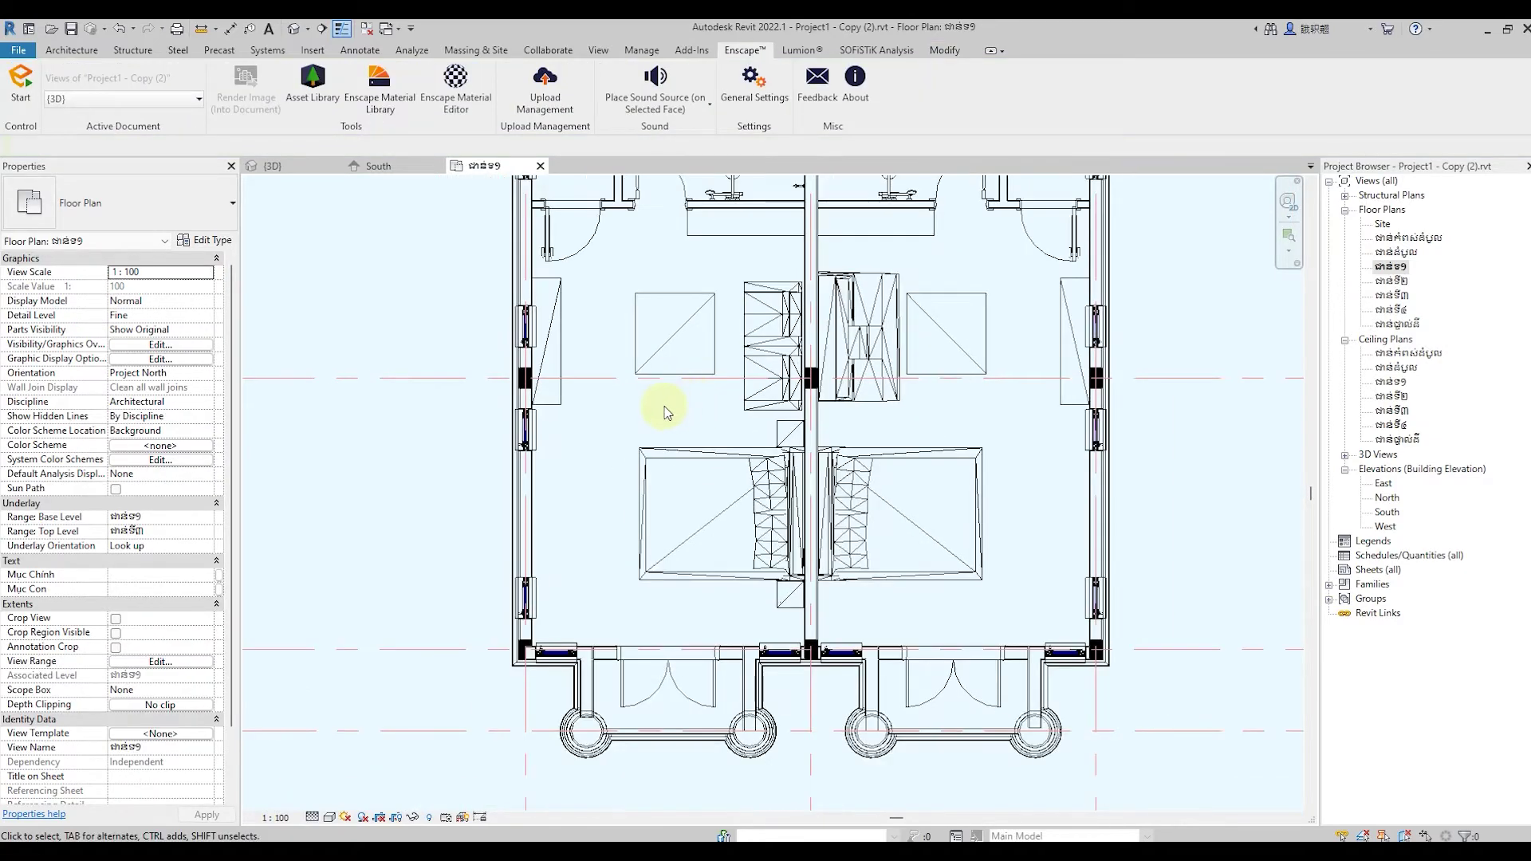
pyautogui.scroll(1, 691, 408)
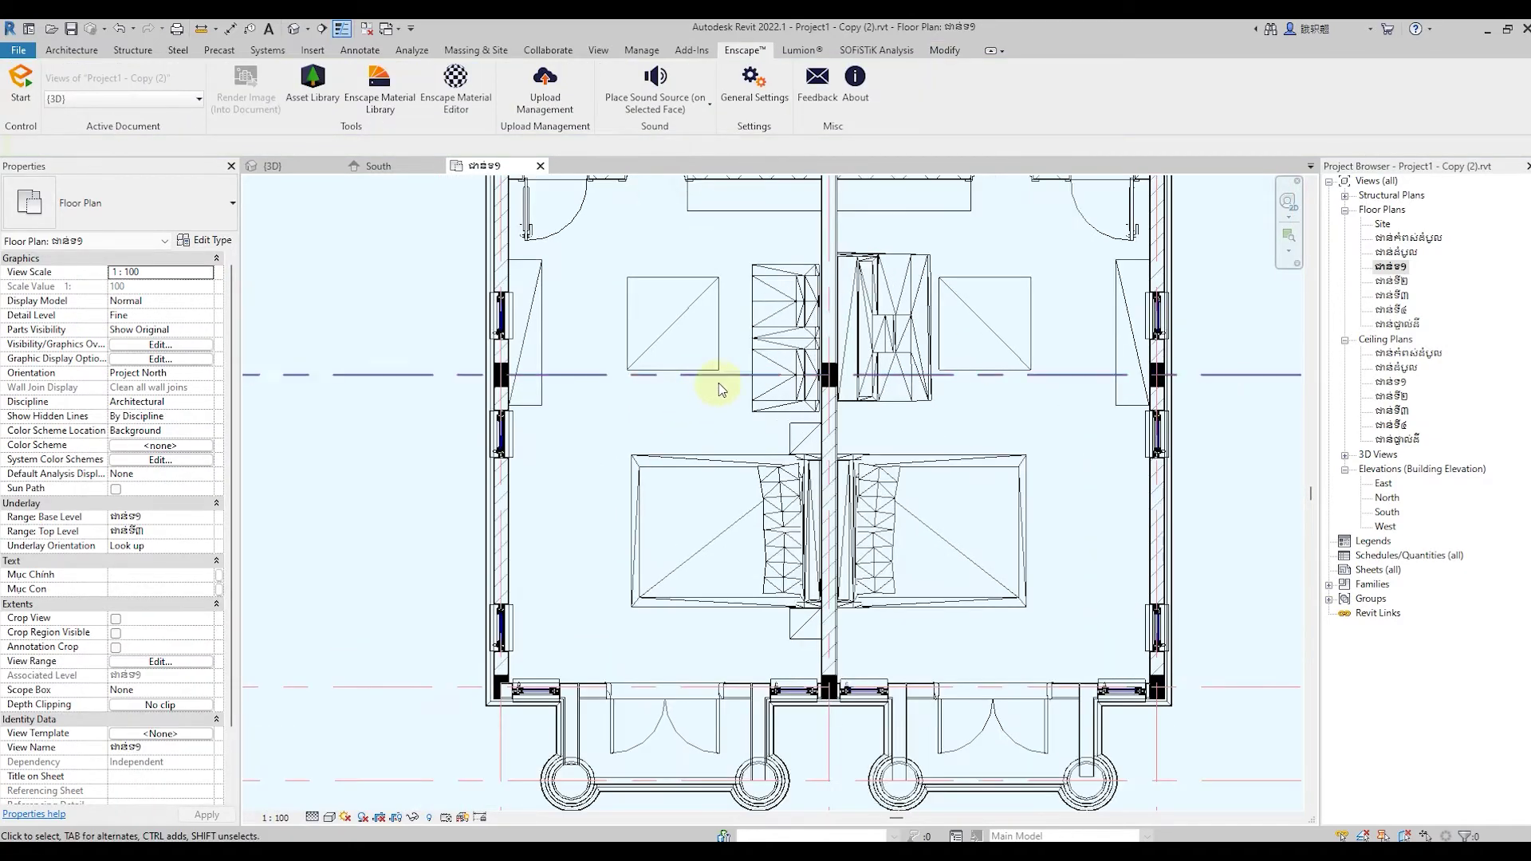
pyautogui.scroll(-1, 716, 409)
pyautogui.scroll(1, 706, 405)
pyautogui.scroll(1, 705, 402)
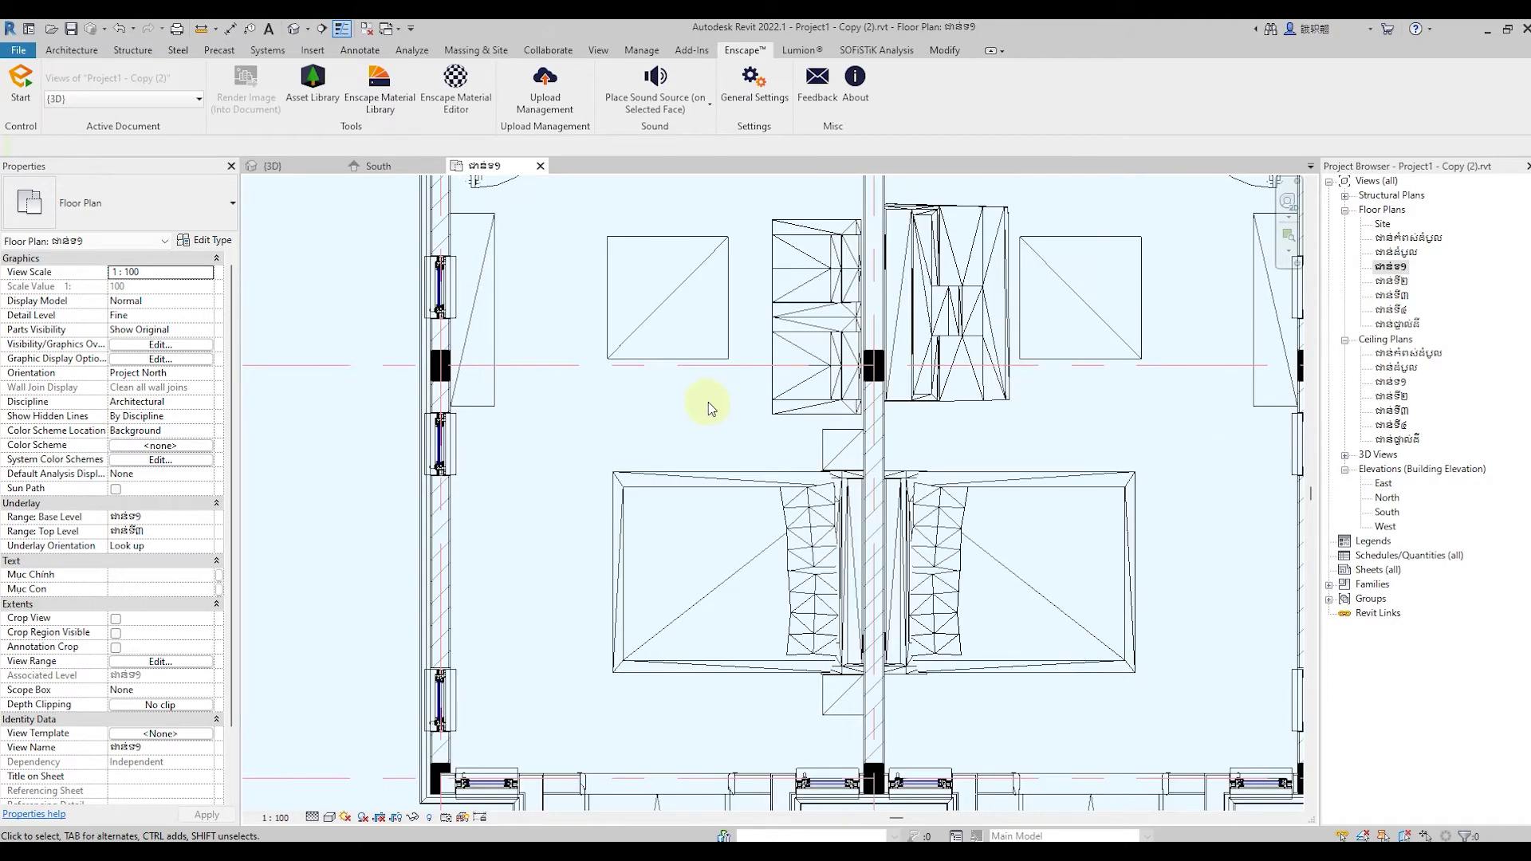
pyautogui.click(777, 423)
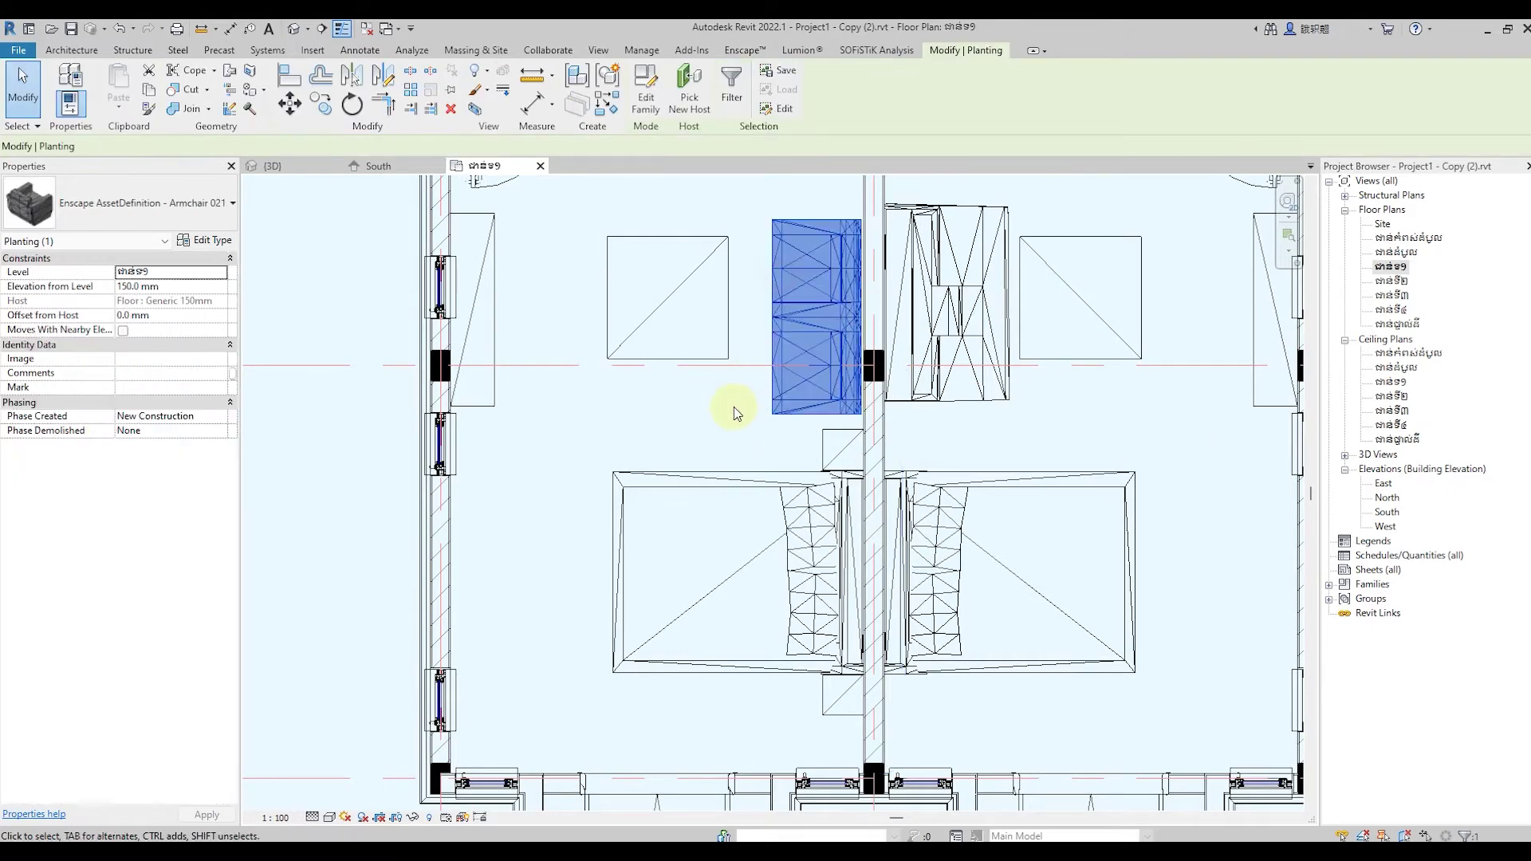
# Group the two armchairs as Group 3 and move the group to a new position
pyautogui.click(608, 79)
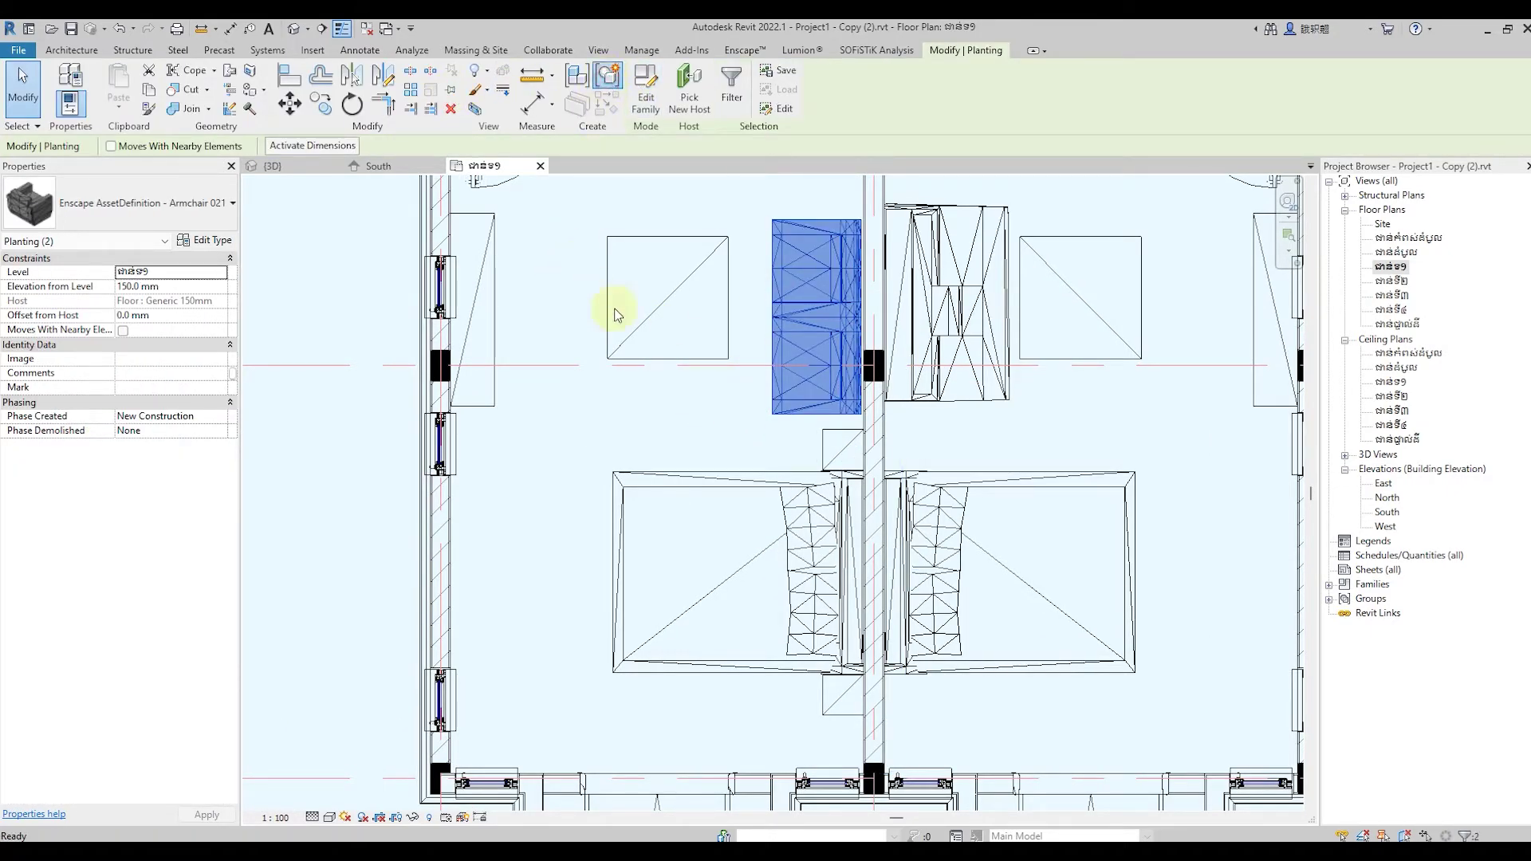
pyautogui.click(730, 480)
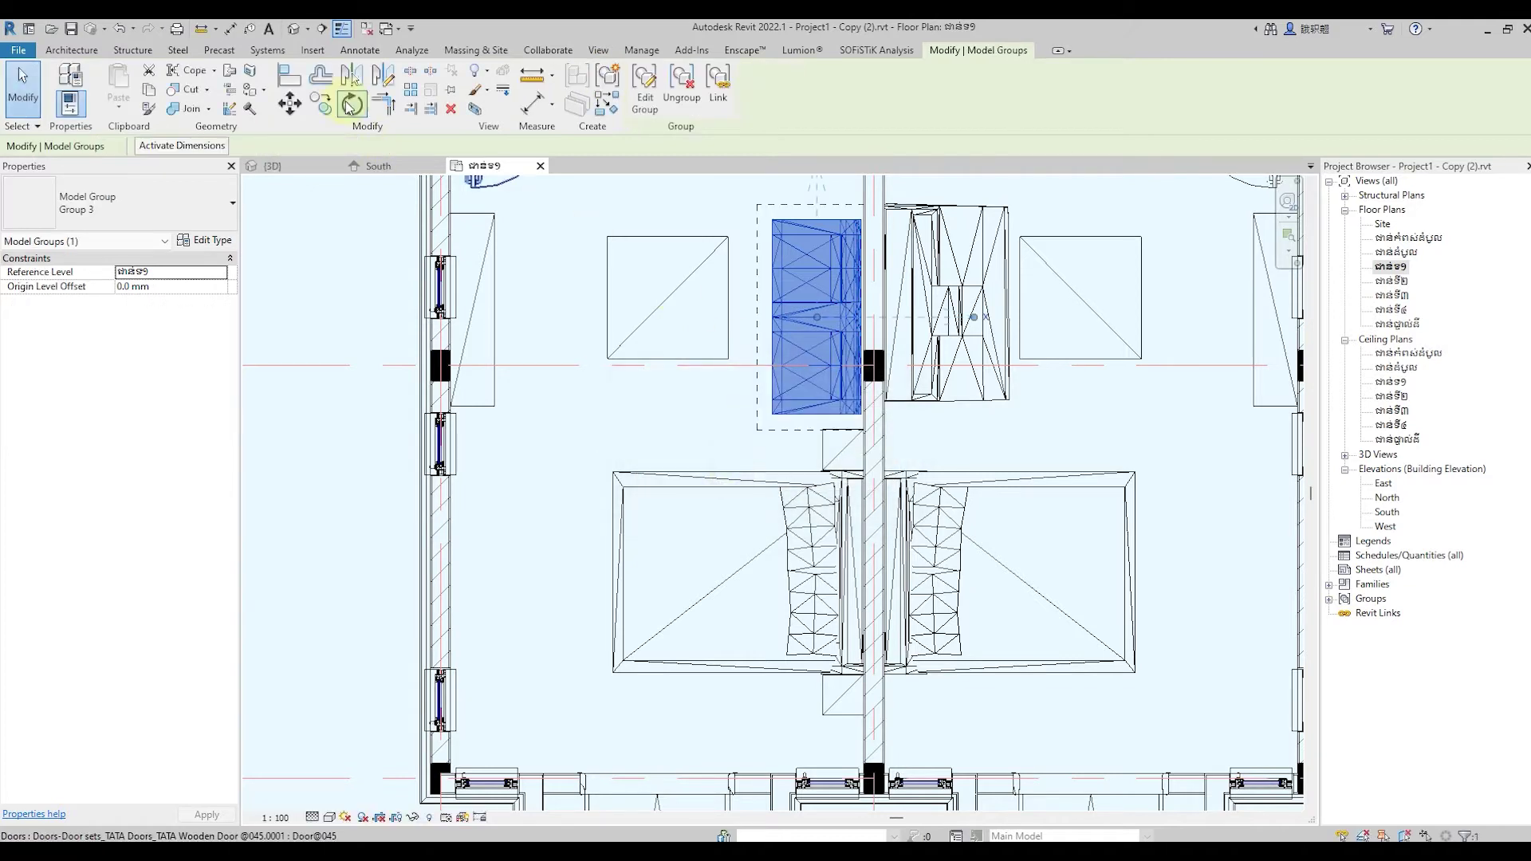
pyautogui.click(290, 102)
pyautogui.click(760, 326)
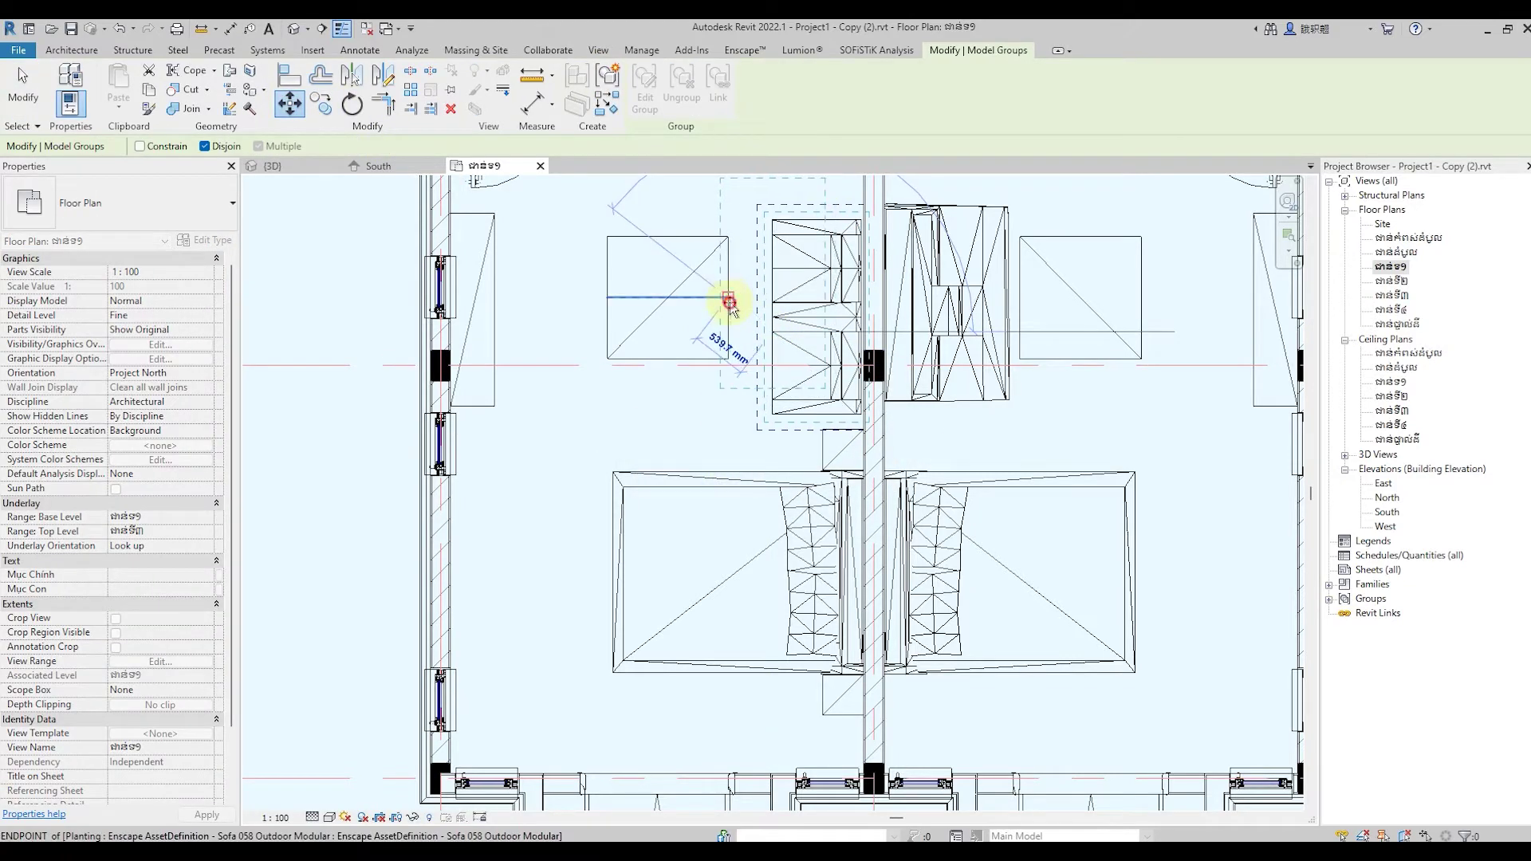
pyautogui.click(729, 303)
pyautogui.scroll(-1, 702, 420)
pyautogui.scroll(1, 670, 375)
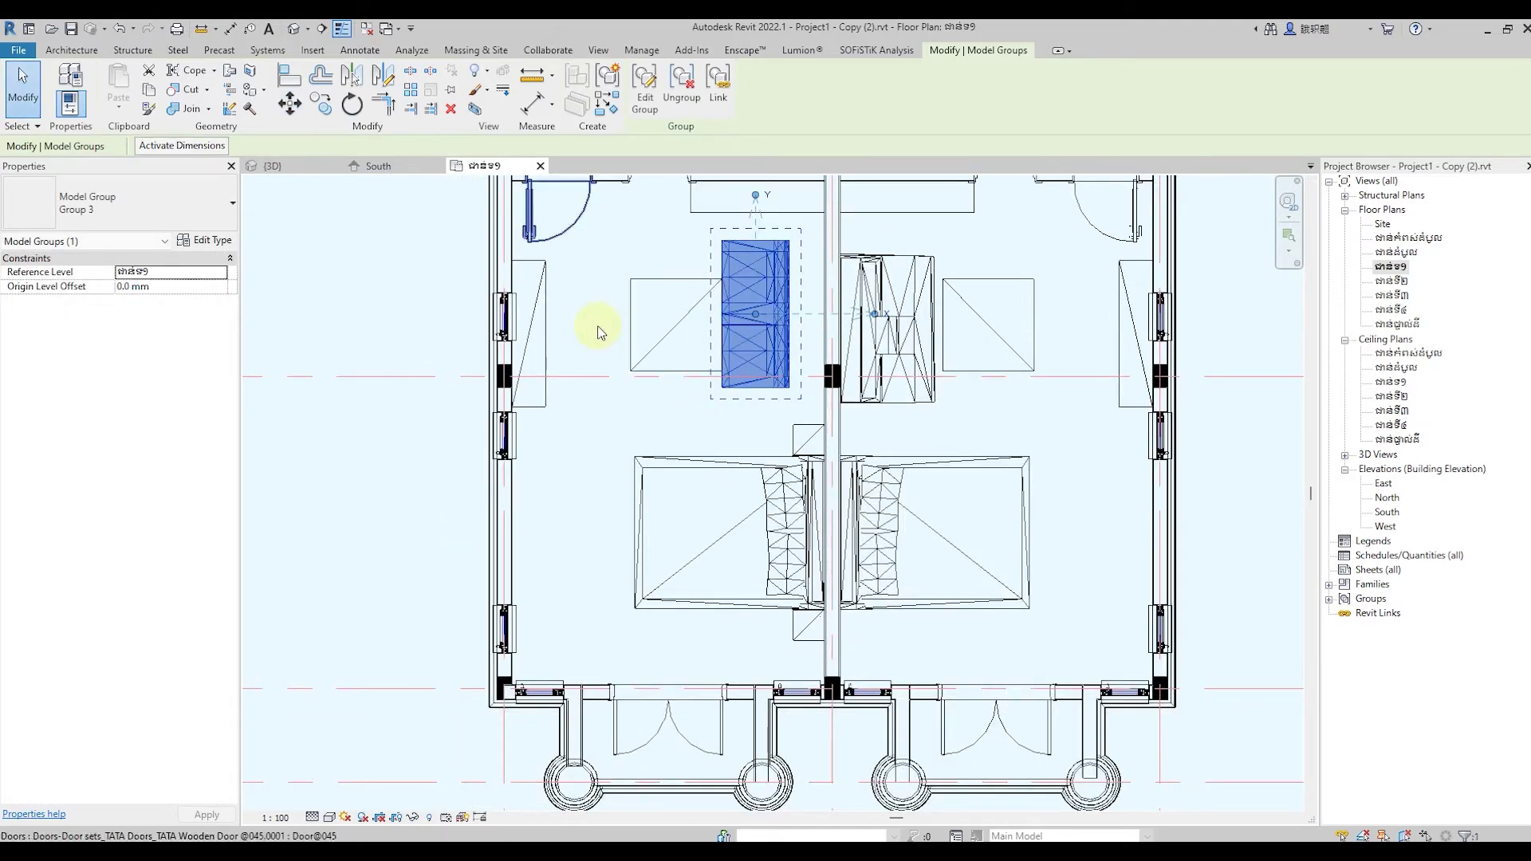
pyautogui.scroll(1, 606, 303)
pyautogui.scroll(1, 618, 277)
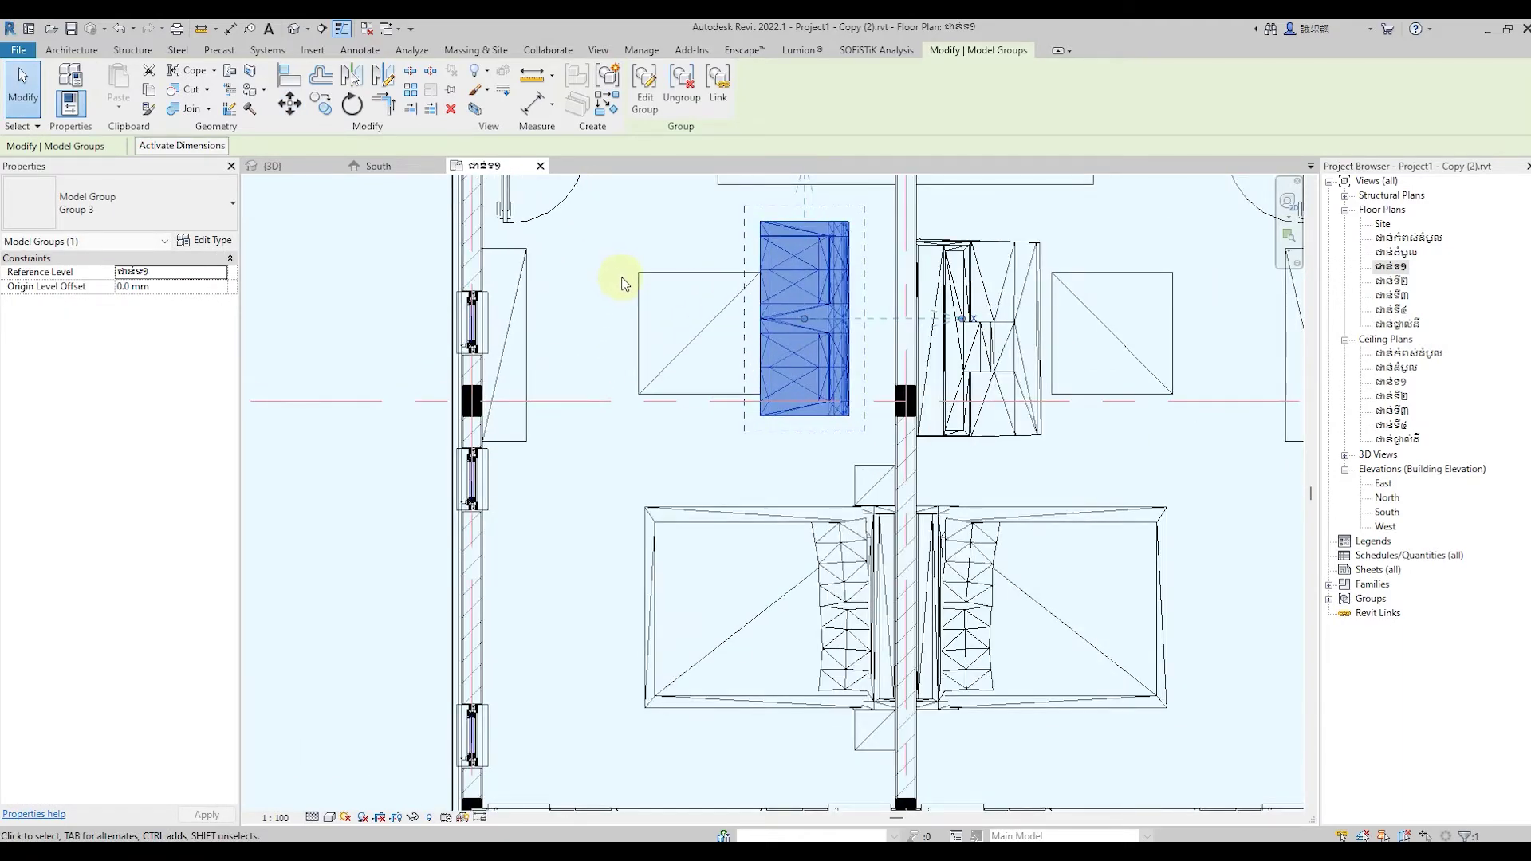
pyautogui.click(809, 315)
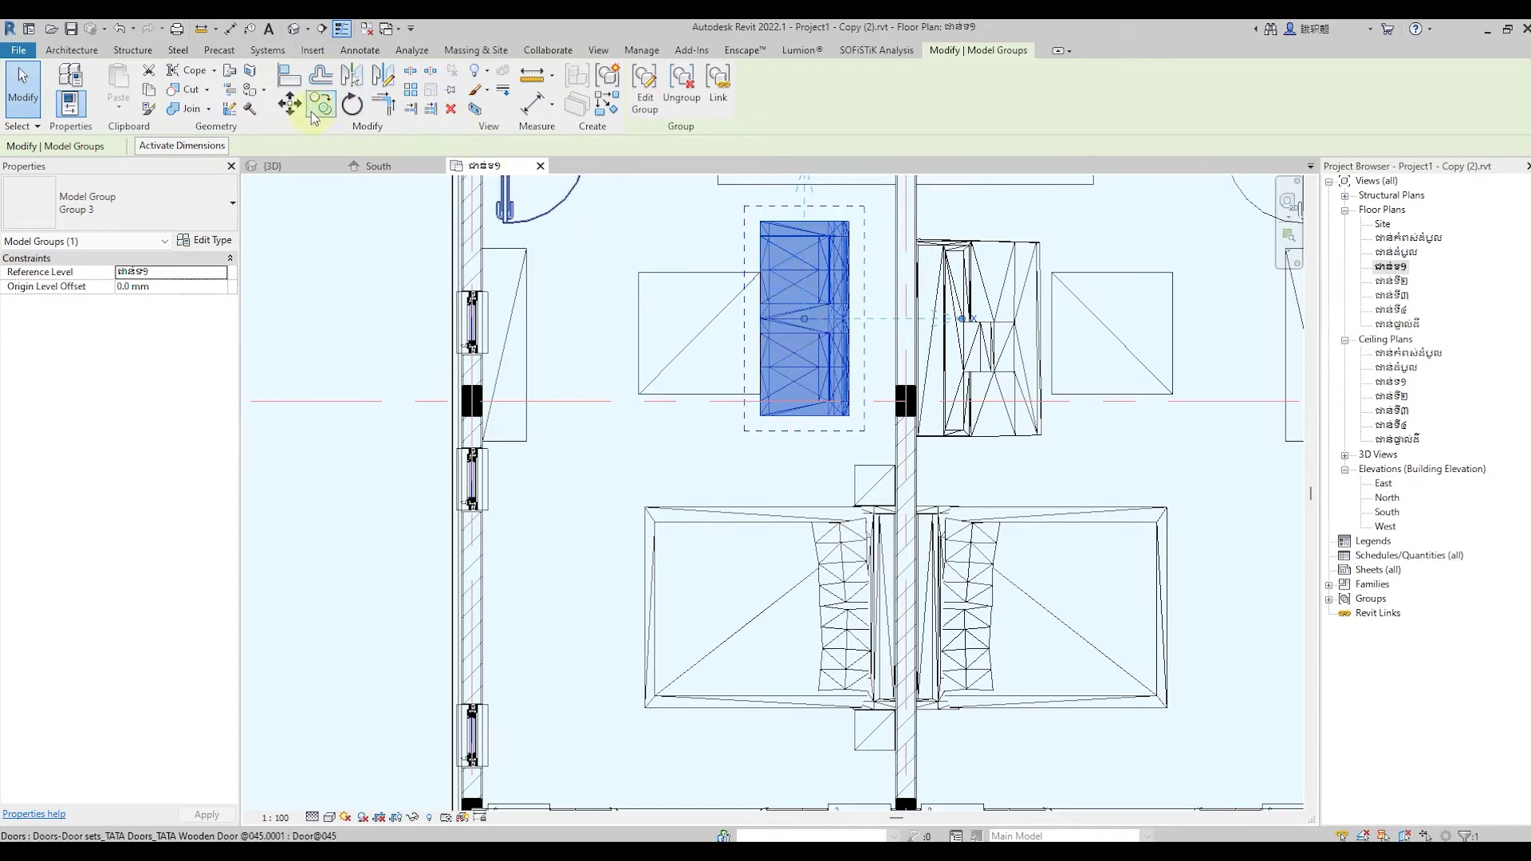
# Move the armchair group again and nudge it four steps right, flush against the wall
pyautogui.click(290, 104)
pyautogui.scroll(1, 718, 382)
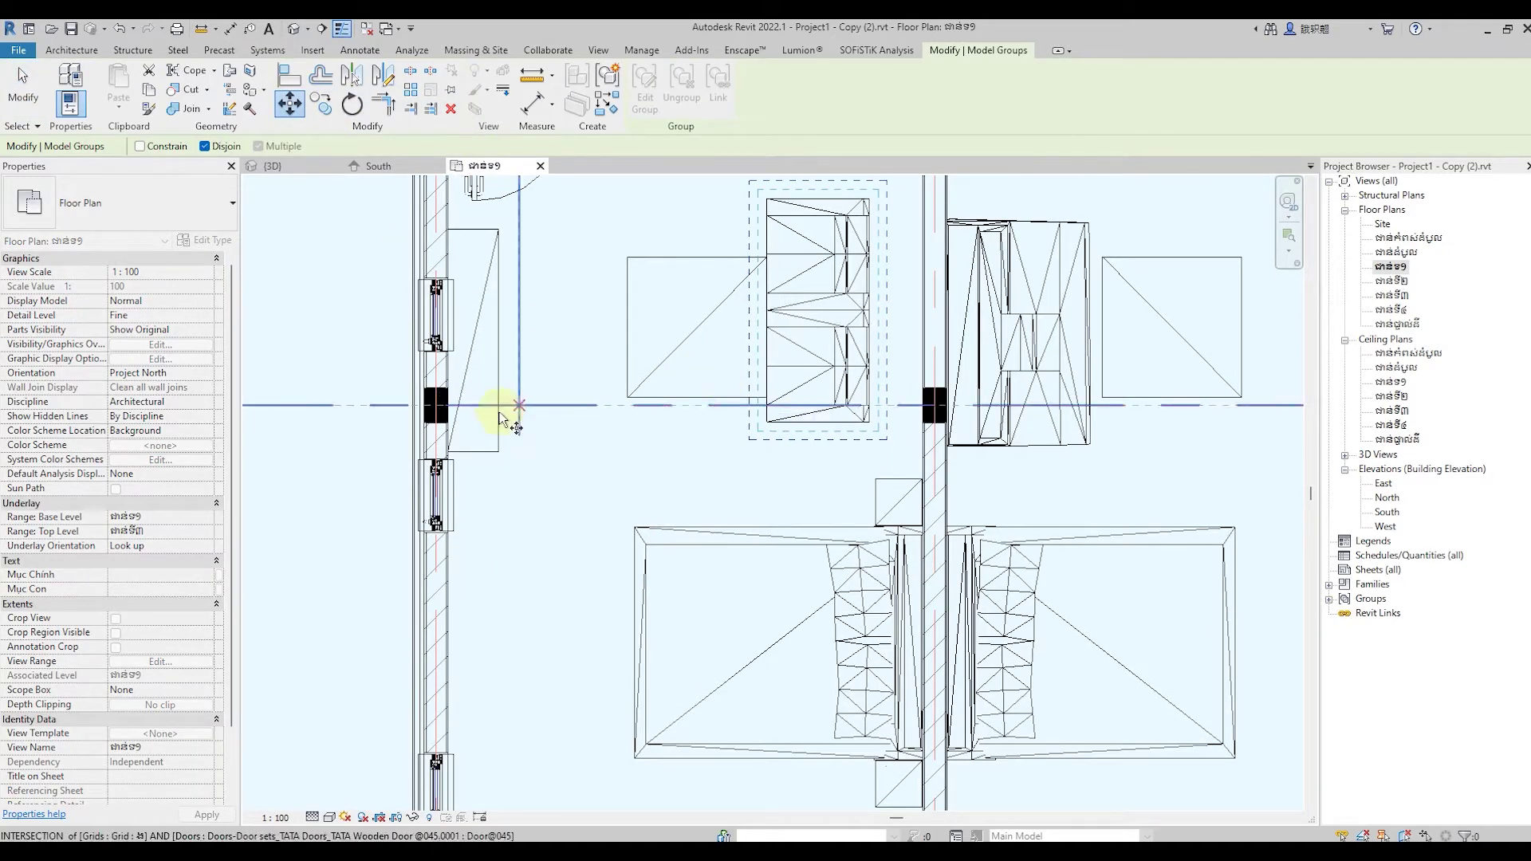
pyautogui.click(762, 327)
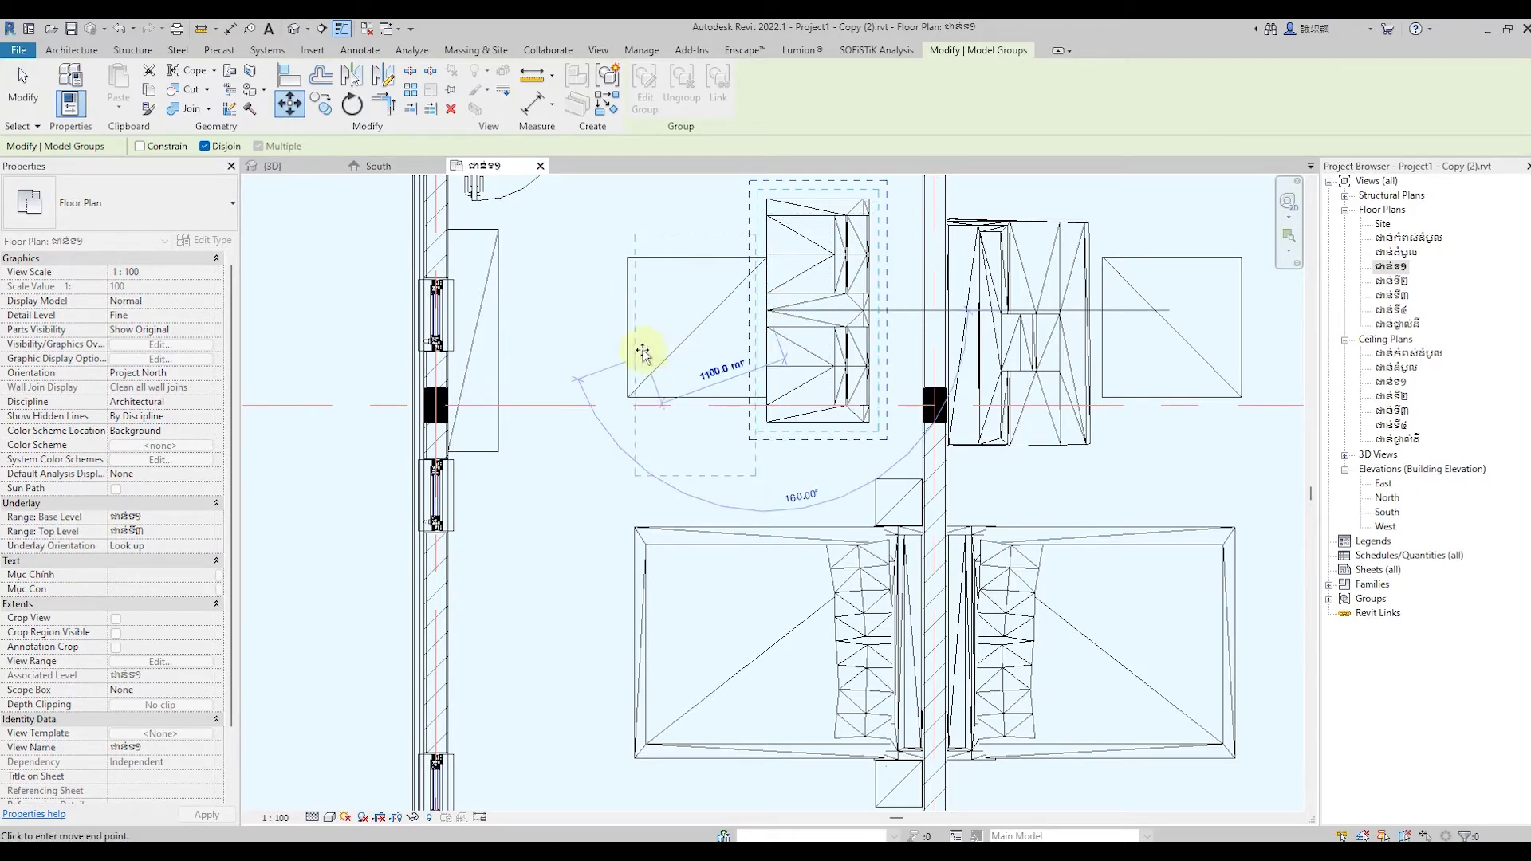
pyautogui.click(627, 330)
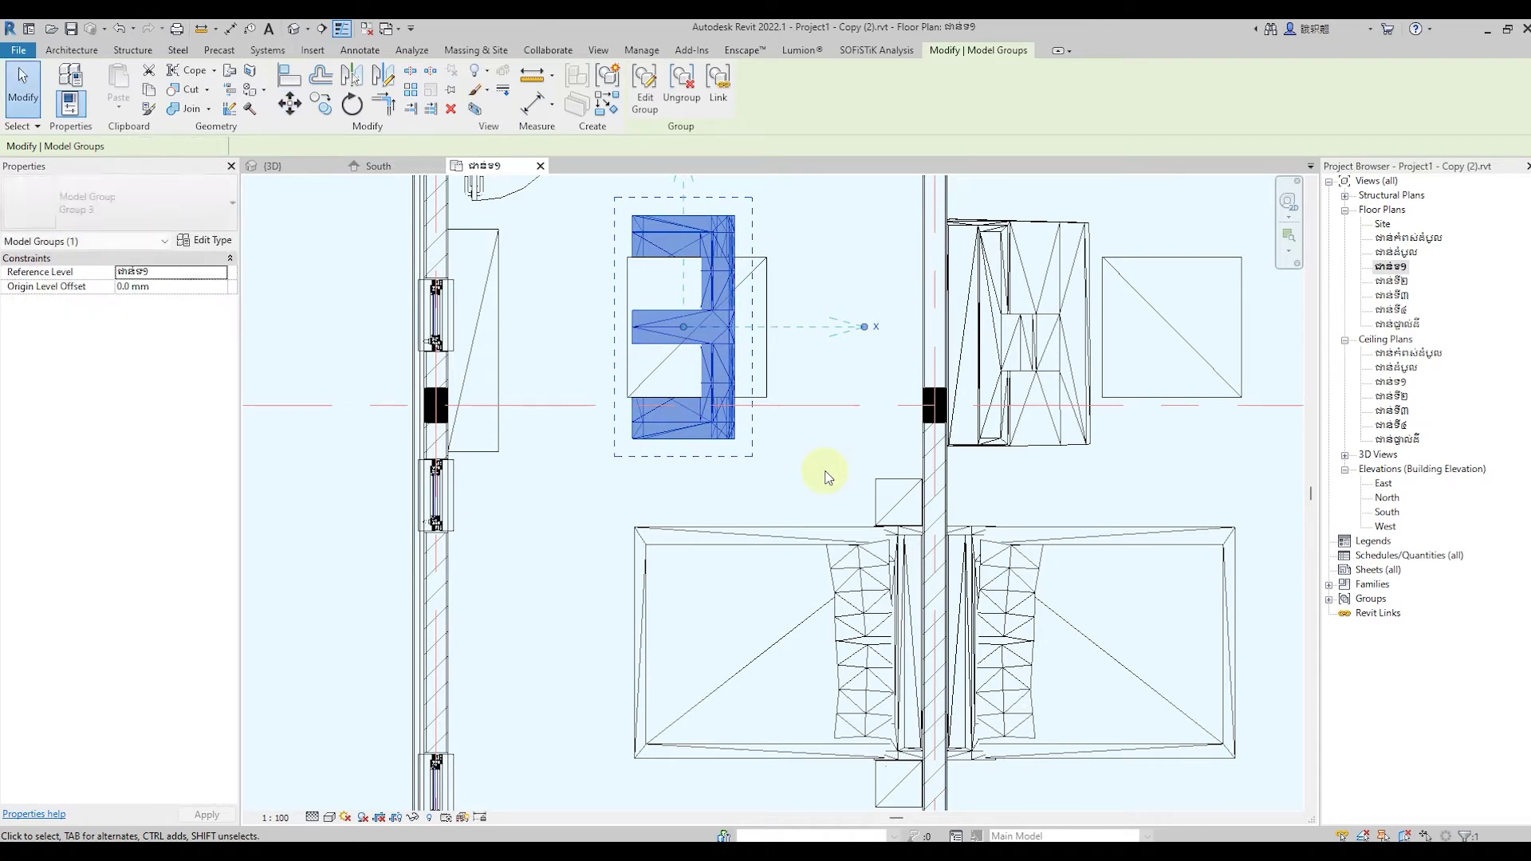
pyautogui.press('Right')
pyautogui.press('Right')
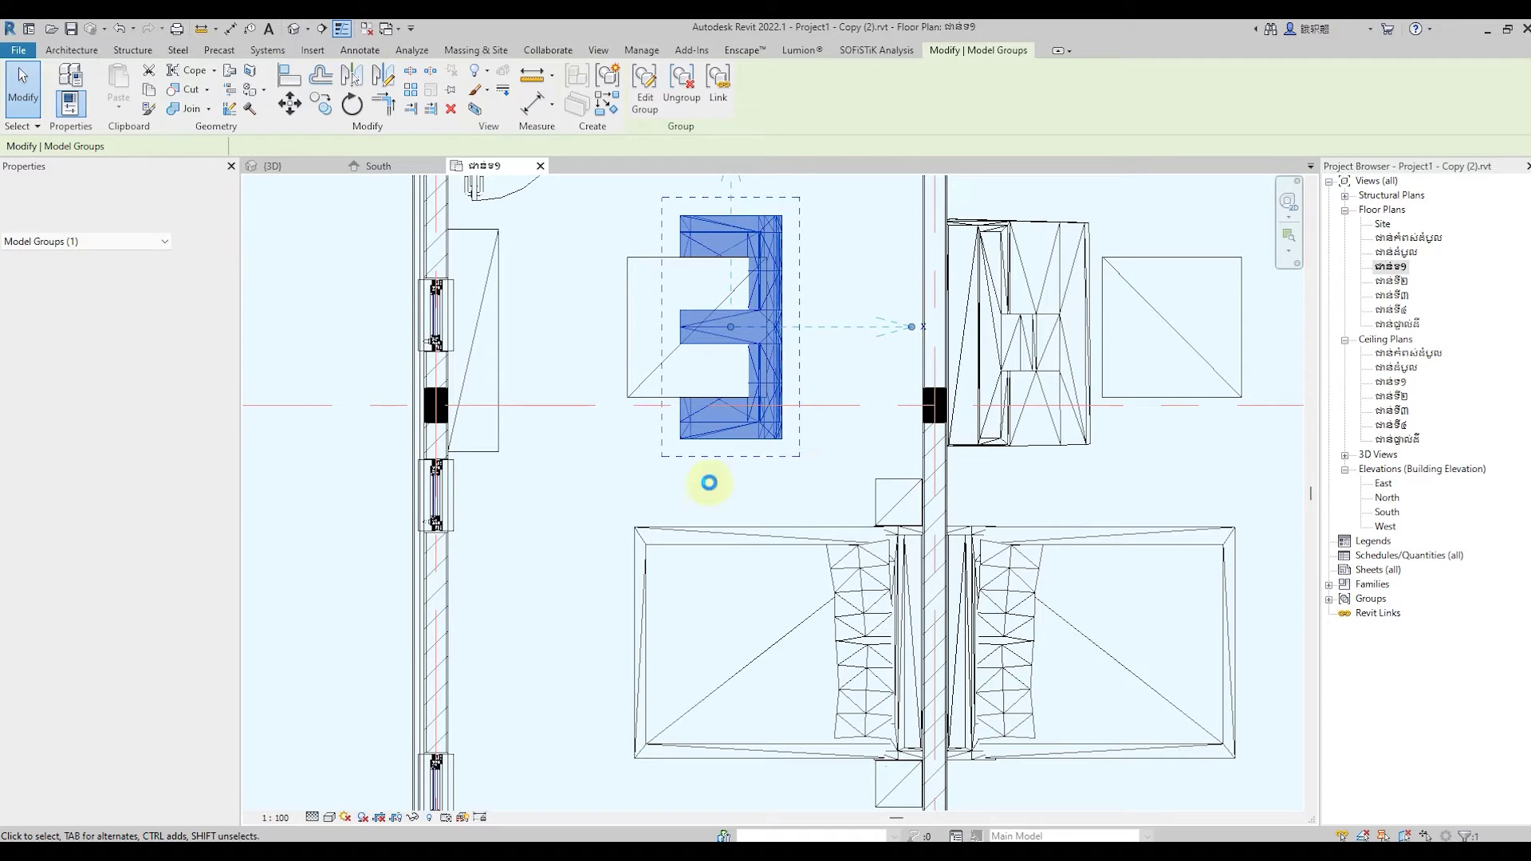
pyautogui.press('Right')
pyautogui.press('Right')
pyautogui.press('Right')
pyautogui.press('Right')
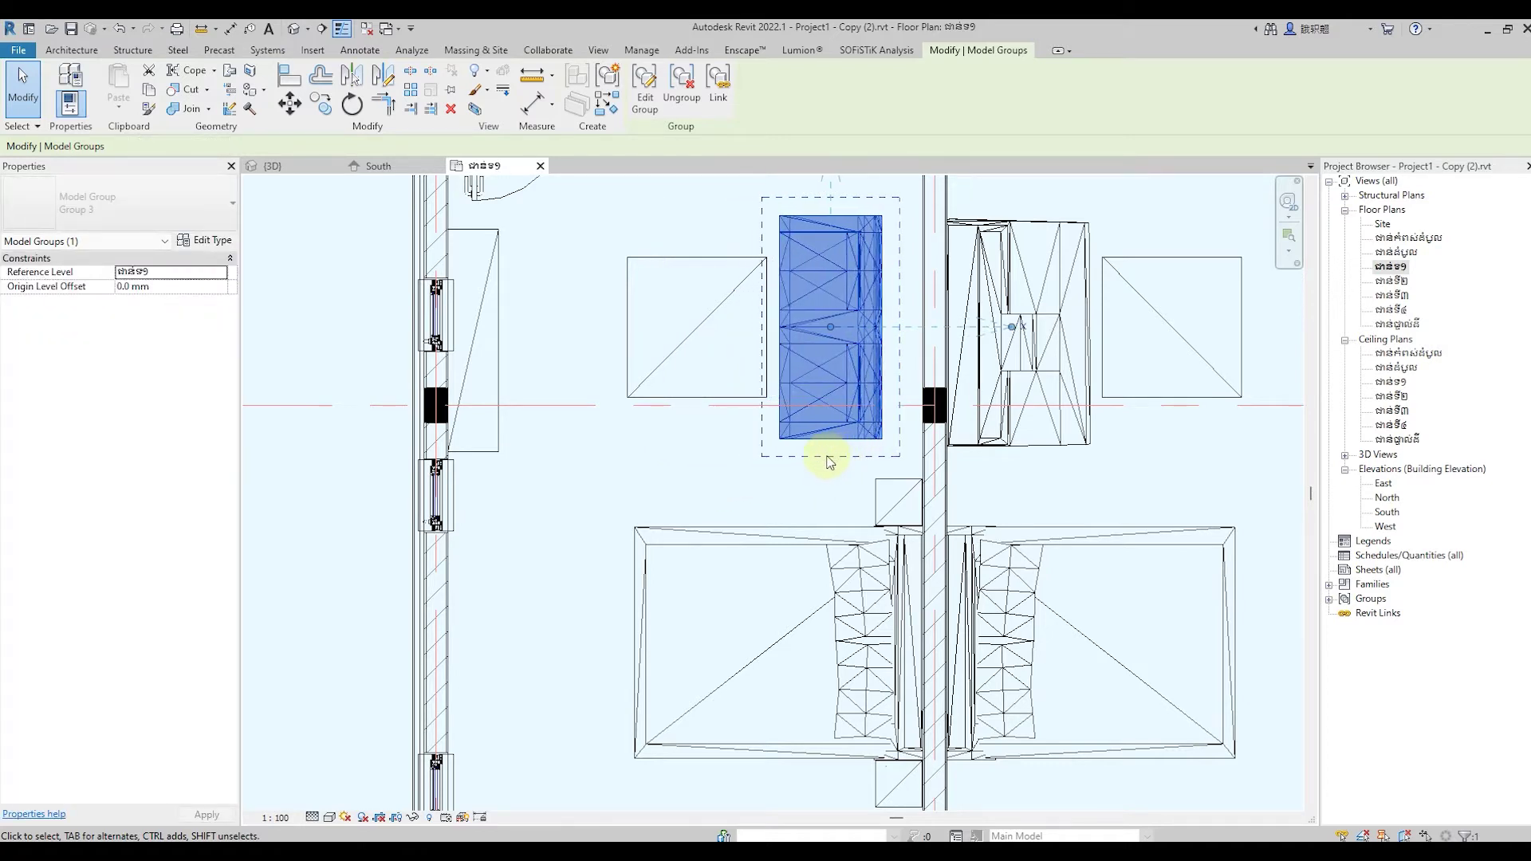
pyautogui.press('Right')
pyautogui.press('Right')
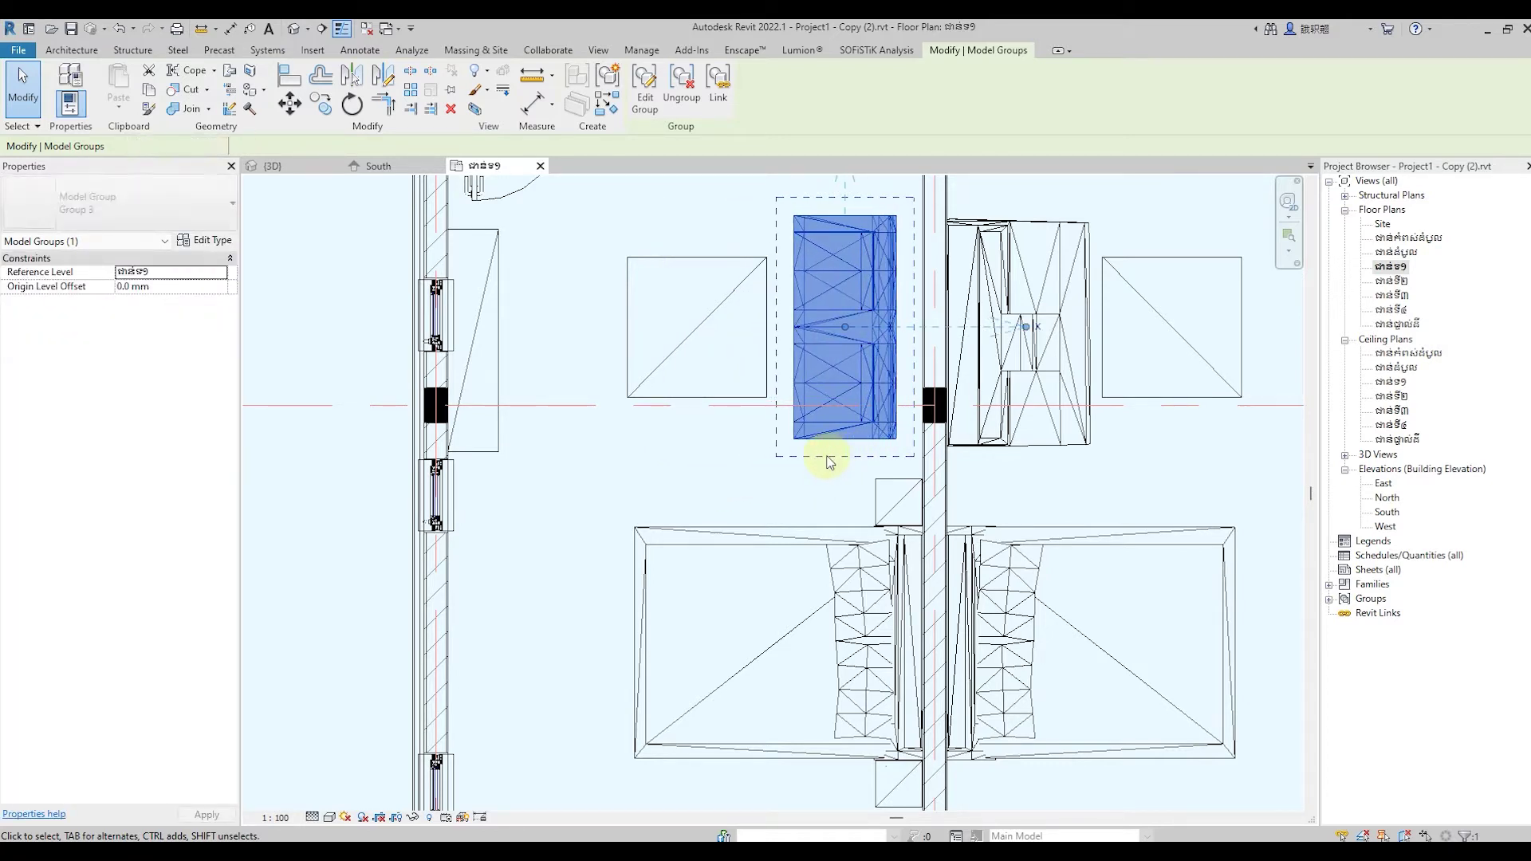
pyautogui.press('Right')
pyautogui.press('Right')
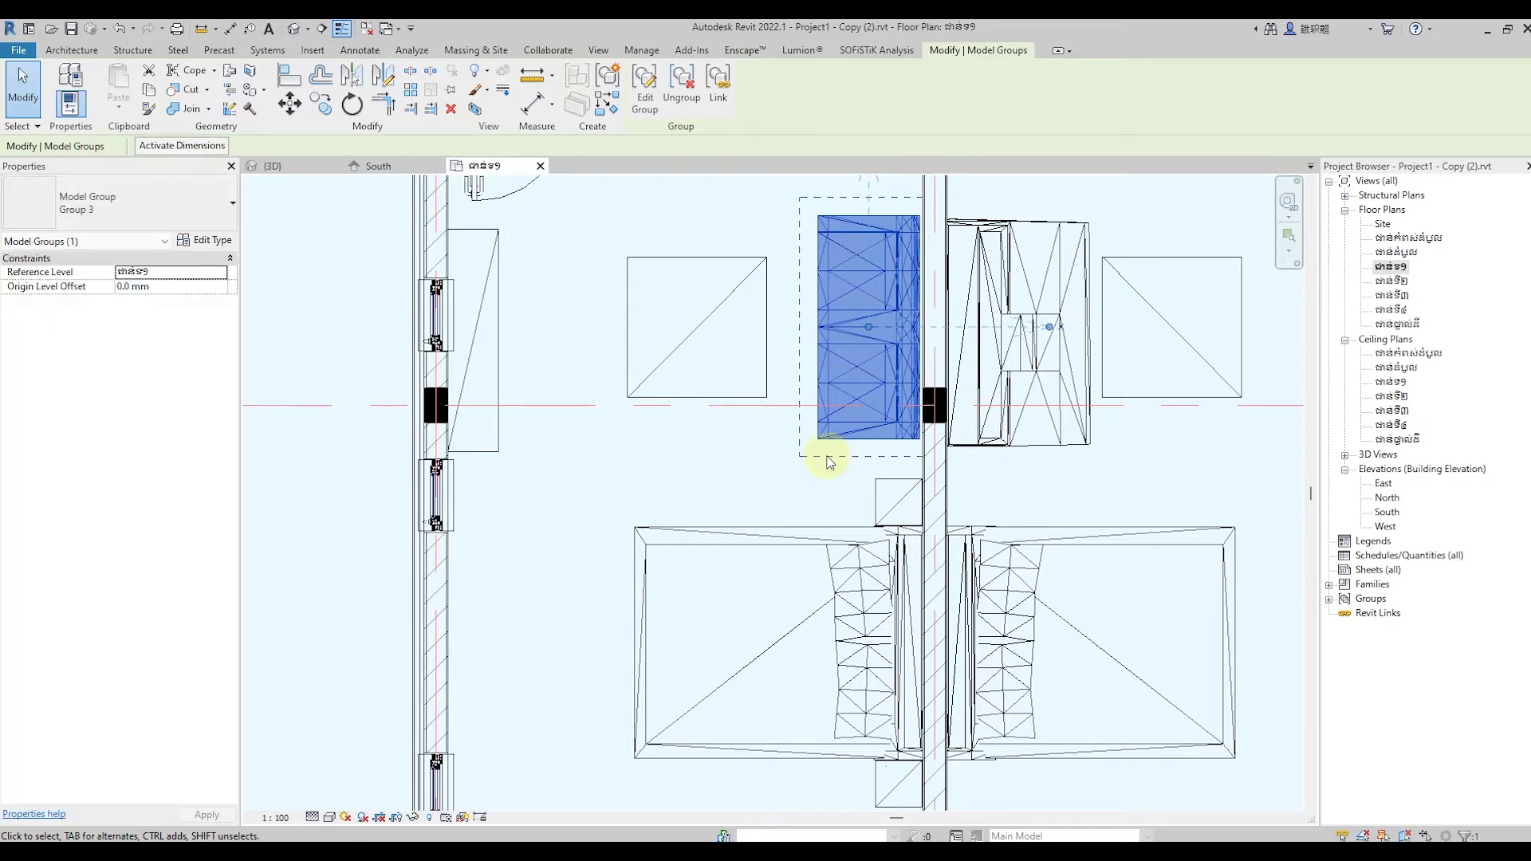
pyautogui.click(769, 462)
# Delete the sofa on the right side of the central wall
pyautogui.scroll(-3, 769, 461)
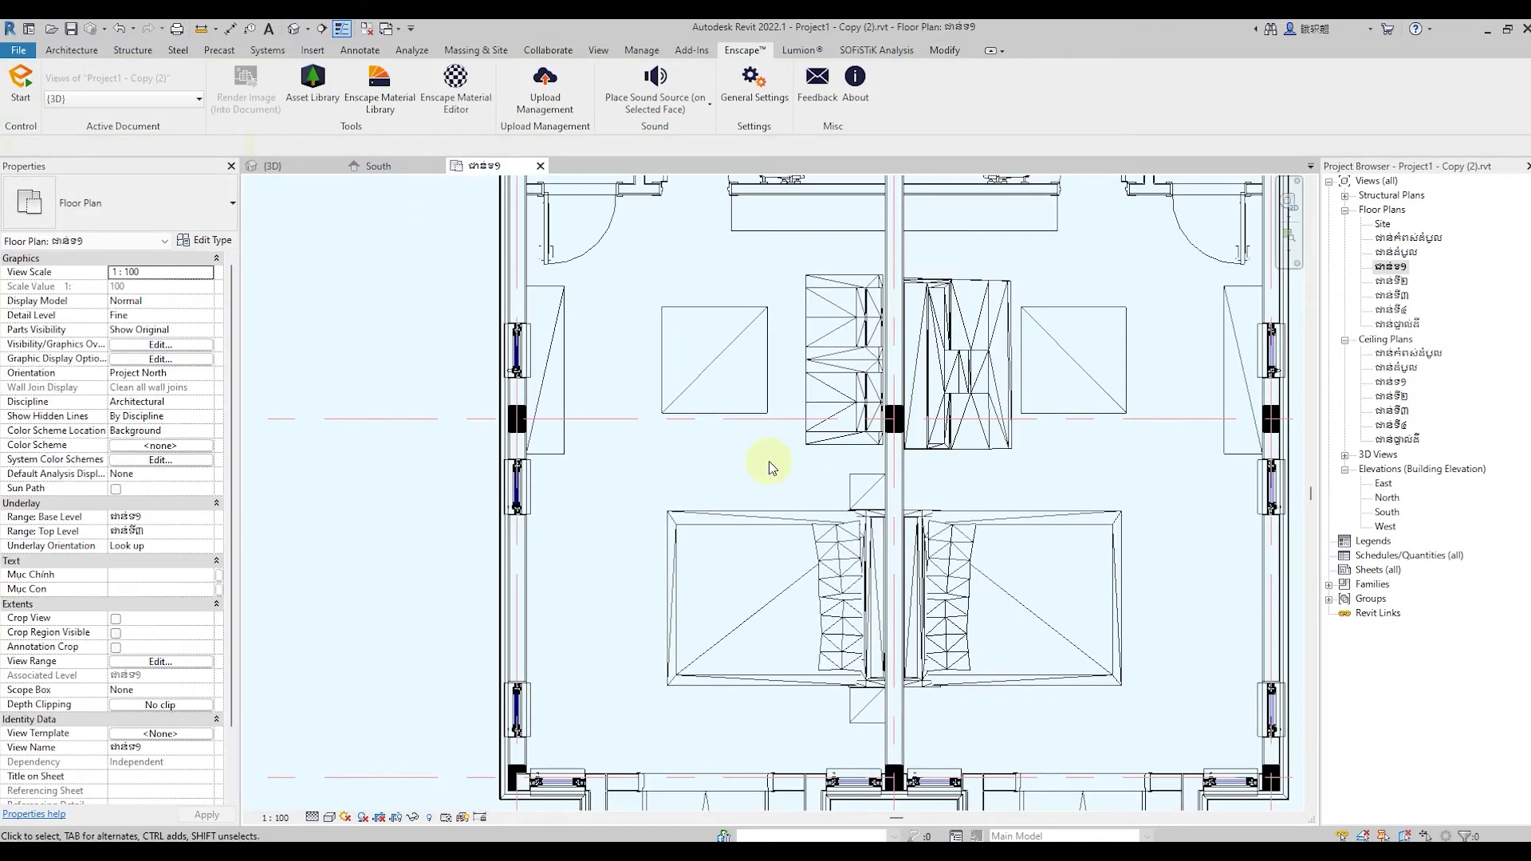
pyautogui.scroll(1, 768, 461)
pyautogui.click(963, 410)
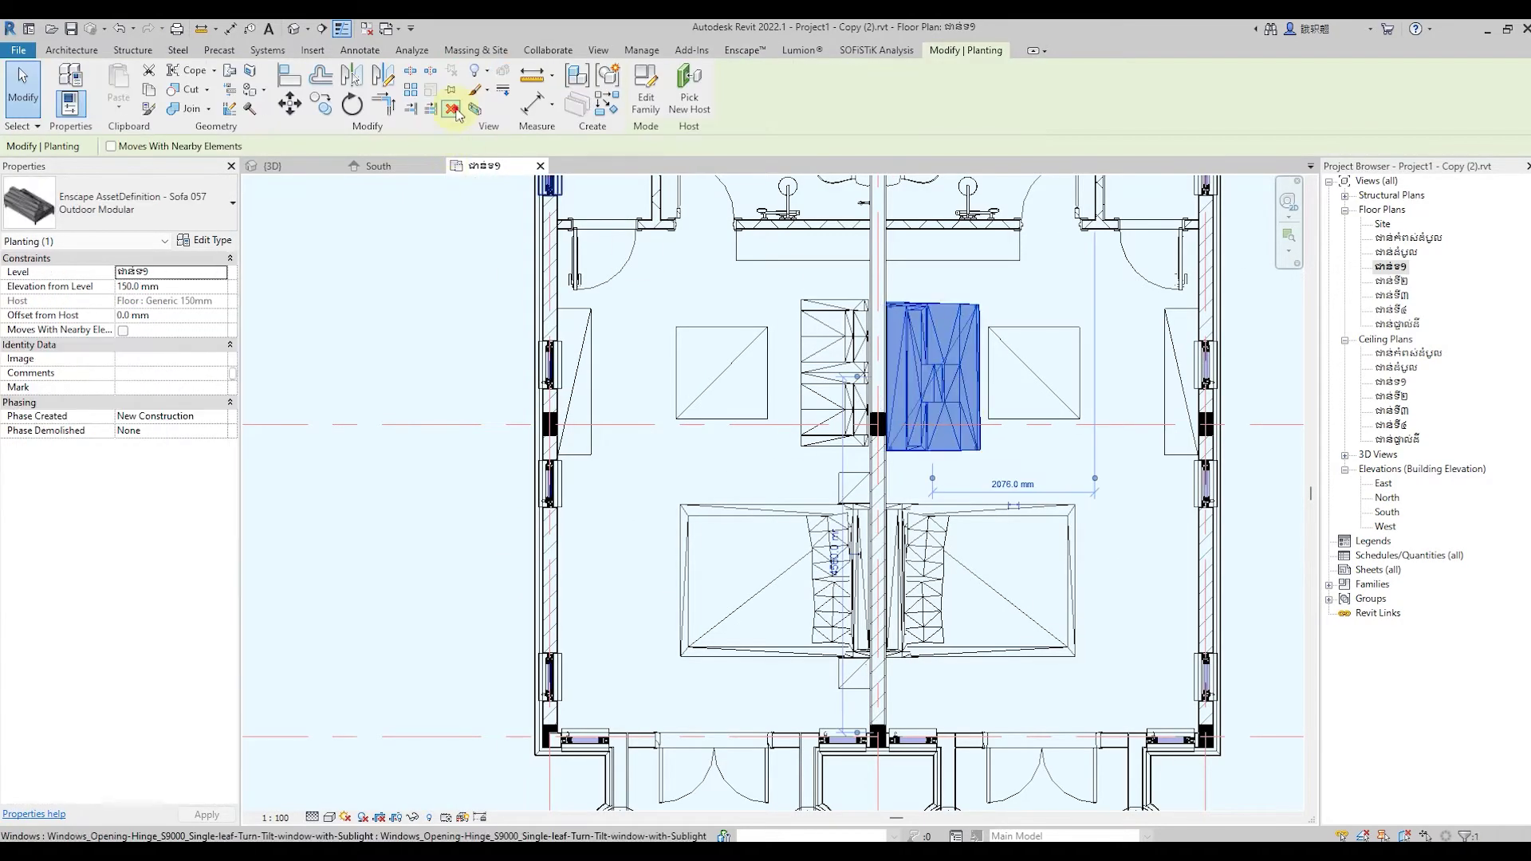
pyautogui.click(452, 109)
# Mirror a copy of the left model group across the wall centre onto the right side
pyautogui.click(820, 381)
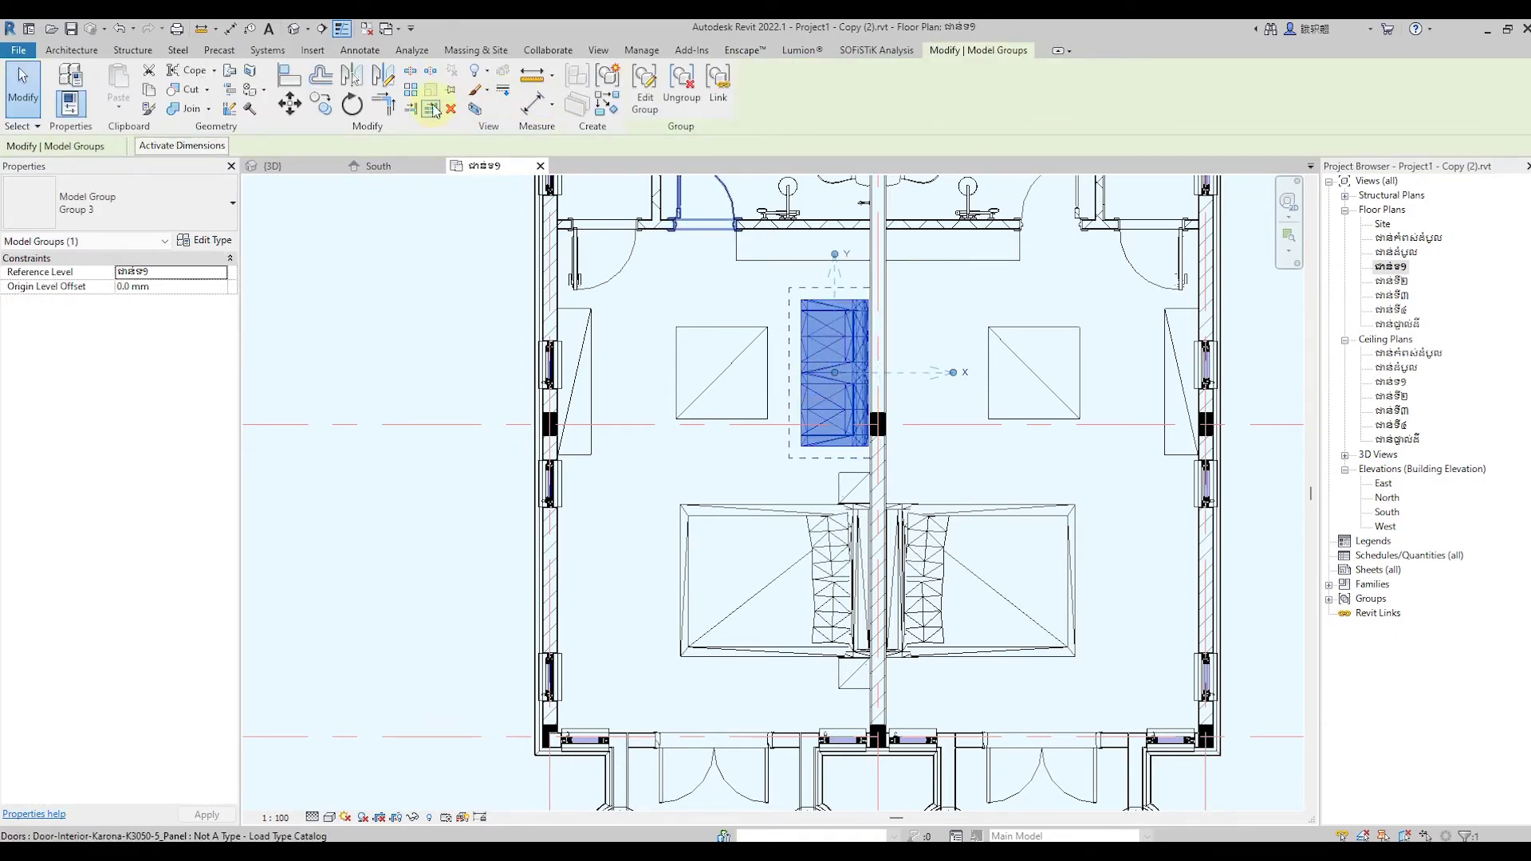
pyautogui.click(390, 84)
pyautogui.scroll(3, 953, 301)
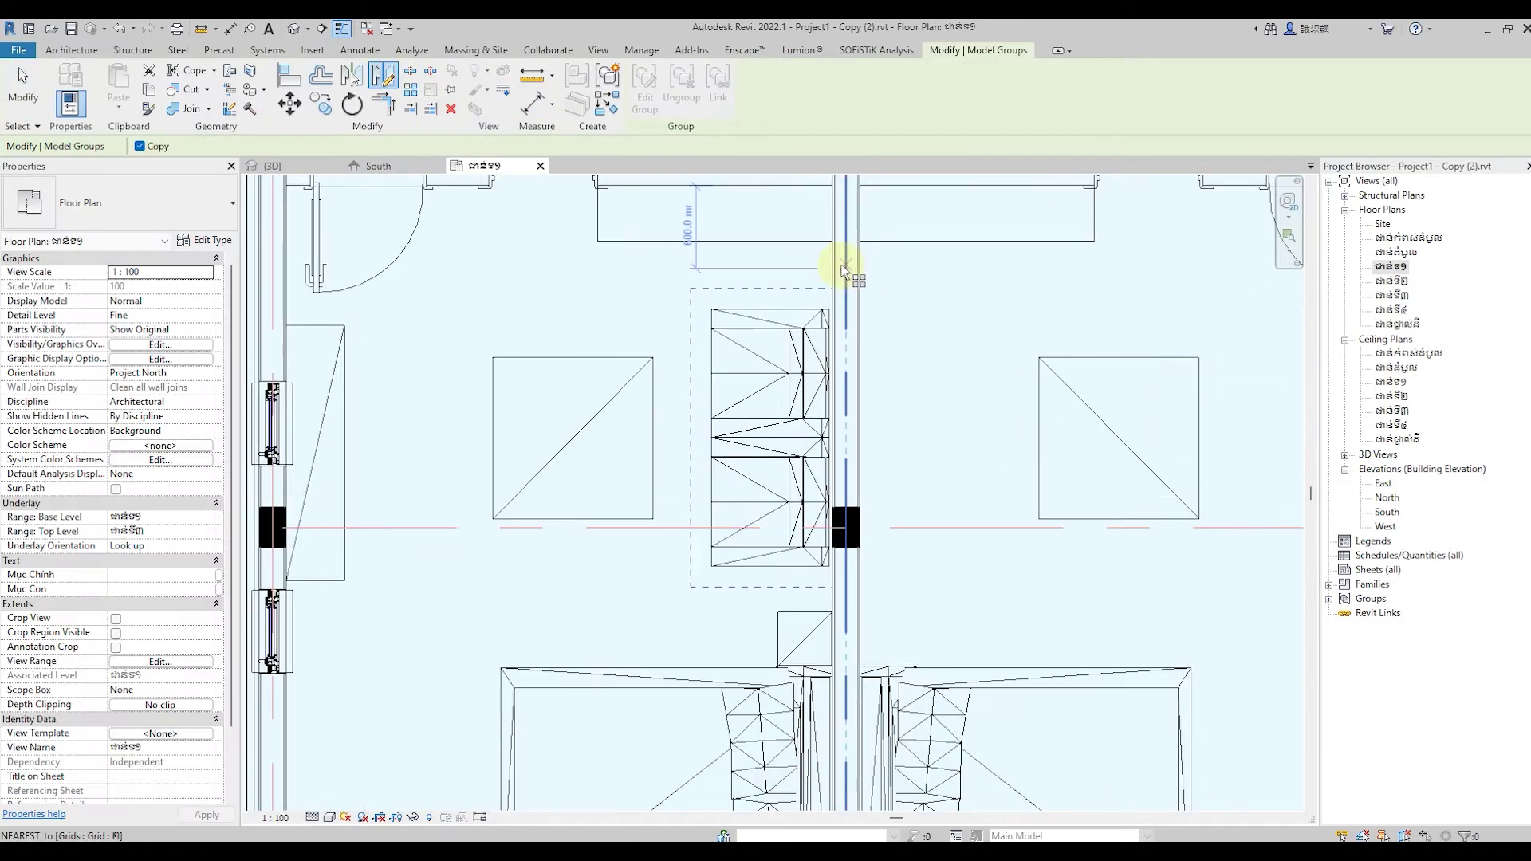
pyautogui.click(847, 272)
pyautogui.click(848, 305)
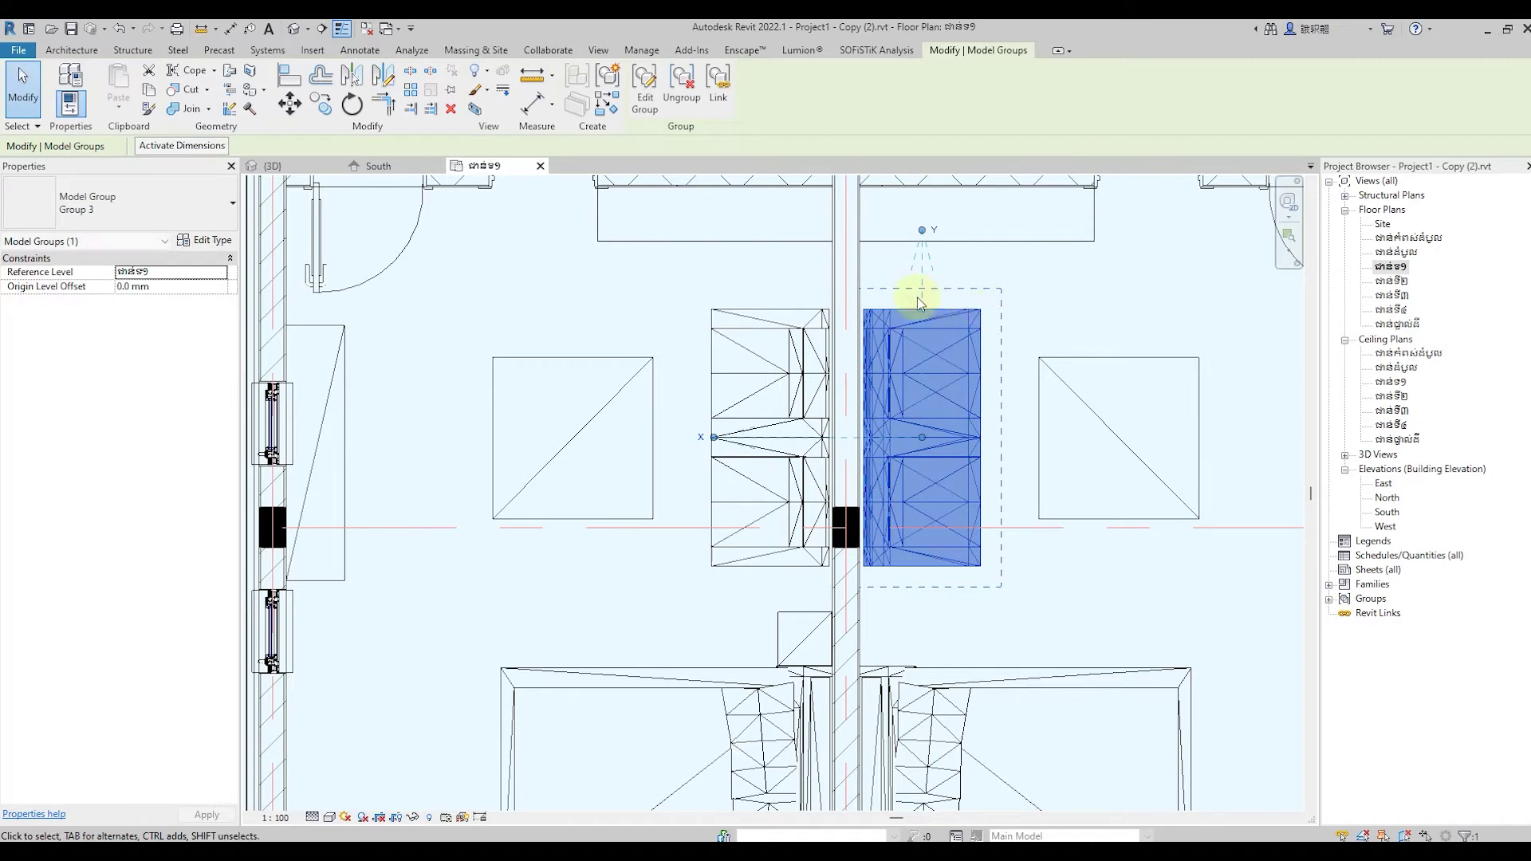
pyautogui.press('Escape')
# Select the wall between the bedrooms and try Match Type Properties, then cancel it
pyautogui.scroll(-2, 818, 359)
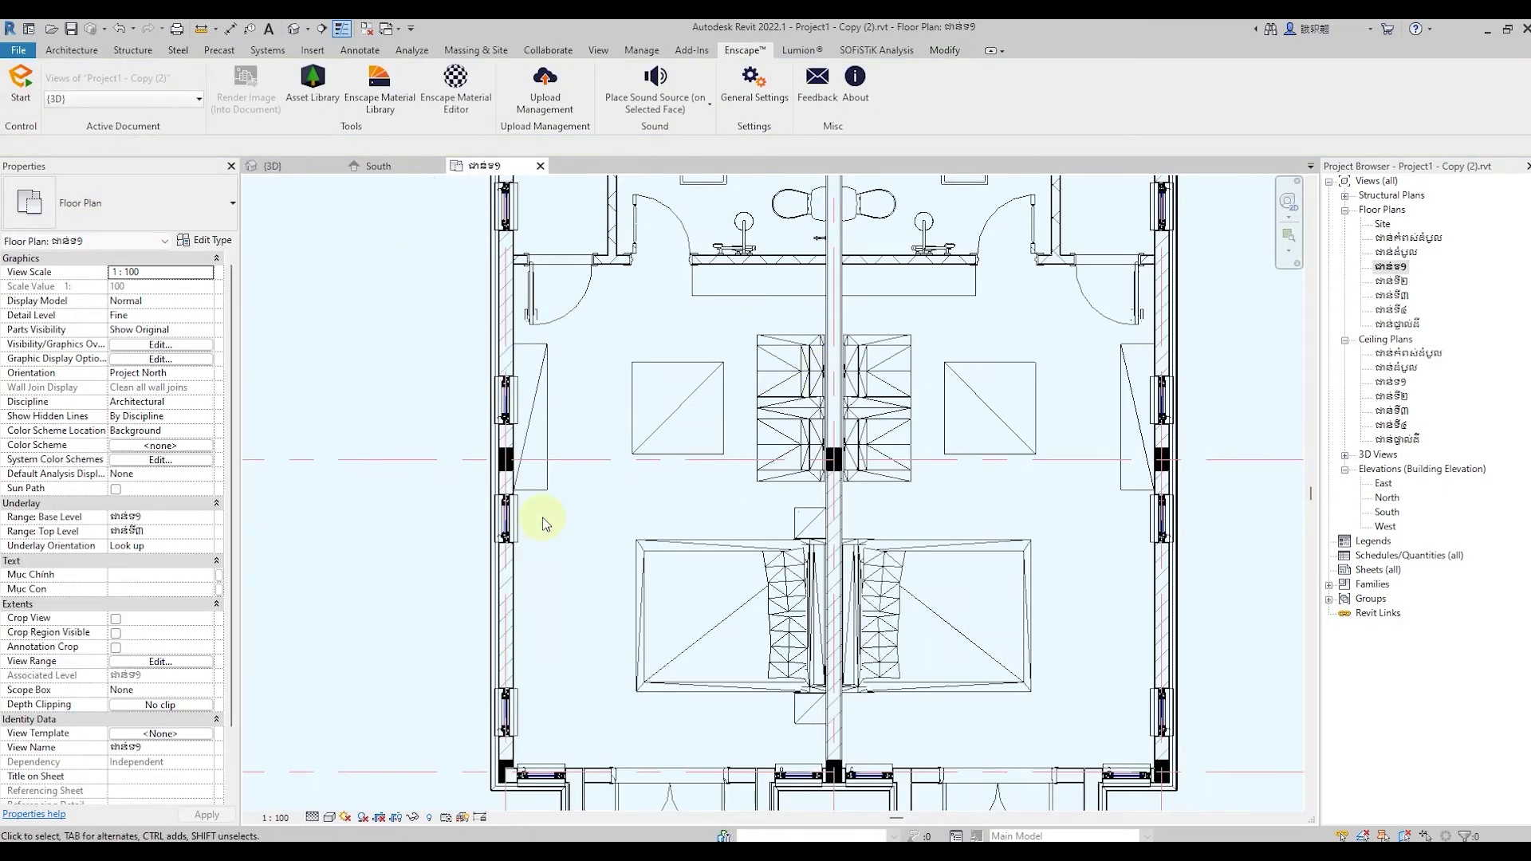
pyautogui.scroll(-2, 642, 375)
pyautogui.scroll(2, 810, 348)
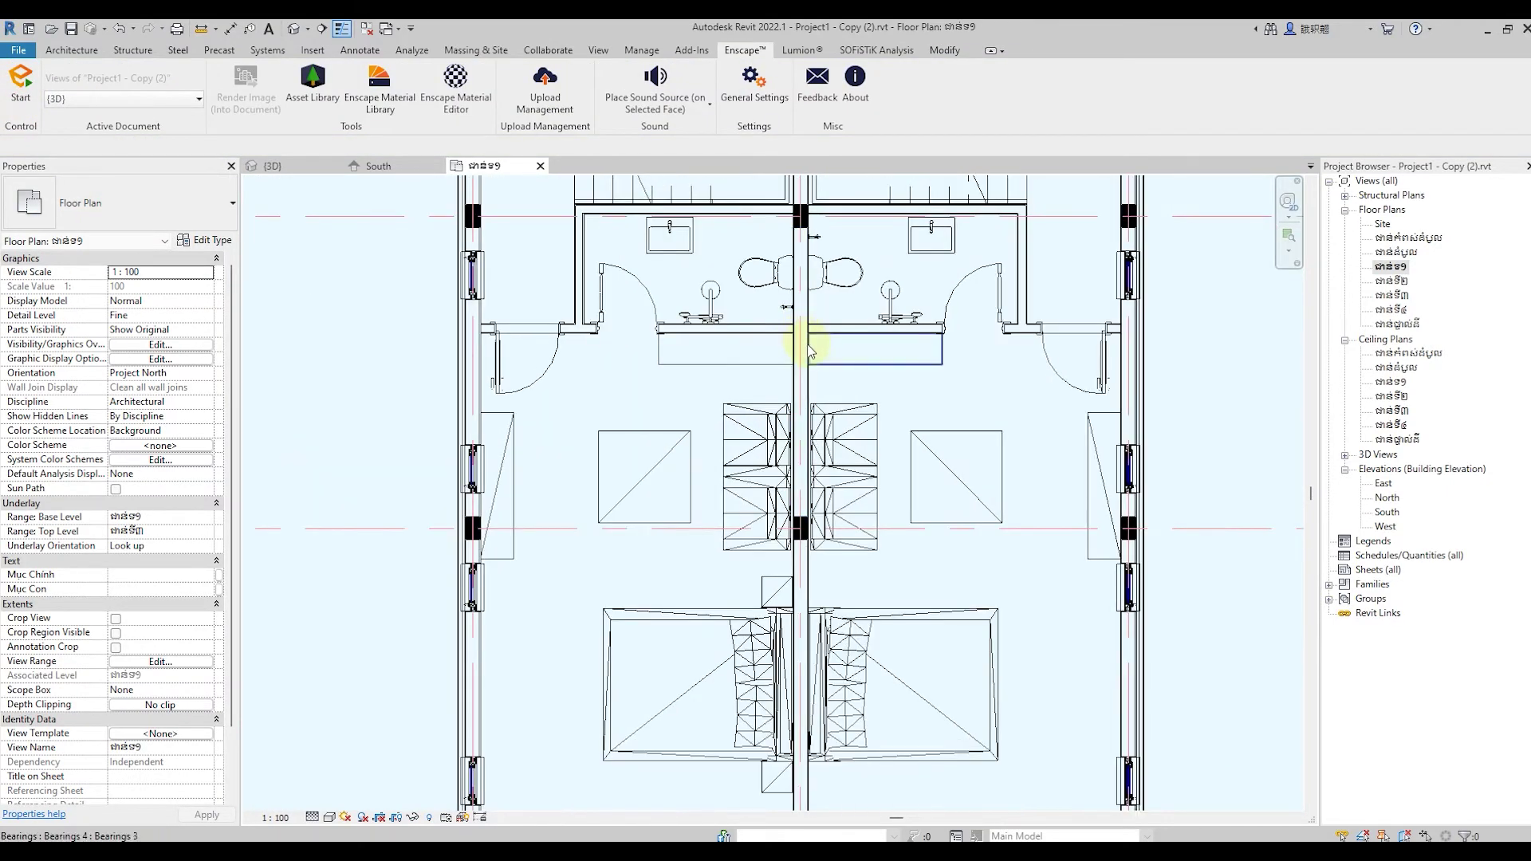
pyautogui.scroll(1, 810, 348)
pyautogui.scroll(-2, 825, 347)
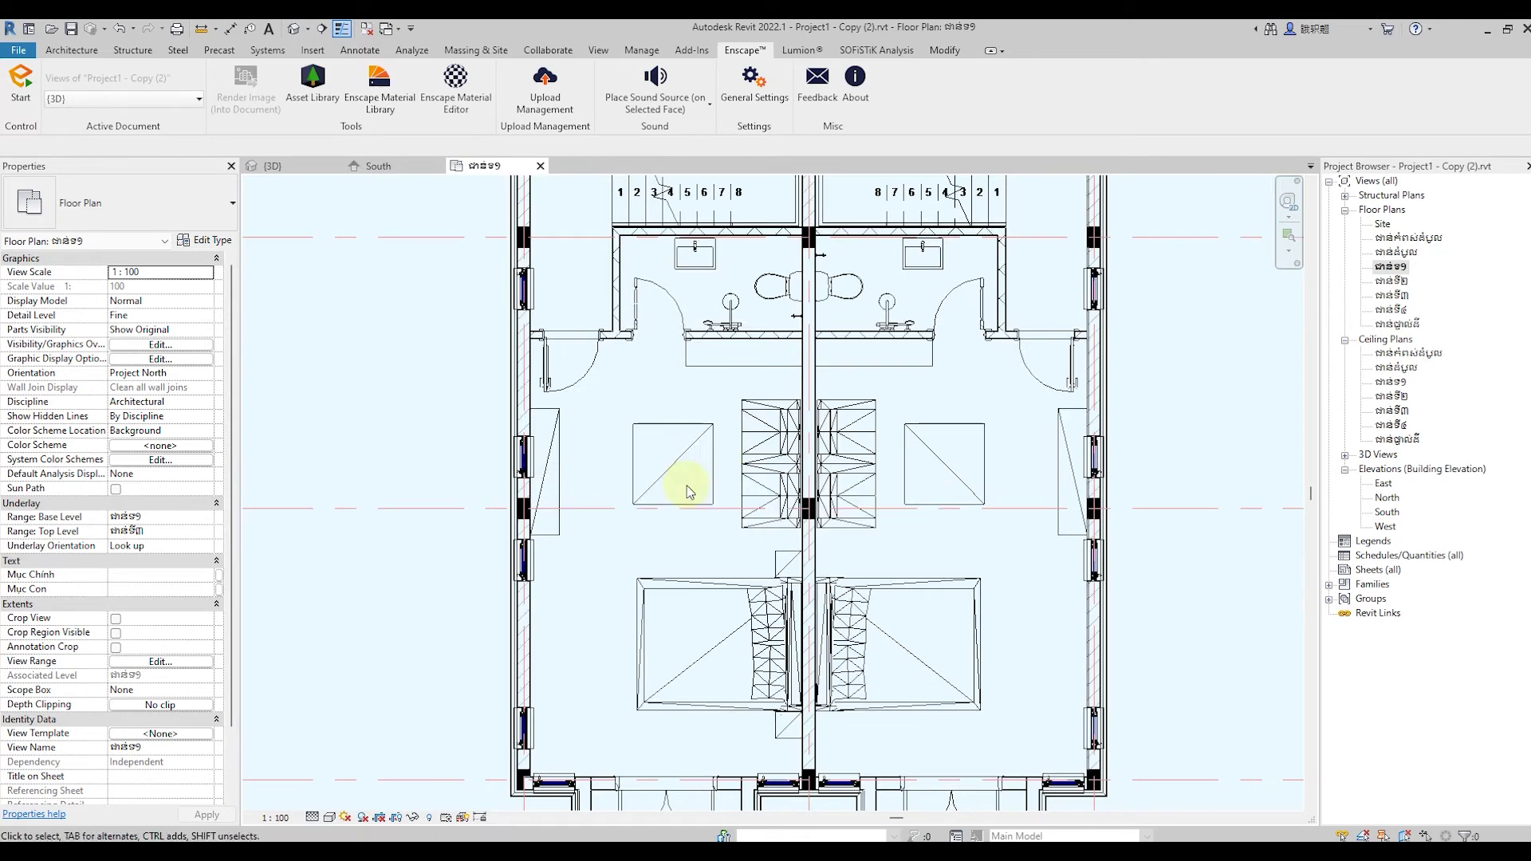
pyautogui.click(806, 556)
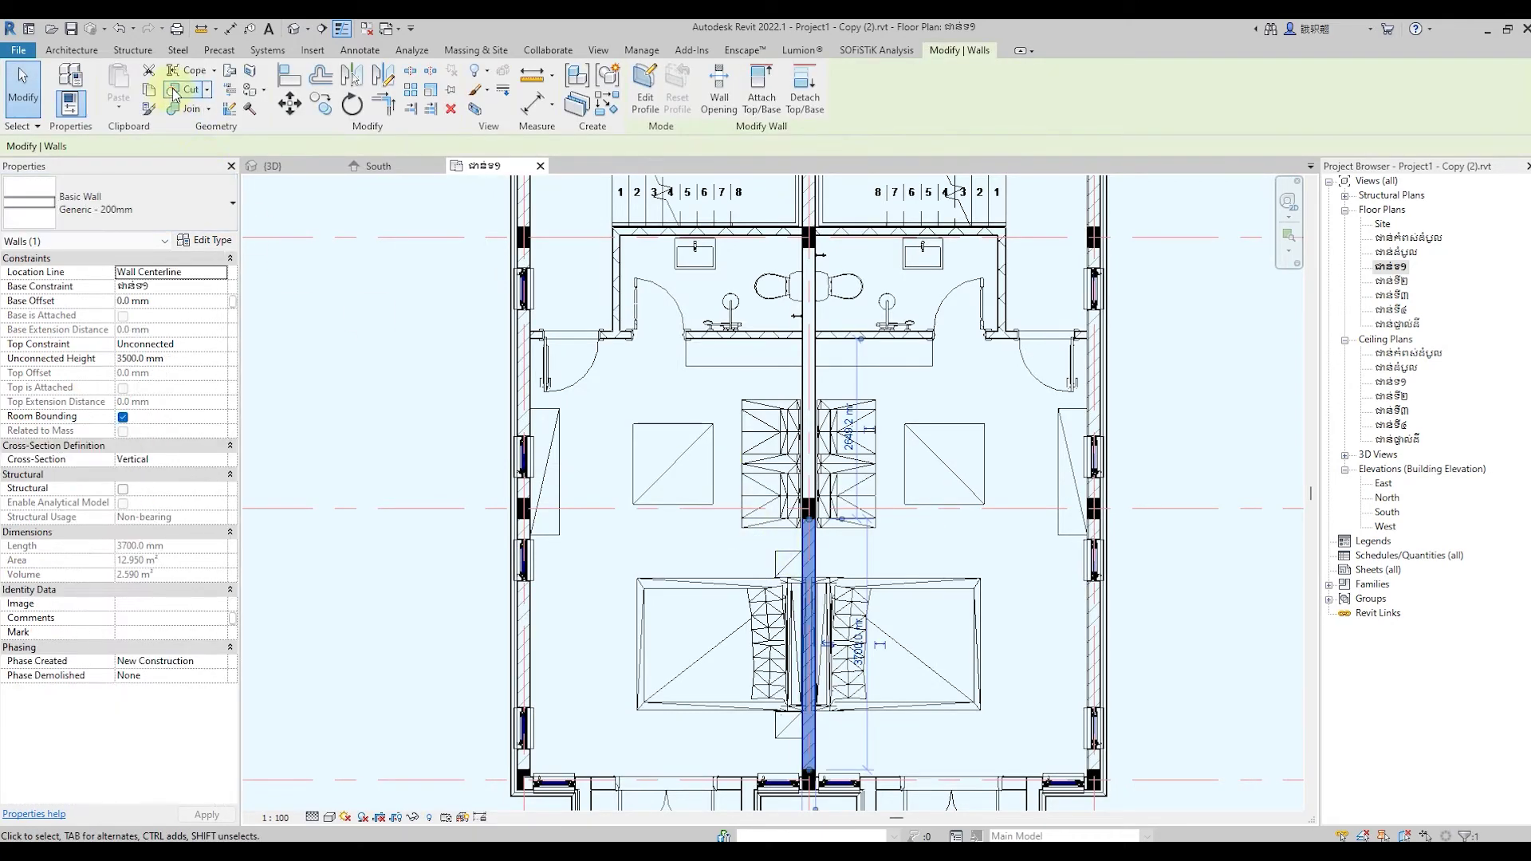
pyautogui.click(148, 109)
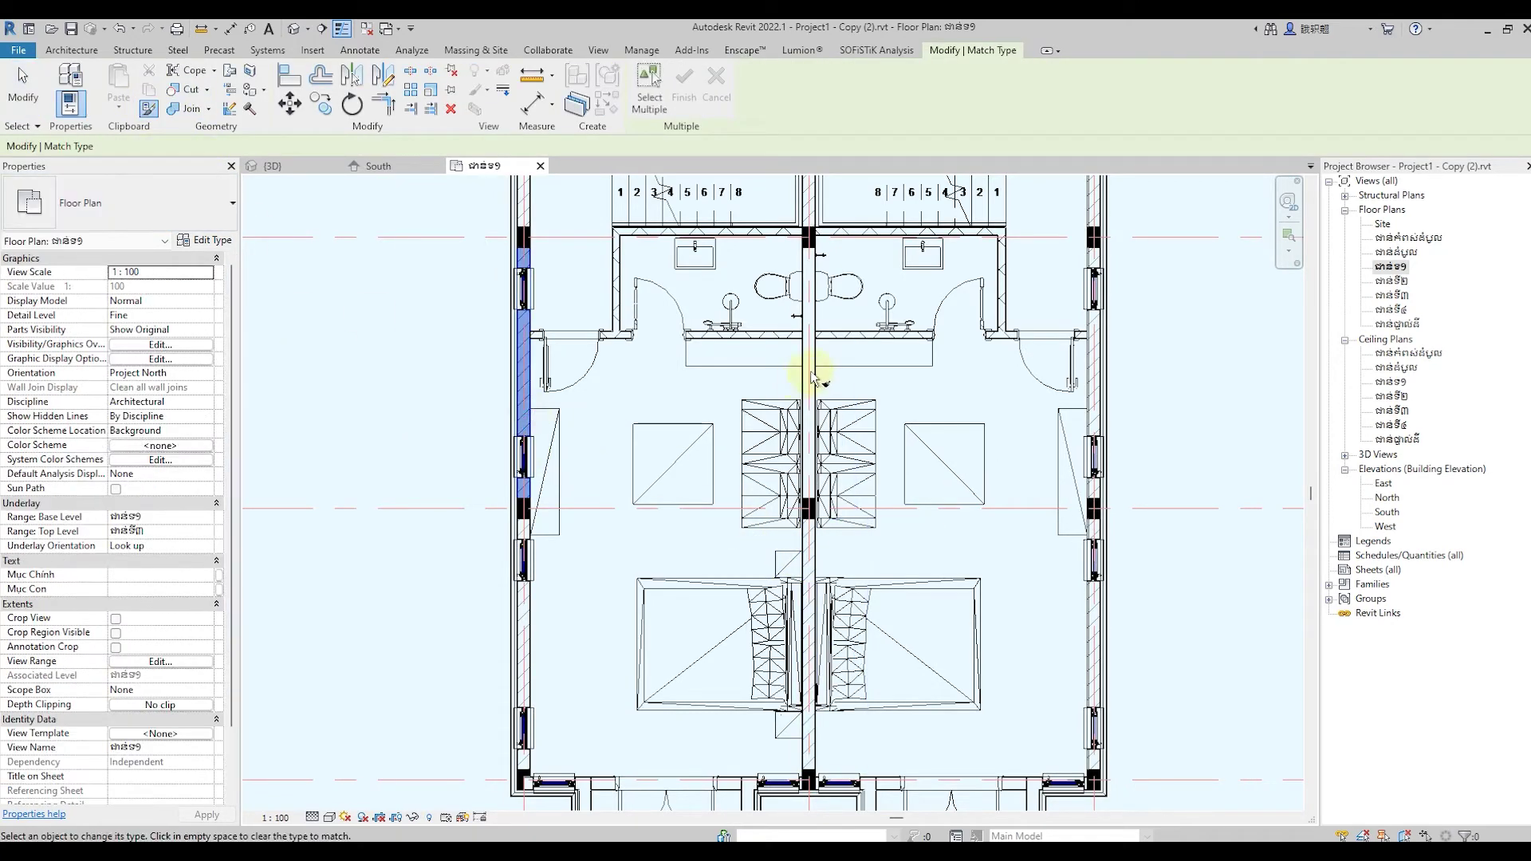
pyautogui.press('Escape')
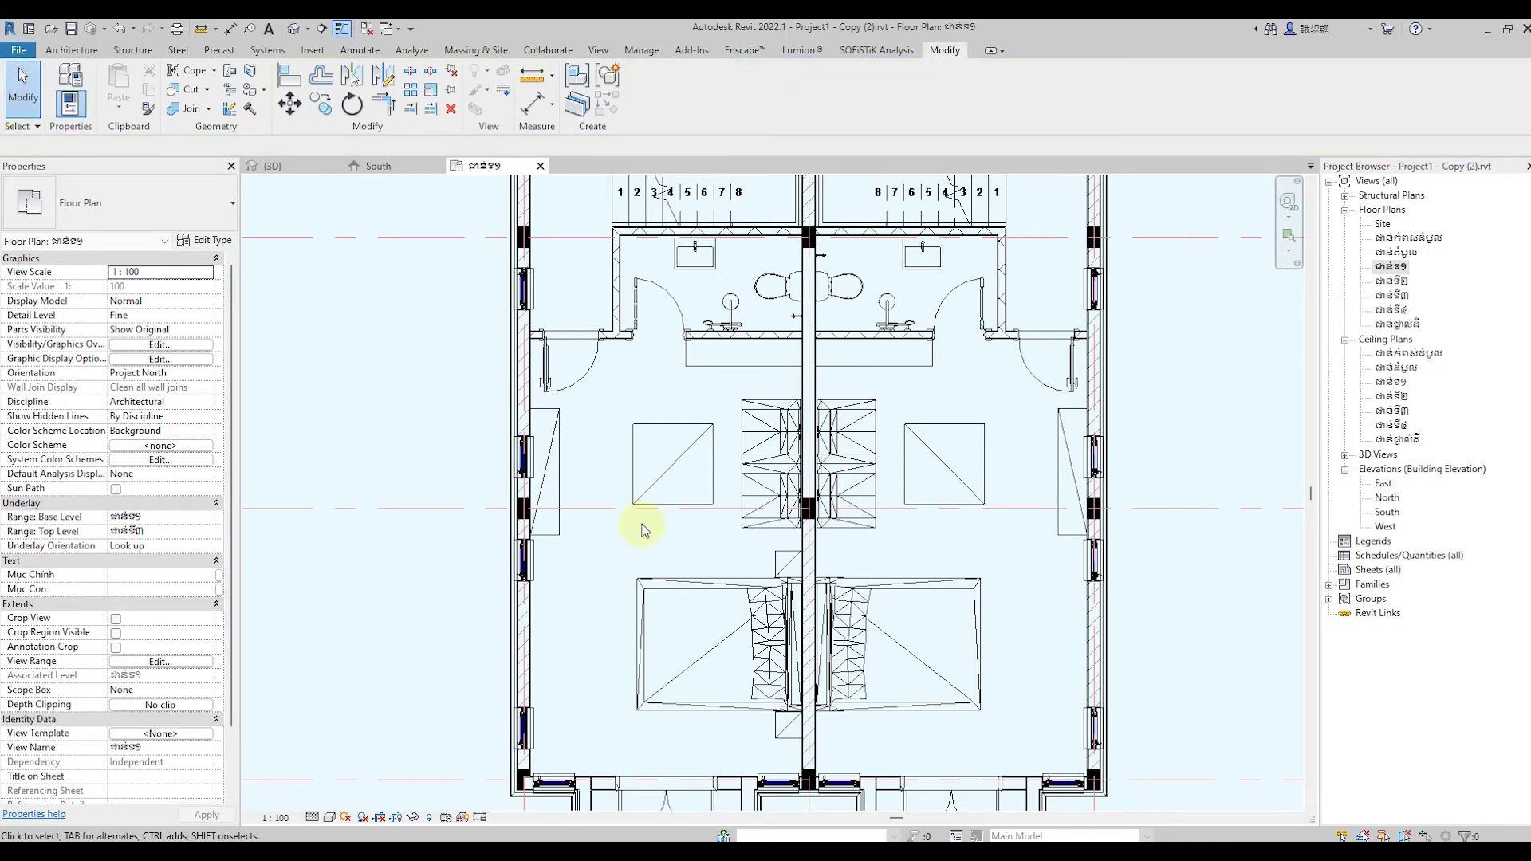
pyautogui.scroll(1, 630, 526)
pyautogui.scroll(1, 615, 549)
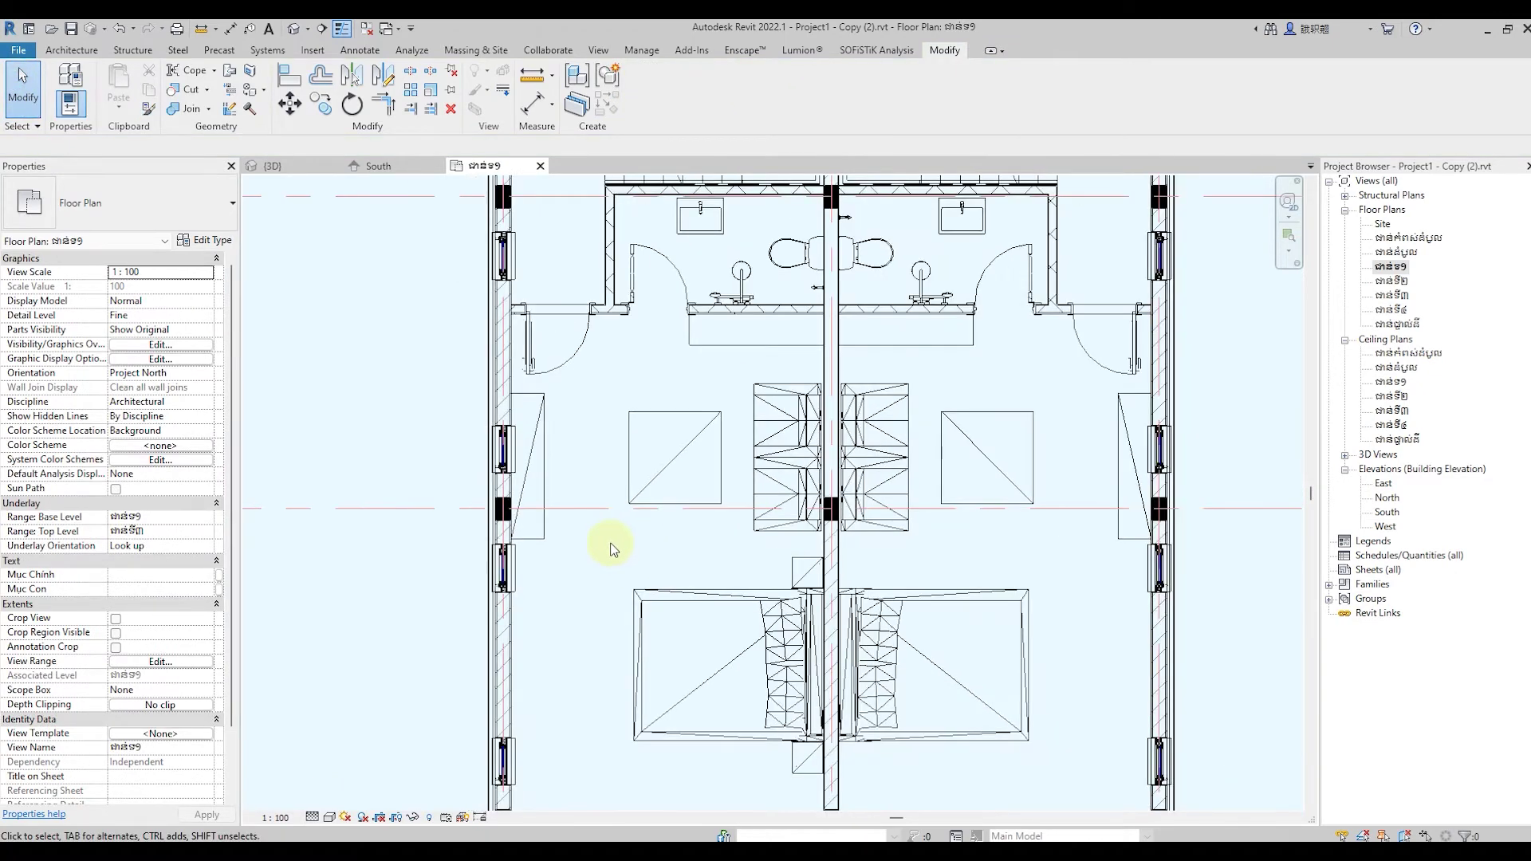
pyautogui.scroll(-1, 635, 507)
pyautogui.scroll(-1, 603, 612)
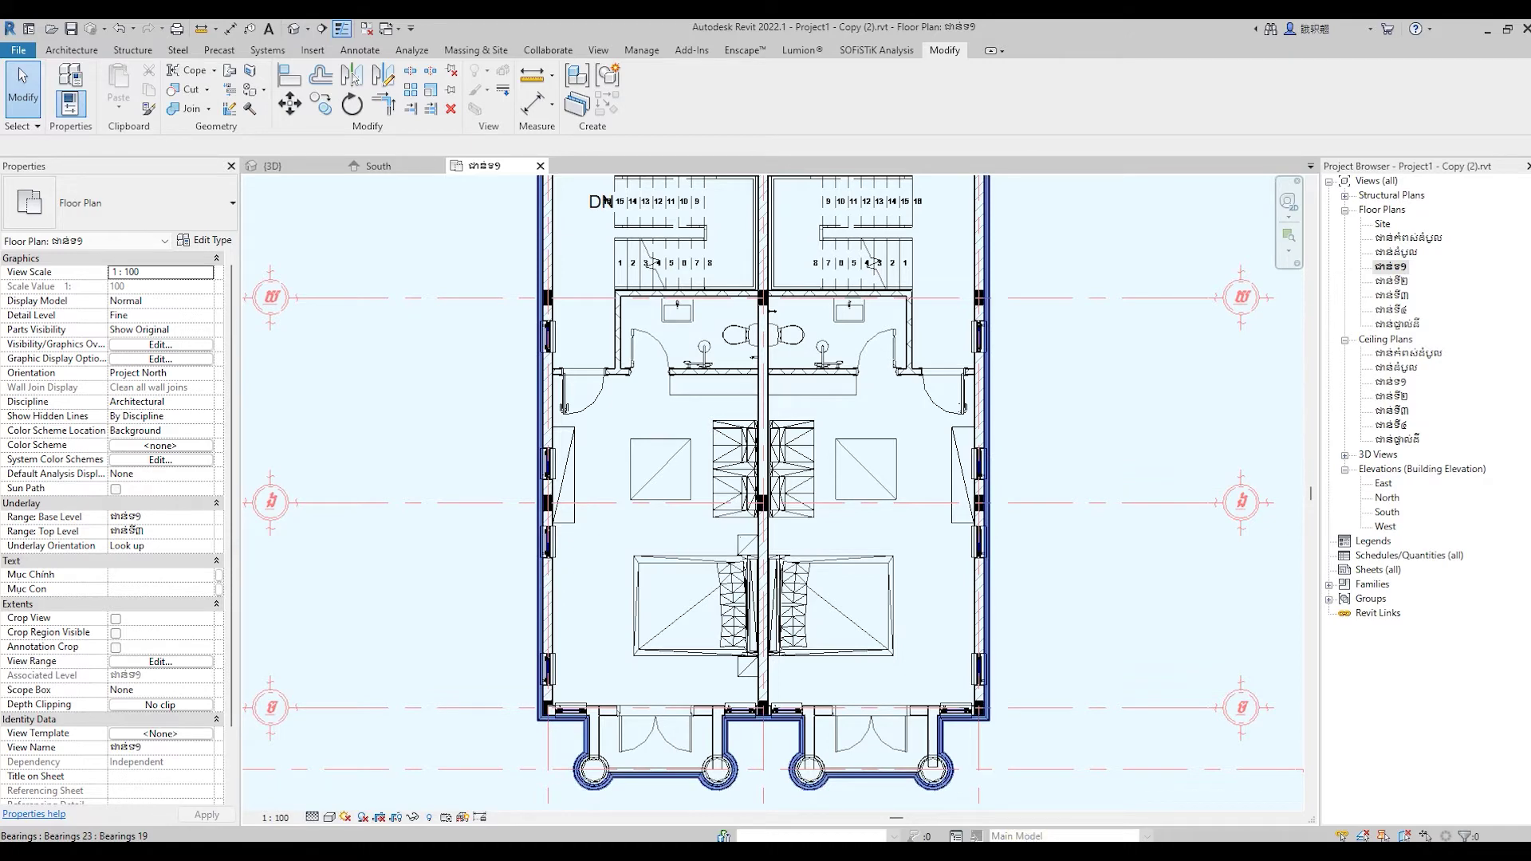
# Reopen the Enscape Asset Library and switch to the All (2757) category
pyautogui.click(1057, 785)
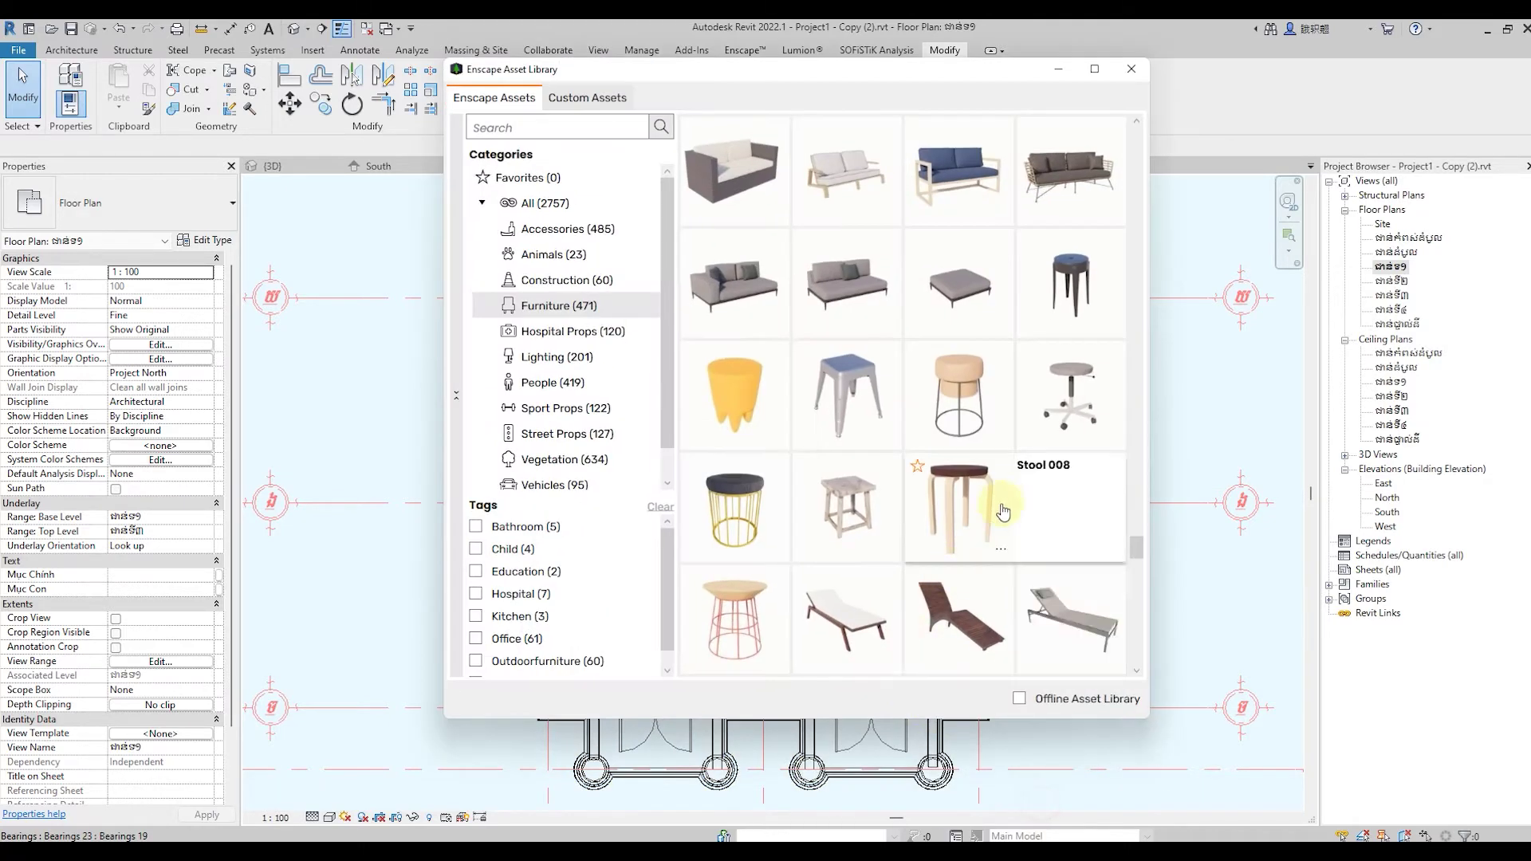
pyautogui.scroll(-5, 1014, 500)
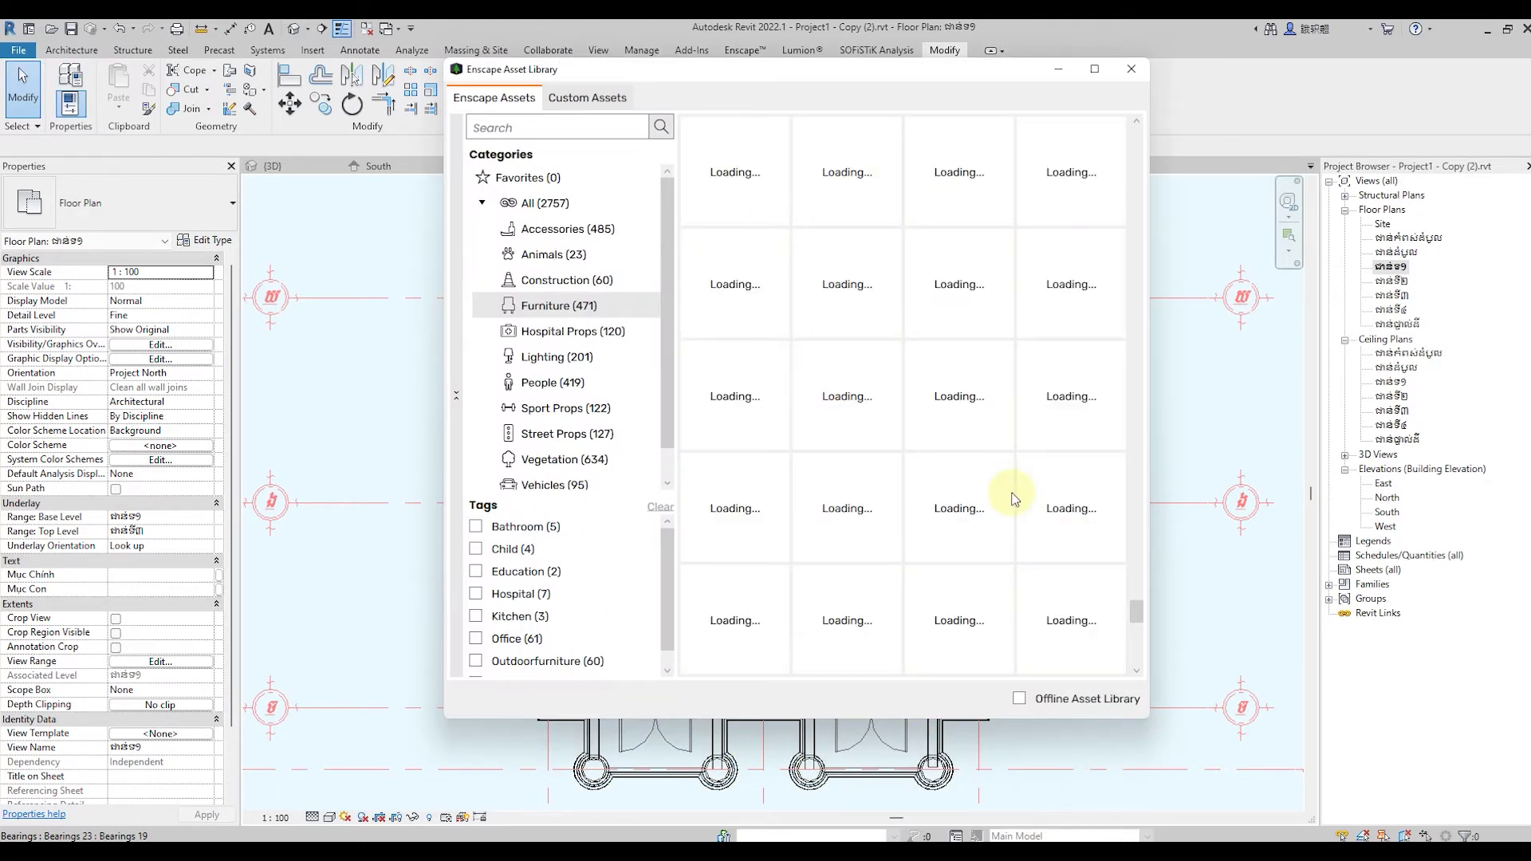
pyautogui.click(557, 206)
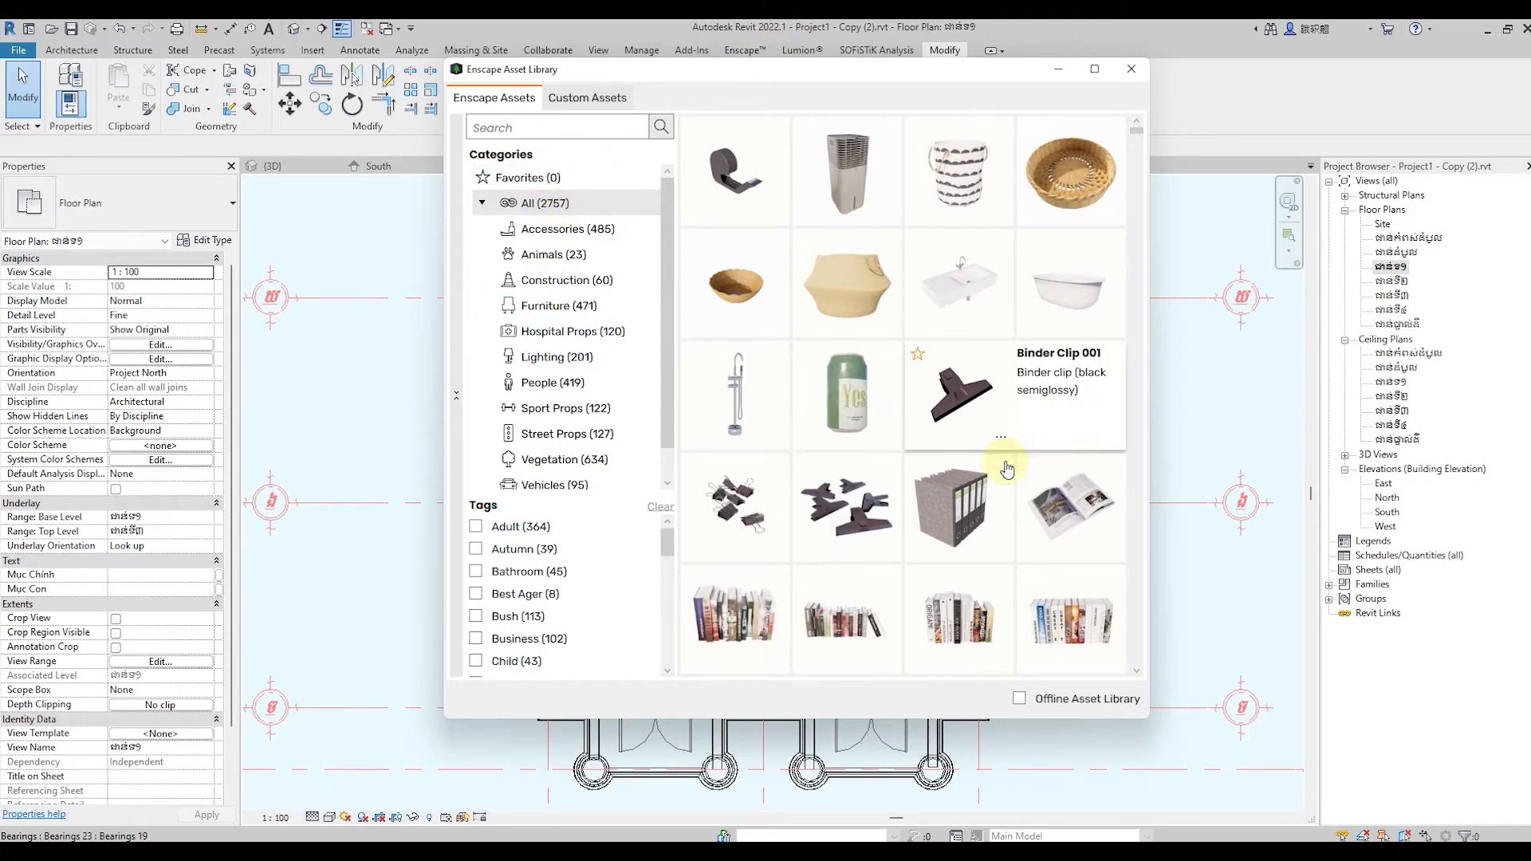
pyautogui.scroll(-3, 1013, 468)
pyautogui.scroll(-1, 1013, 468)
pyautogui.scroll(-4, 1013, 468)
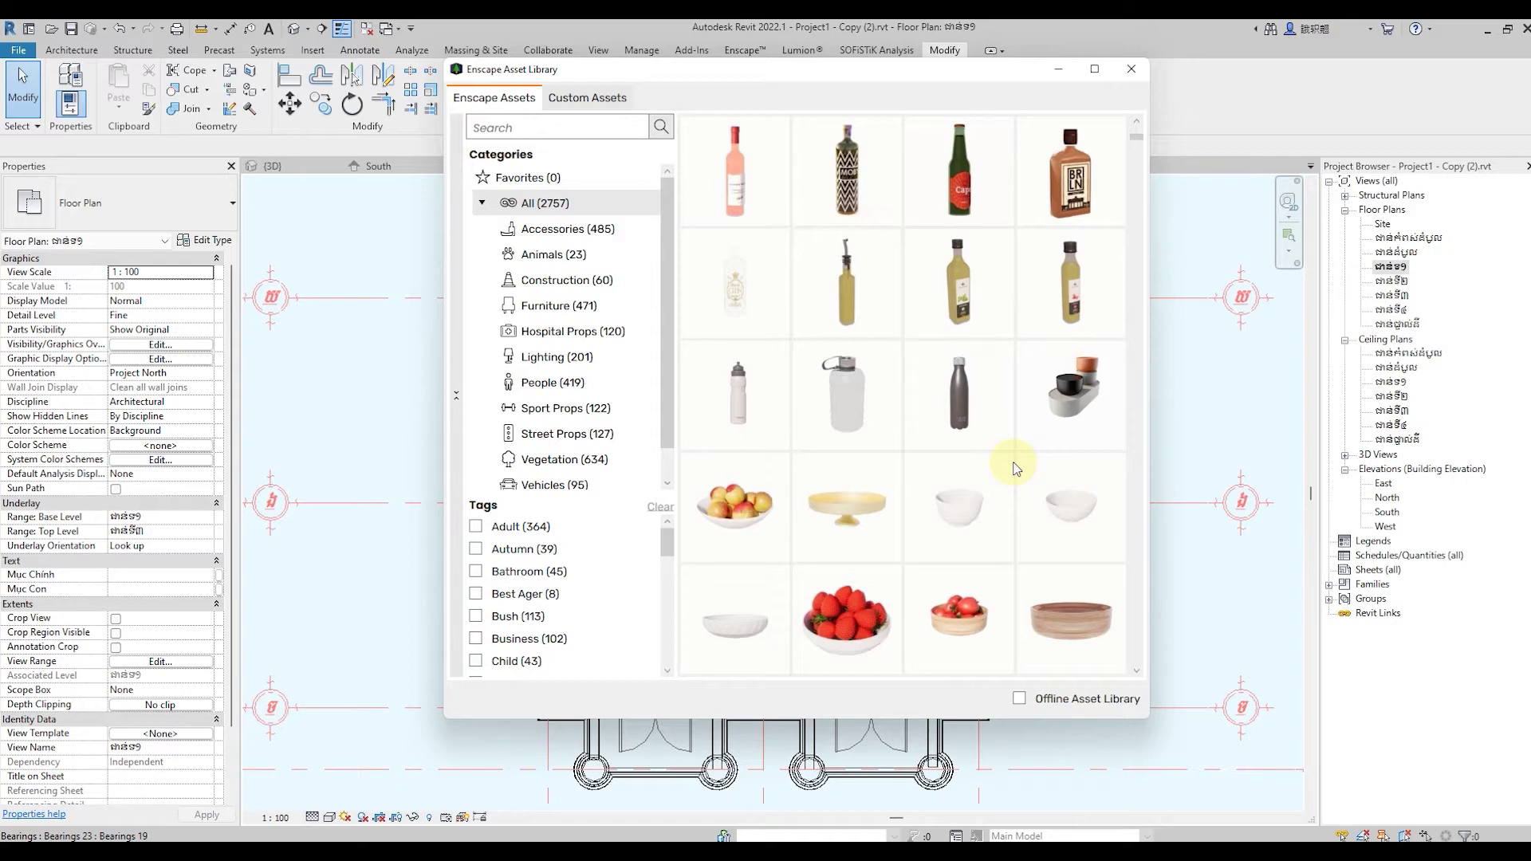
pyautogui.scroll(-2, 1015, 468)
pyautogui.scroll(-5, 967, 397)
pyautogui.scroll(-5, 916, 386)
pyautogui.scroll(-2, 967, 399)
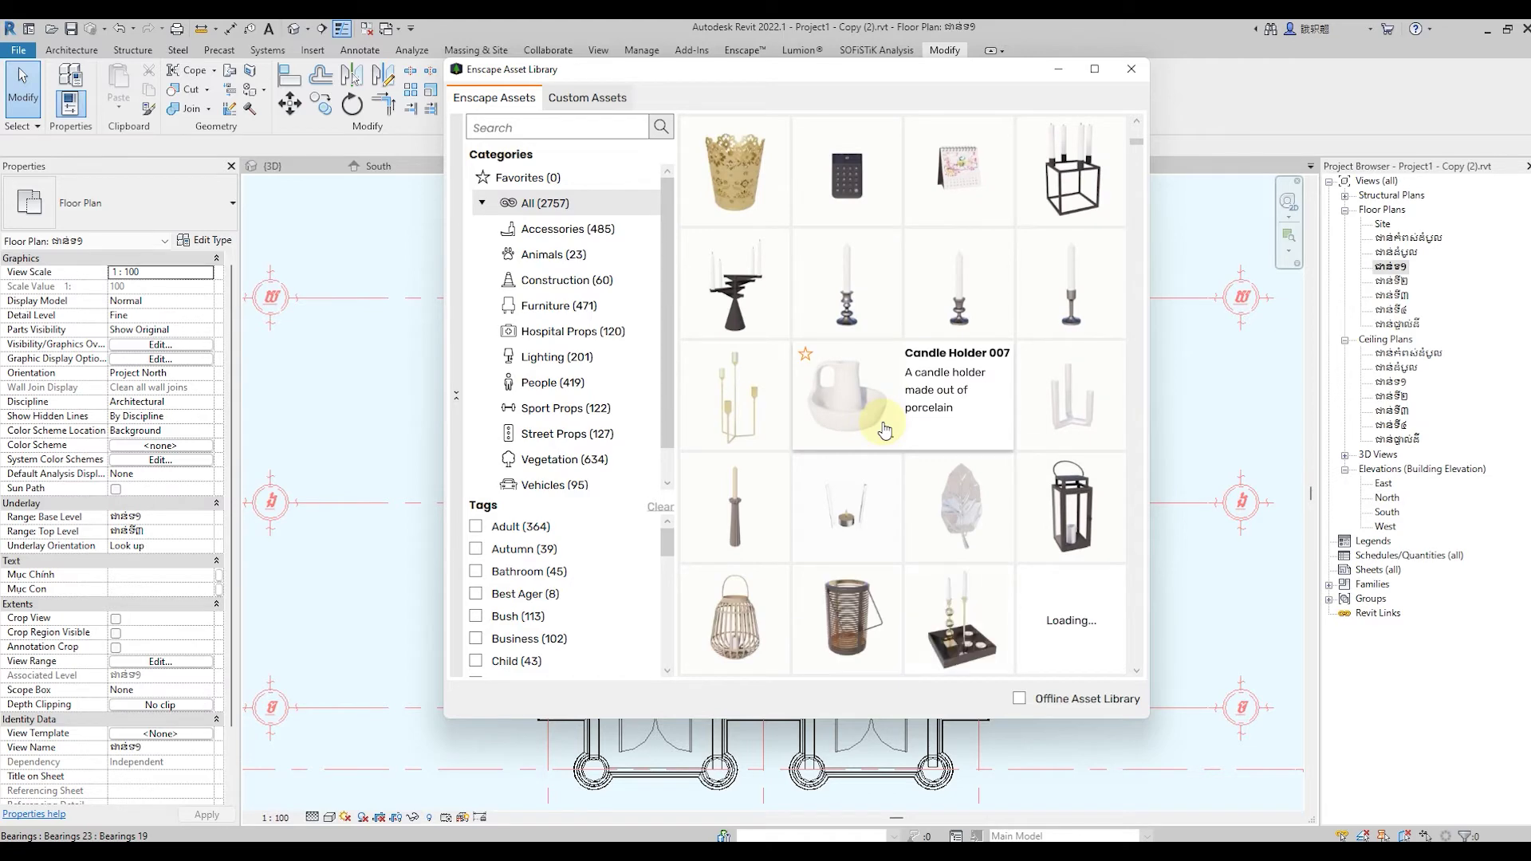
pyautogui.scroll(-3, 885, 431)
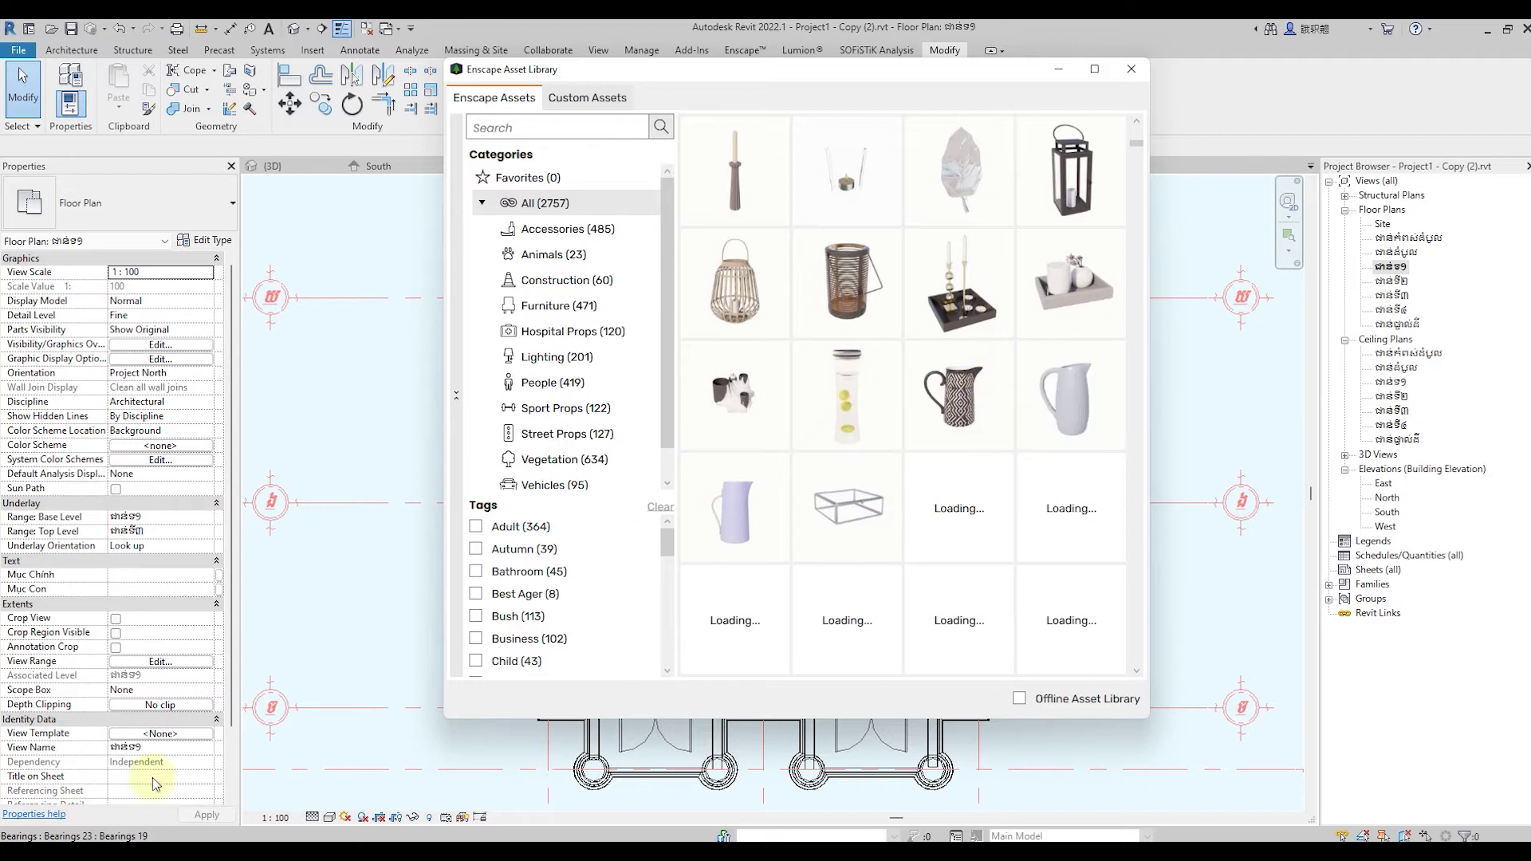
pyautogui.scroll(-2, 1011, 504)
pyautogui.scroll(-2, 1012, 509)
pyautogui.scroll(1, 1011, 509)
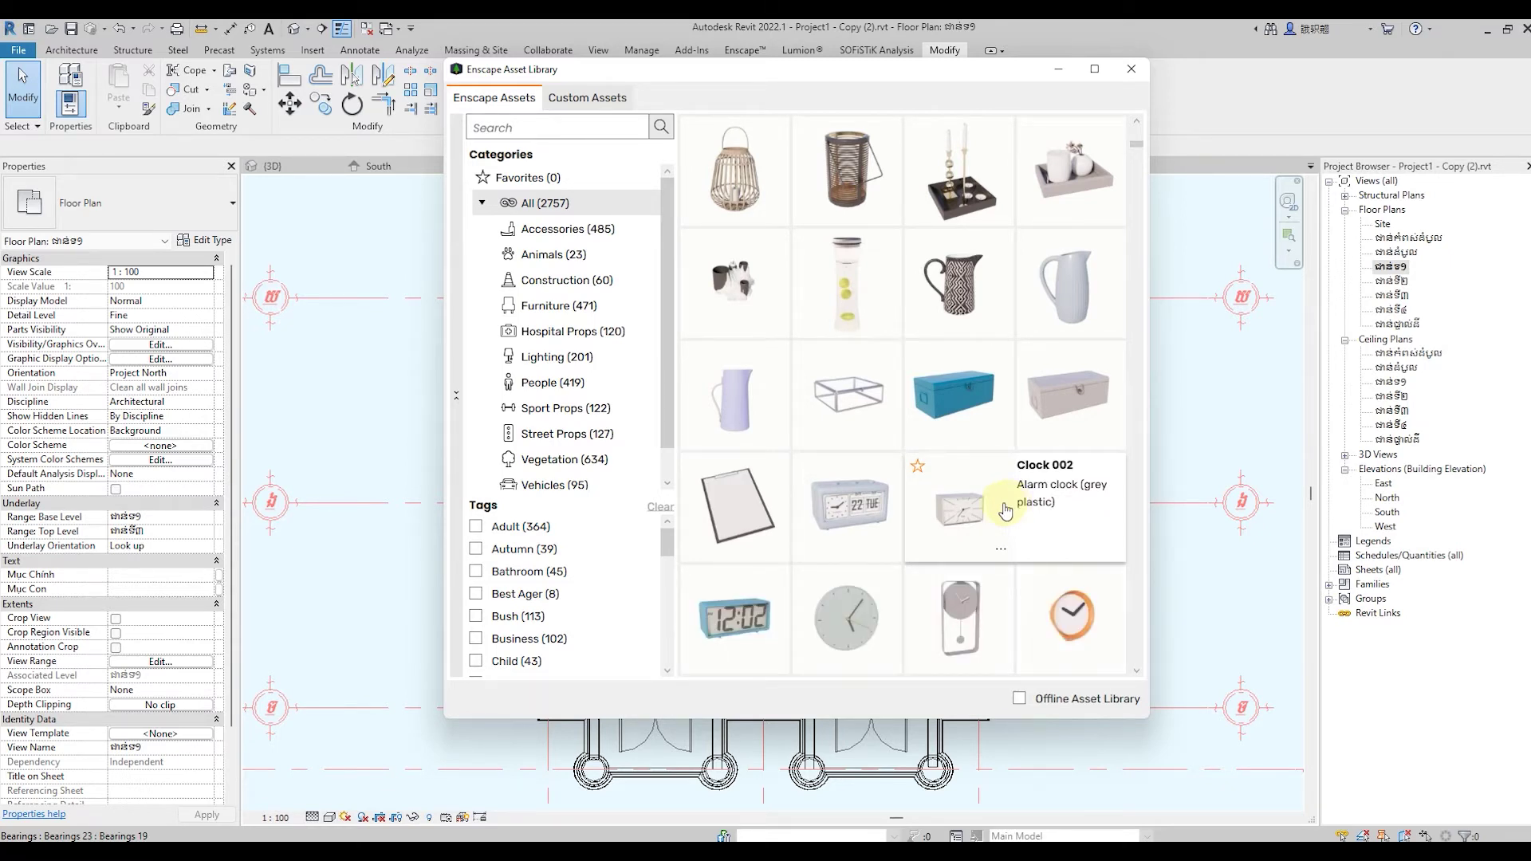
pyautogui.scroll(-2, 1073, 527)
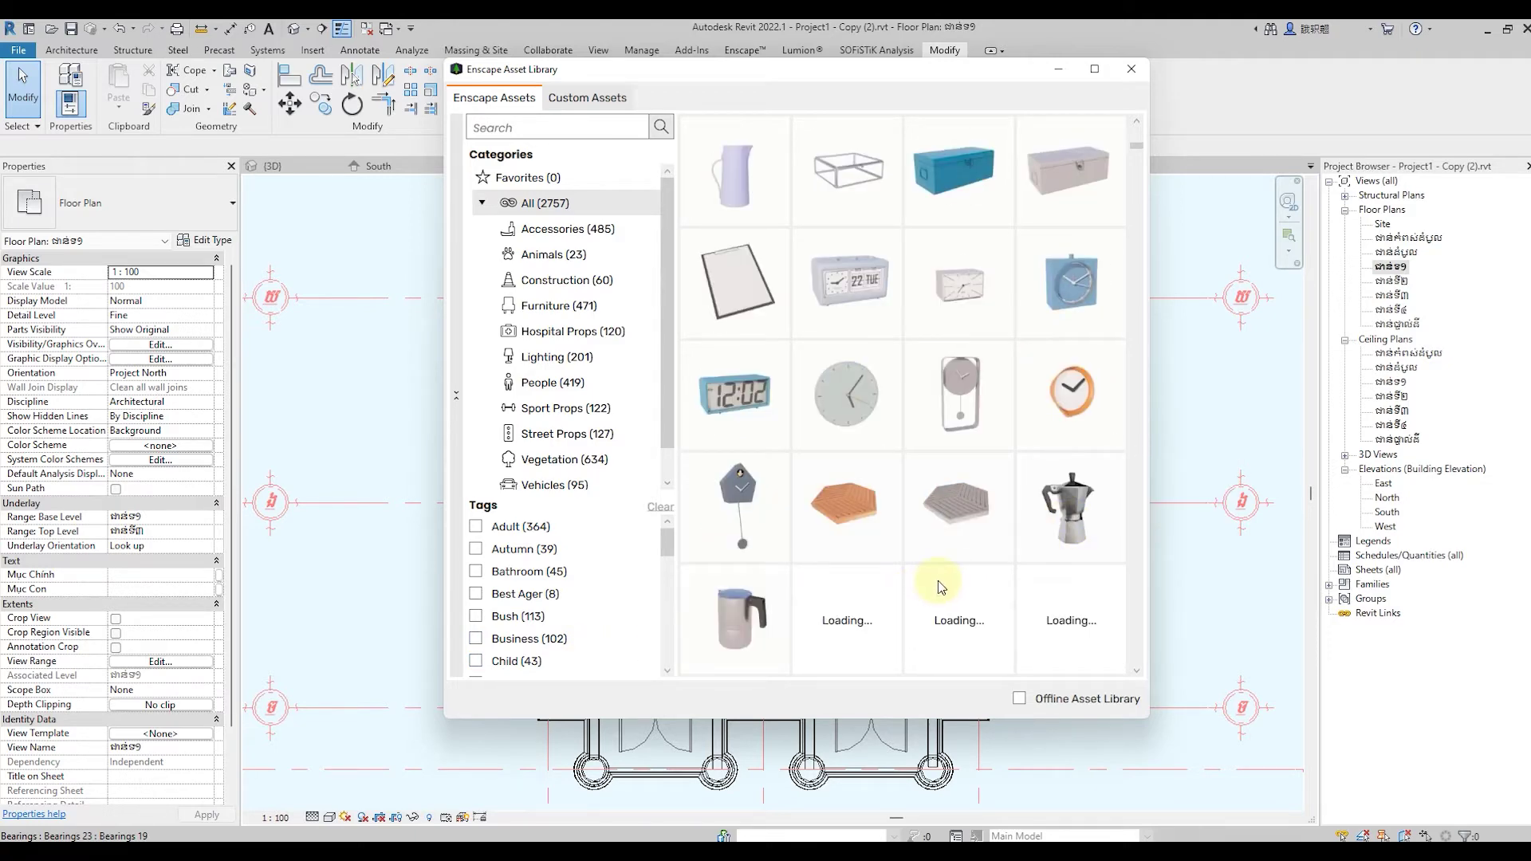
pyautogui.scroll(-2, 947, 581)
pyautogui.scroll(-2, 942, 587)
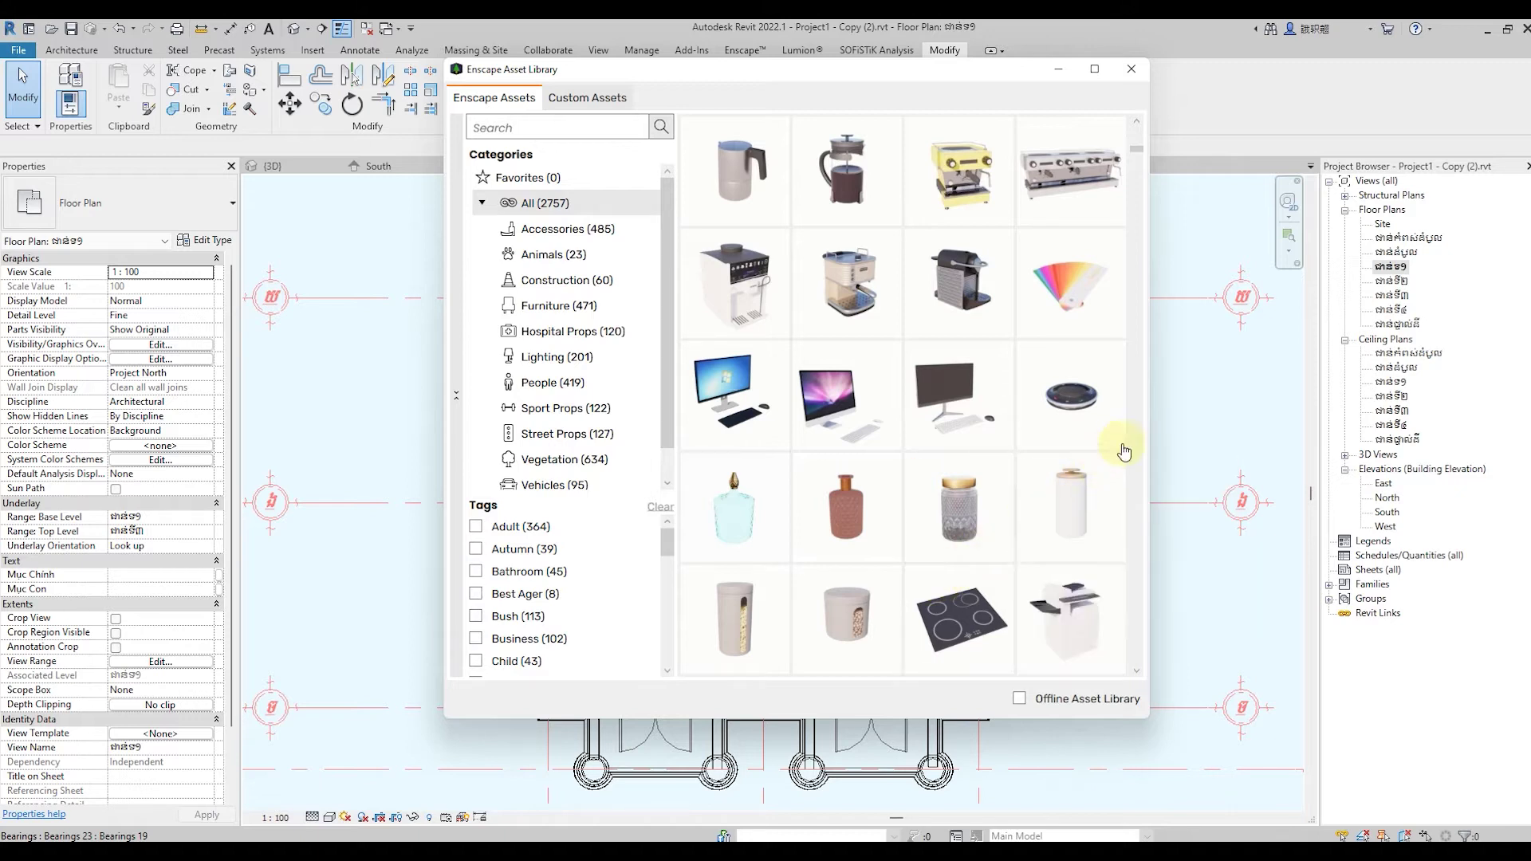
pyautogui.scroll(-3, 1112, 442)
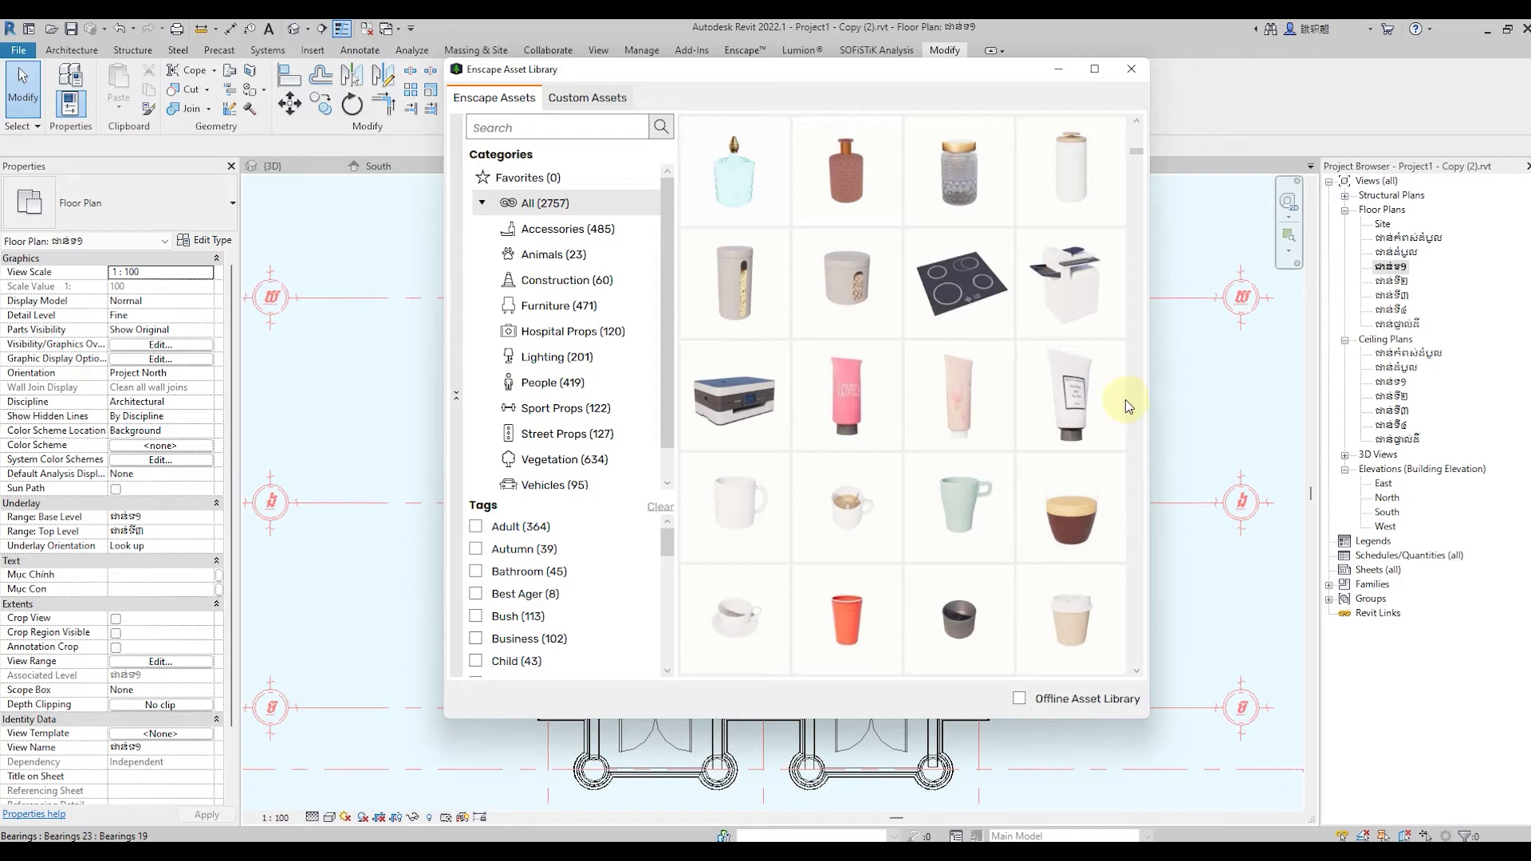
pyautogui.scroll(-2, 1063, 431)
pyautogui.scroll(-1, 1063, 431)
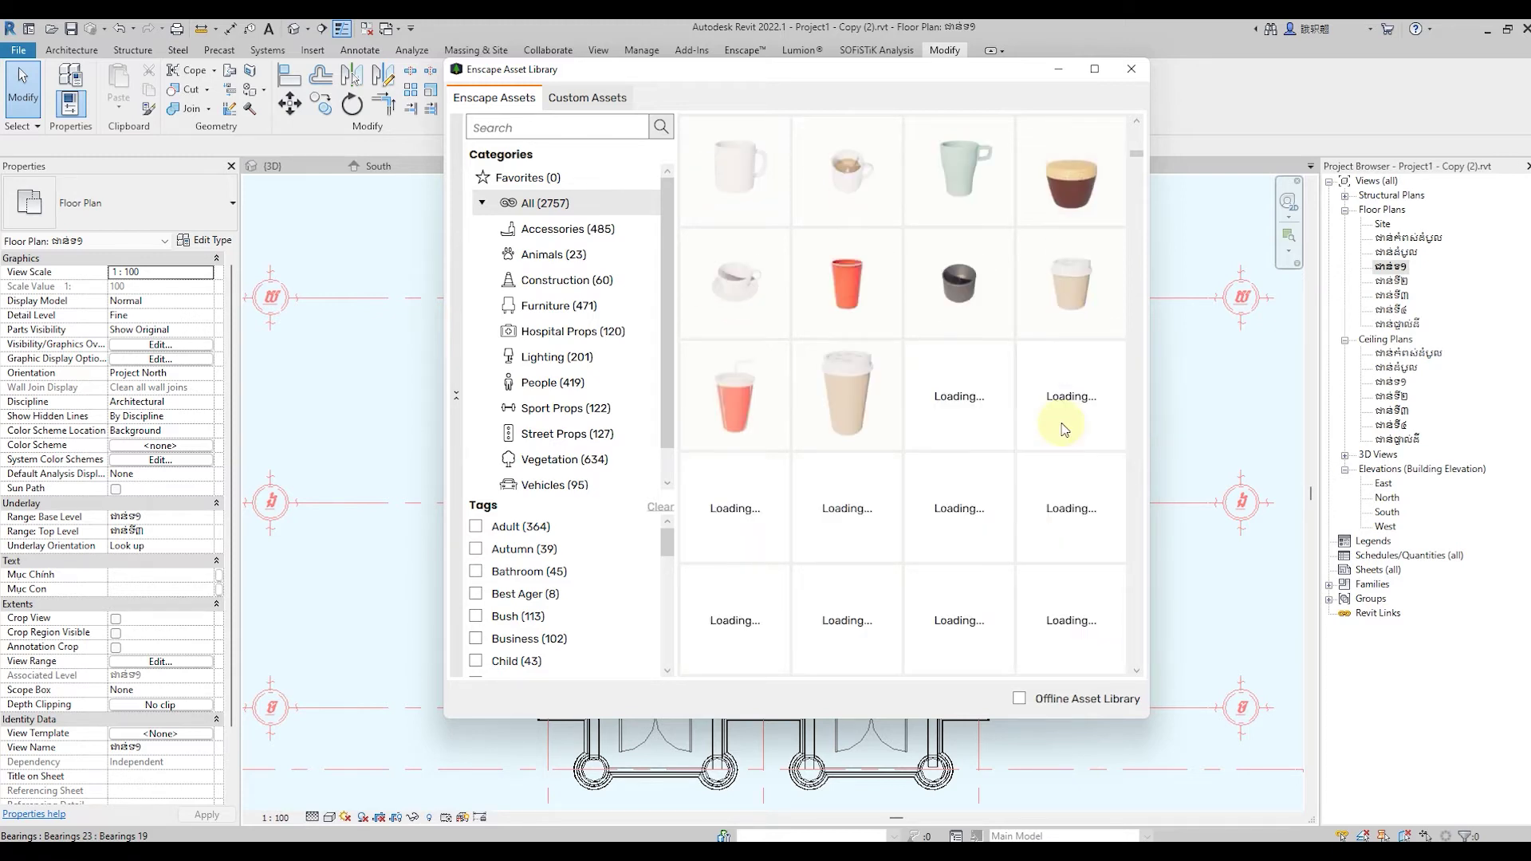
pyautogui.scroll(-1, 1065, 429)
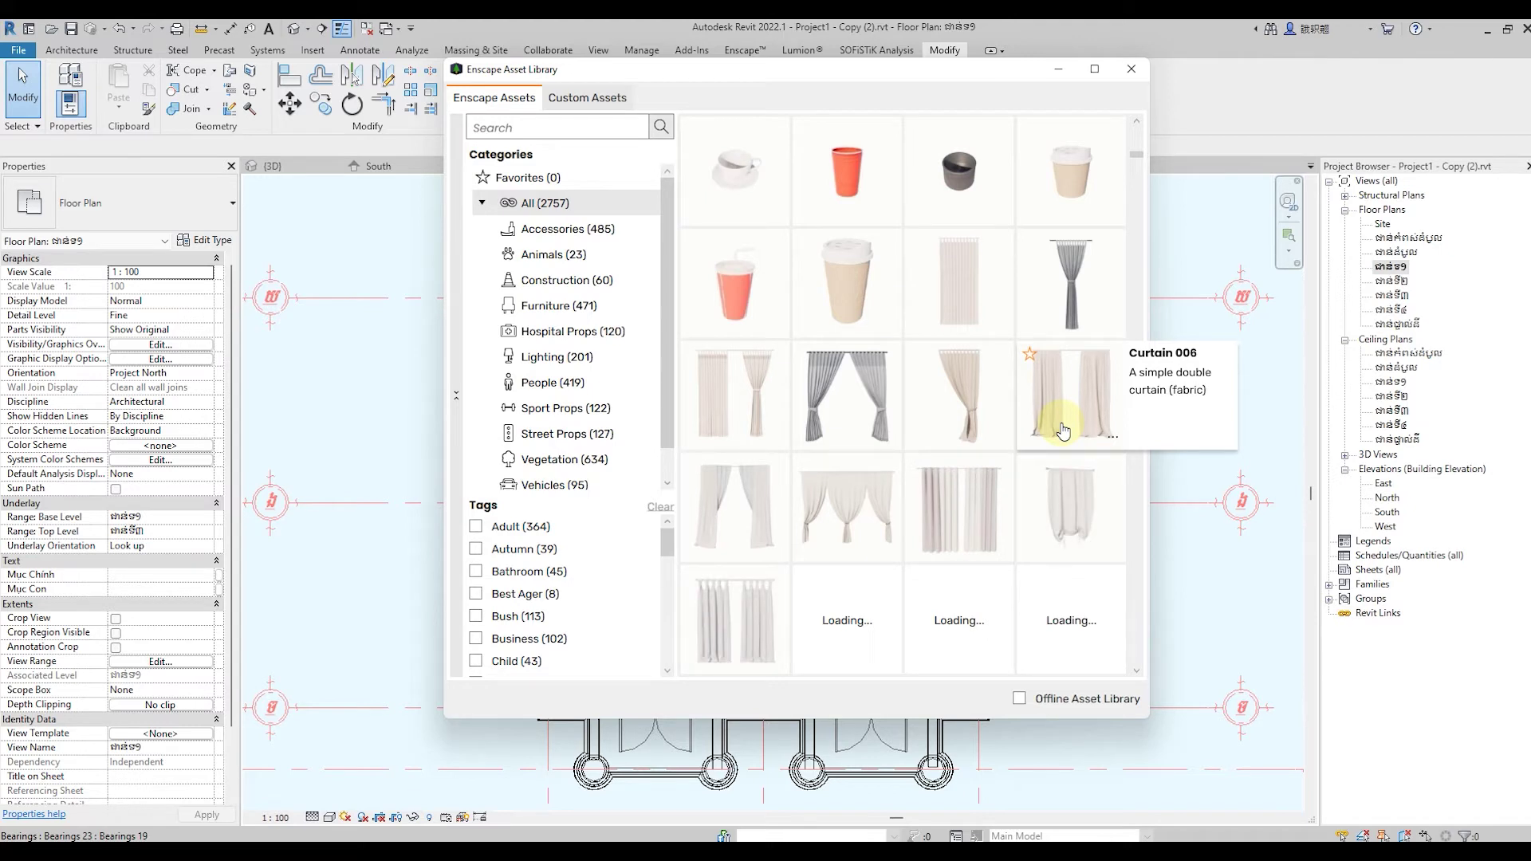
# Scroll the full asset catalogue past the watermelon and breads to Framed Art Print 001
pyautogui.click(1063, 431)
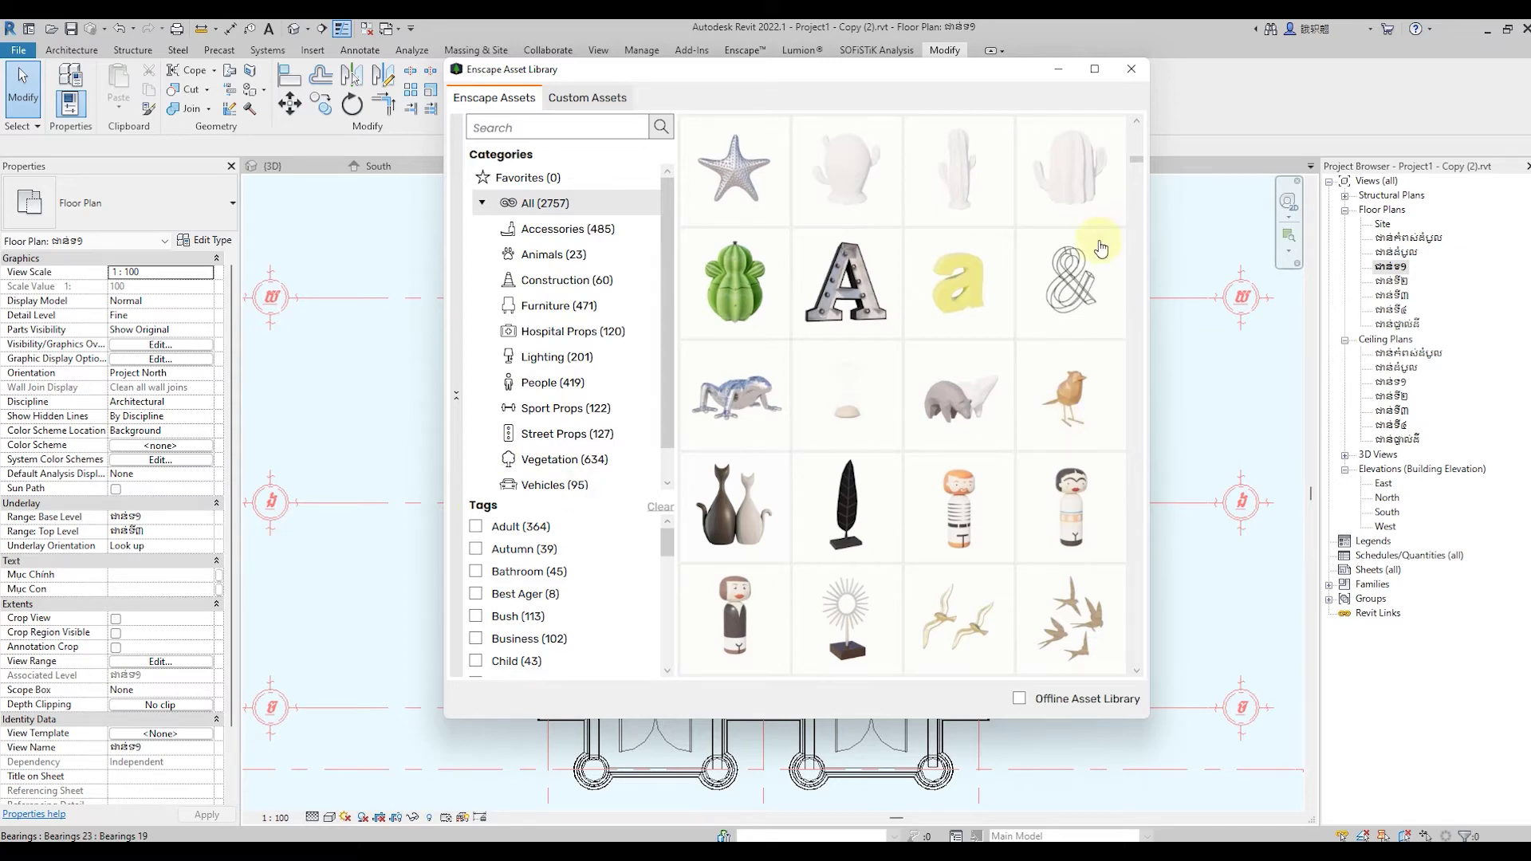
pyautogui.scroll(-3, 1037, 398)
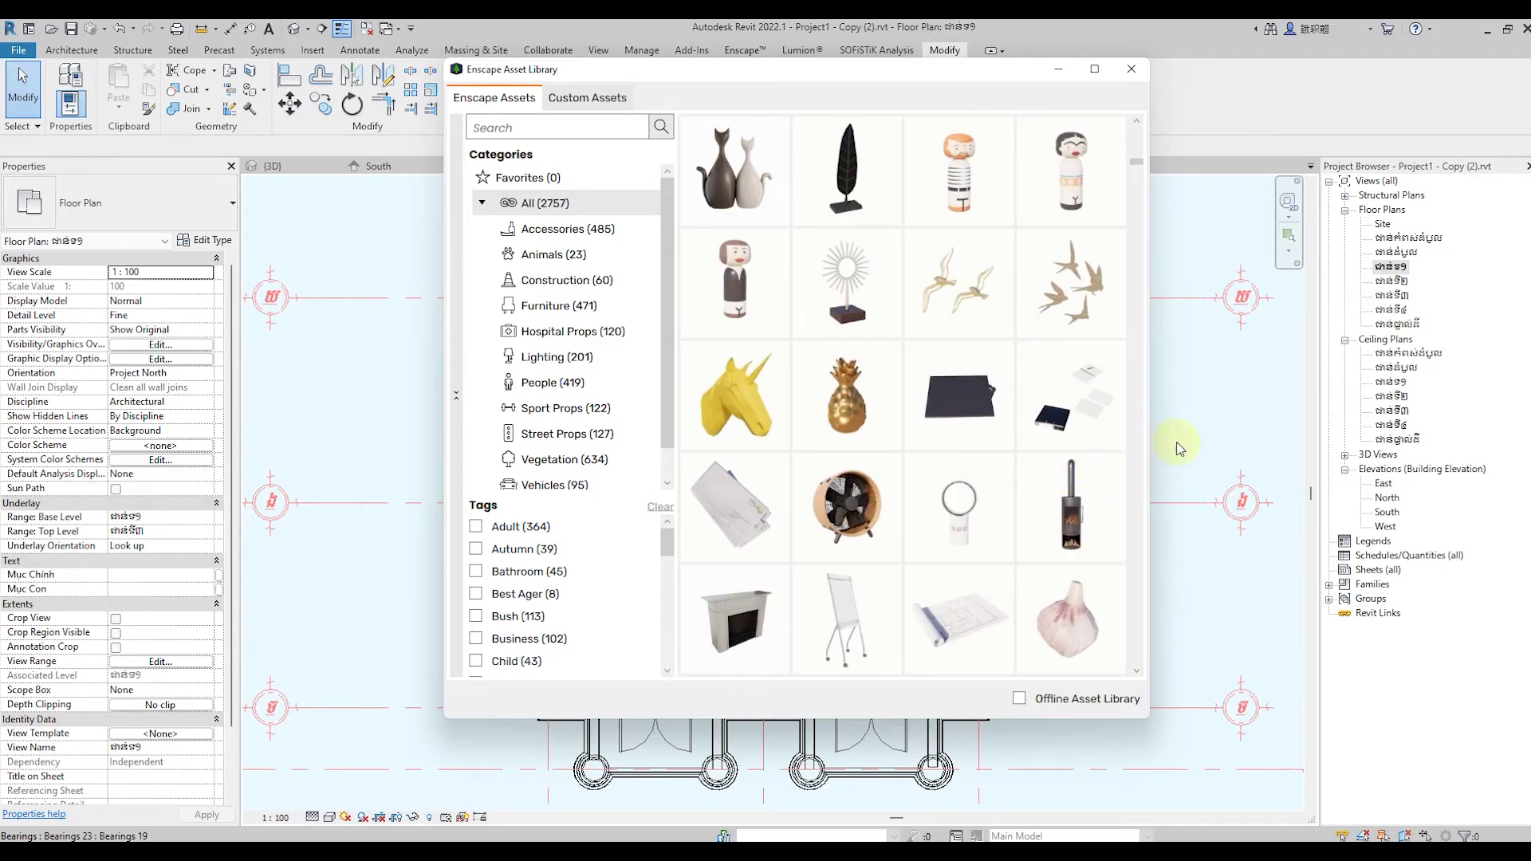
pyautogui.scroll(-2, 1080, 483)
pyautogui.scroll(-3, 1072, 485)
pyautogui.scroll(2, 1056, 488)
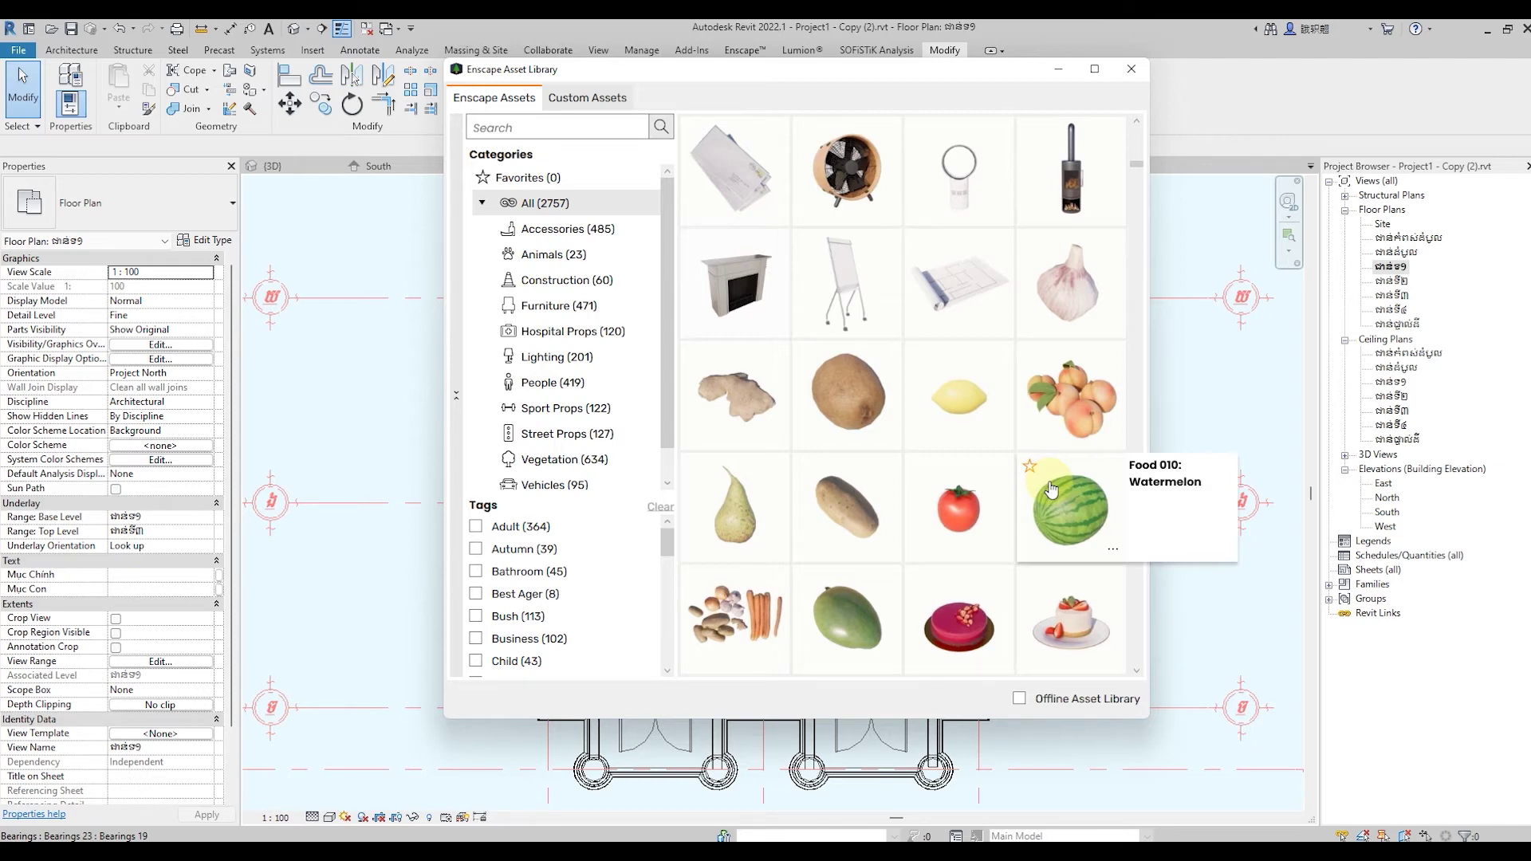
pyautogui.scroll(-2, 1045, 510)
pyautogui.scroll(-1, 1043, 513)
pyautogui.scroll(-5, 1041, 512)
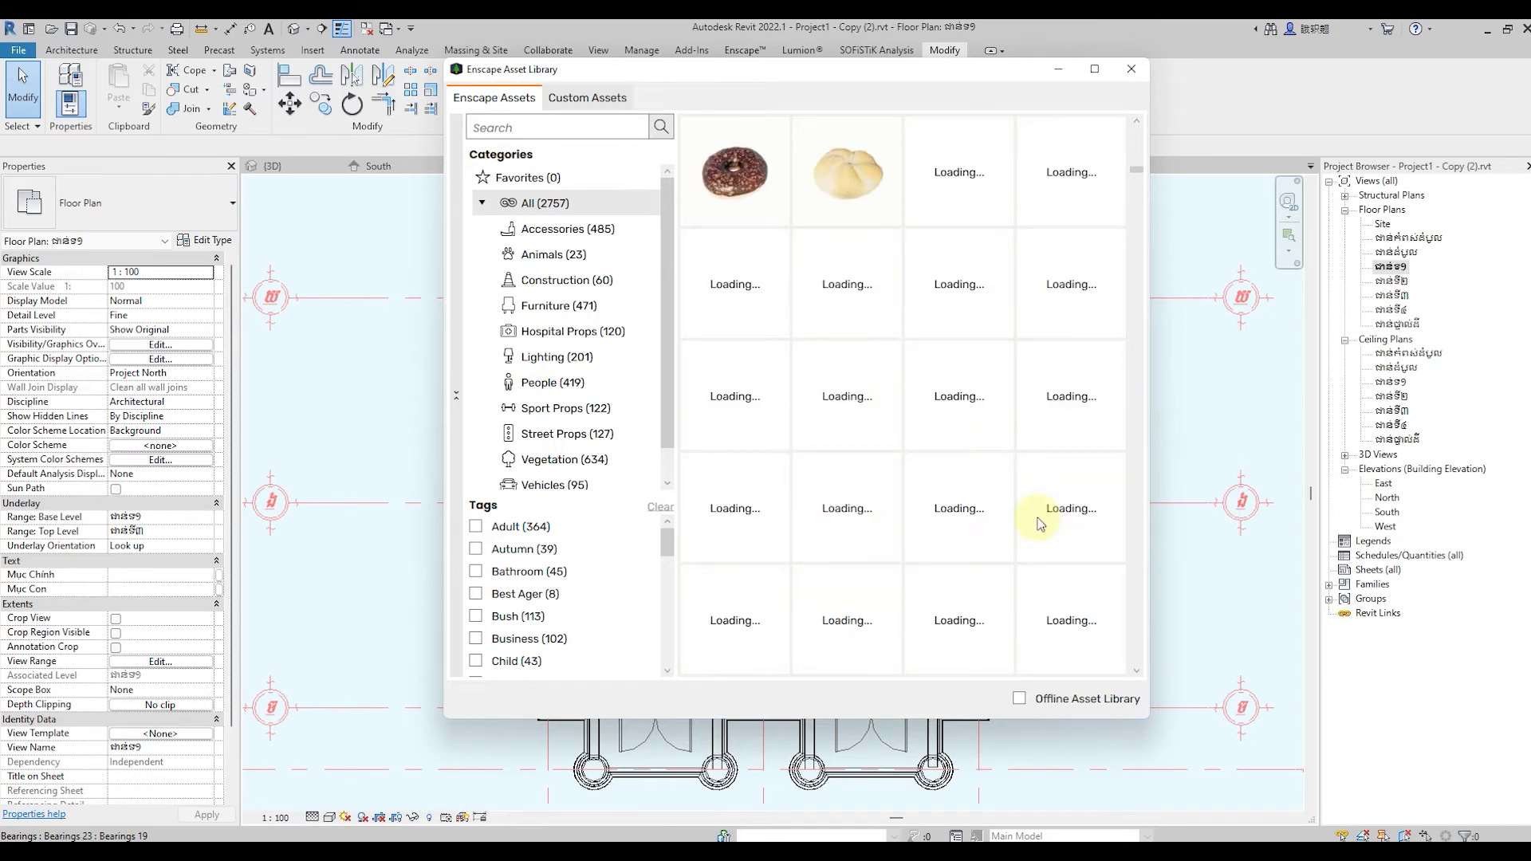
pyautogui.scroll(3, 1041, 518)
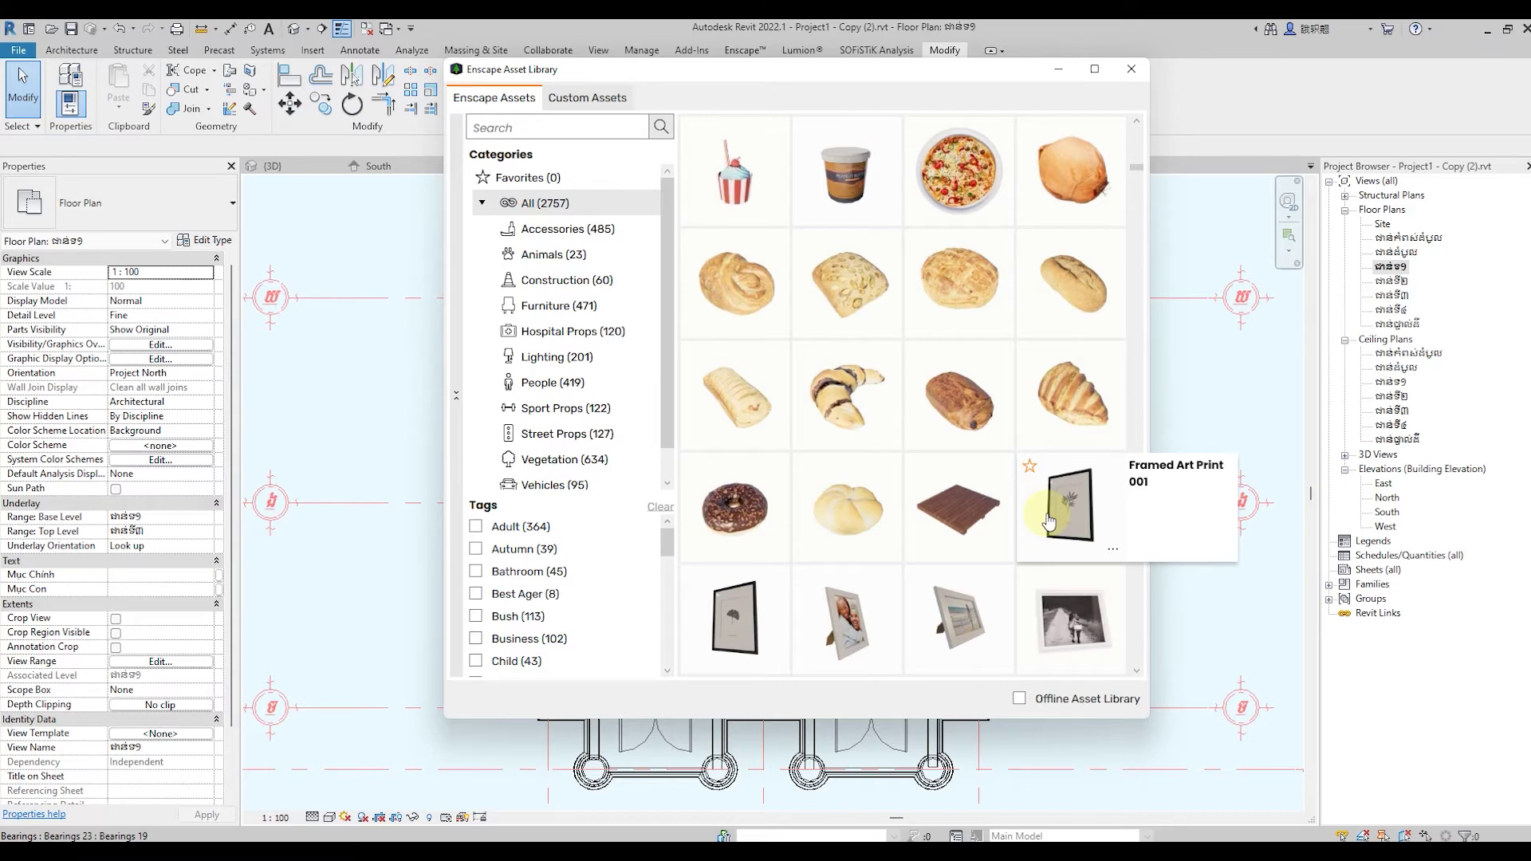
# Scroll the All assets grid past frames, bins, gift boxes and glasses to the grill, kettle and pans
pyautogui.scroll(-1, 1047, 521)
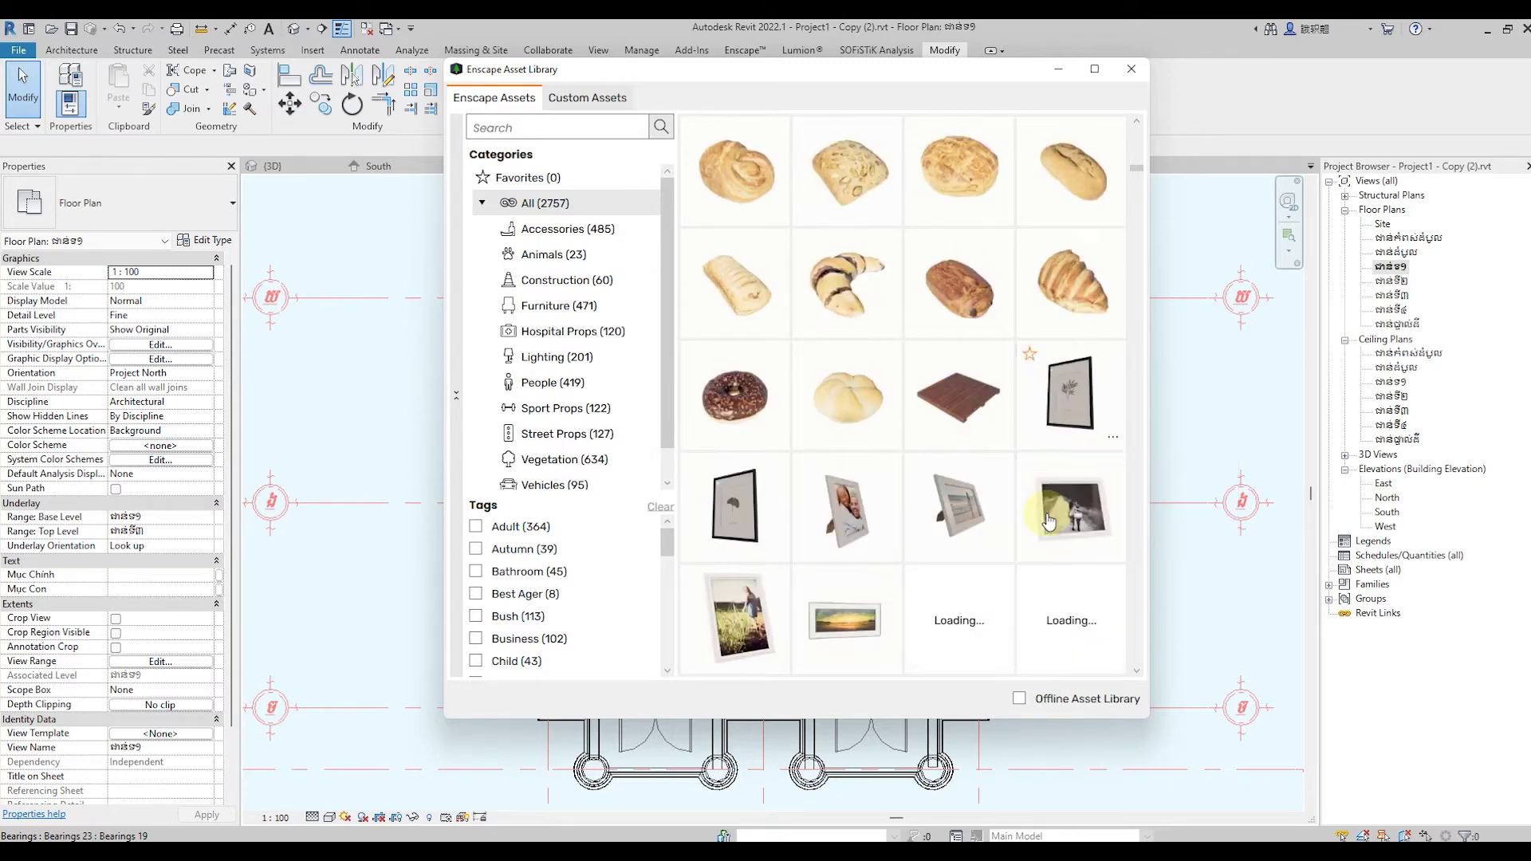
pyautogui.scroll(-1, 1047, 521)
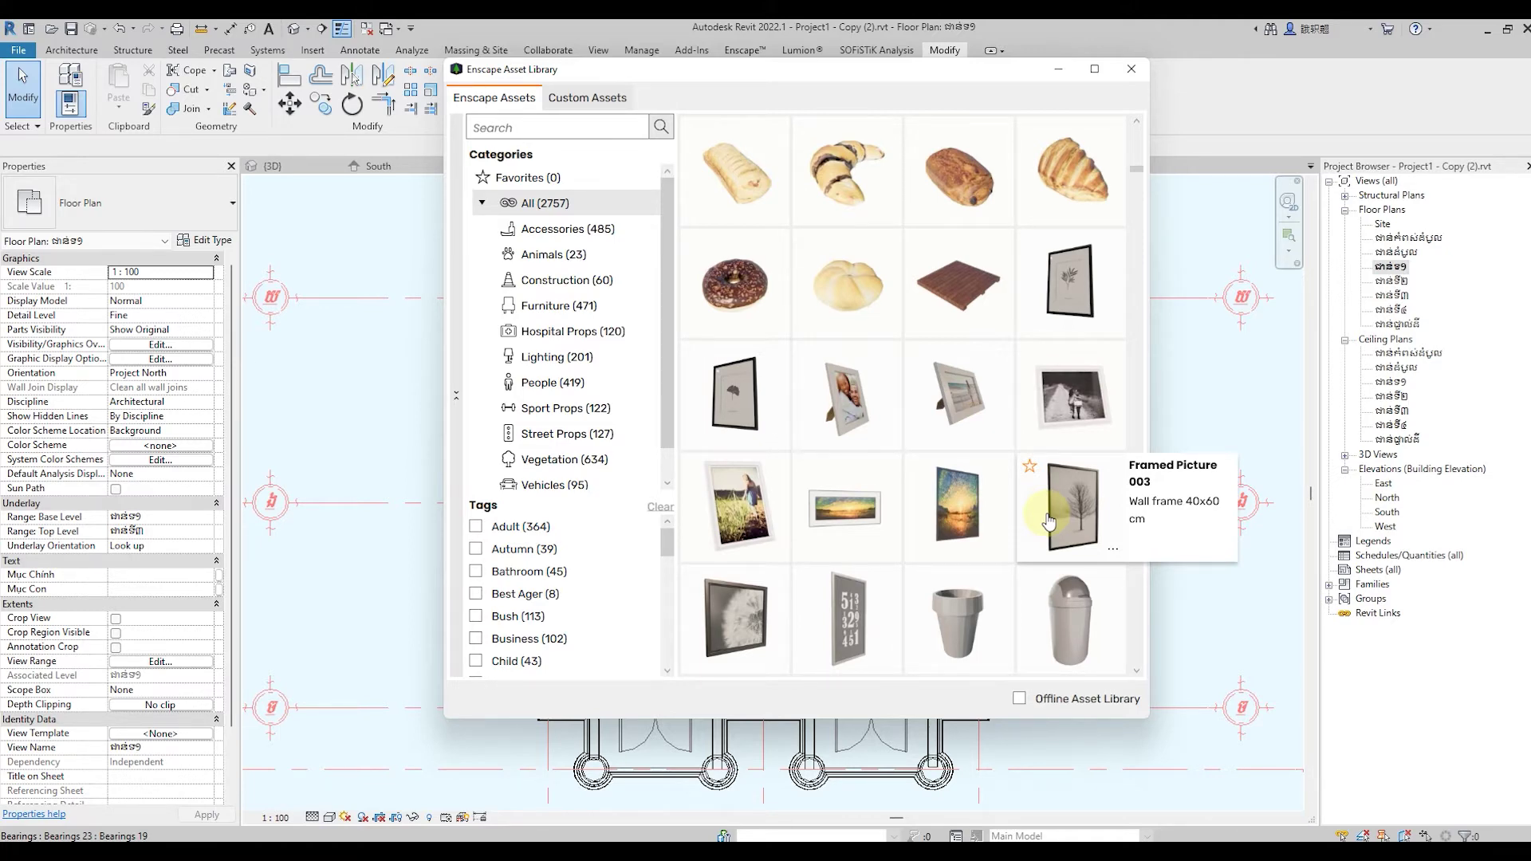
pyautogui.scroll(-2, 1048, 521)
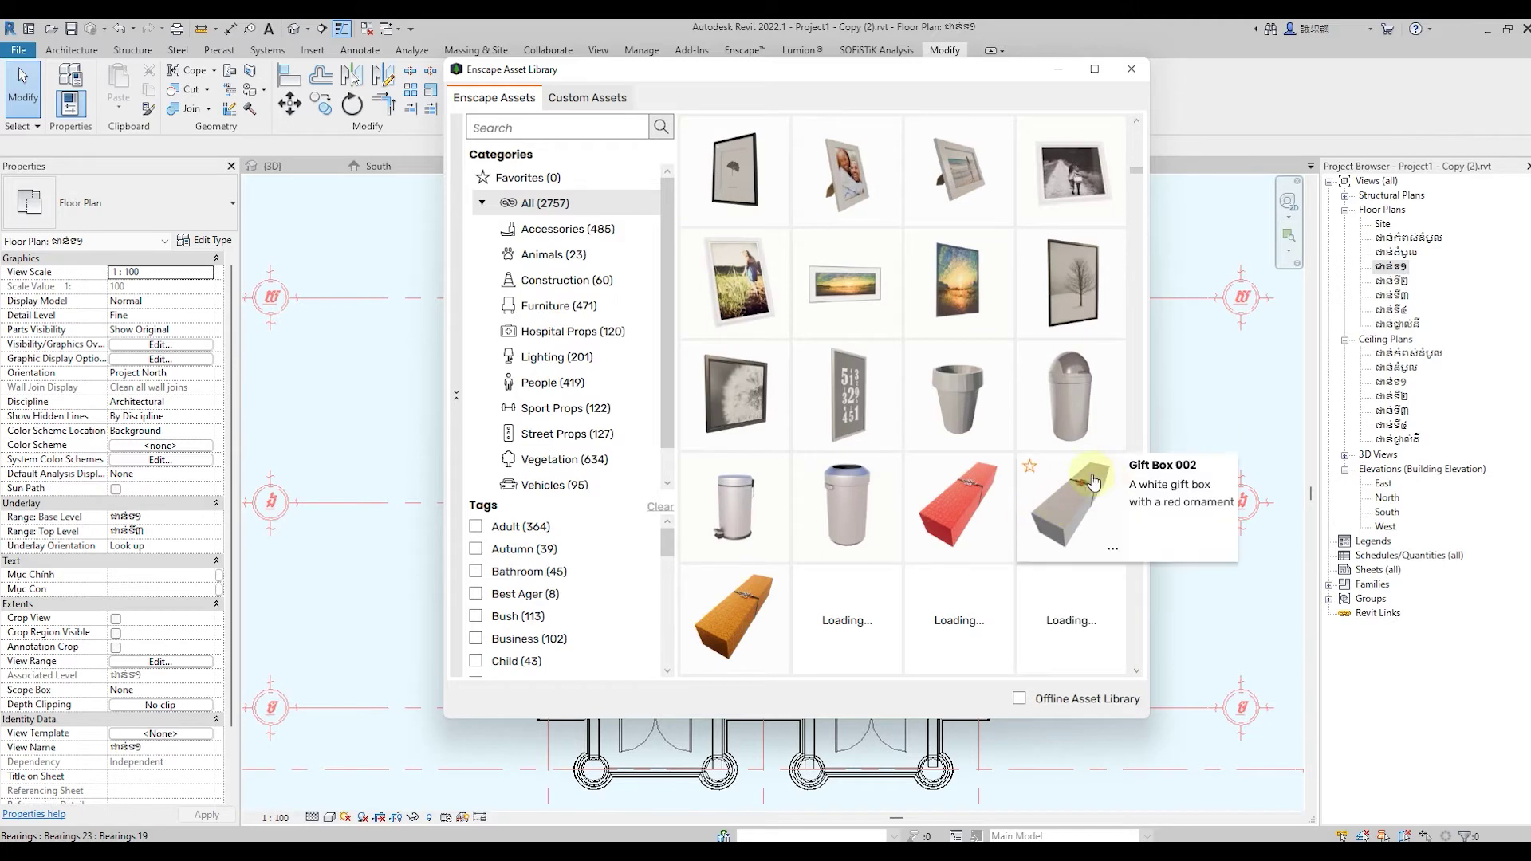
pyautogui.scroll(-4, 1090, 480)
pyautogui.scroll(1, 1091, 482)
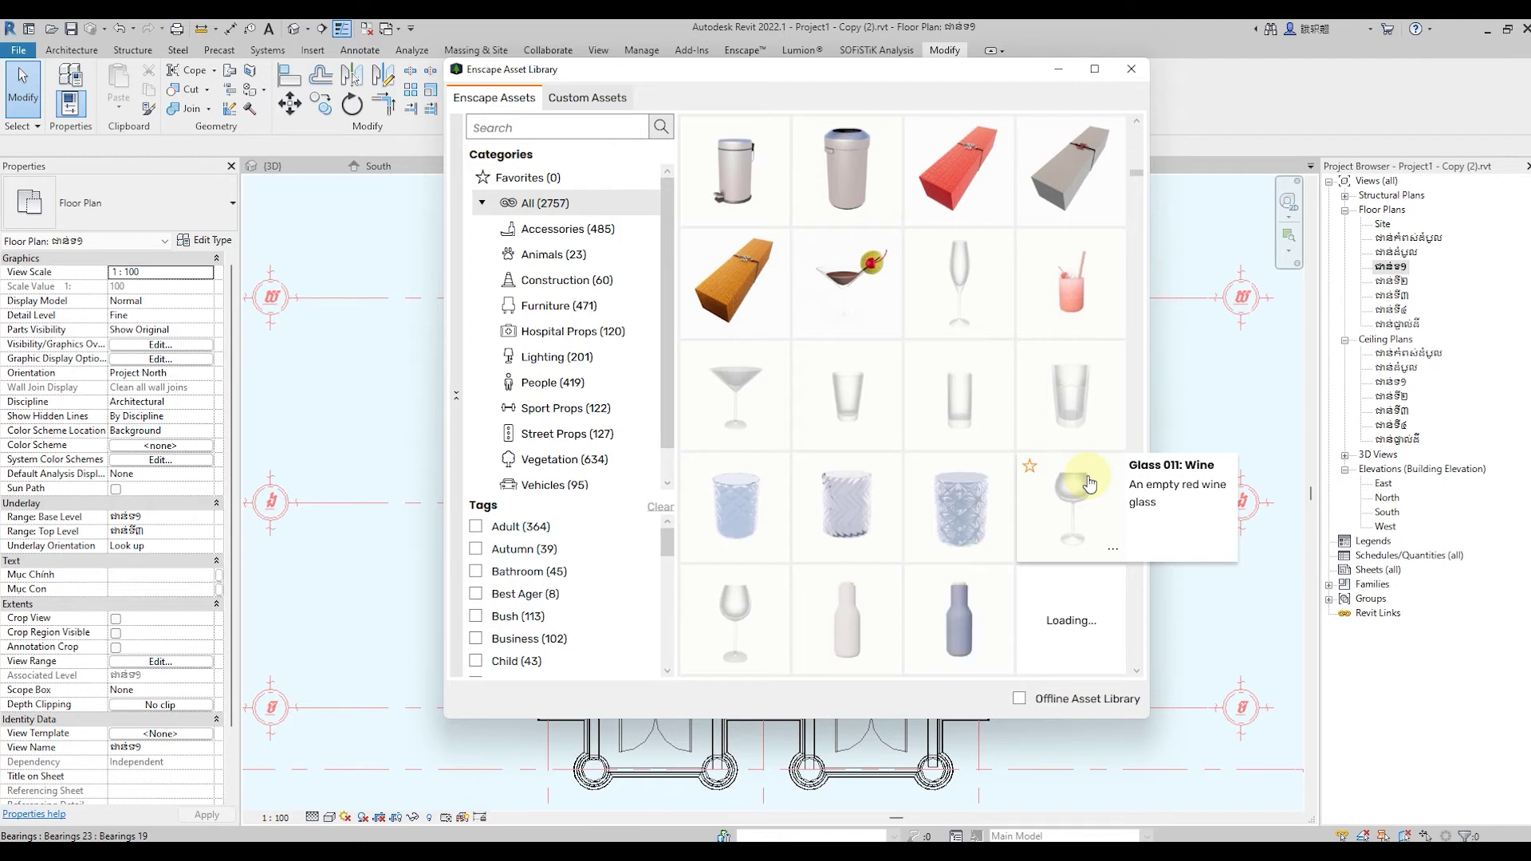
pyautogui.scroll(-5, 1069, 487)
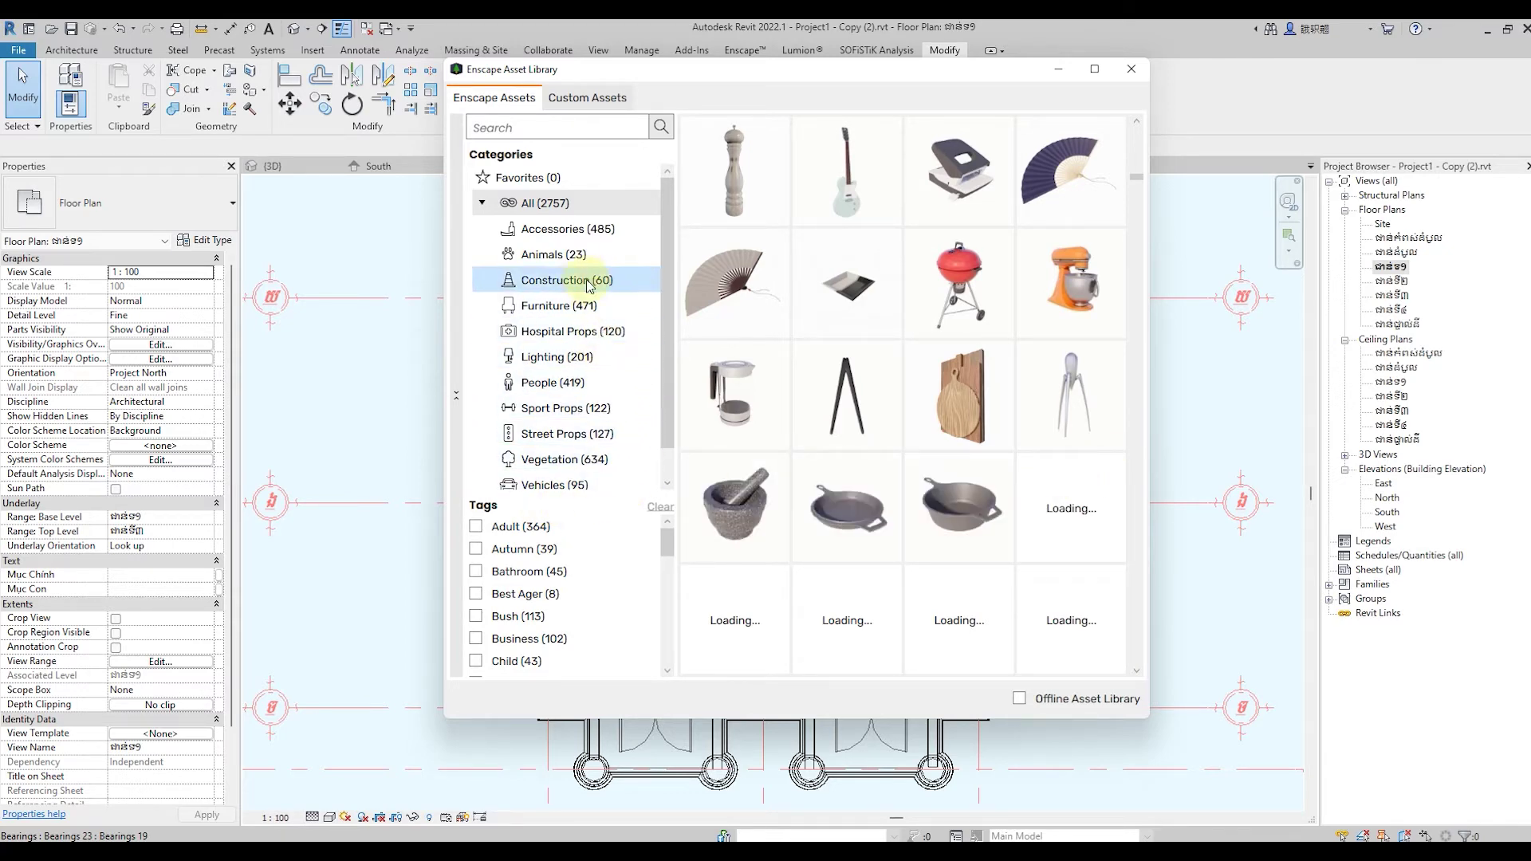
# Preview the Animals and Hospital Props categories, then list the 201 Lighting assets
pyautogui.click(575, 255)
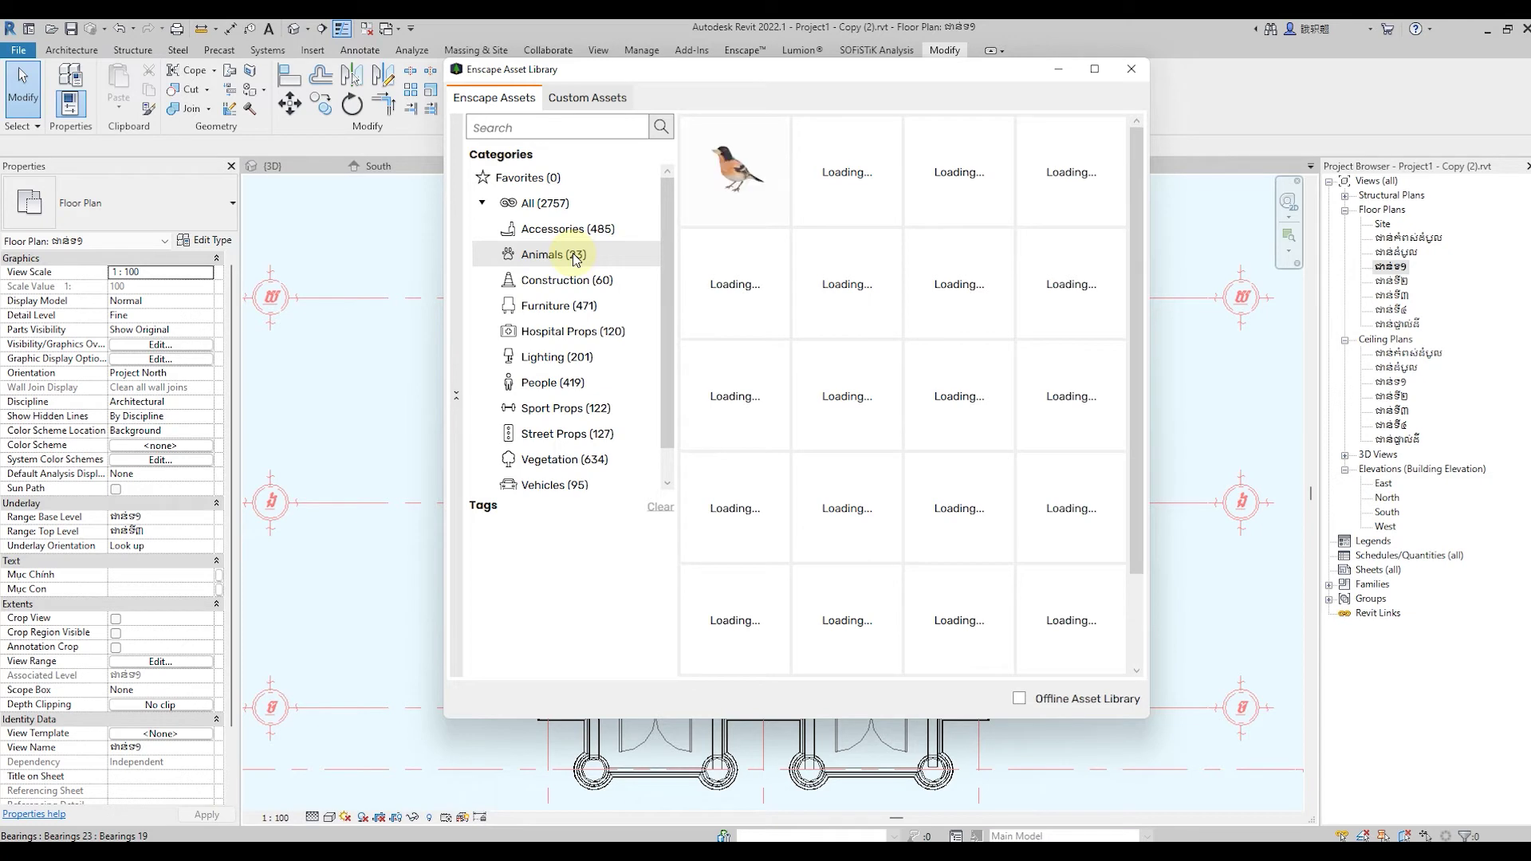
pyautogui.click(565, 334)
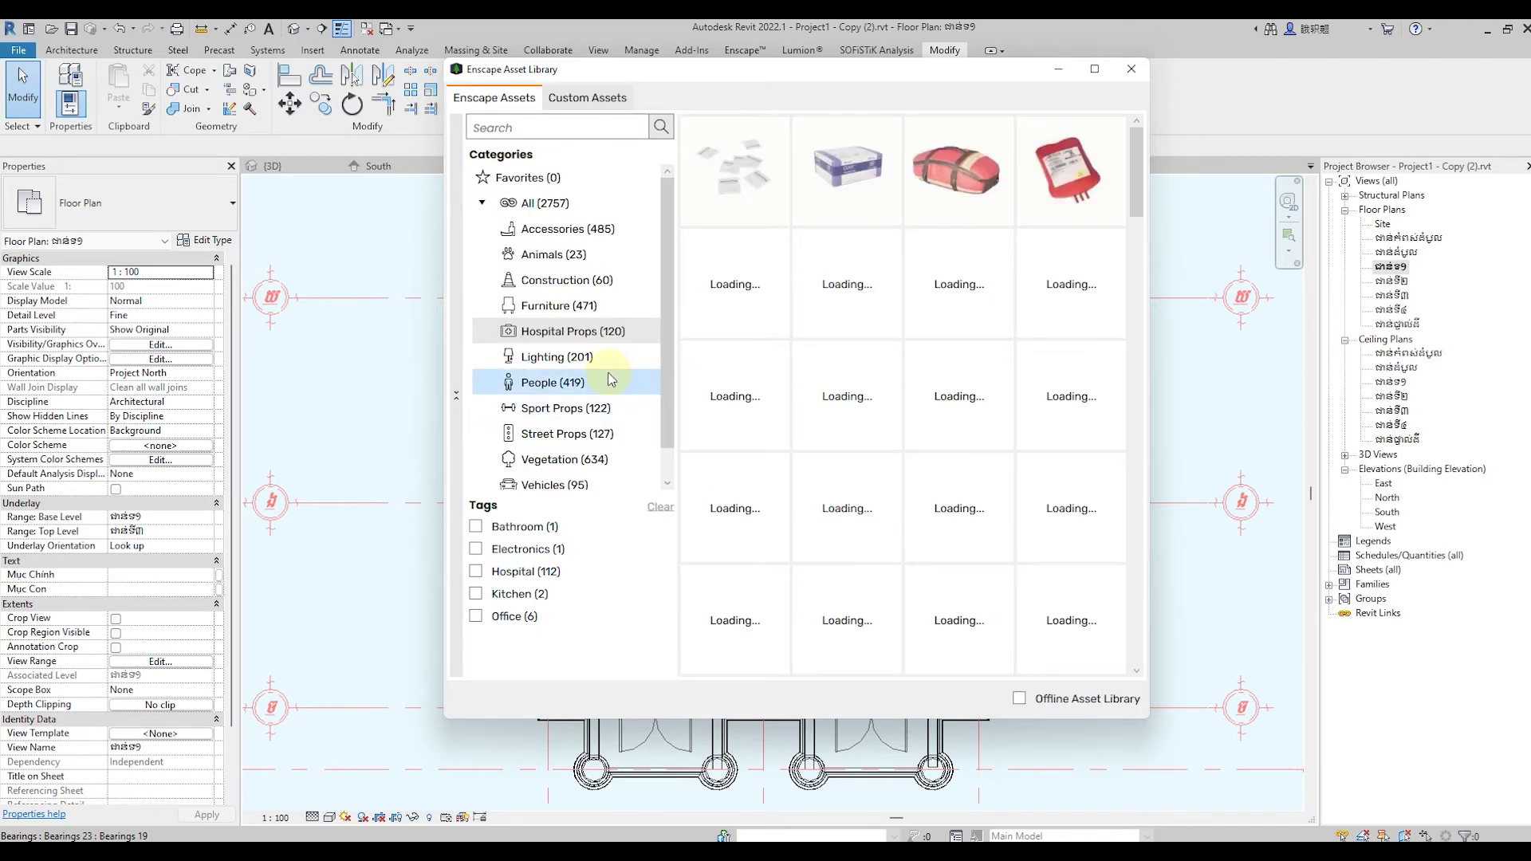
pyautogui.click(576, 357)
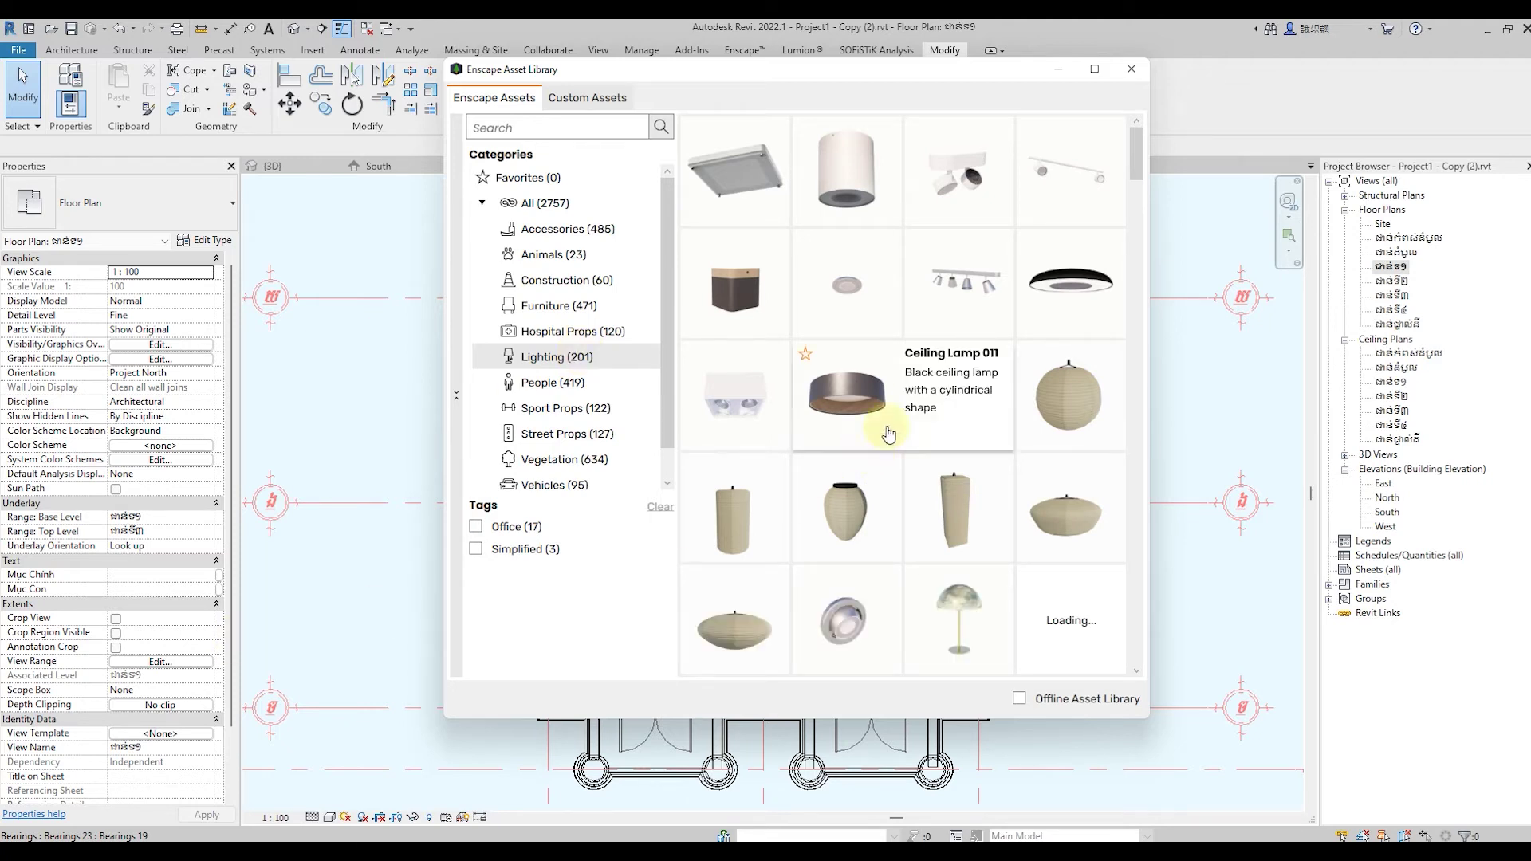
# Scroll the Lighting assets past the ceiling lamps to Desk Lamp 008 and Desk Lamp 013
pyautogui.scroll(-3, 923, 399)
pyautogui.scroll(3, 922, 399)
pyautogui.scroll(2, 922, 399)
pyautogui.scroll(-3, 921, 396)
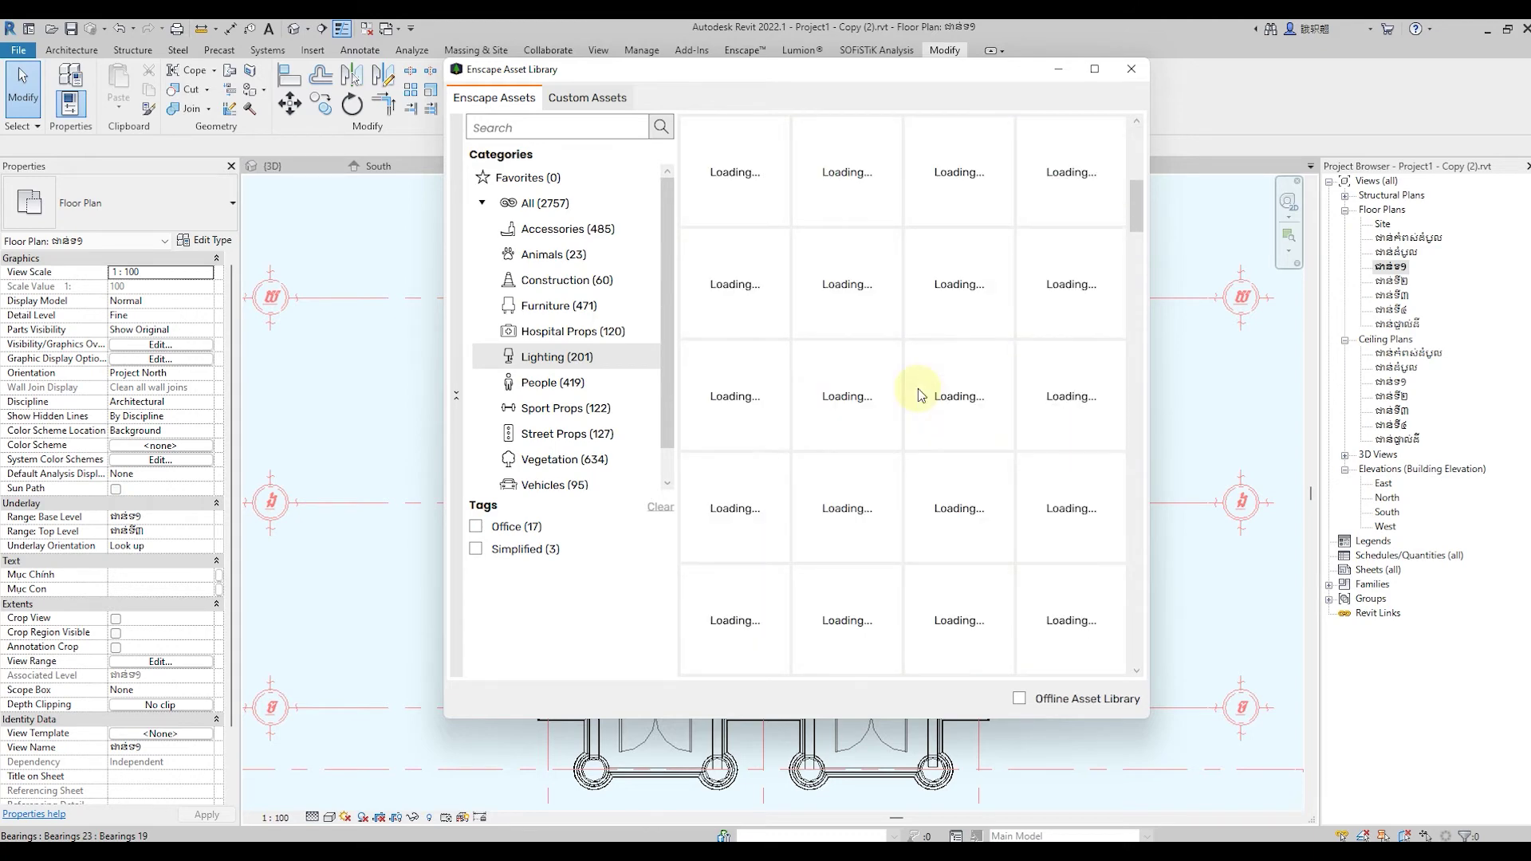
pyautogui.scroll(1, 921, 394)
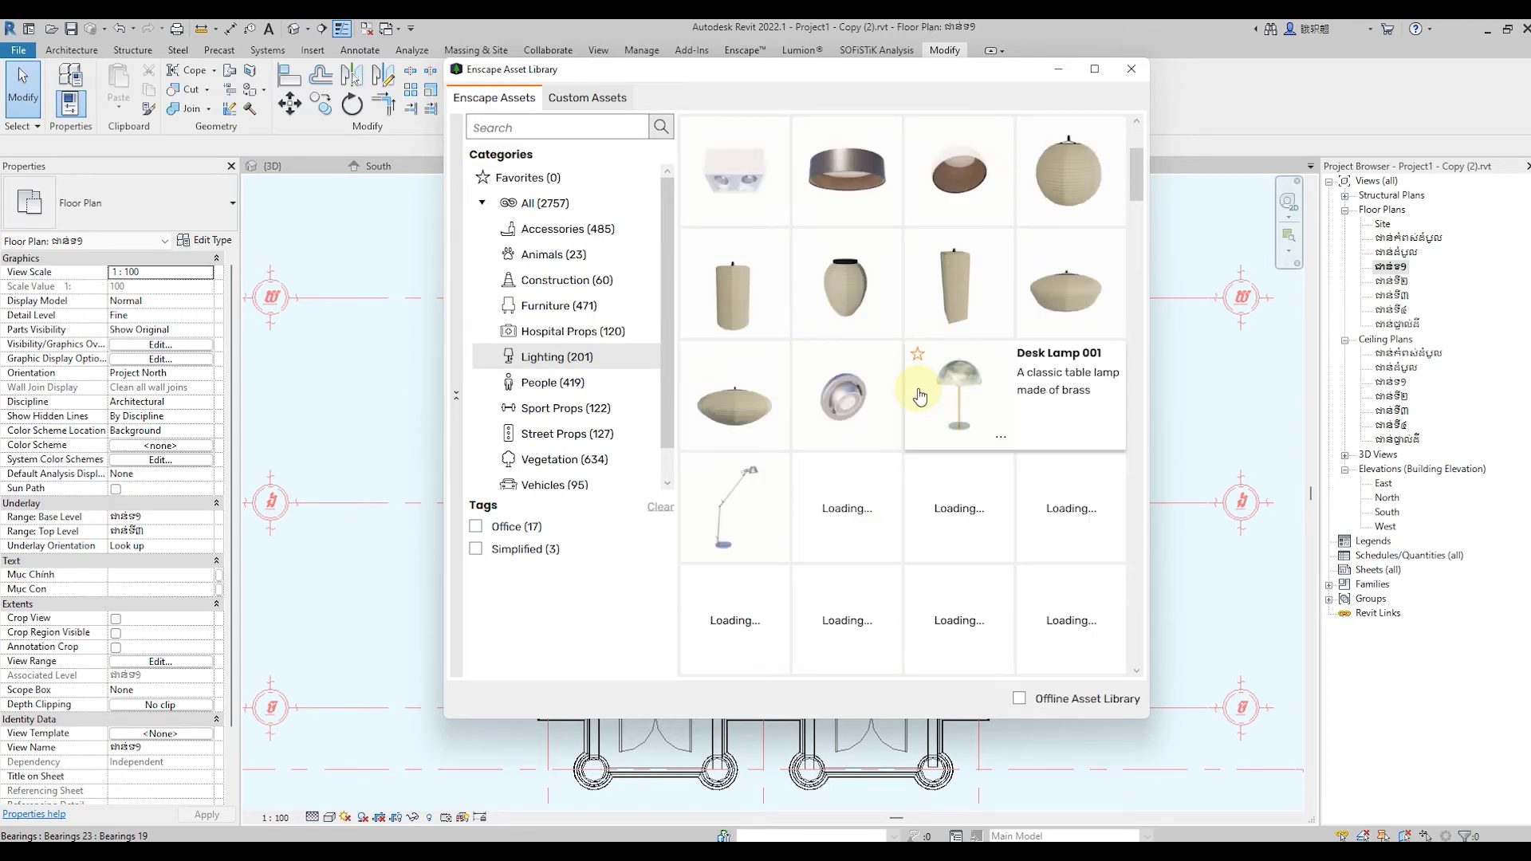
pyautogui.scroll(2, 921, 394)
pyautogui.scroll(-4, 920, 396)
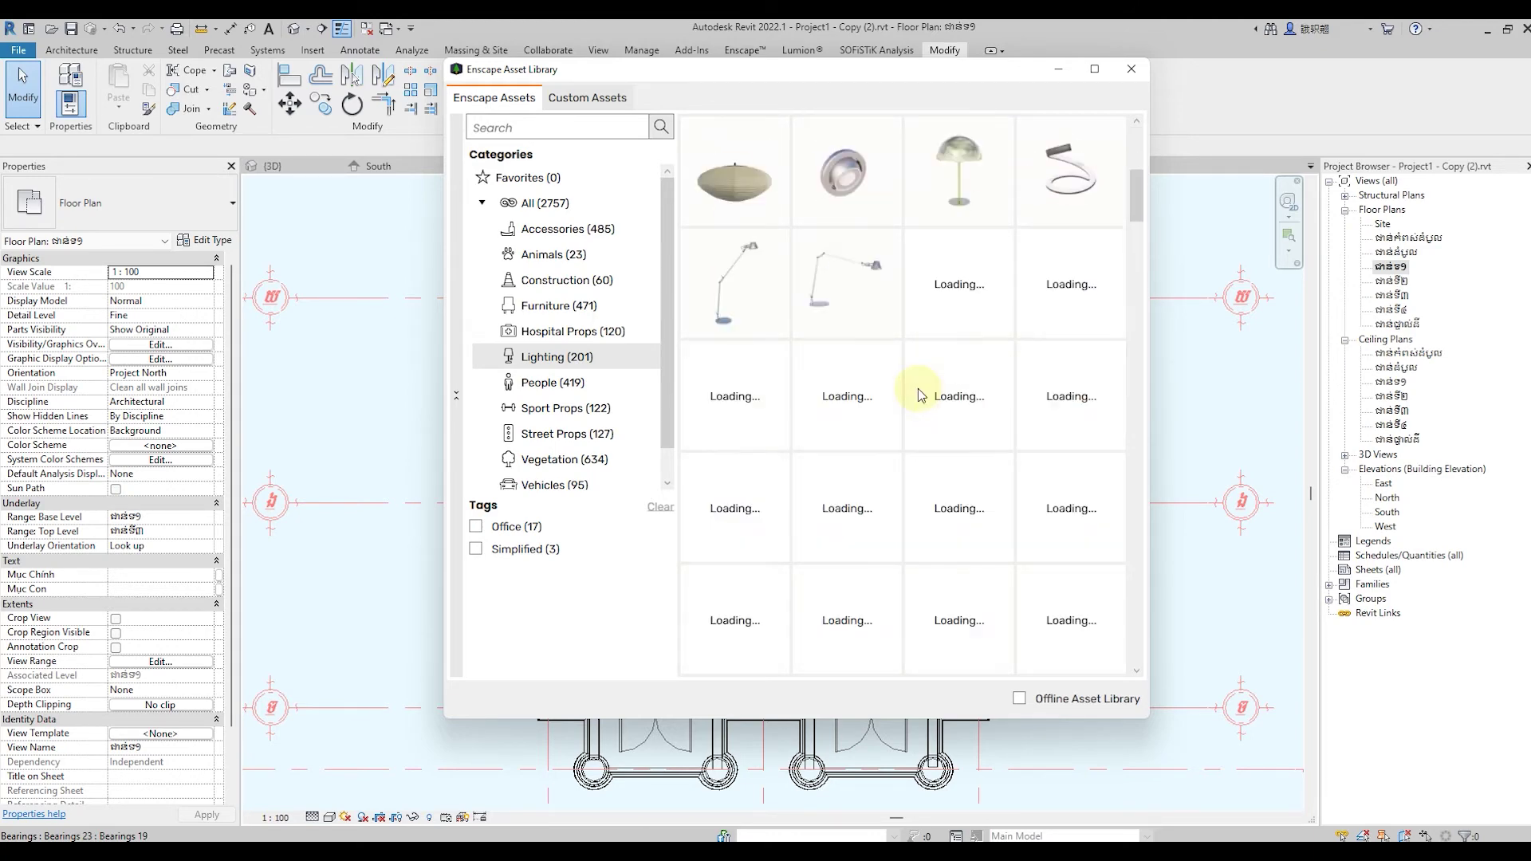
pyautogui.scroll(-1, 919, 396)
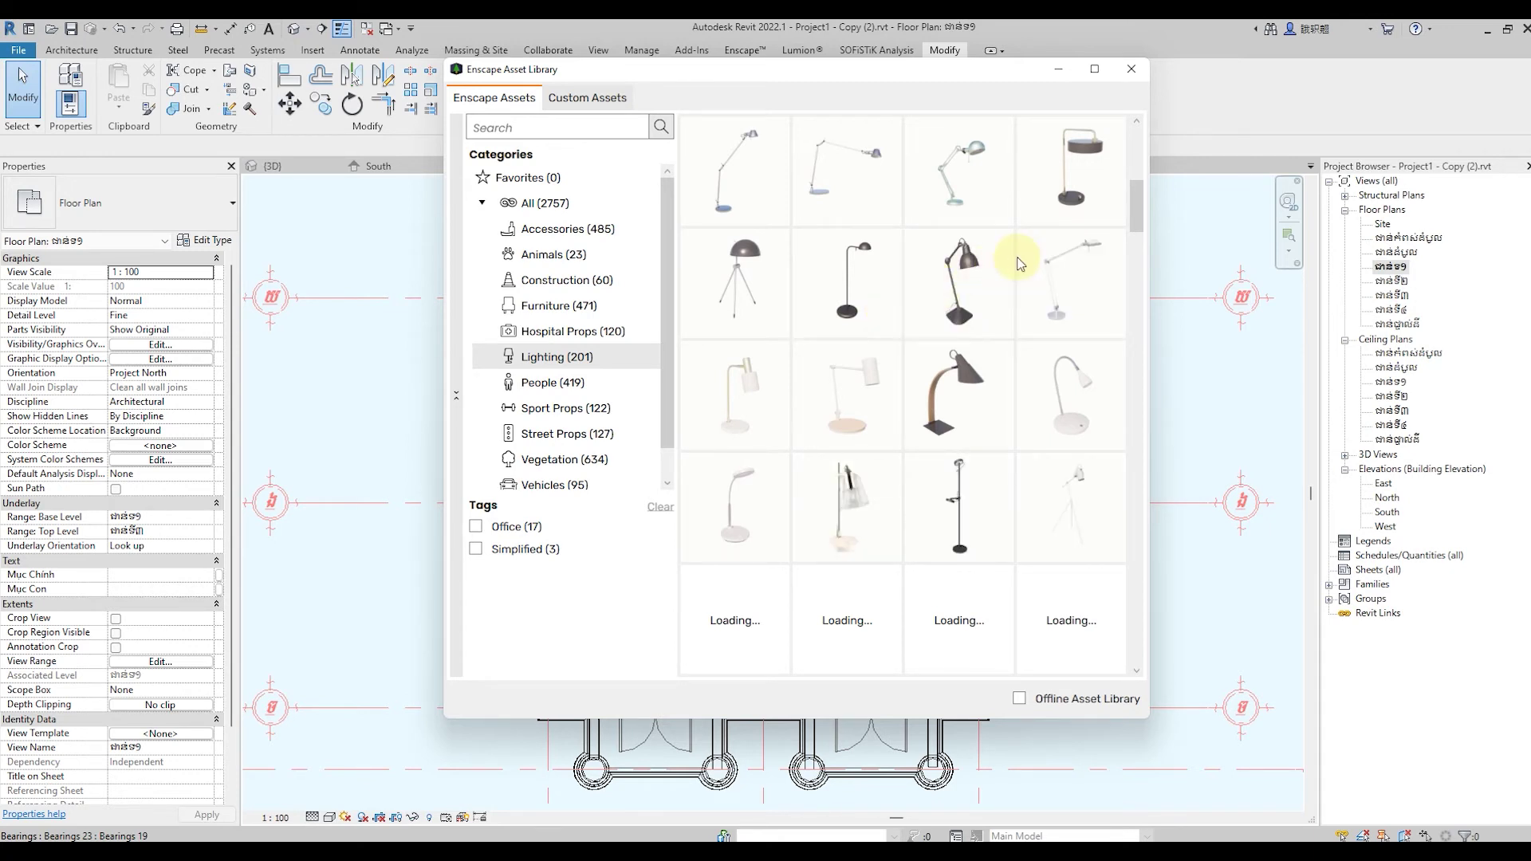
# Place Desk Lamp 016, rotated 90 degrees, in the lower bedside box and close the library
pyautogui.click(852, 514)
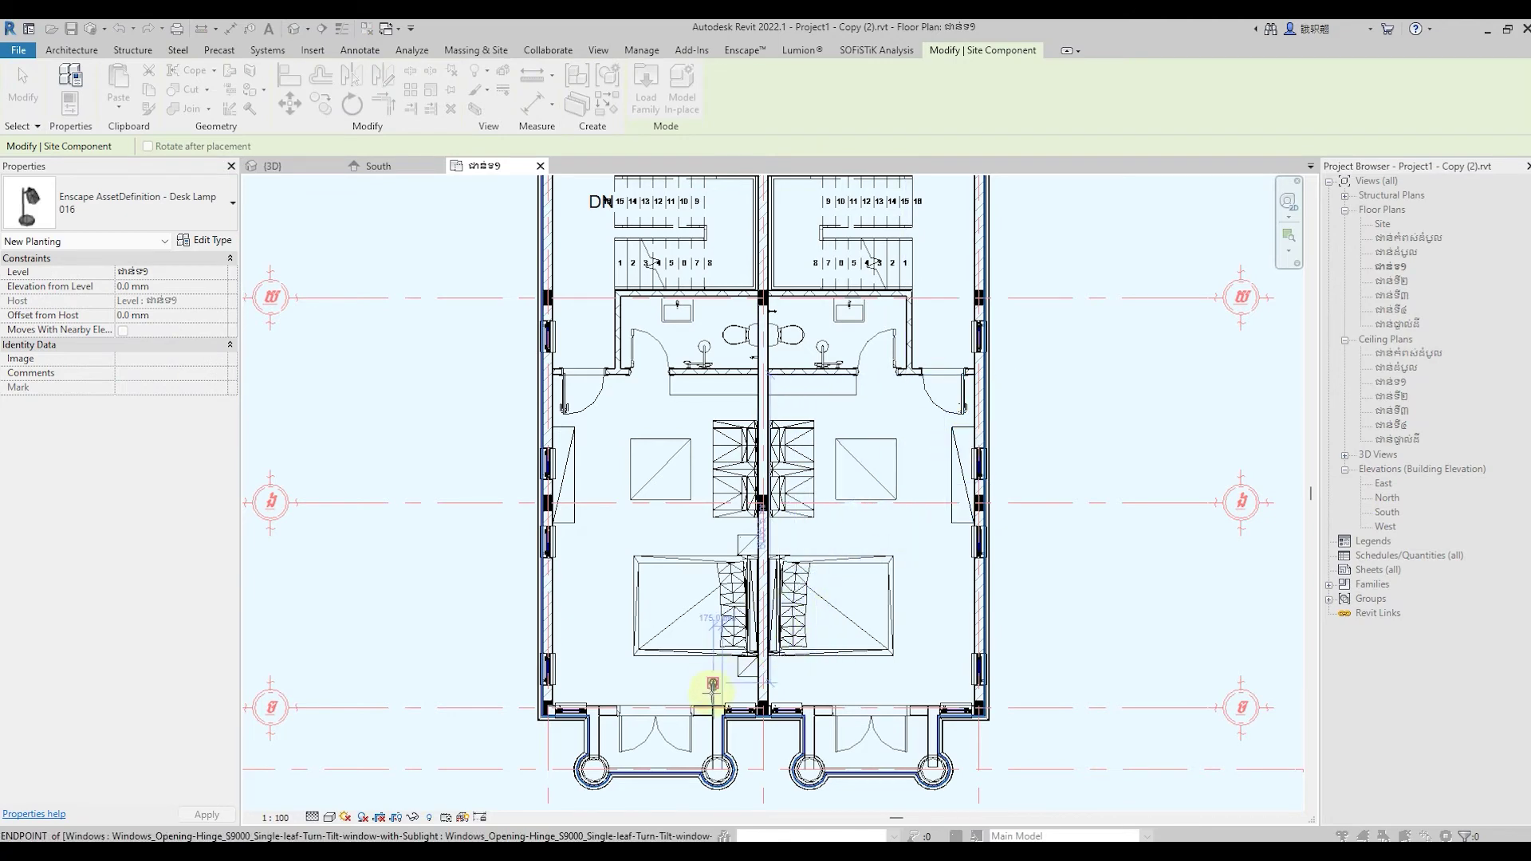
pyautogui.scroll(2, 713, 684)
pyautogui.scroll(2, 708, 715)
pyautogui.scroll(2, 752, 649)
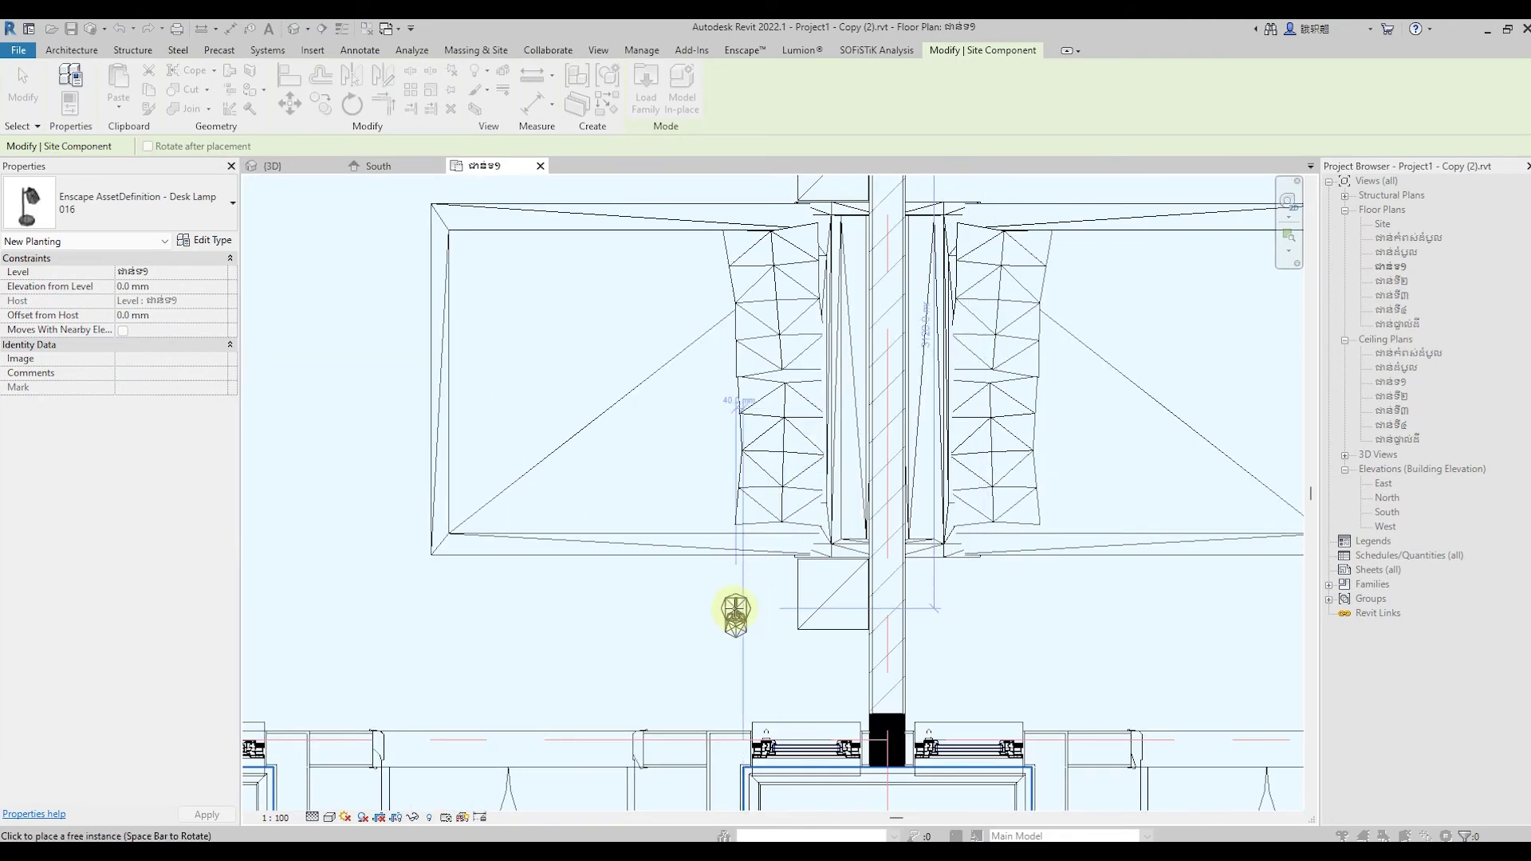
pyautogui.press('space')
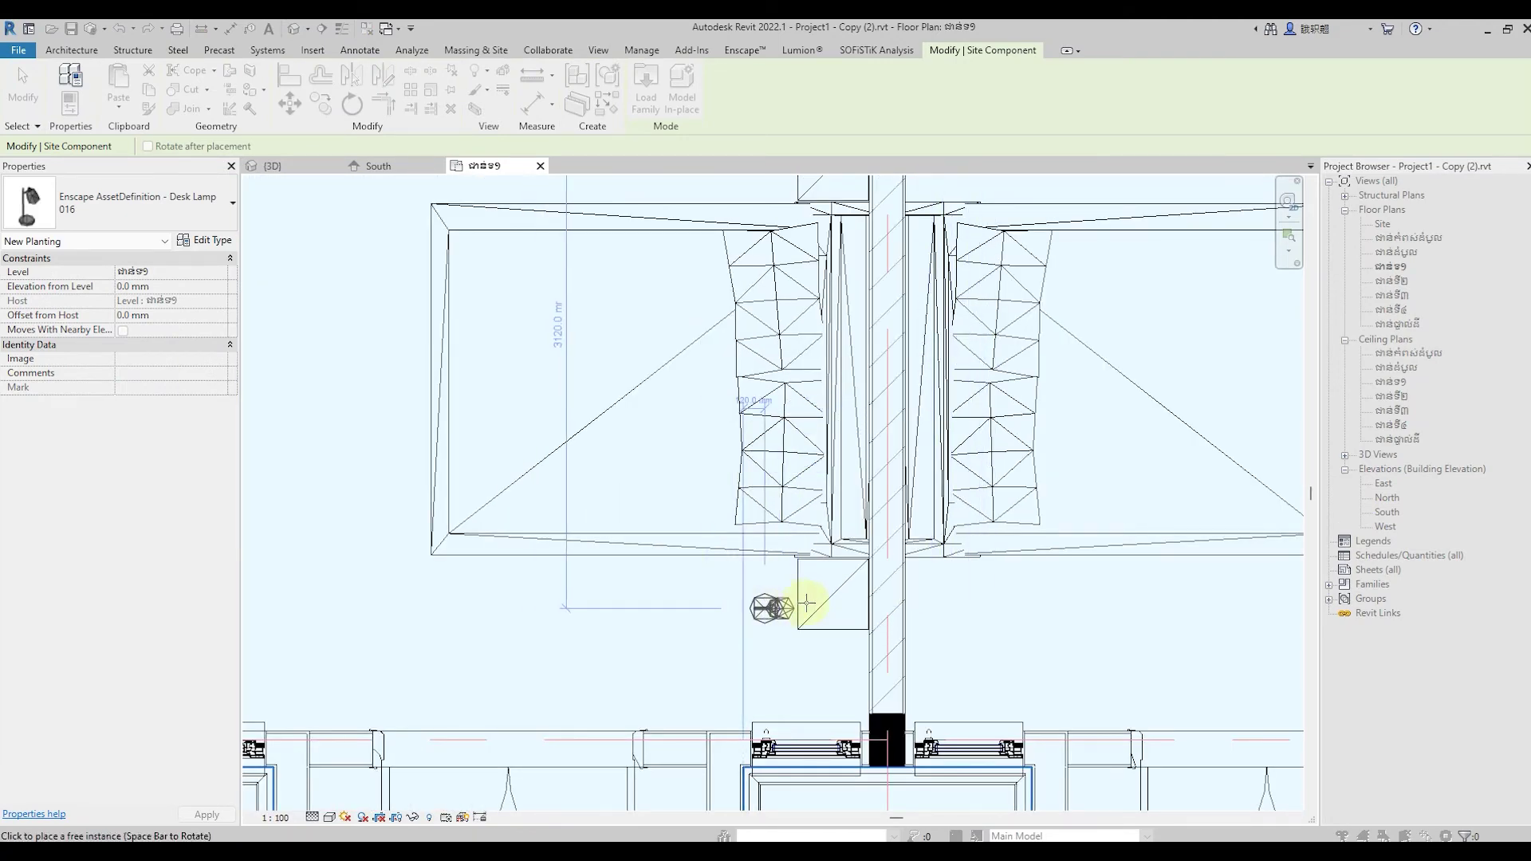
pyautogui.scroll(1, 822, 602)
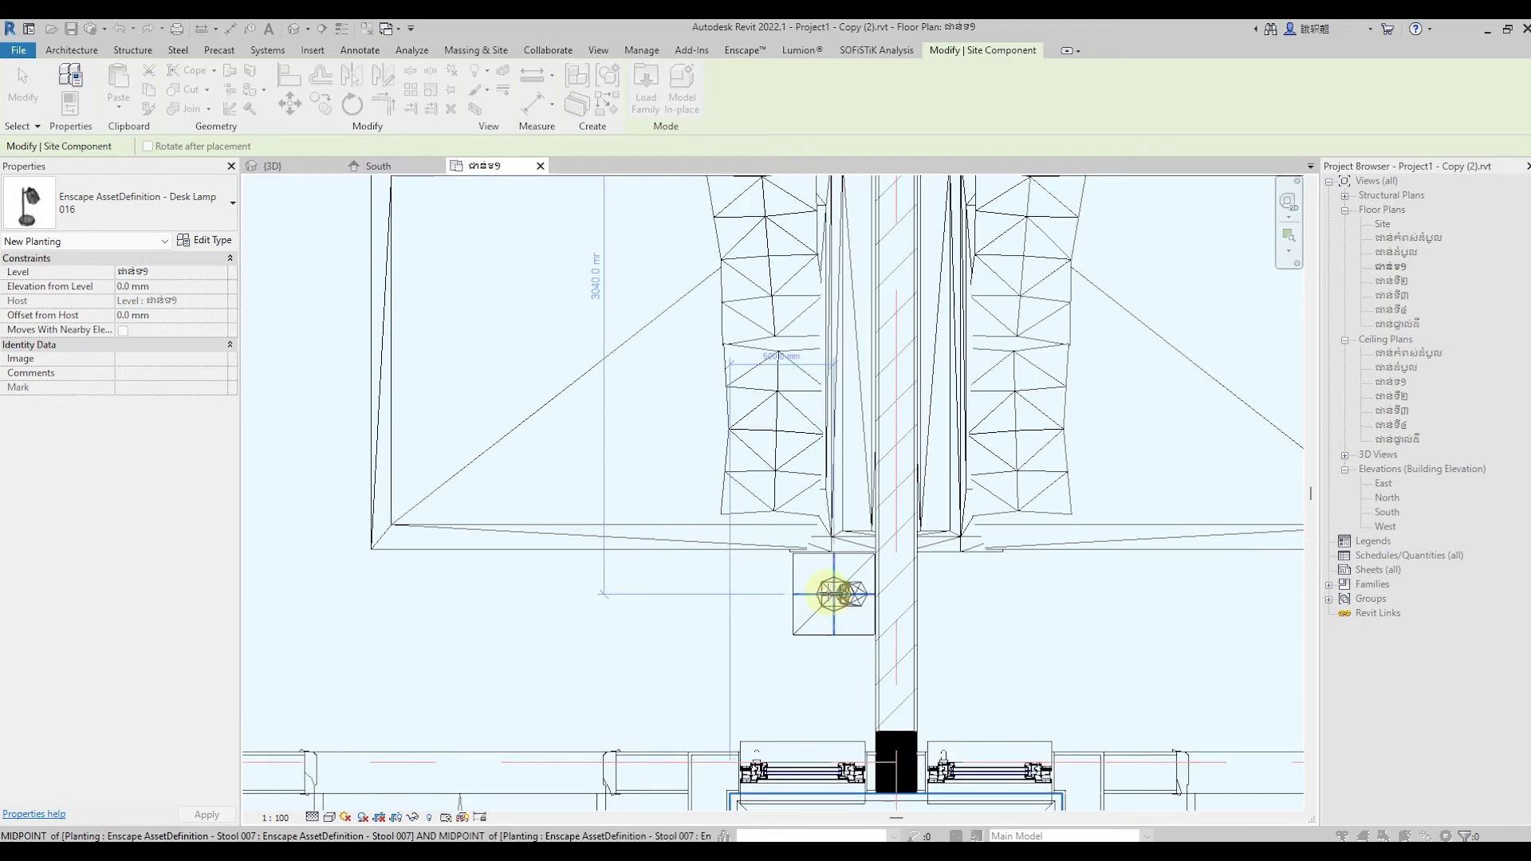
pyautogui.click(835, 594)
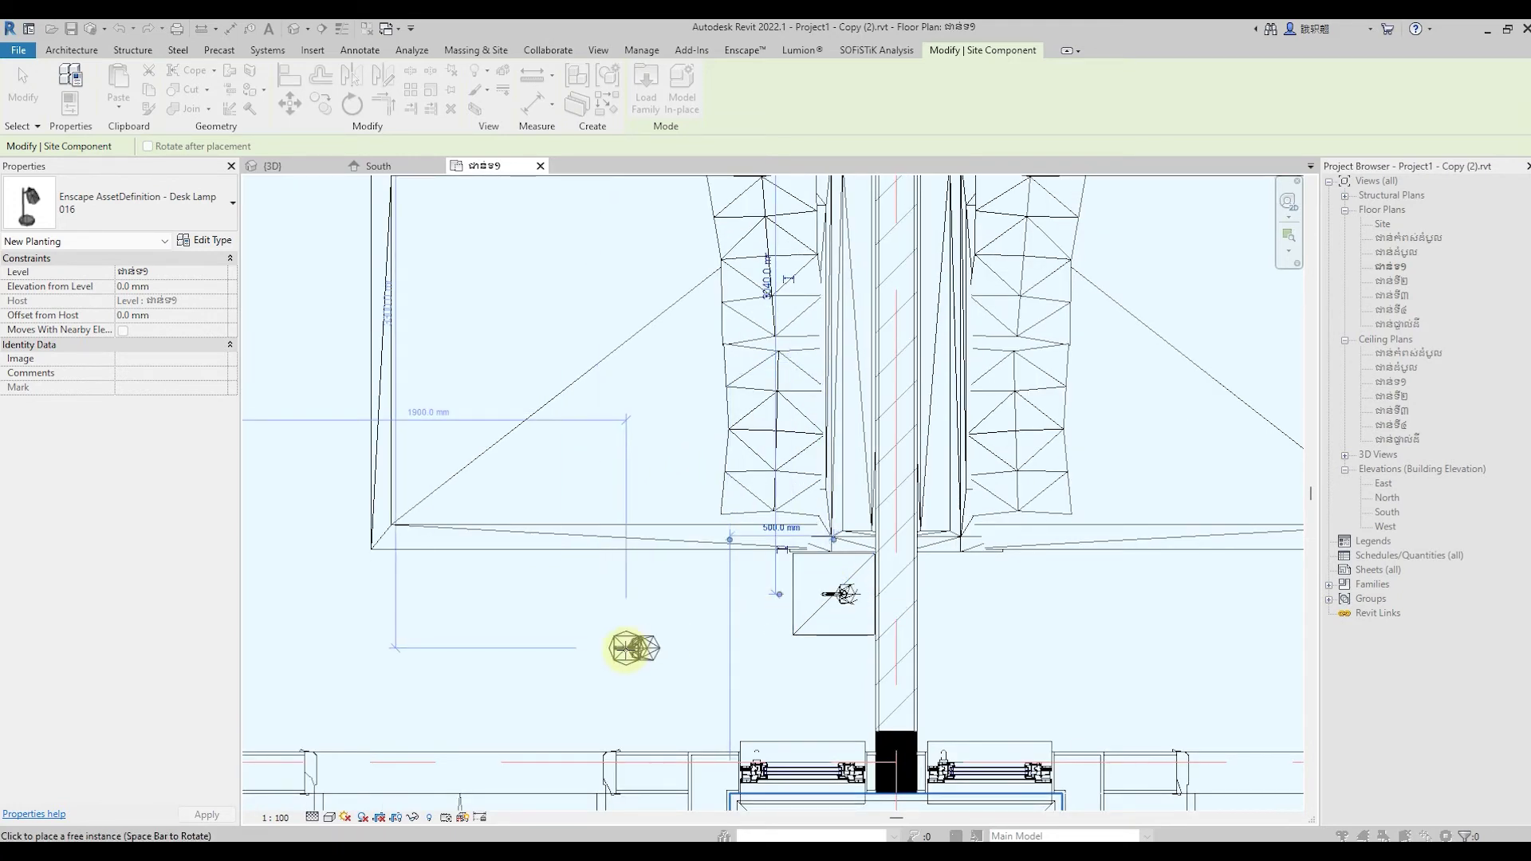
pyautogui.press('Escape')
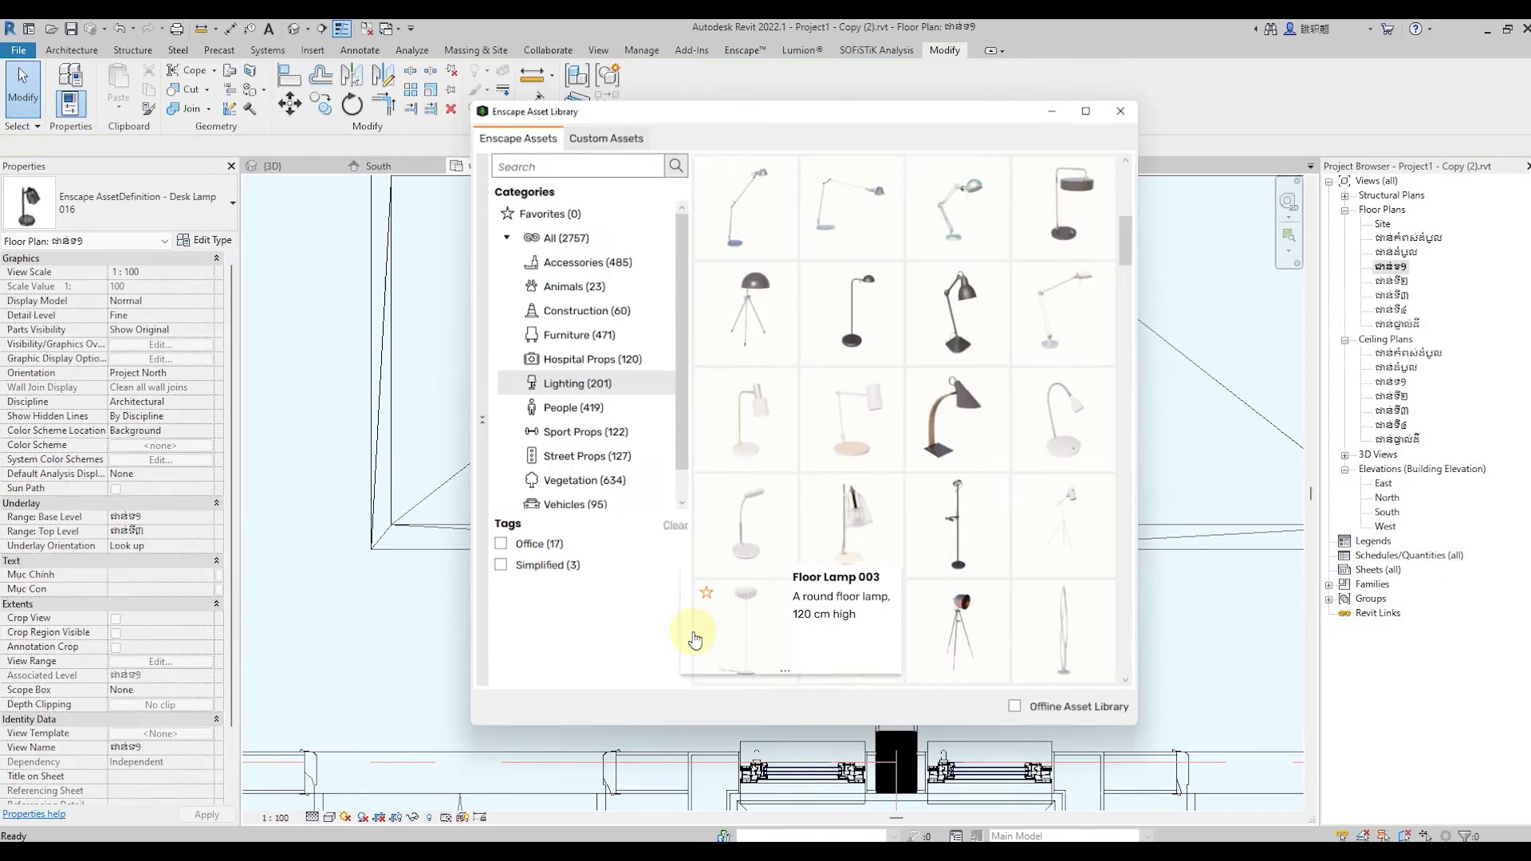
pyautogui.click(1056, 73)
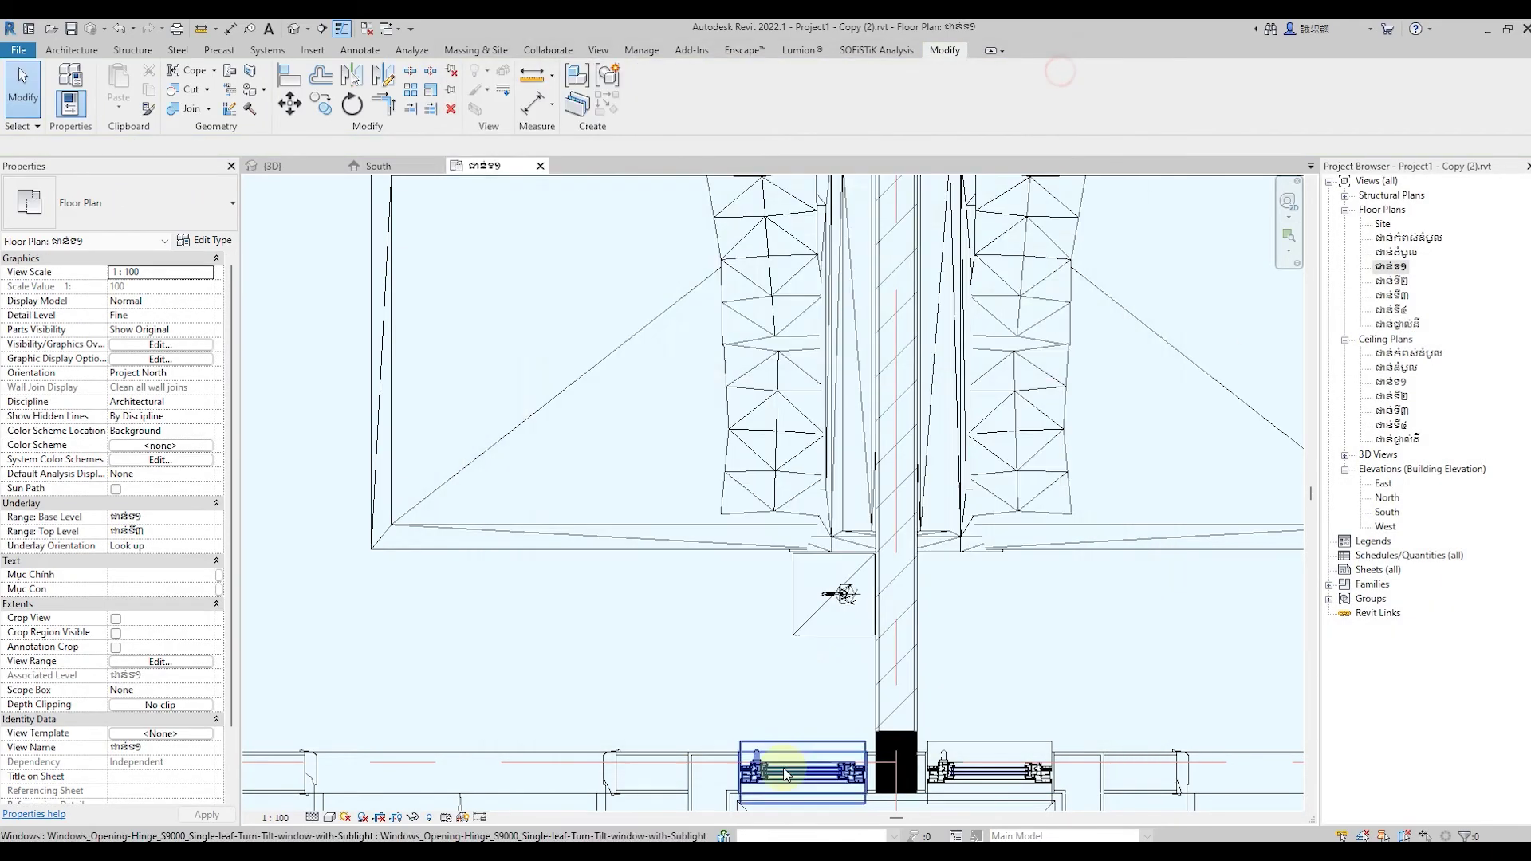
# Raise the placed desk lamp to a 500 mm elevation from level
pyautogui.click(844, 595)
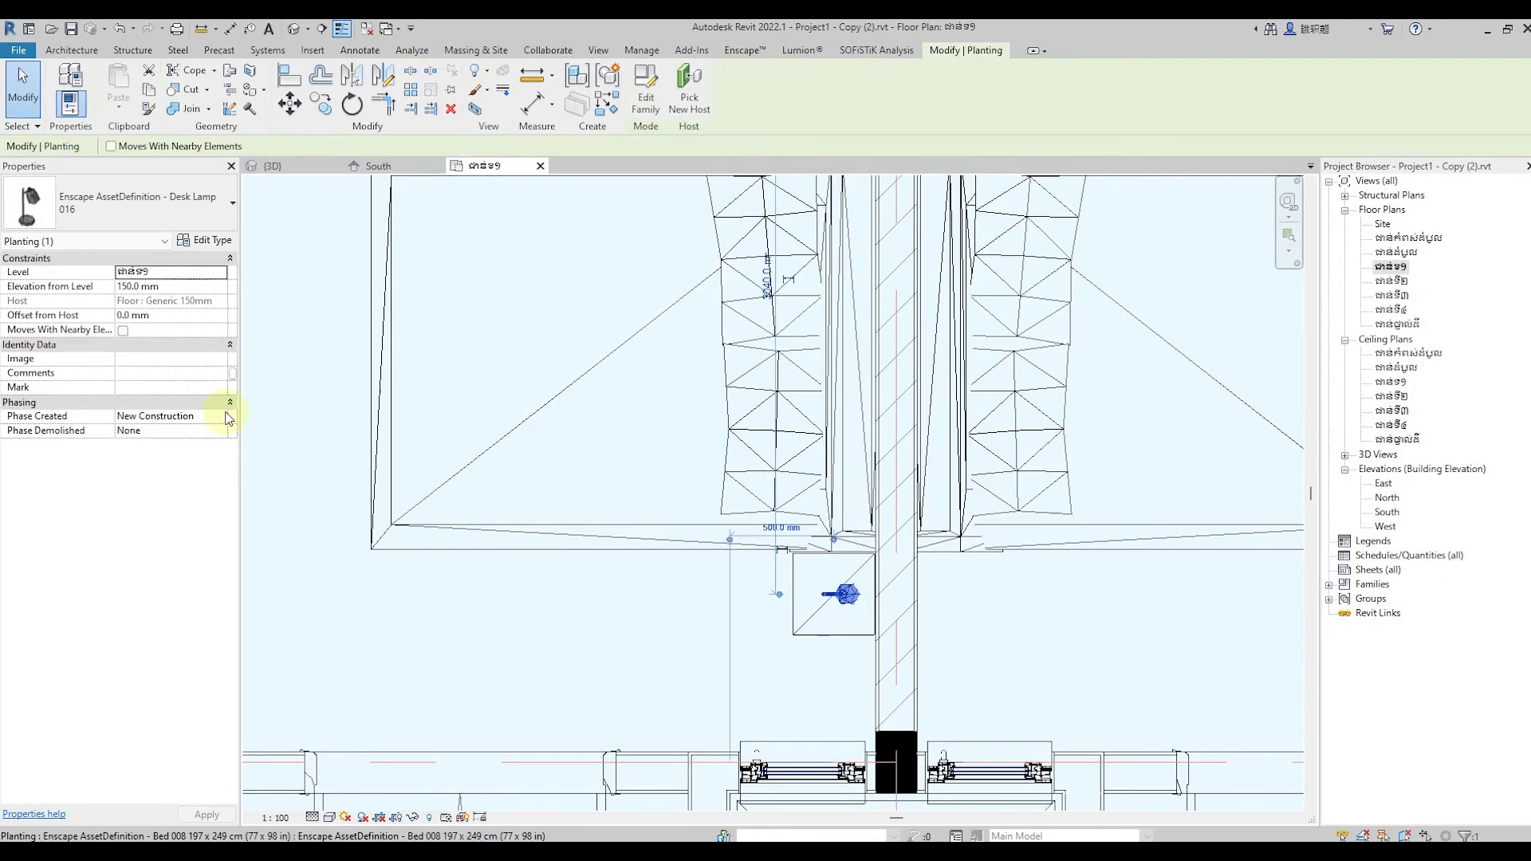
pyautogui.click(203, 286)
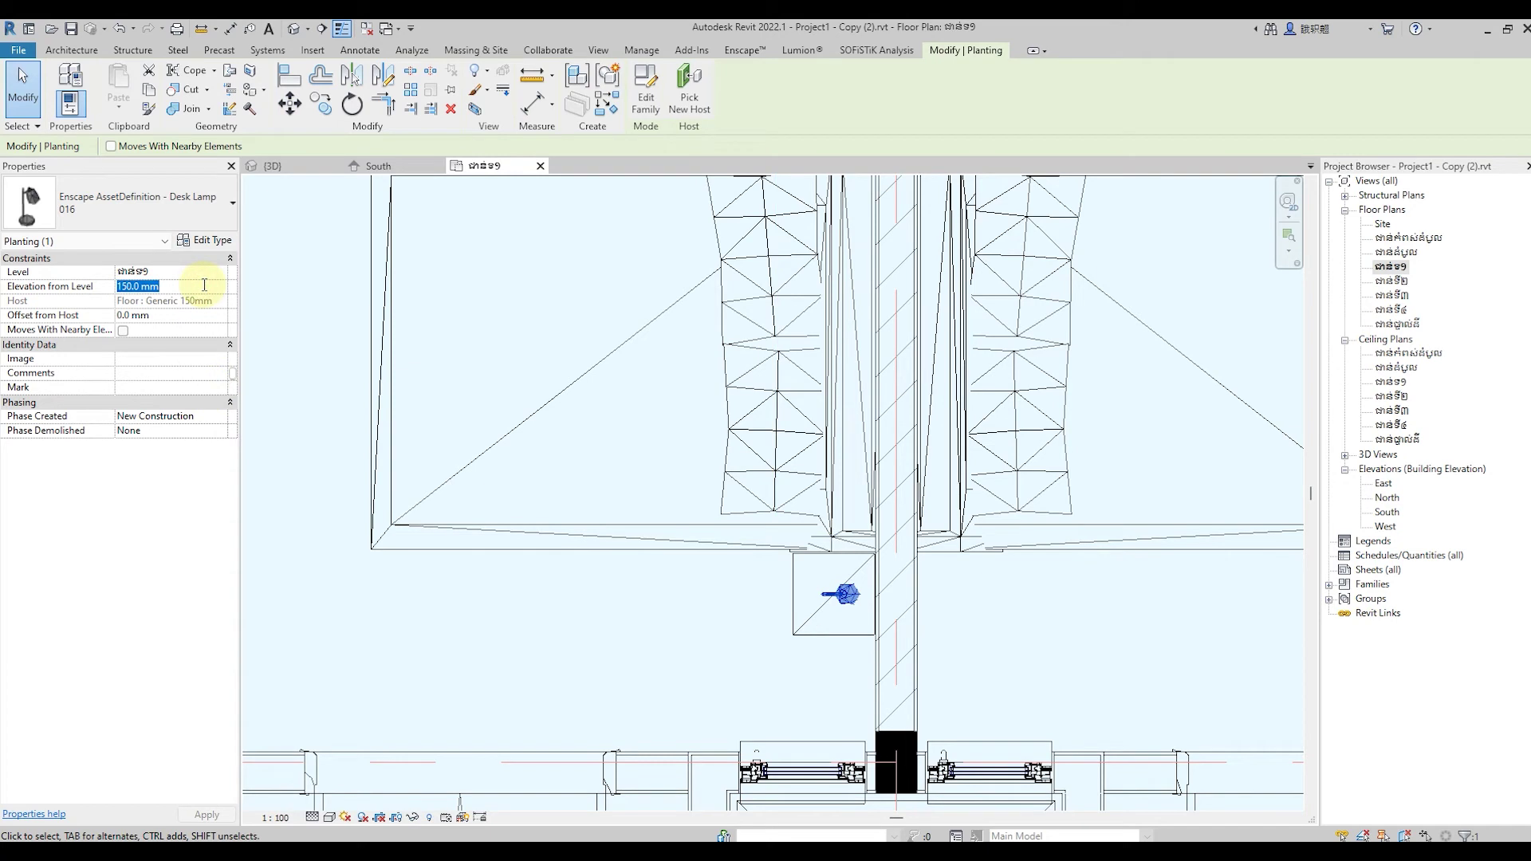
pyautogui.write('500')
pyautogui.press('Return')
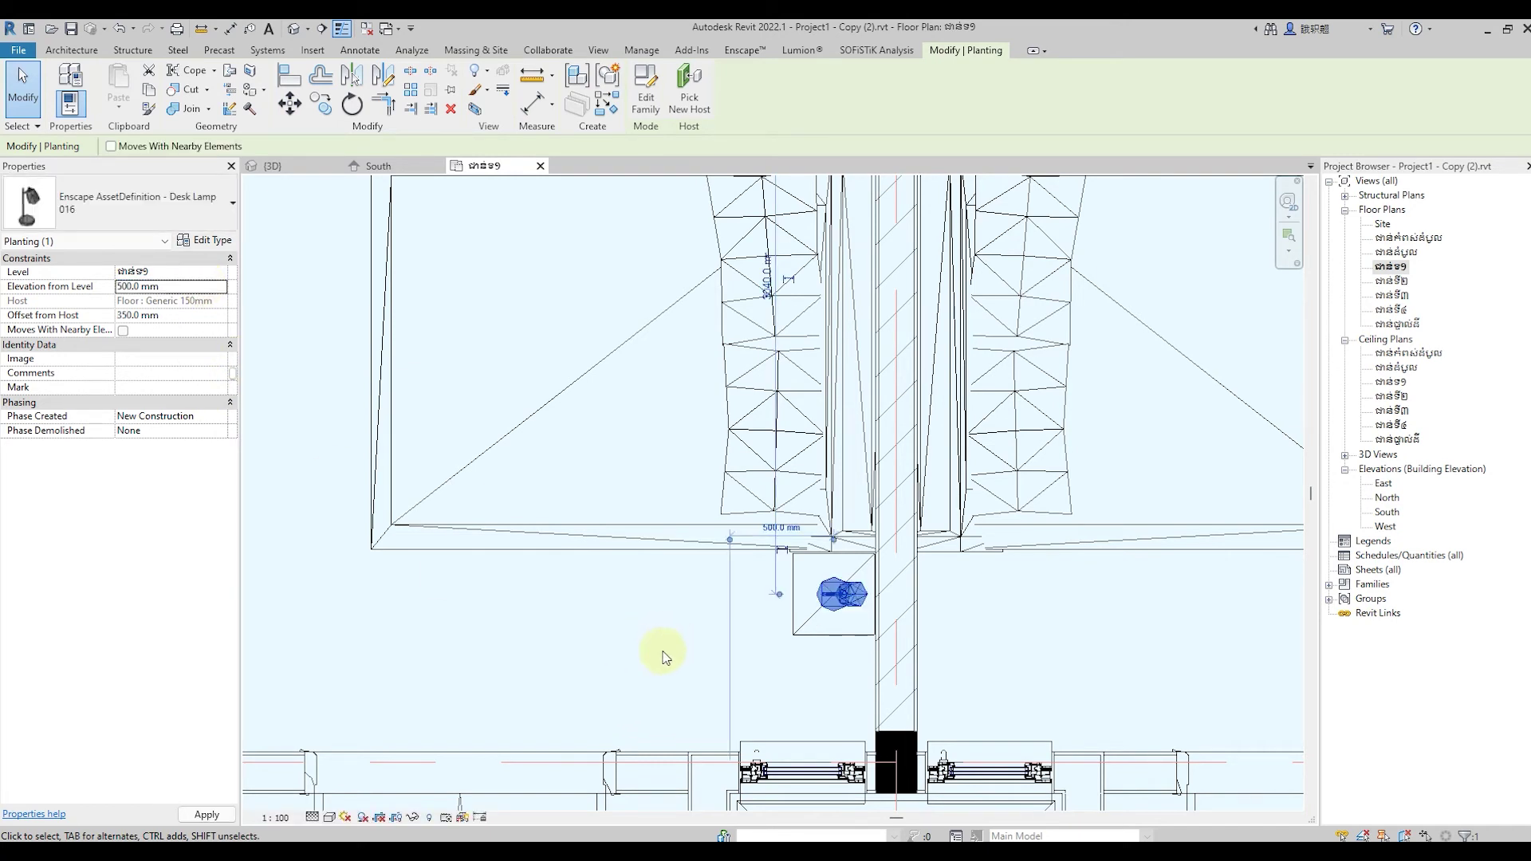
pyautogui.click(662, 656)
pyautogui.scroll(-2, 677, 670)
# Mirror a copy of the desk lamp onto the upper bed's stool and deselect it
pyautogui.click(809, 612)
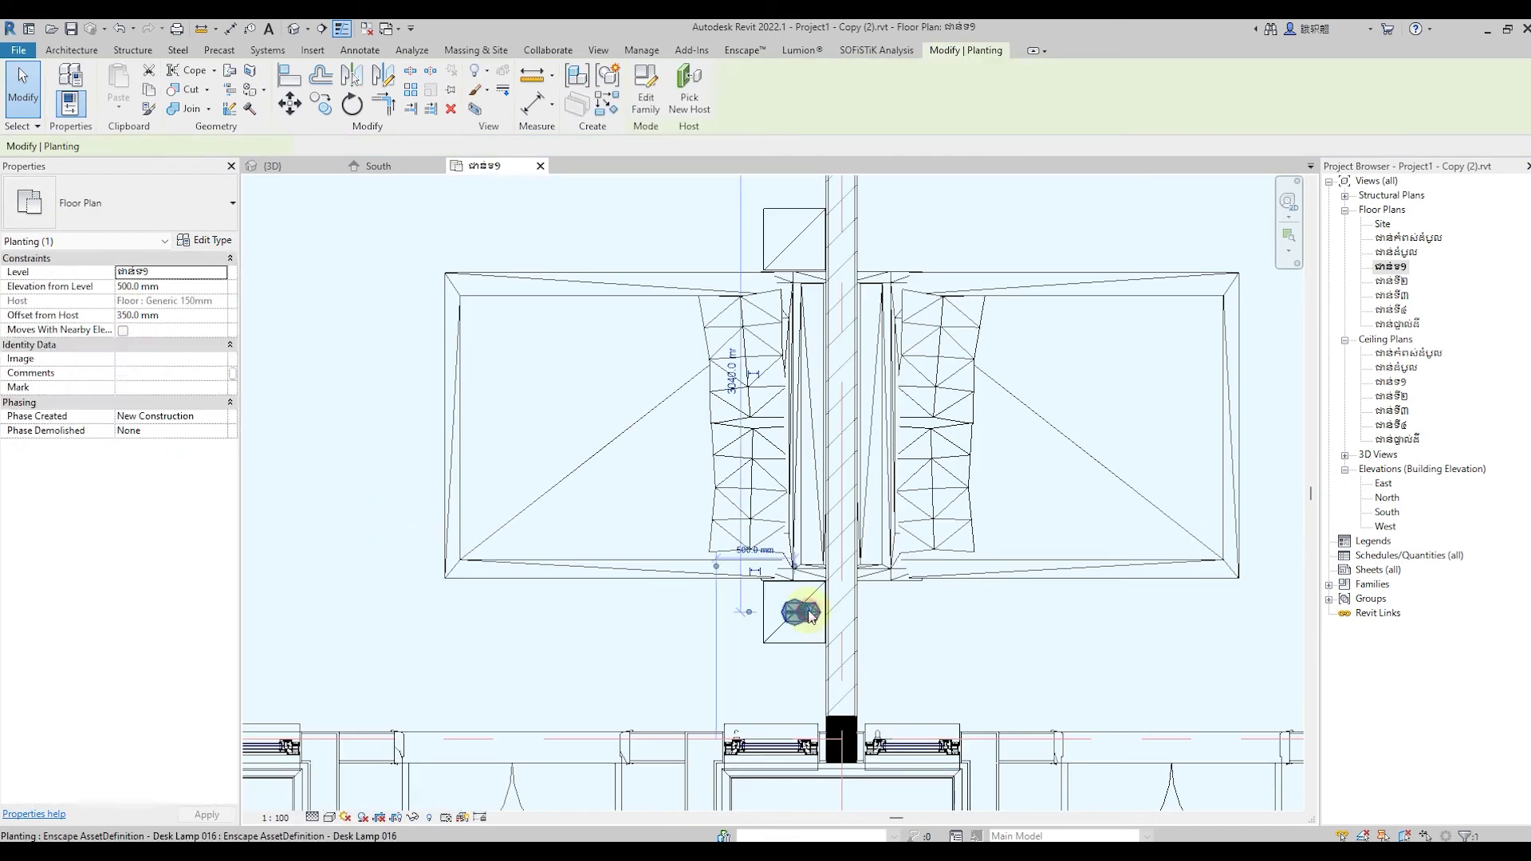
pyautogui.click(383, 75)
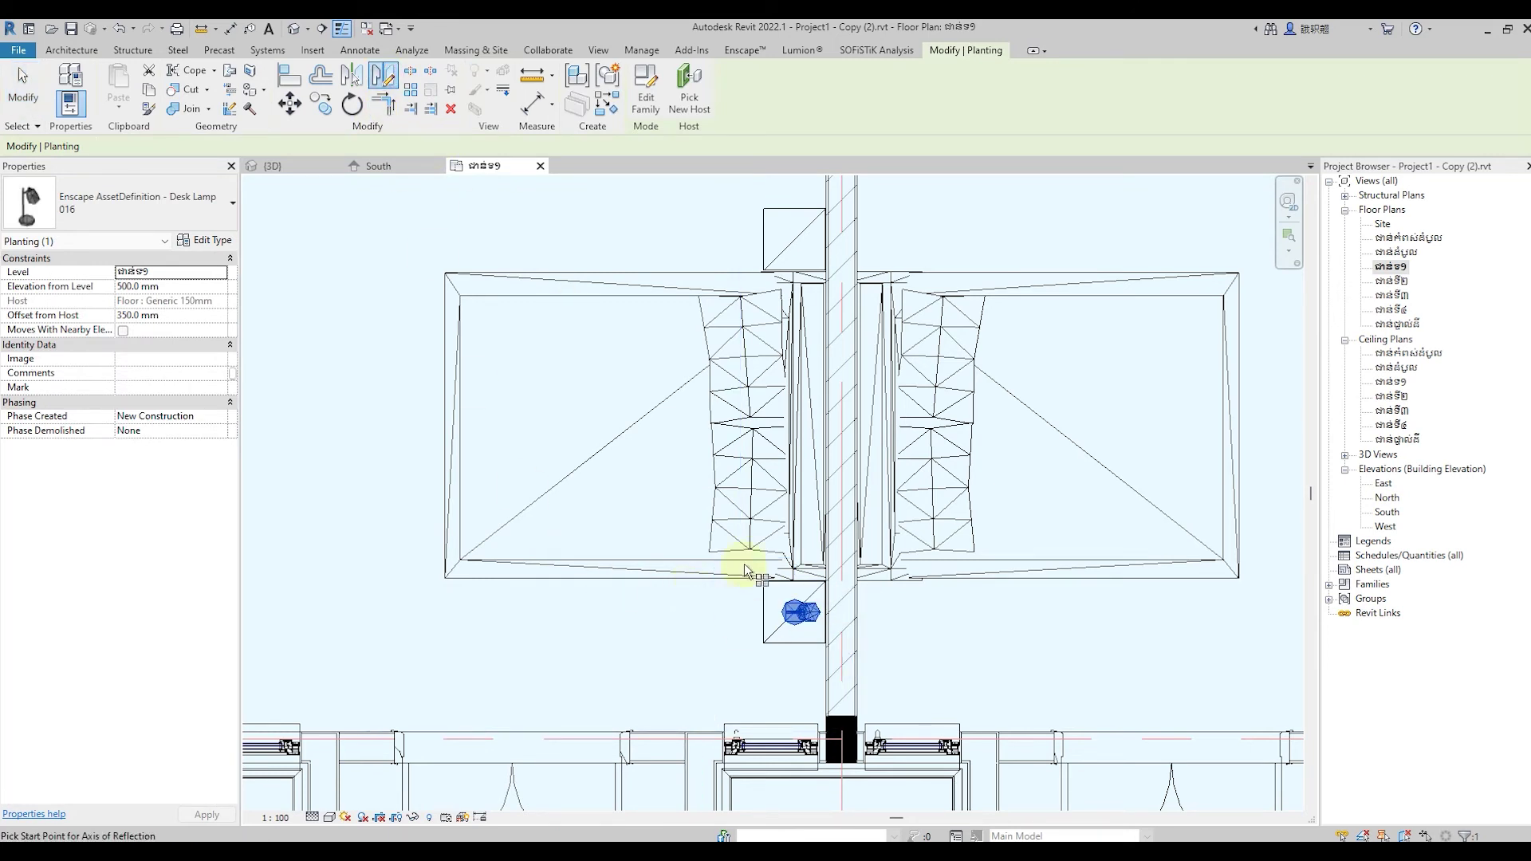
pyautogui.click(415, 428)
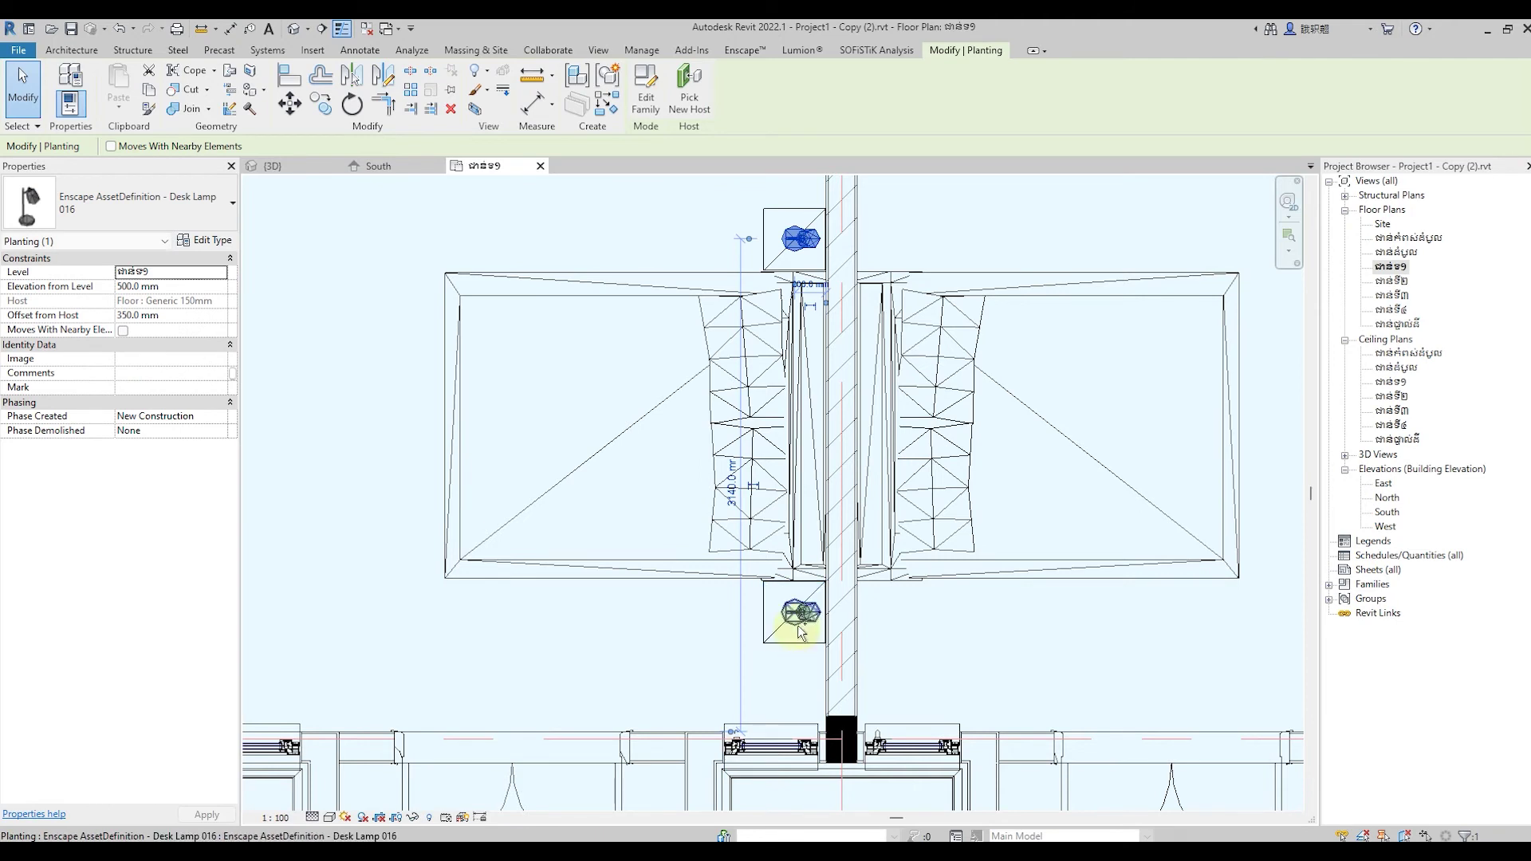
pyautogui.click(614, 625)
pyautogui.scroll(-2, 615, 625)
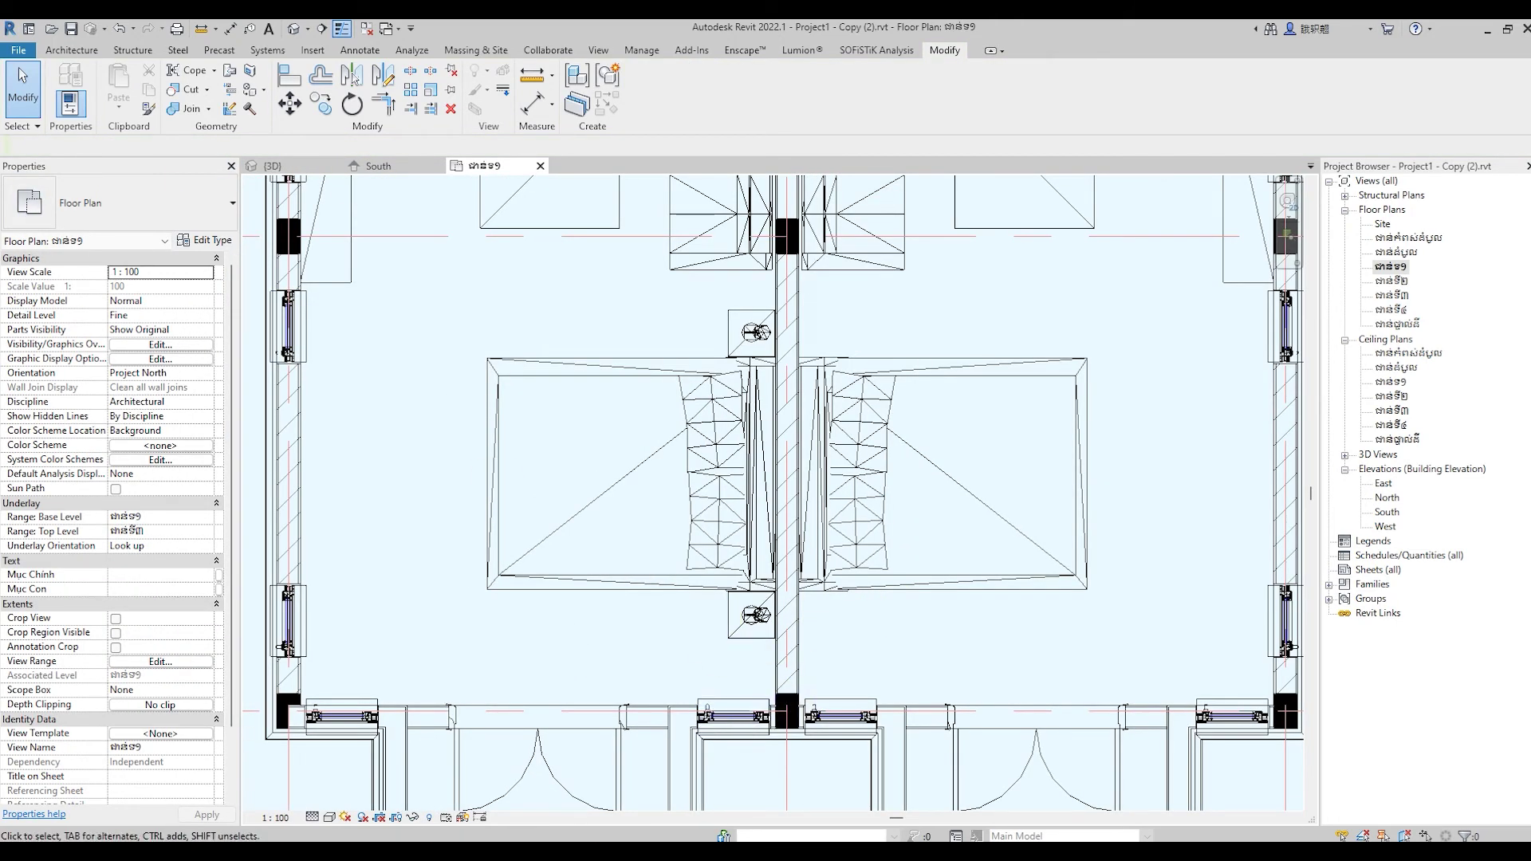
# Reopen the Enscape Asset Library on All (2757) and scroll down to the bowl thumbnails
pyautogui.click(1048, 816)
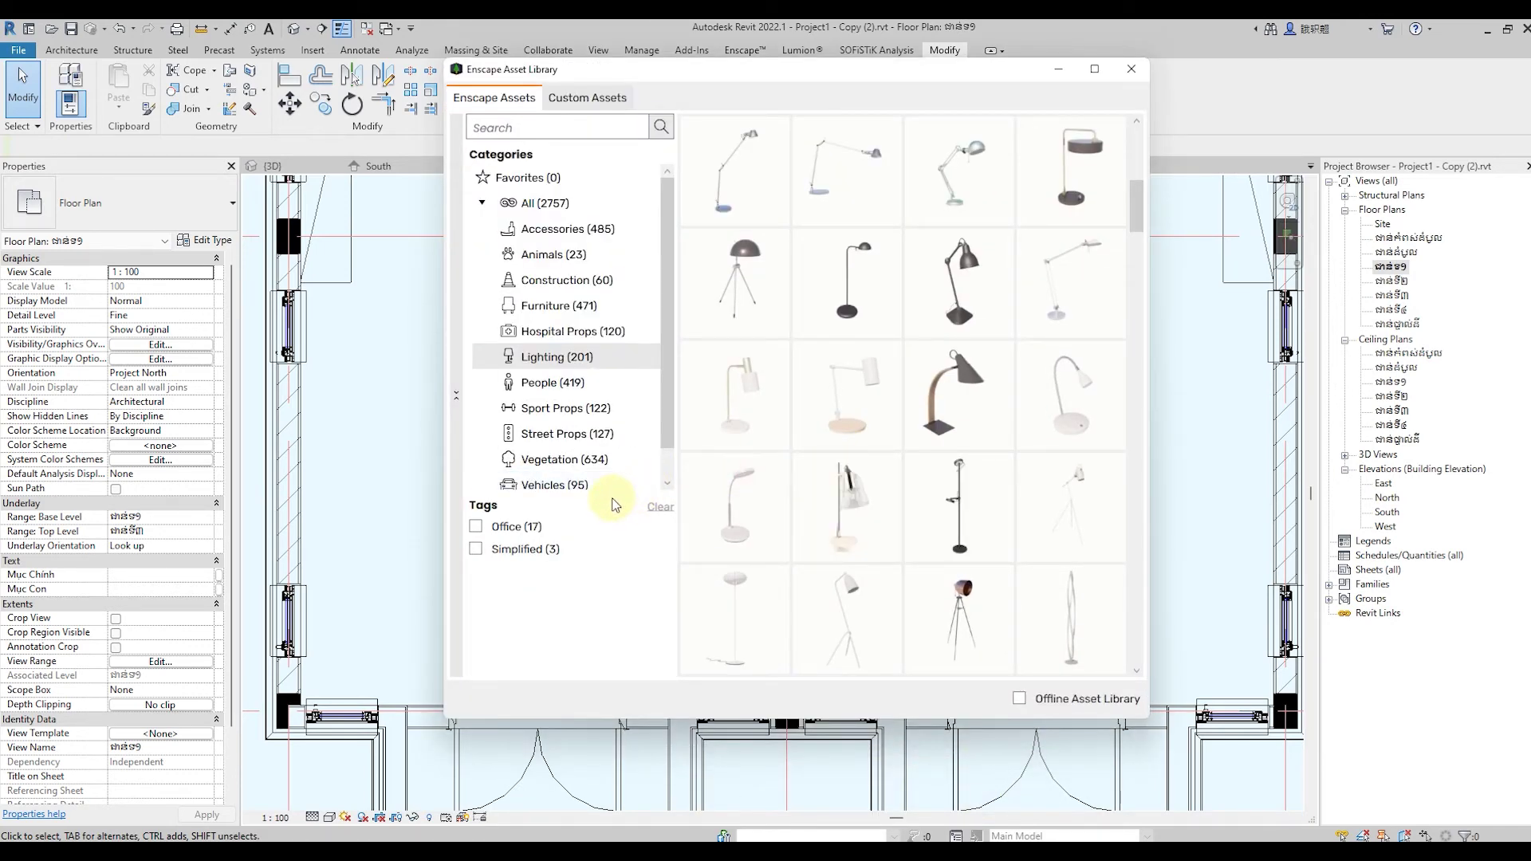
pyautogui.click(568, 202)
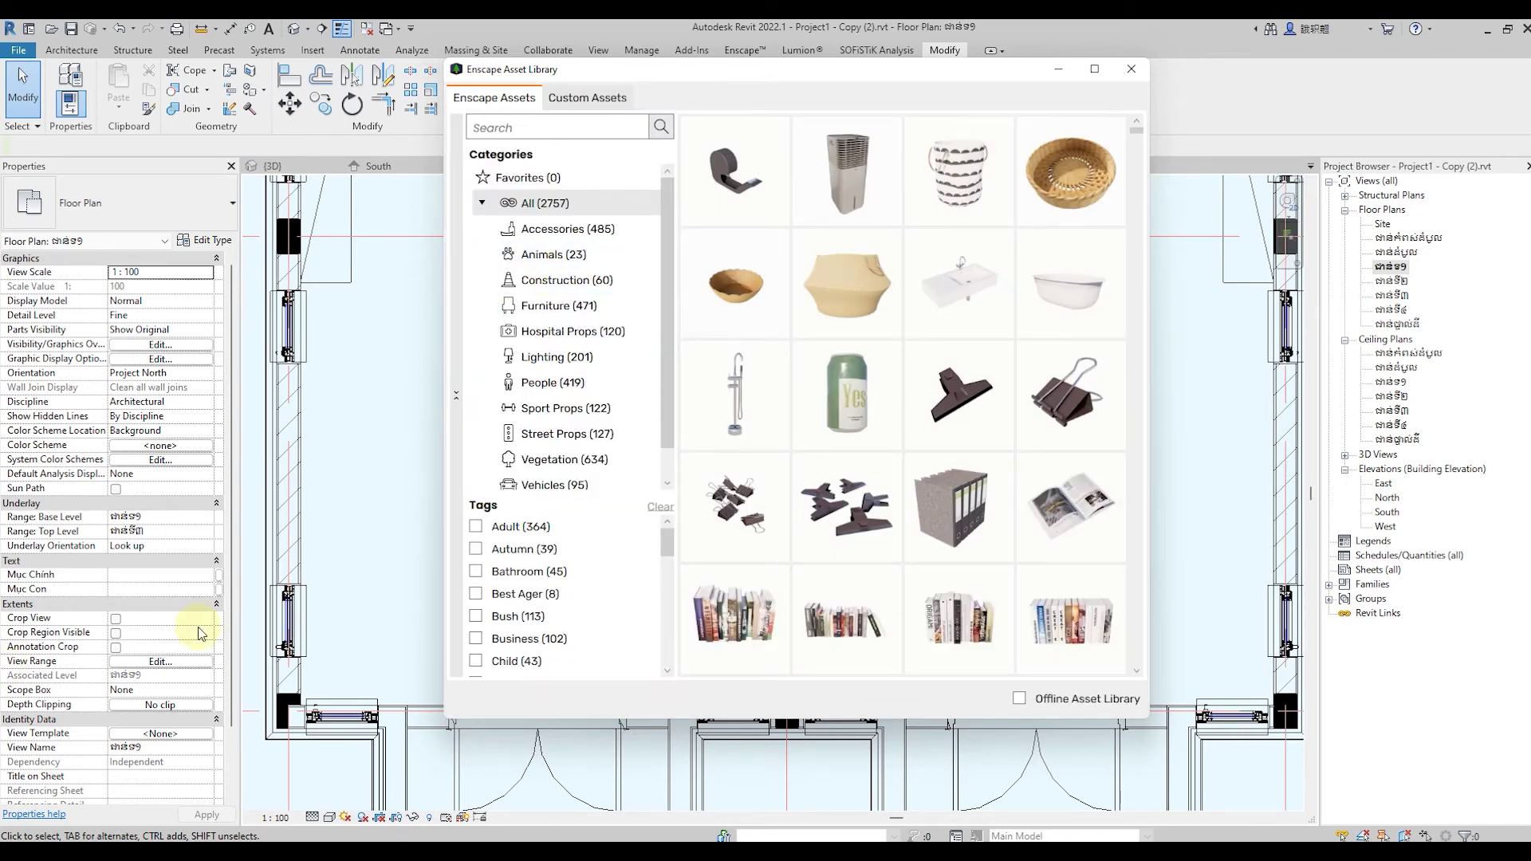
pyautogui.scroll(-3, 1011, 430)
pyautogui.scroll(-5, 1012, 430)
pyautogui.scroll(-5, 1011, 430)
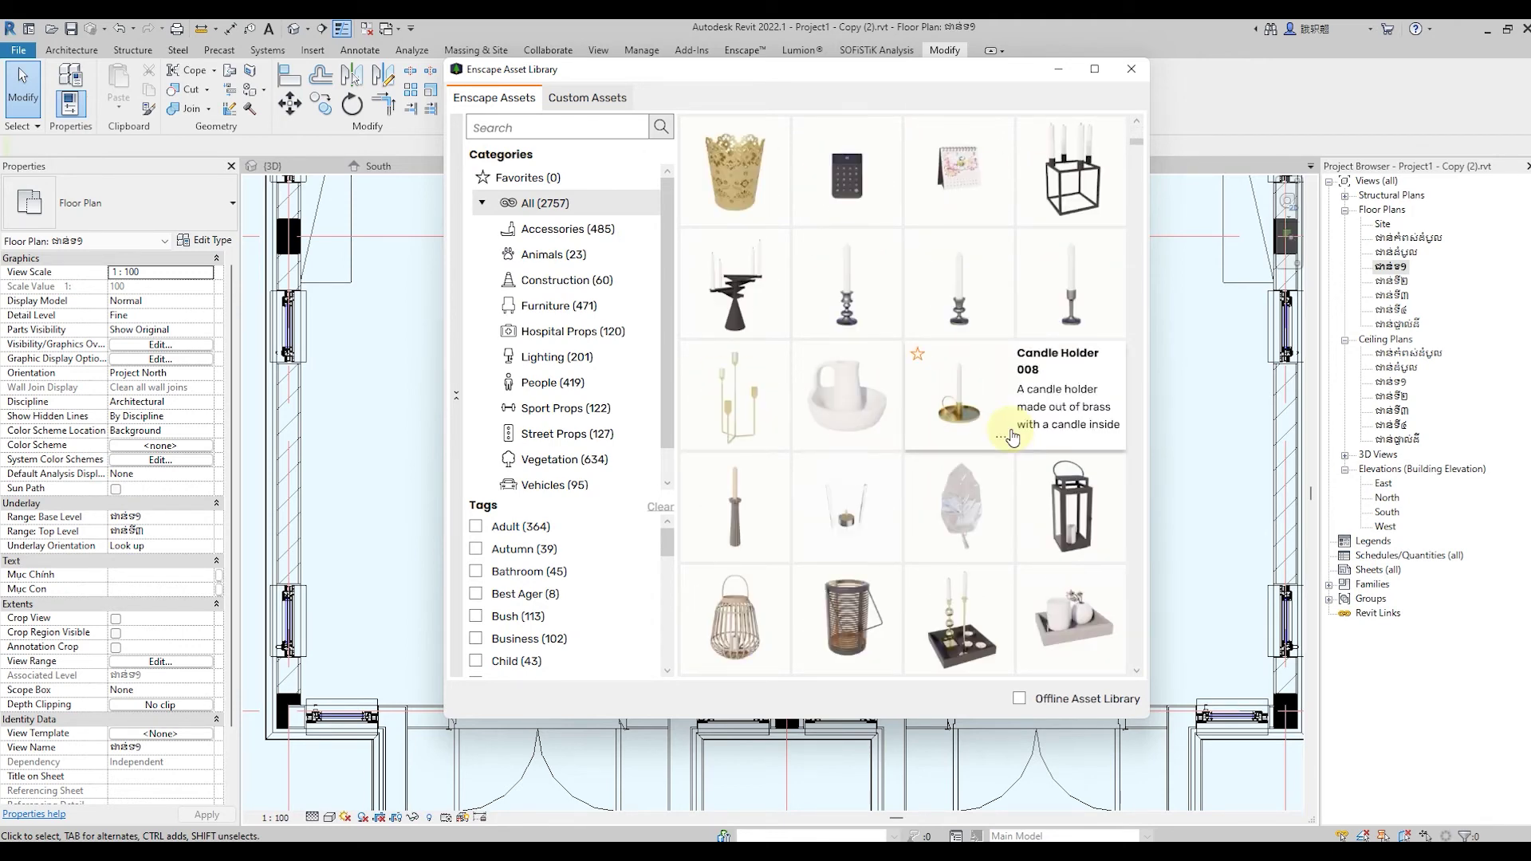
pyautogui.scroll(-5, 1011, 430)
pyautogui.scroll(-5, 1013, 437)
pyautogui.scroll(-5, 1011, 438)
pyautogui.scroll(-5, 1011, 439)
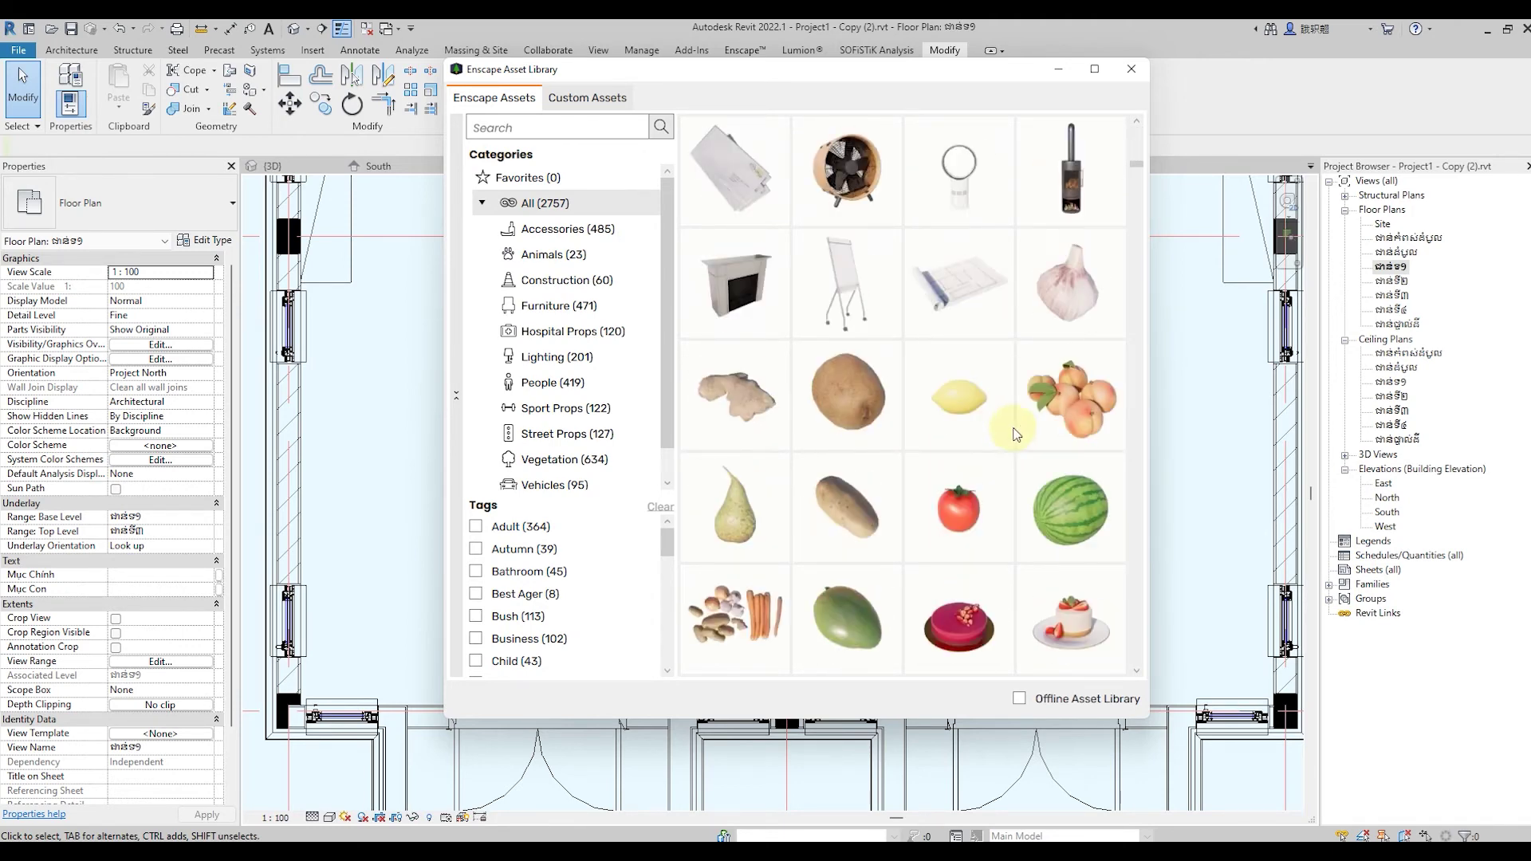
pyautogui.scroll(-5, 1010, 439)
pyautogui.scroll(-5, 1010, 438)
pyautogui.scroll(-5, 1013, 430)
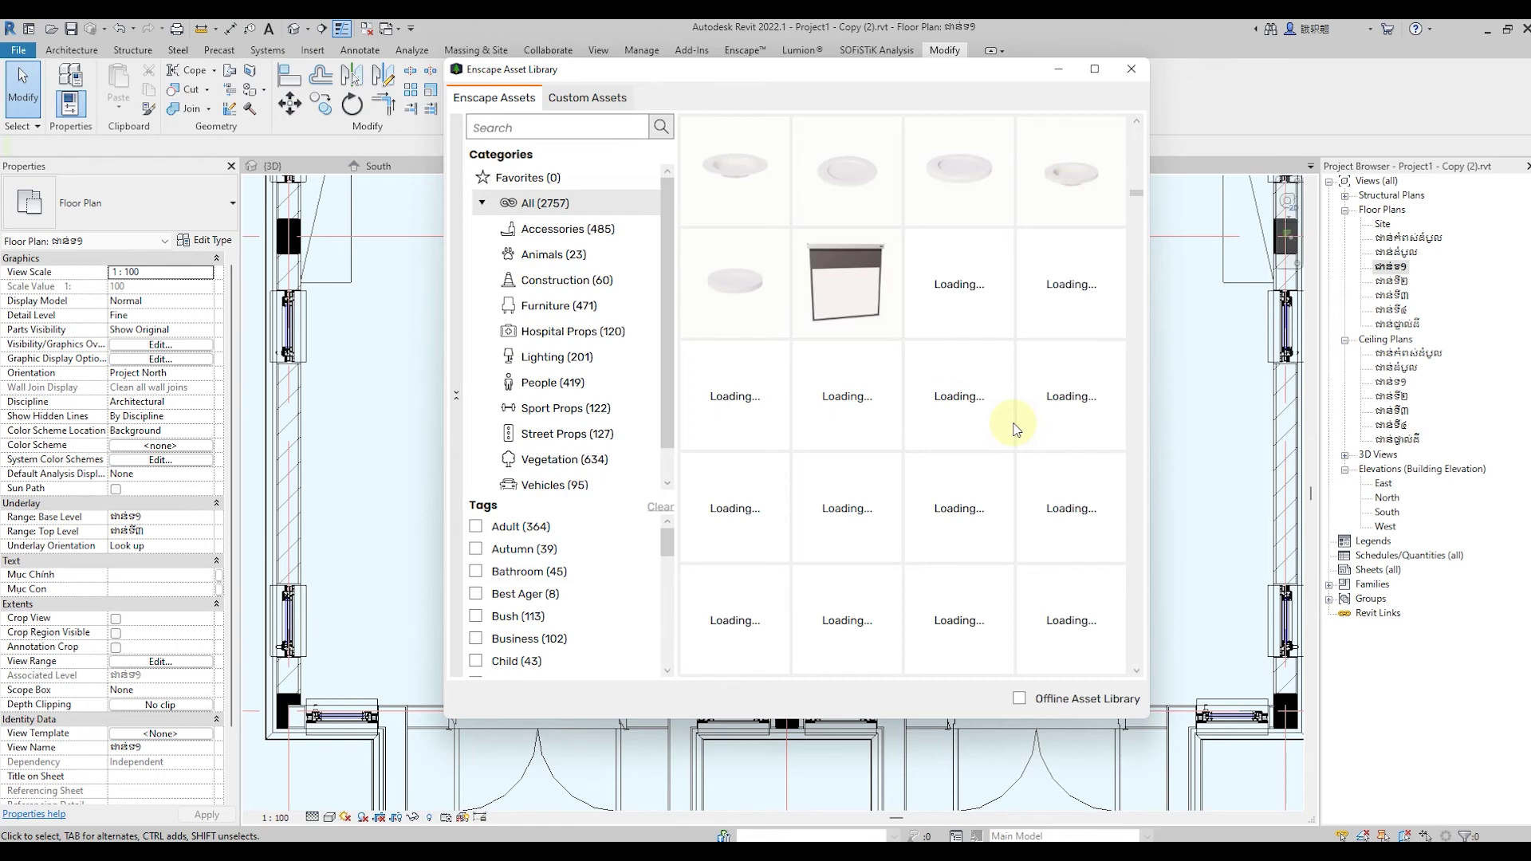
pyautogui.scroll(3, 912, 462)
pyautogui.scroll(3, 913, 463)
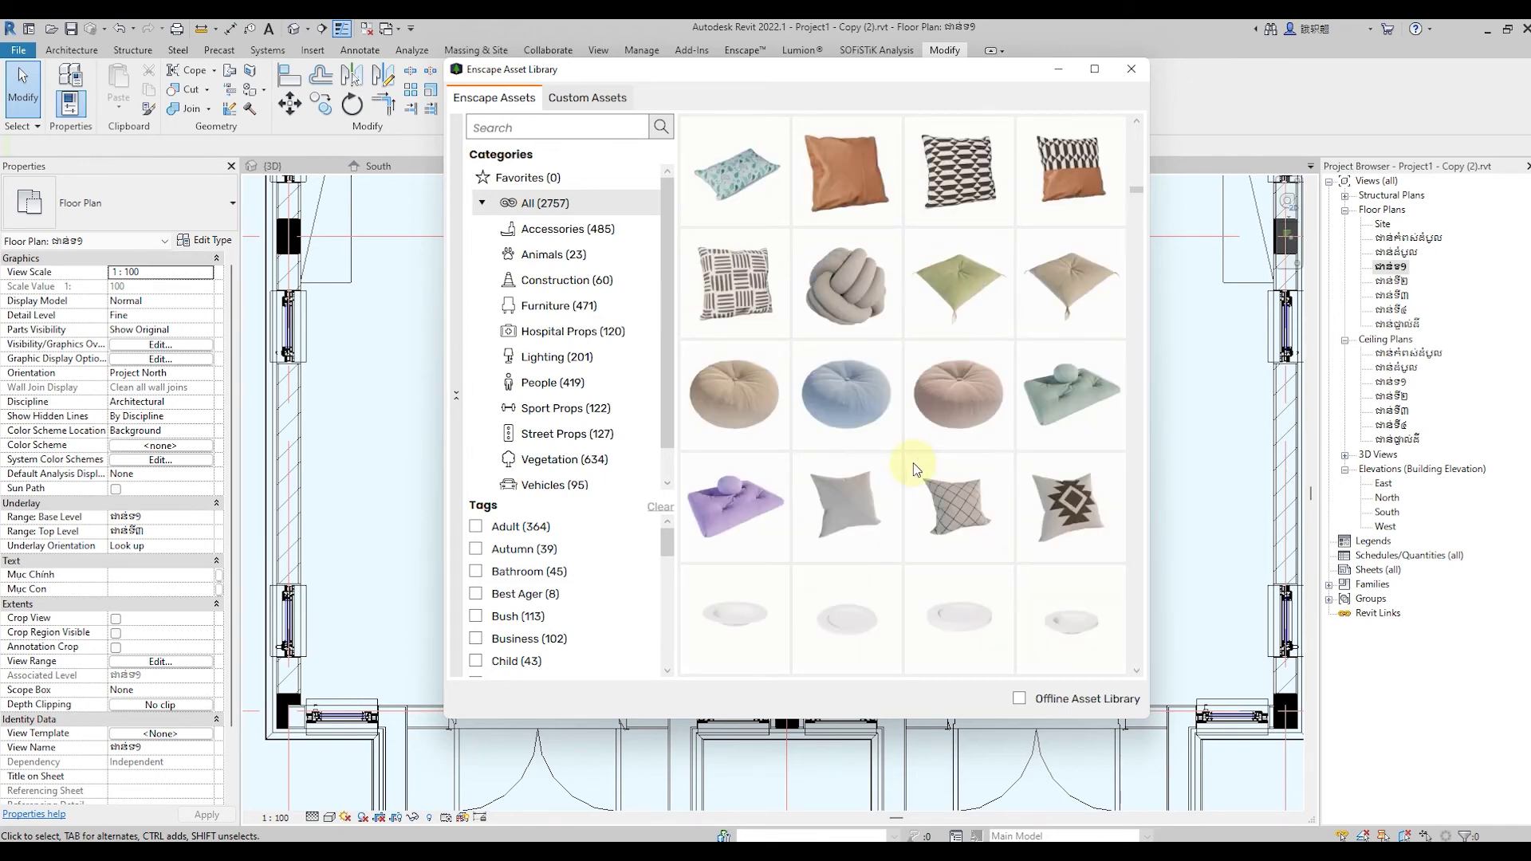
pyautogui.scroll(3, 877, 551)
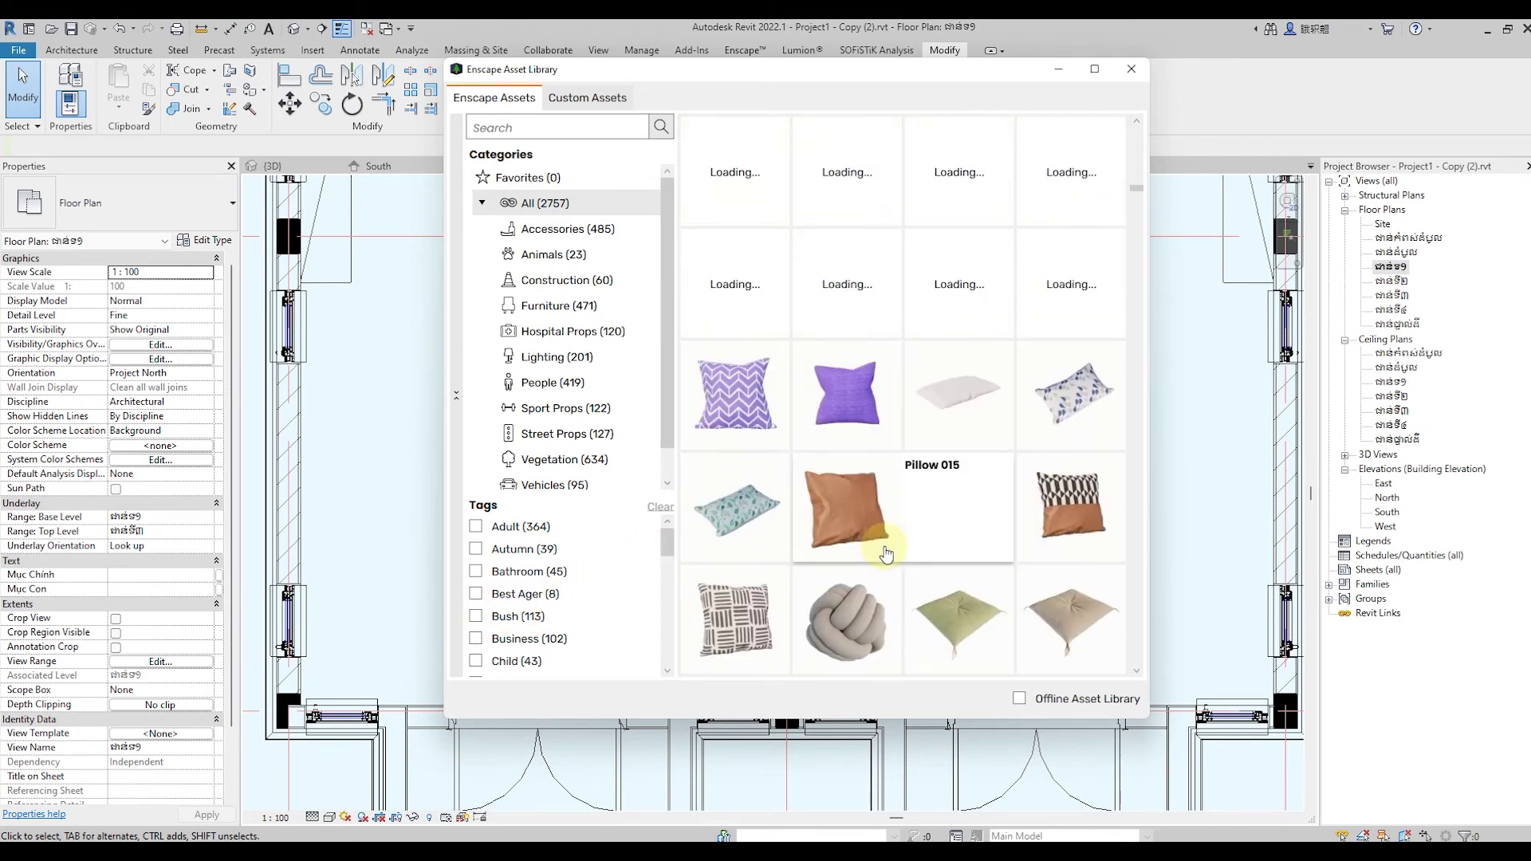
pyautogui.scroll(-3, 887, 554)
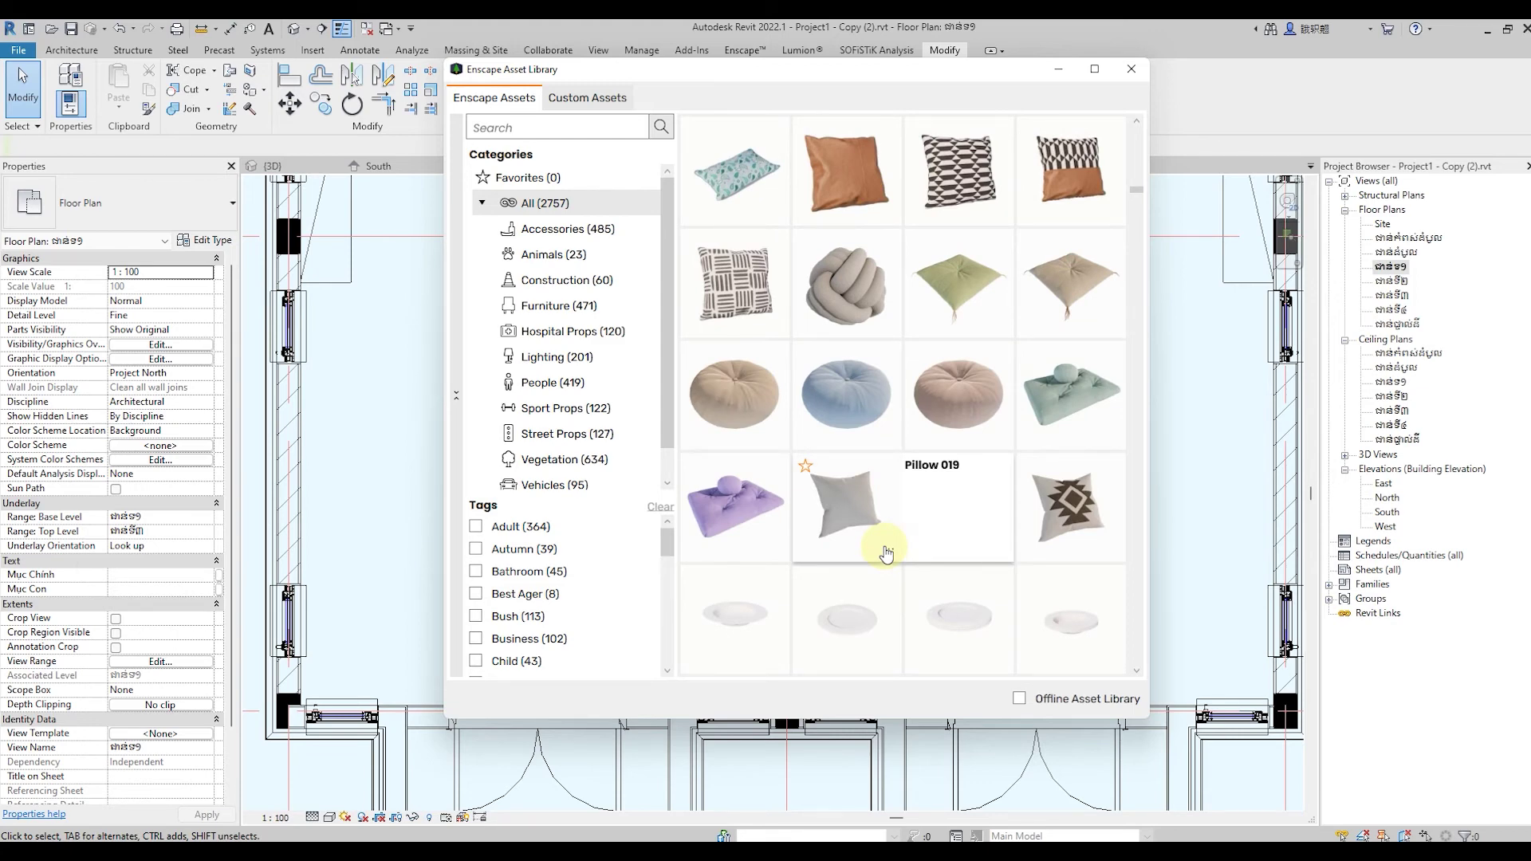
pyautogui.scroll(2, 884, 549)
pyautogui.scroll(2, 882, 547)
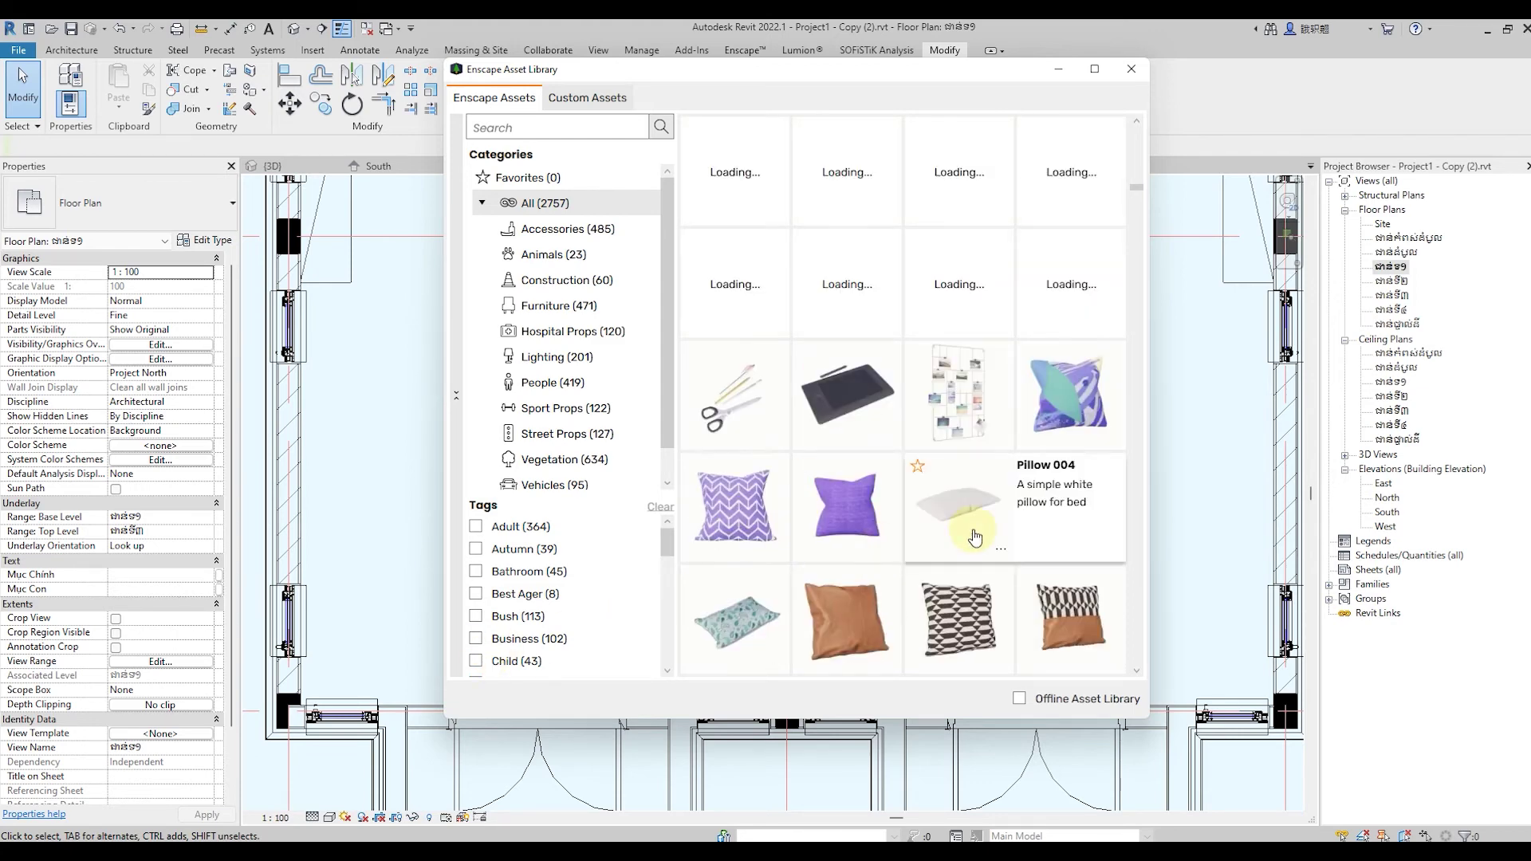
pyautogui.scroll(3, 903, 575)
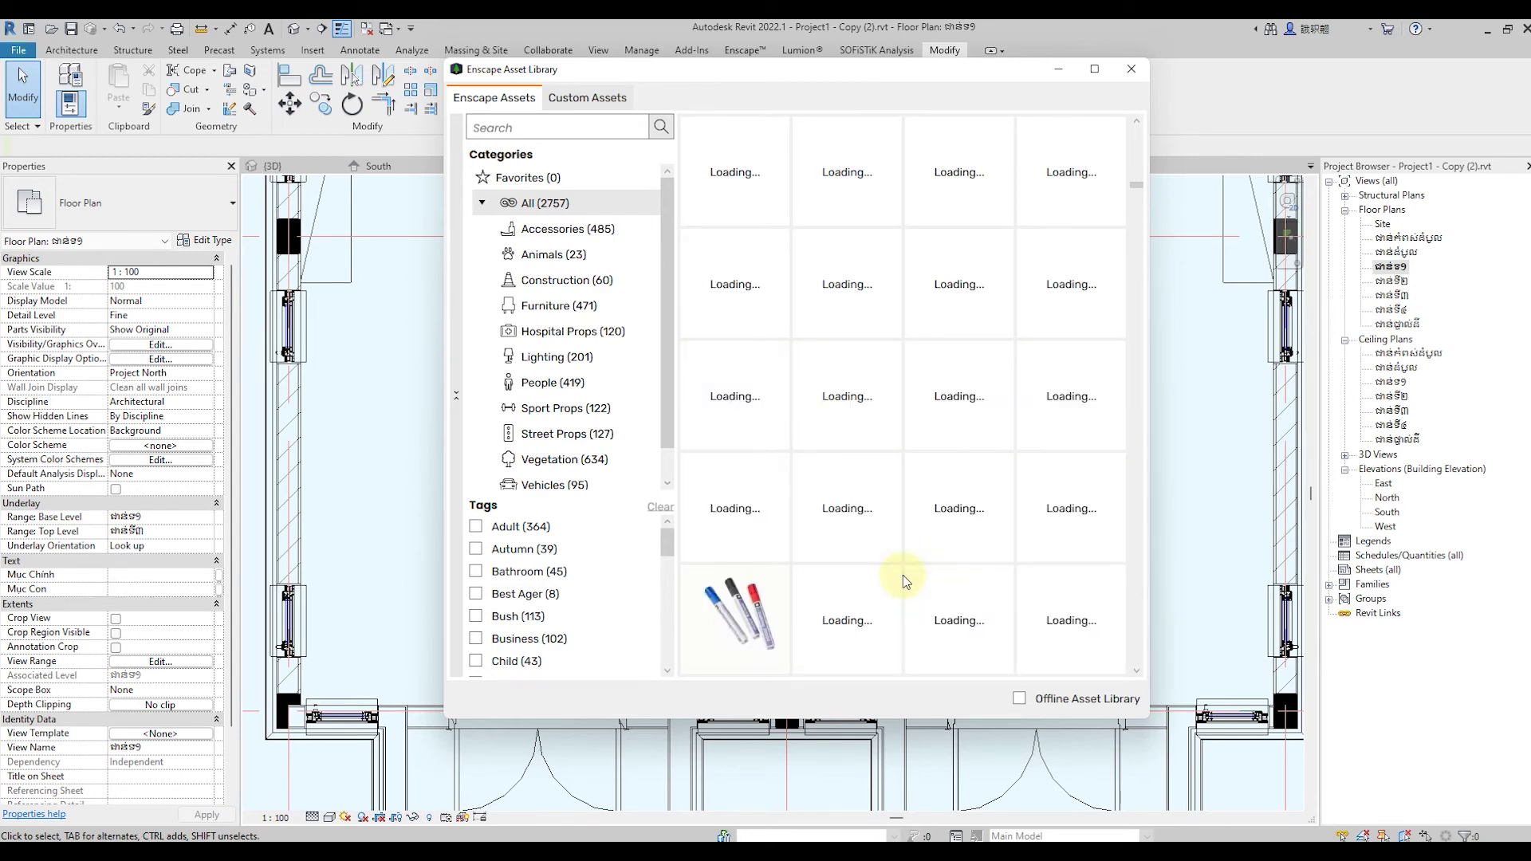
pyautogui.scroll(-4, 903, 576)
pyautogui.scroll(2, 913, 574)
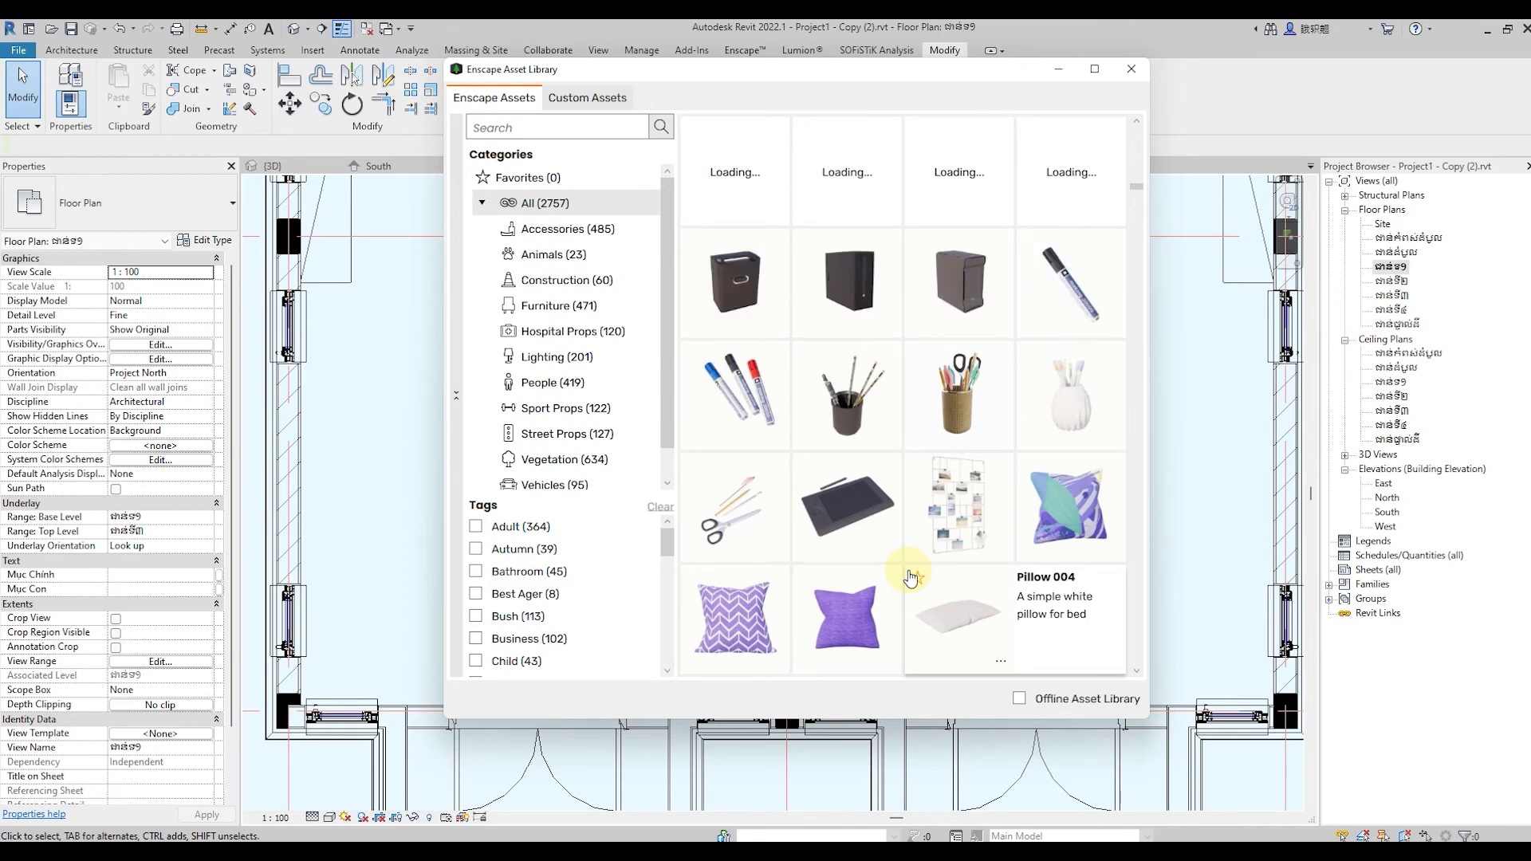
pyautogui.scroll(2, 911, 576)
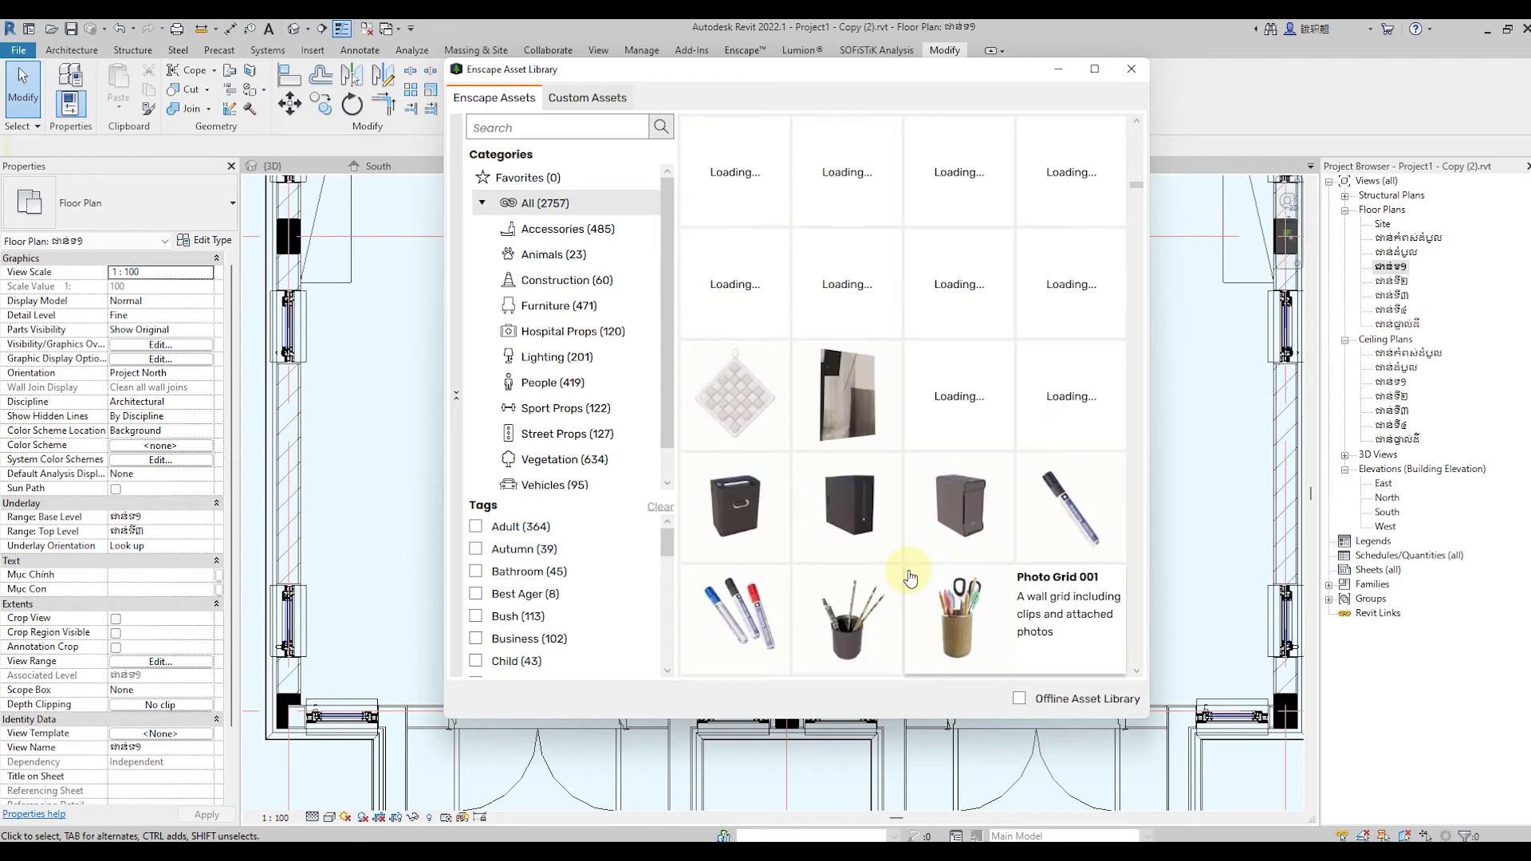
pyautogui.scroll(2, 912, 576)
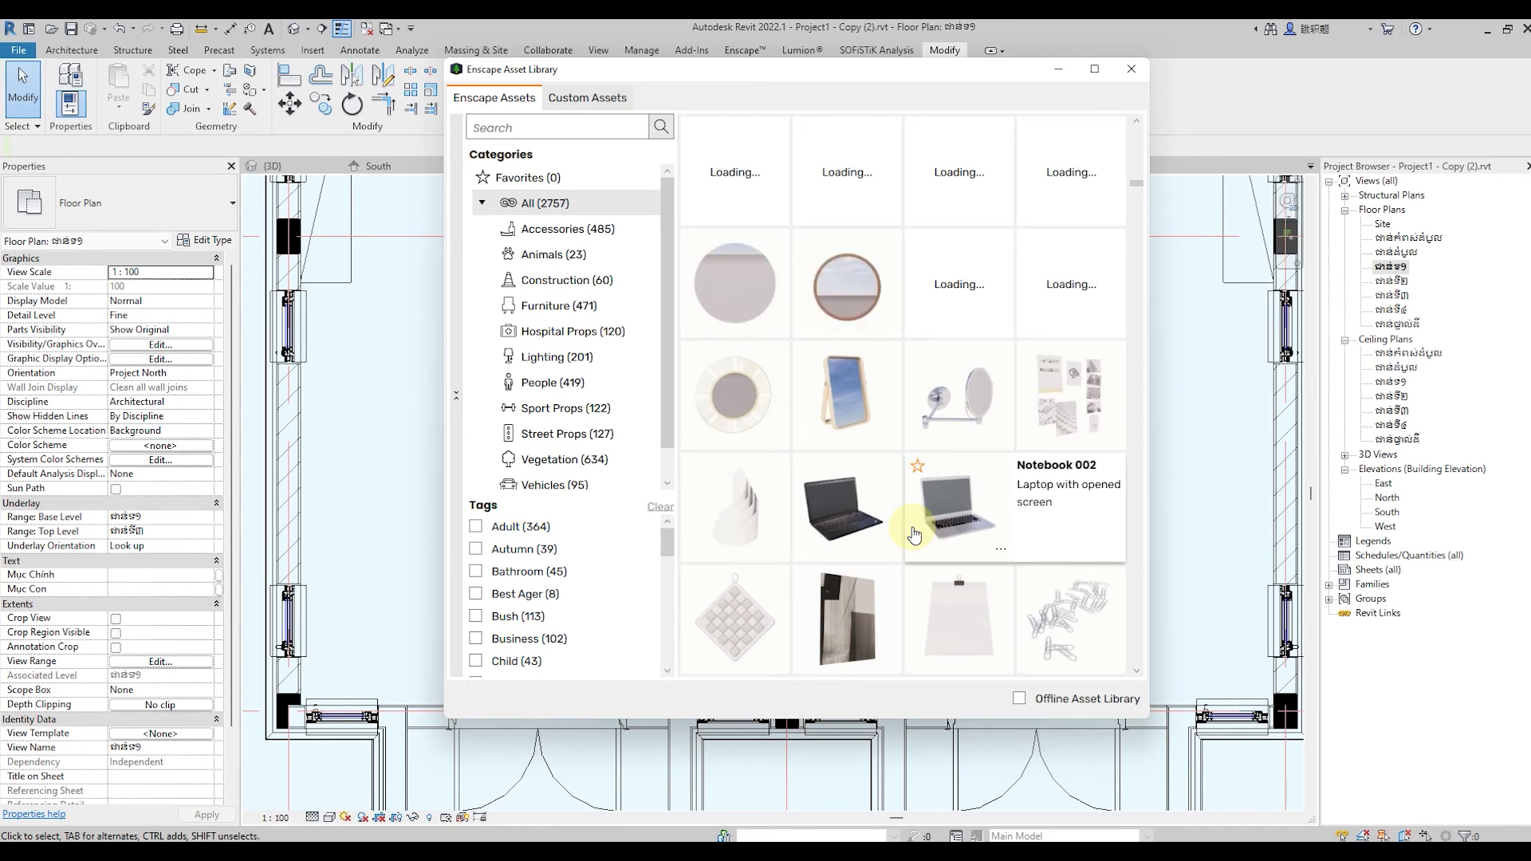
pyautogui.click(914, 535)
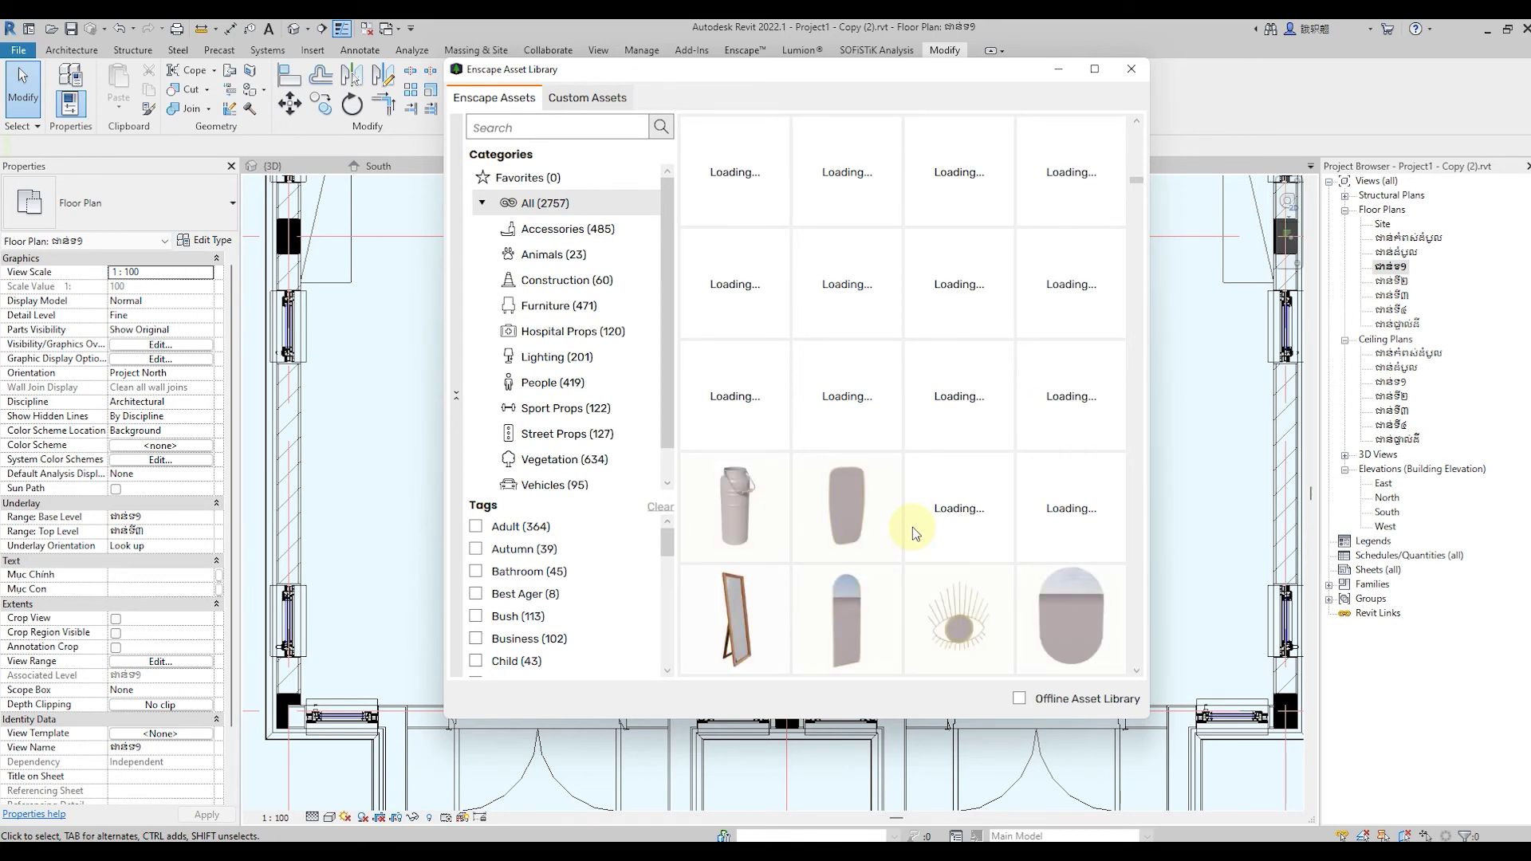
pyautogui.scroll(-3, 913, 528)
pyautogui.scroll(-2, 912, 528)
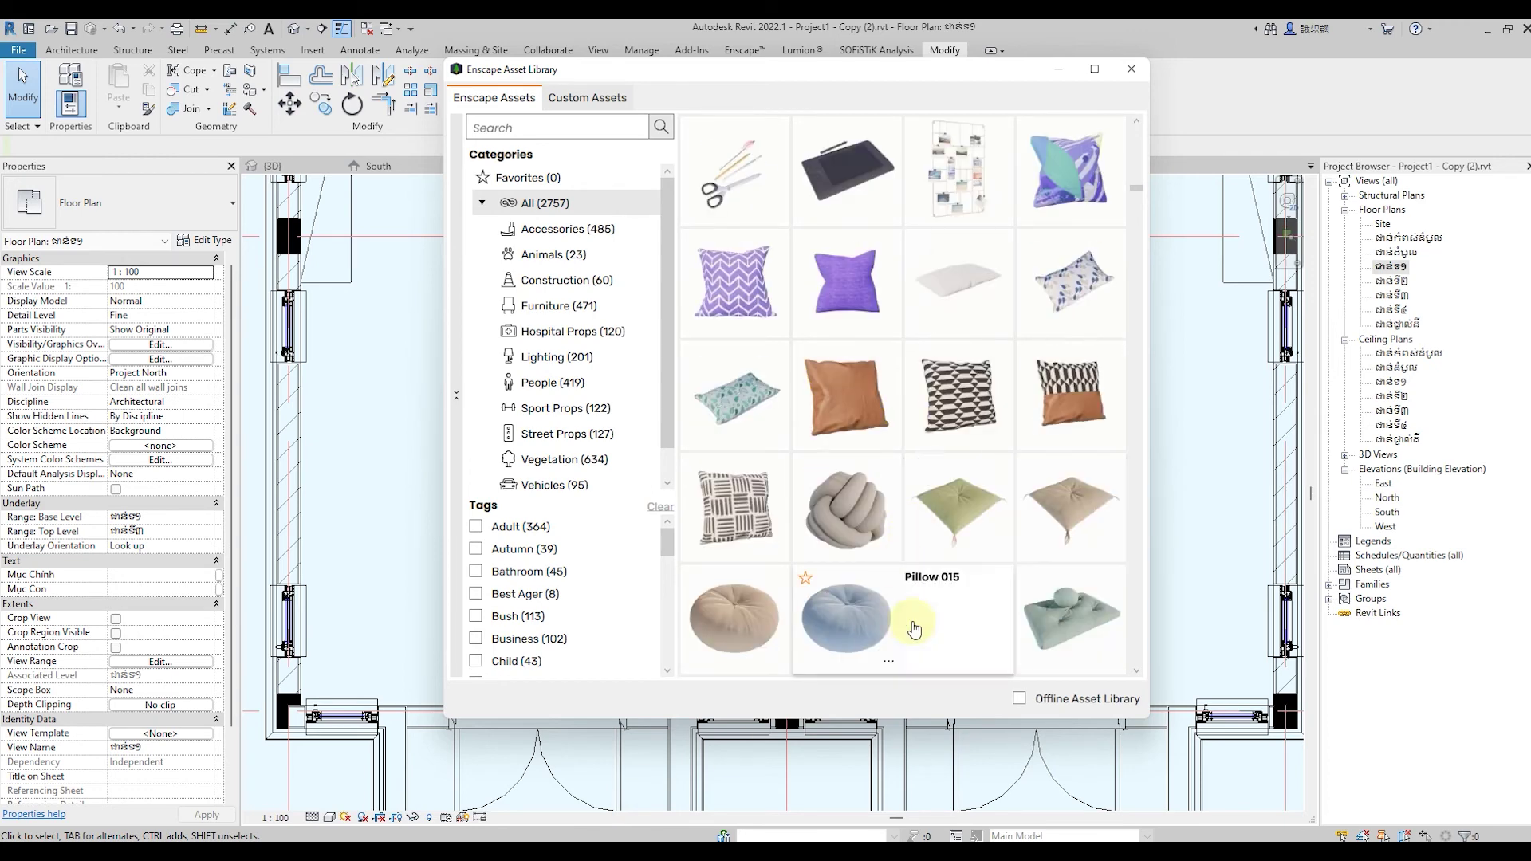
pyautogui.scroll(-2, 885, 622)
pyautogui.scroll(-3, 1059, 600)
pyautogui.scroll(-3, 1061, 600)
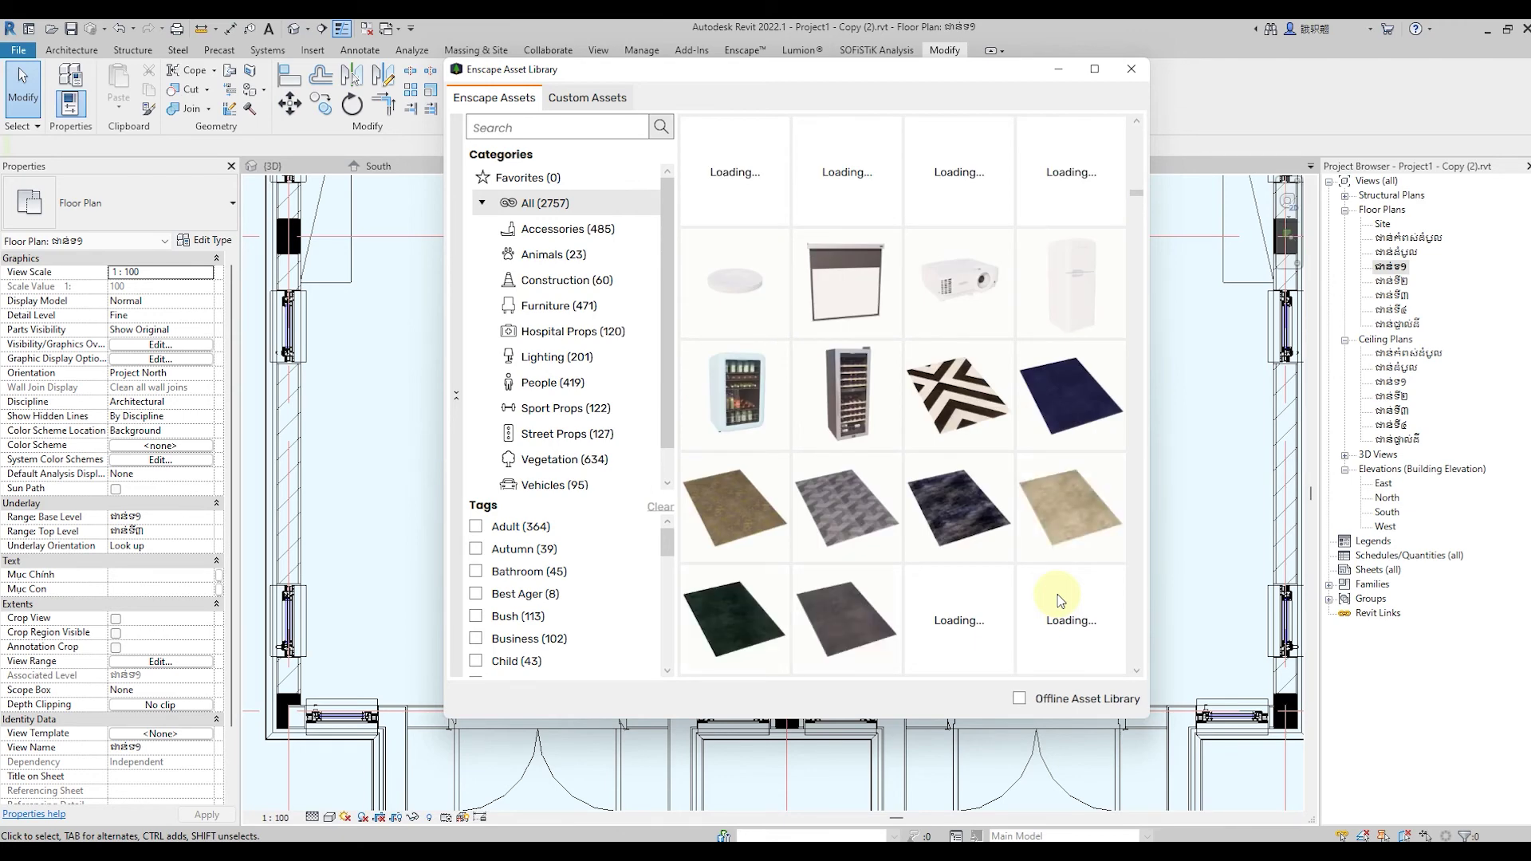
# Place Rug 005 at the midpoint of the bed's left edge and close the library
pyautogui.click(955, 282)
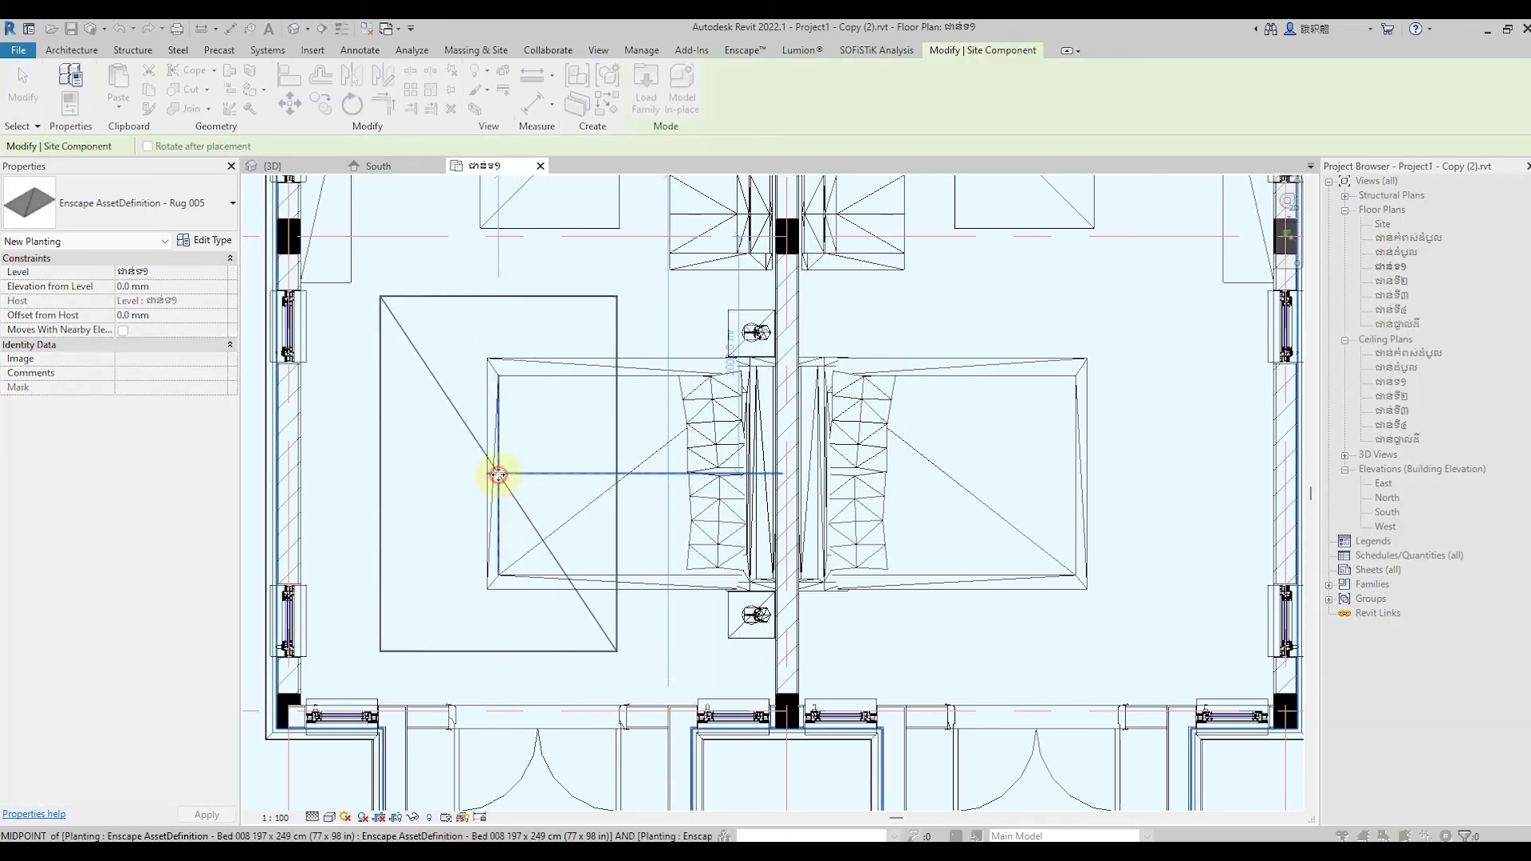
pyautogui.click(497, 473)
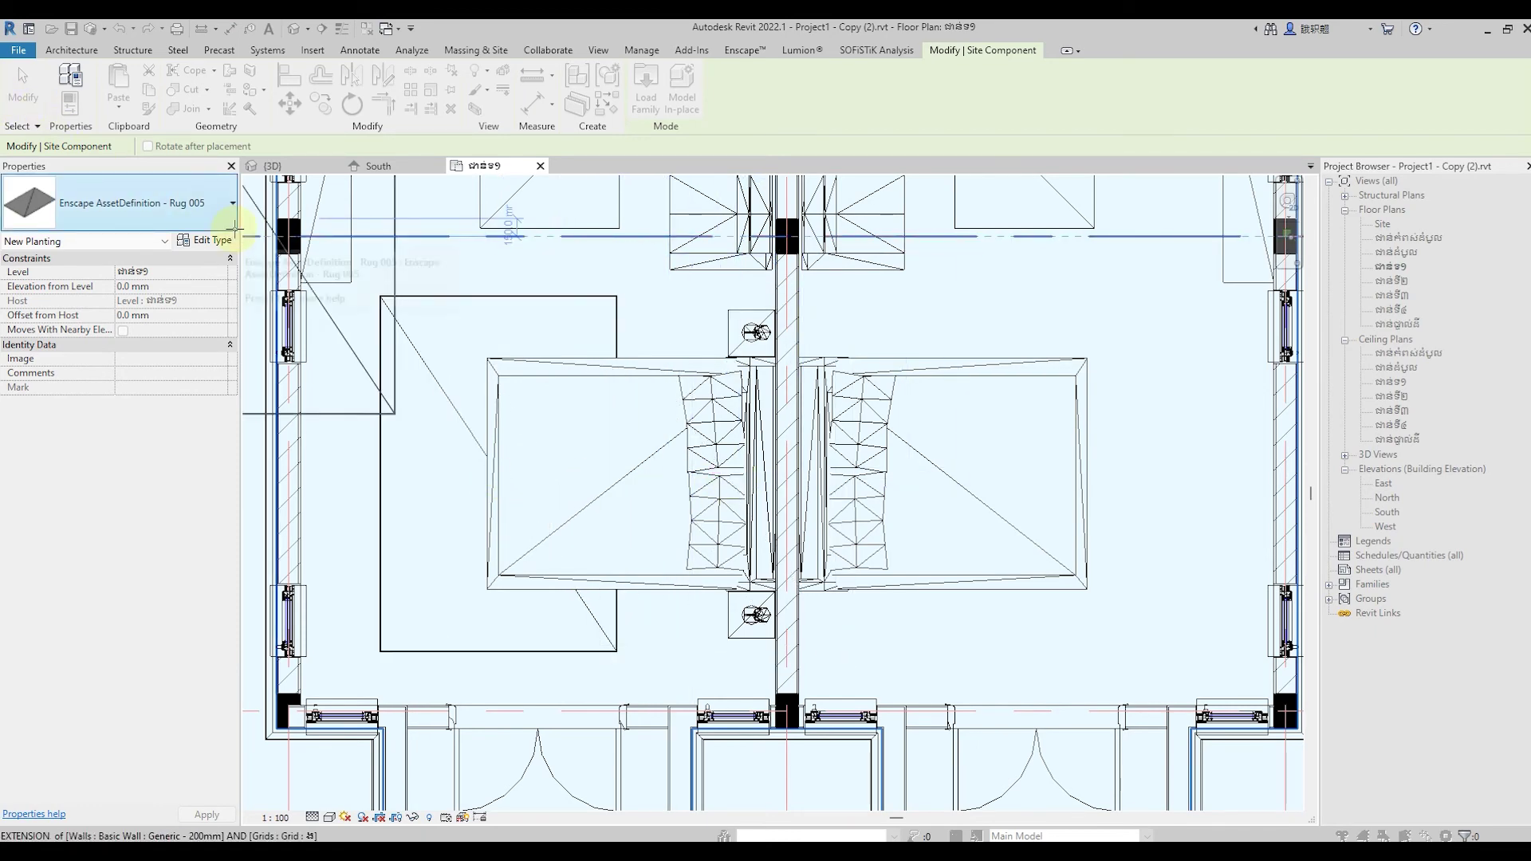
pyautogui.press('Escape')
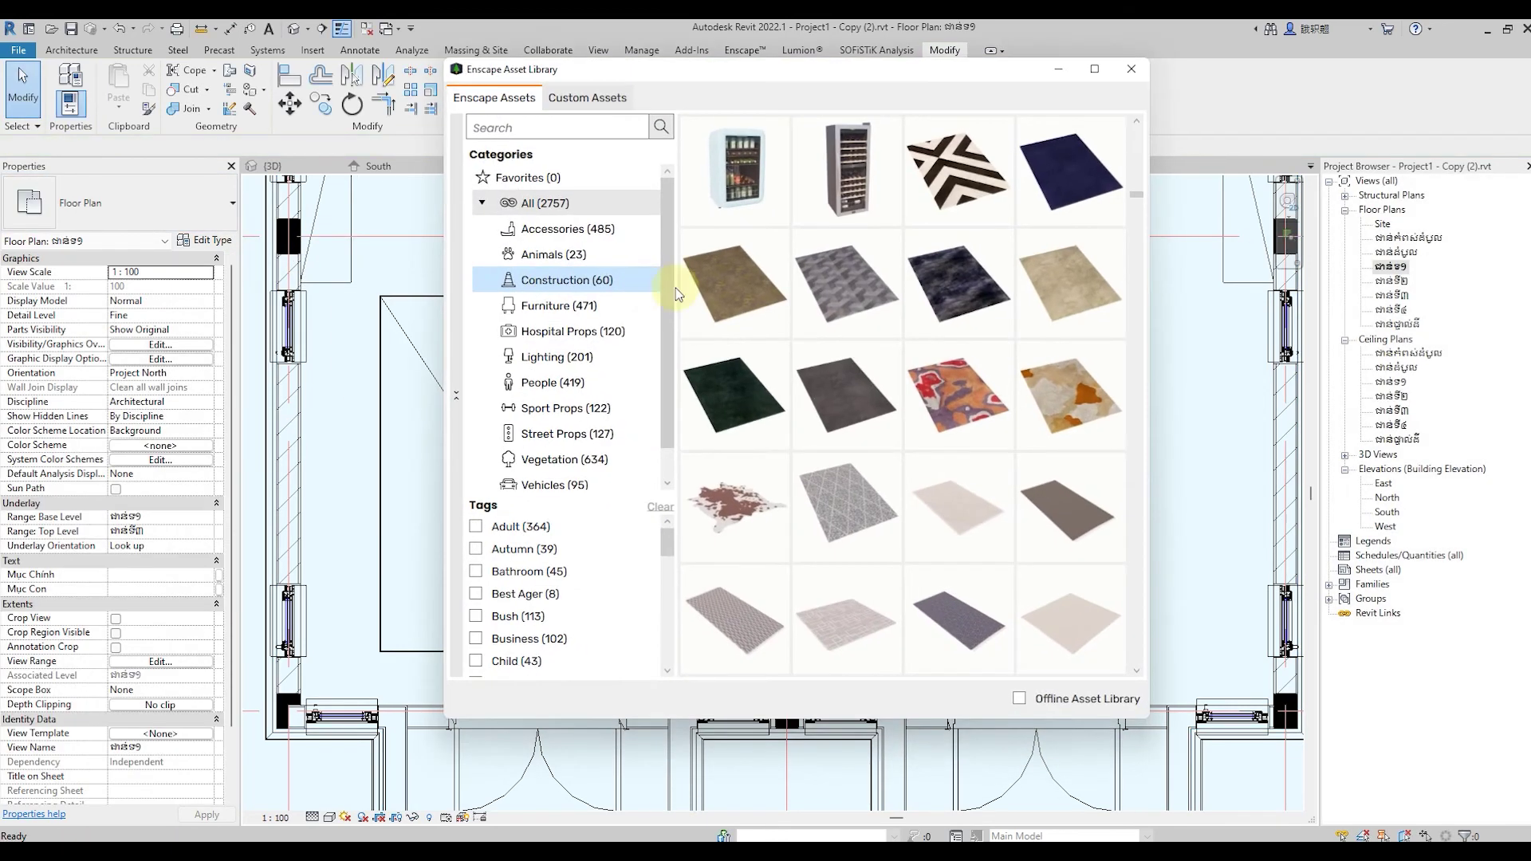
pyautogui.click(1062, 67)
# Change Rug 005's type Height from 13 mm to 11 mm
pyautogui.click(519, 303)
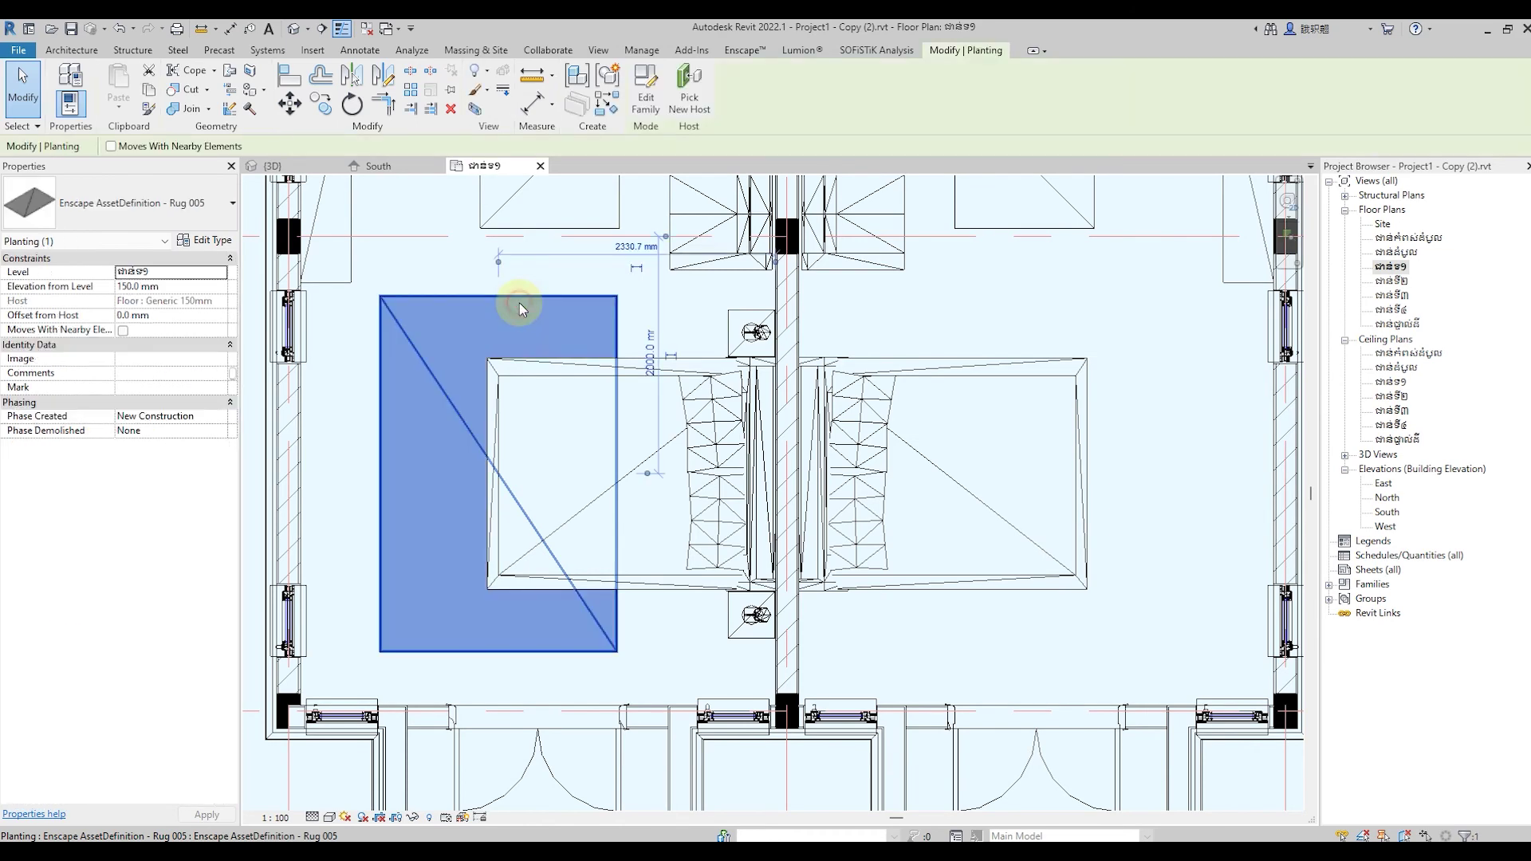
pyautogui.click(205, 240)
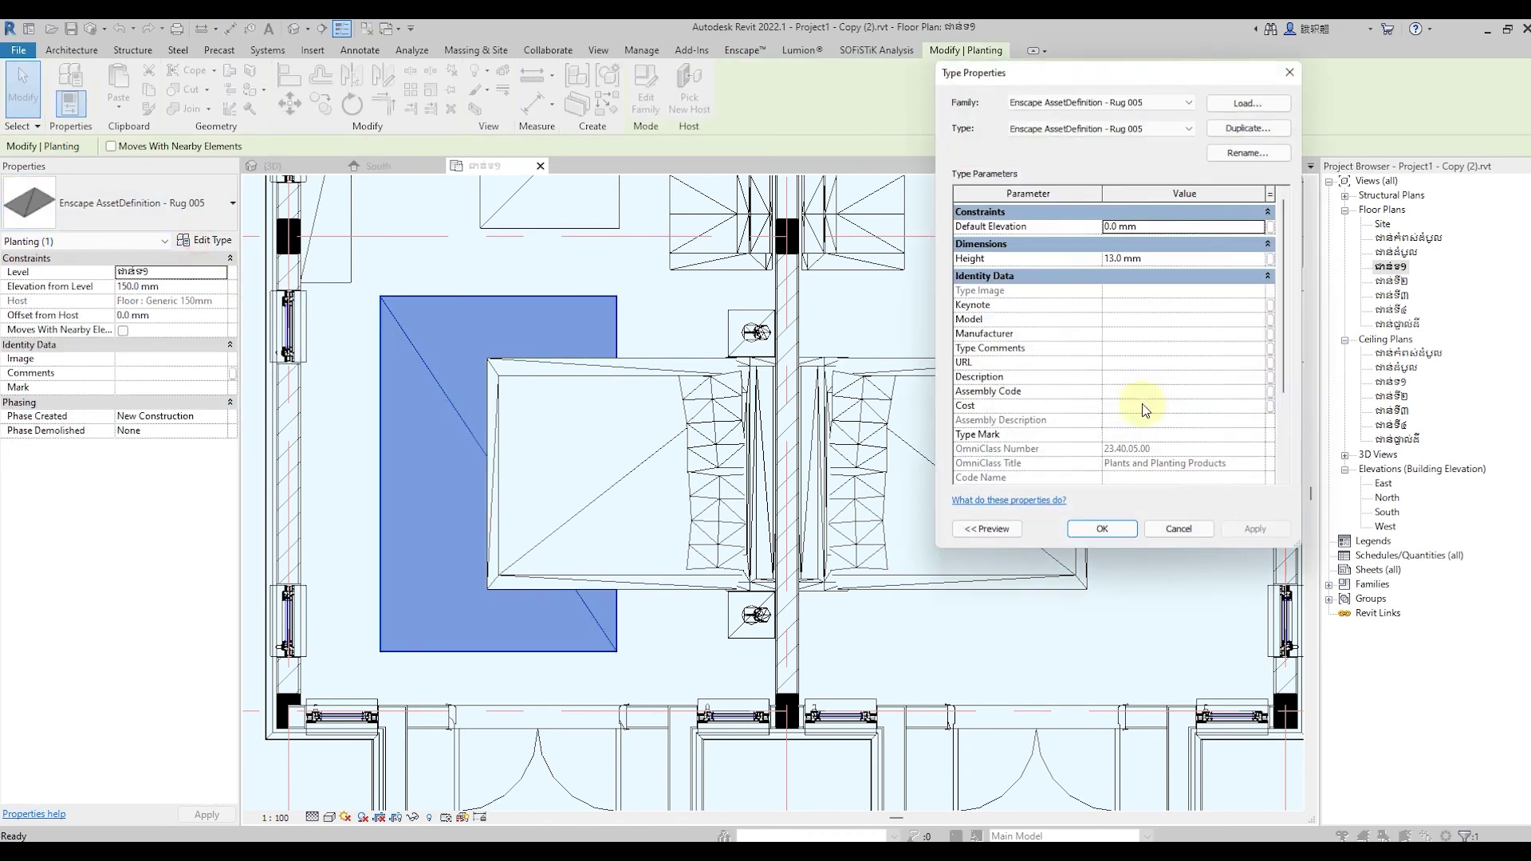
pyautogui.click(1150, 259)
pyautogui.write('11')
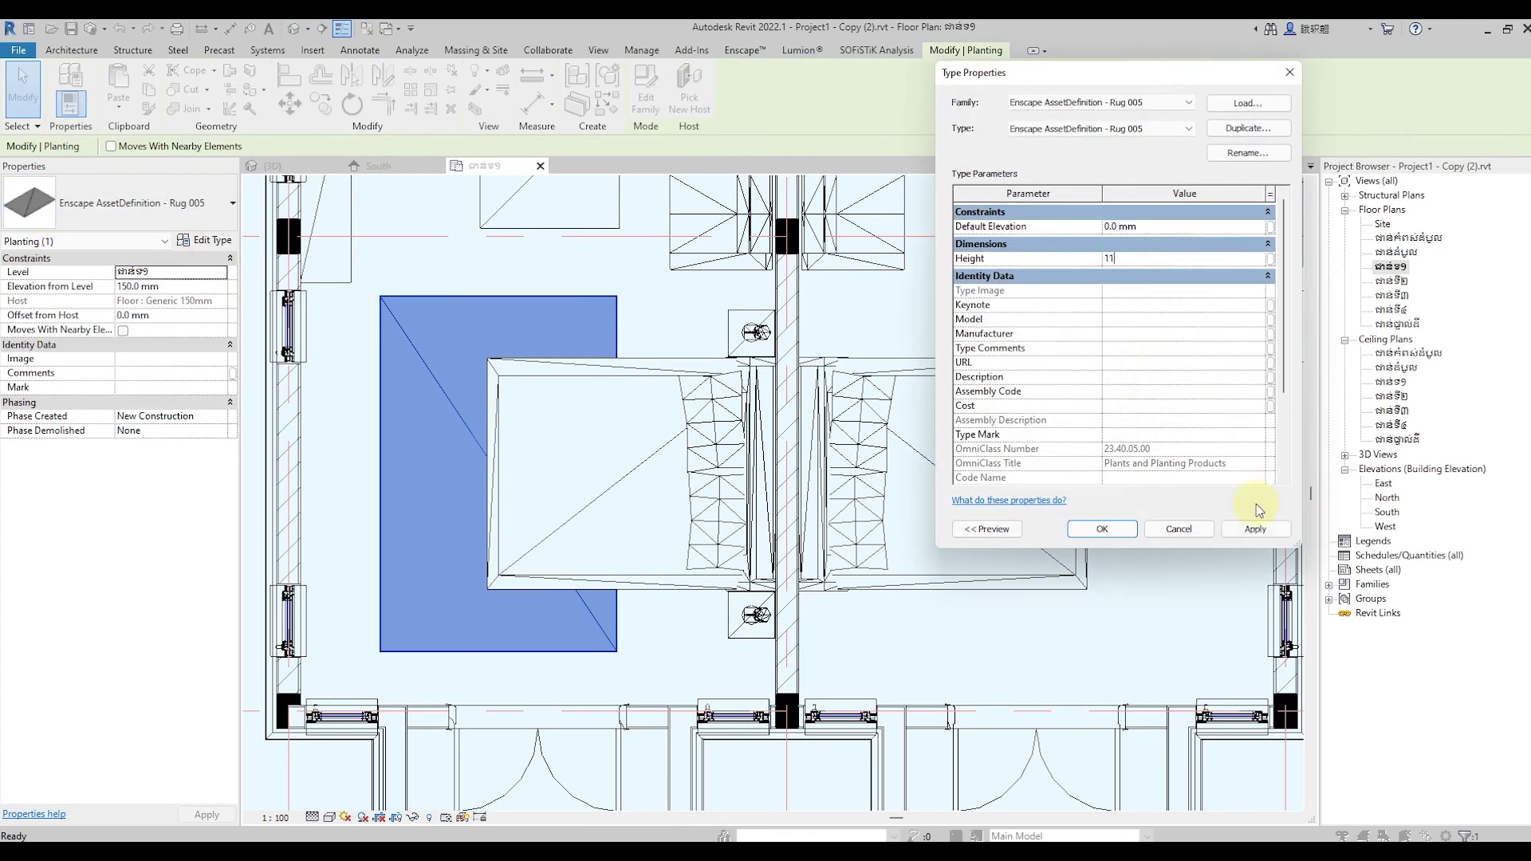
pyautogui.click(1258, 529)
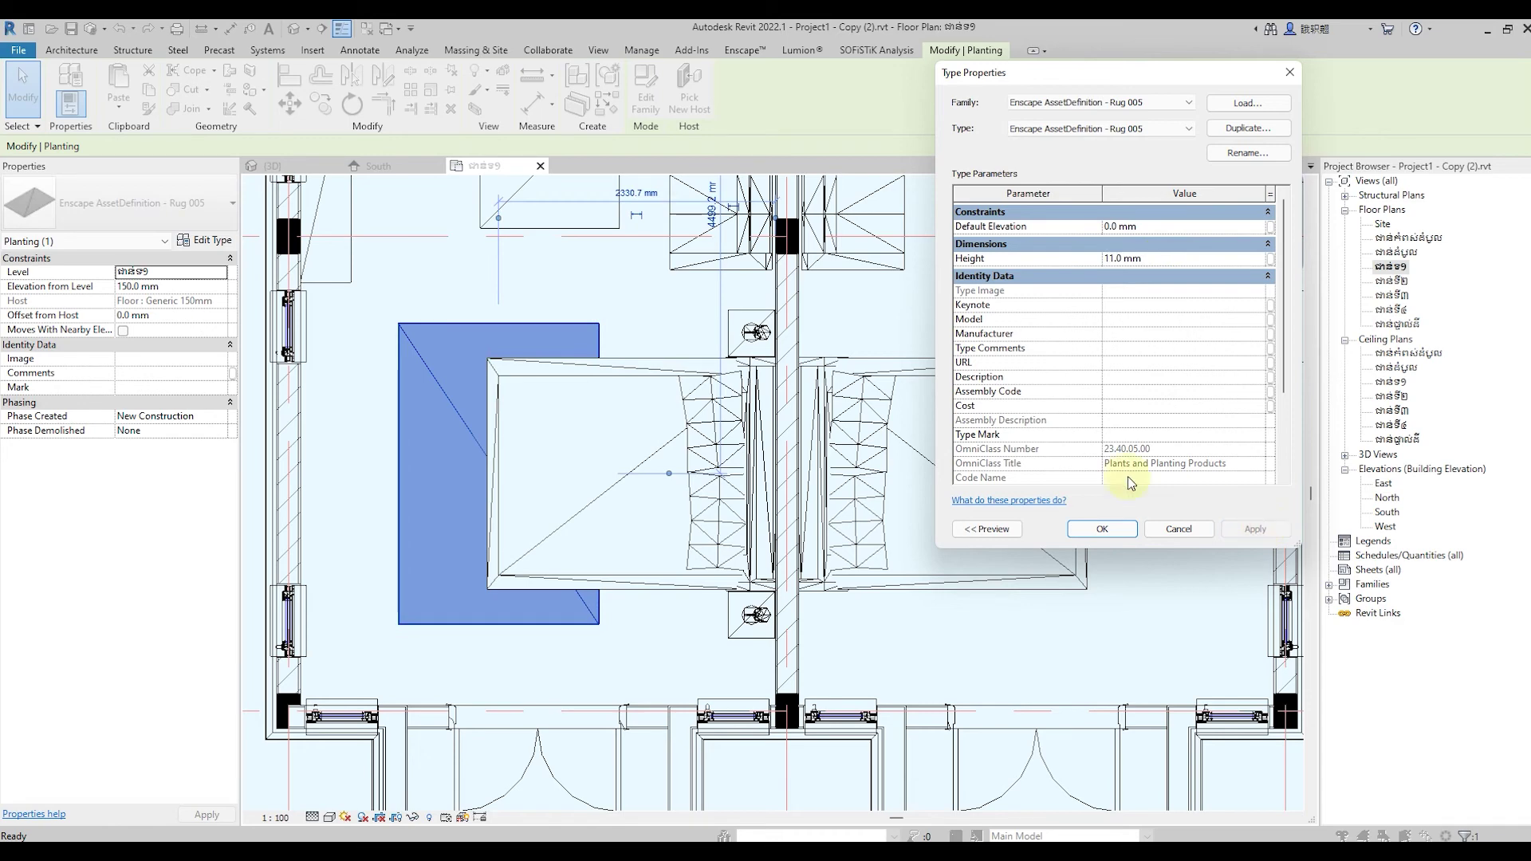
pyautogui.click(1117, 530)
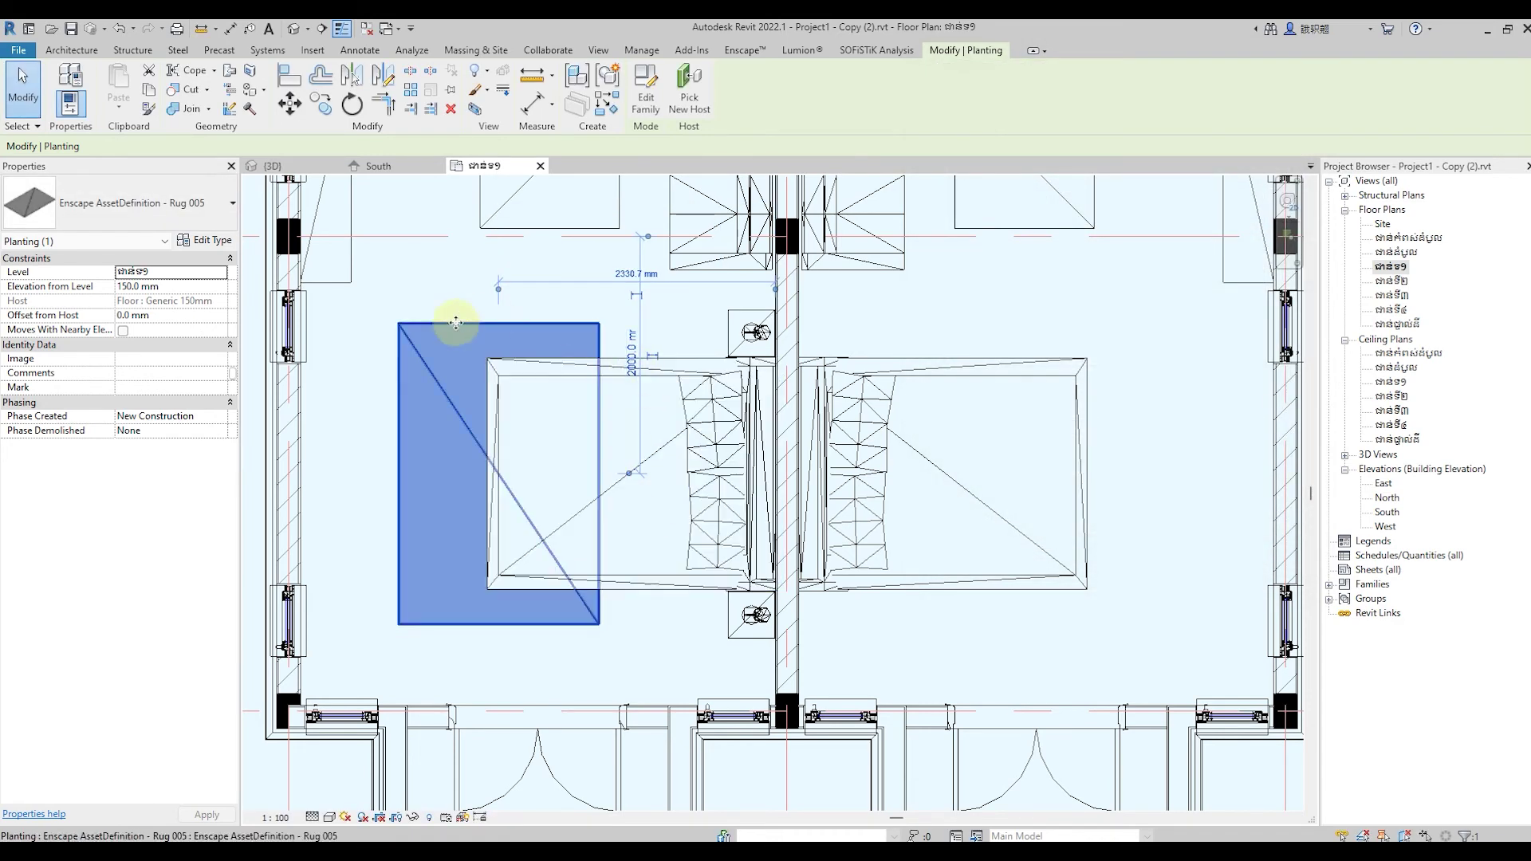
pyautogui.press('Escape')
# Zoom the floor plan in on both beds with their stools, lamps, armchairs and Rug 005
pyautogui.scroll(-3, 895, 534)
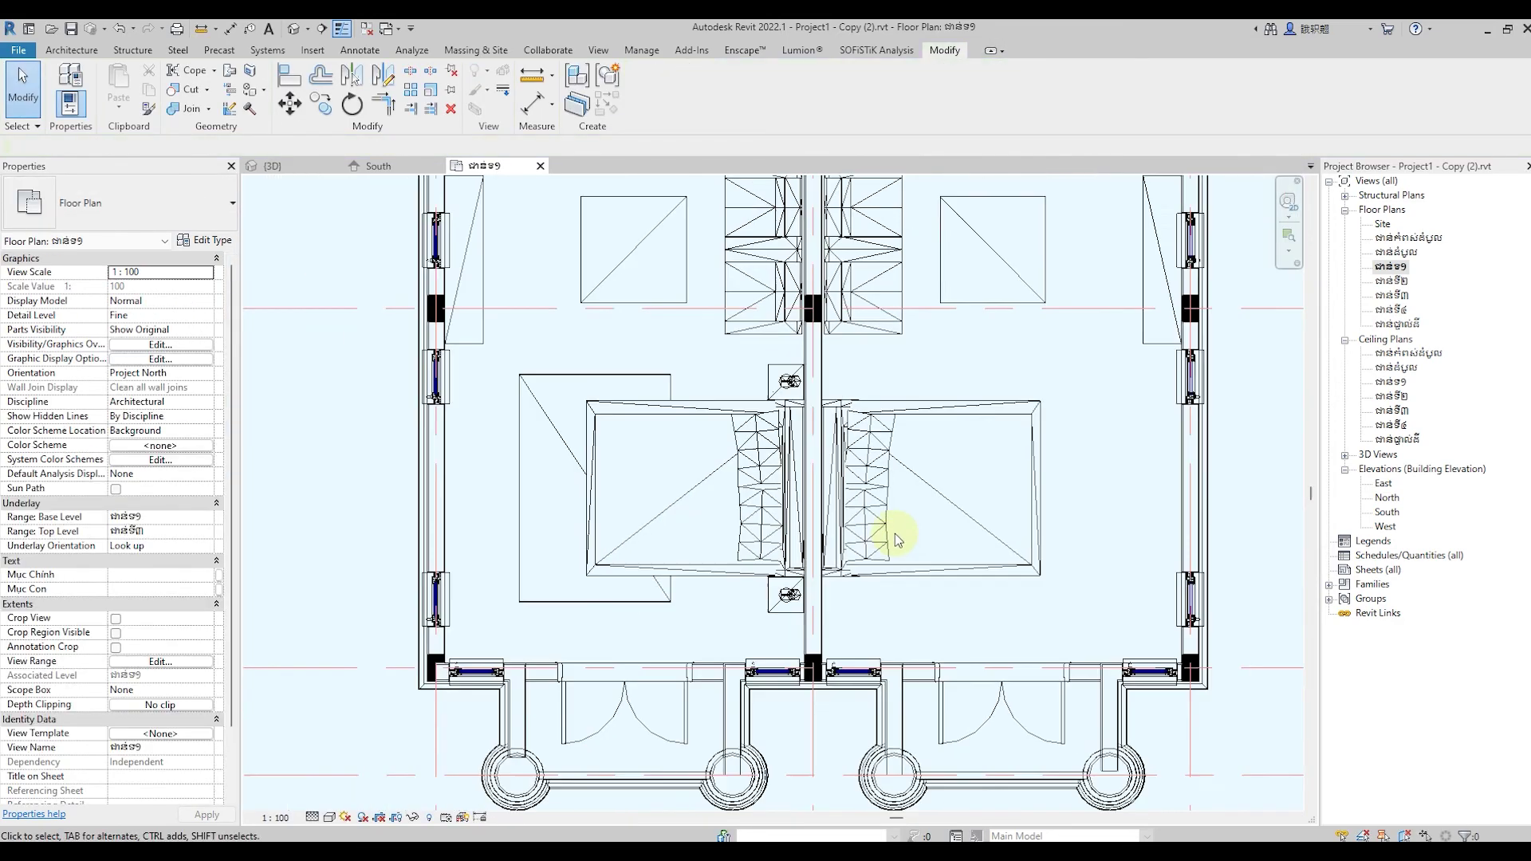
pyautogui.scroll(-2, 420, 606)
pyautogui.scroll(-2, 493, 580)
pyautogui.scroll(-2, 493, 581)
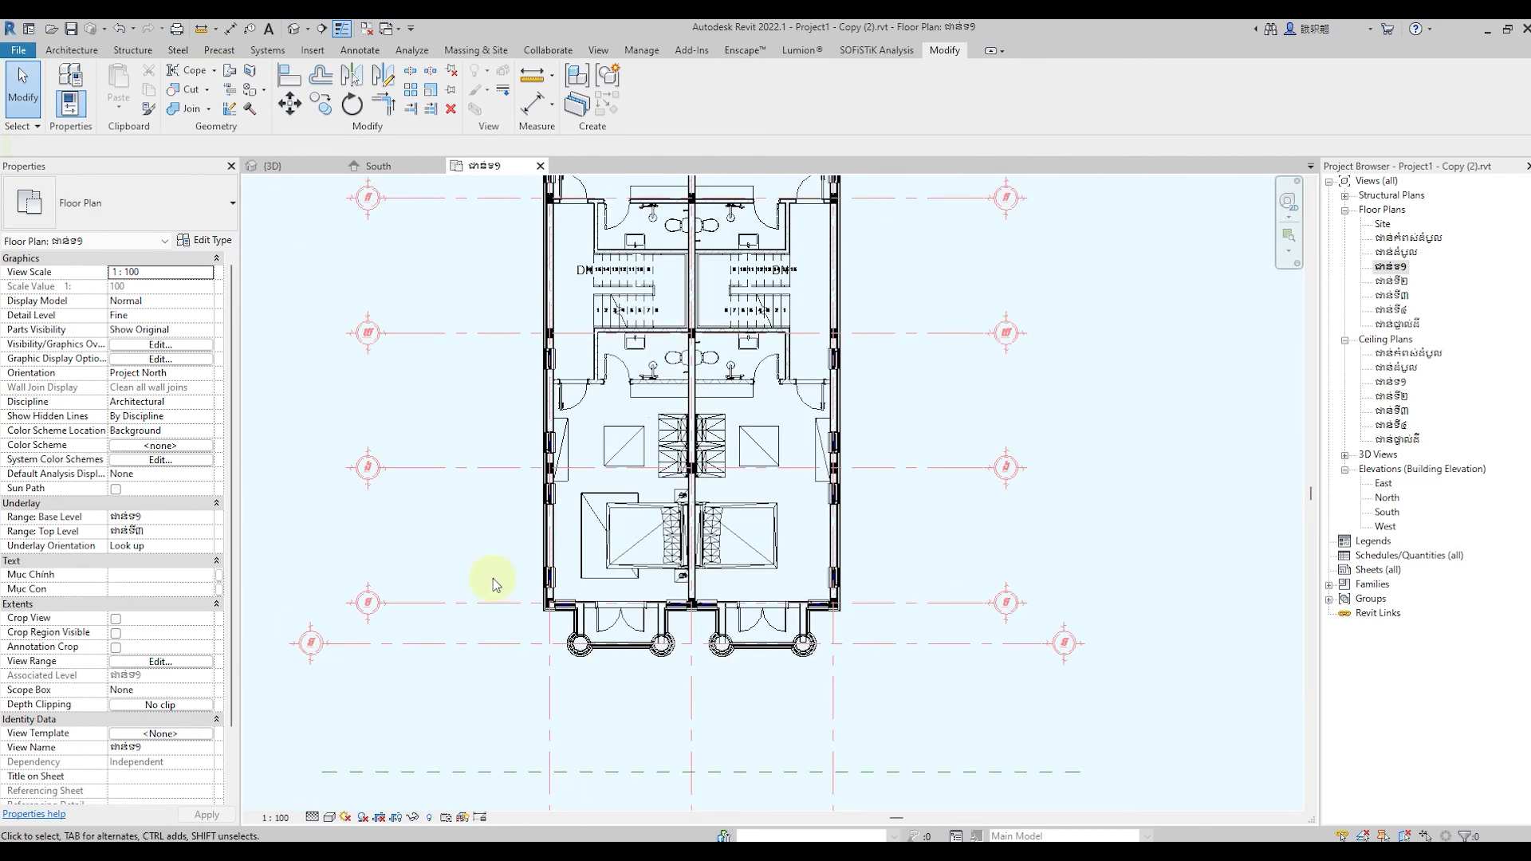
pyautogui.scroll(1, 493, 578)
pyautogui.scroll(1, 493, 578)
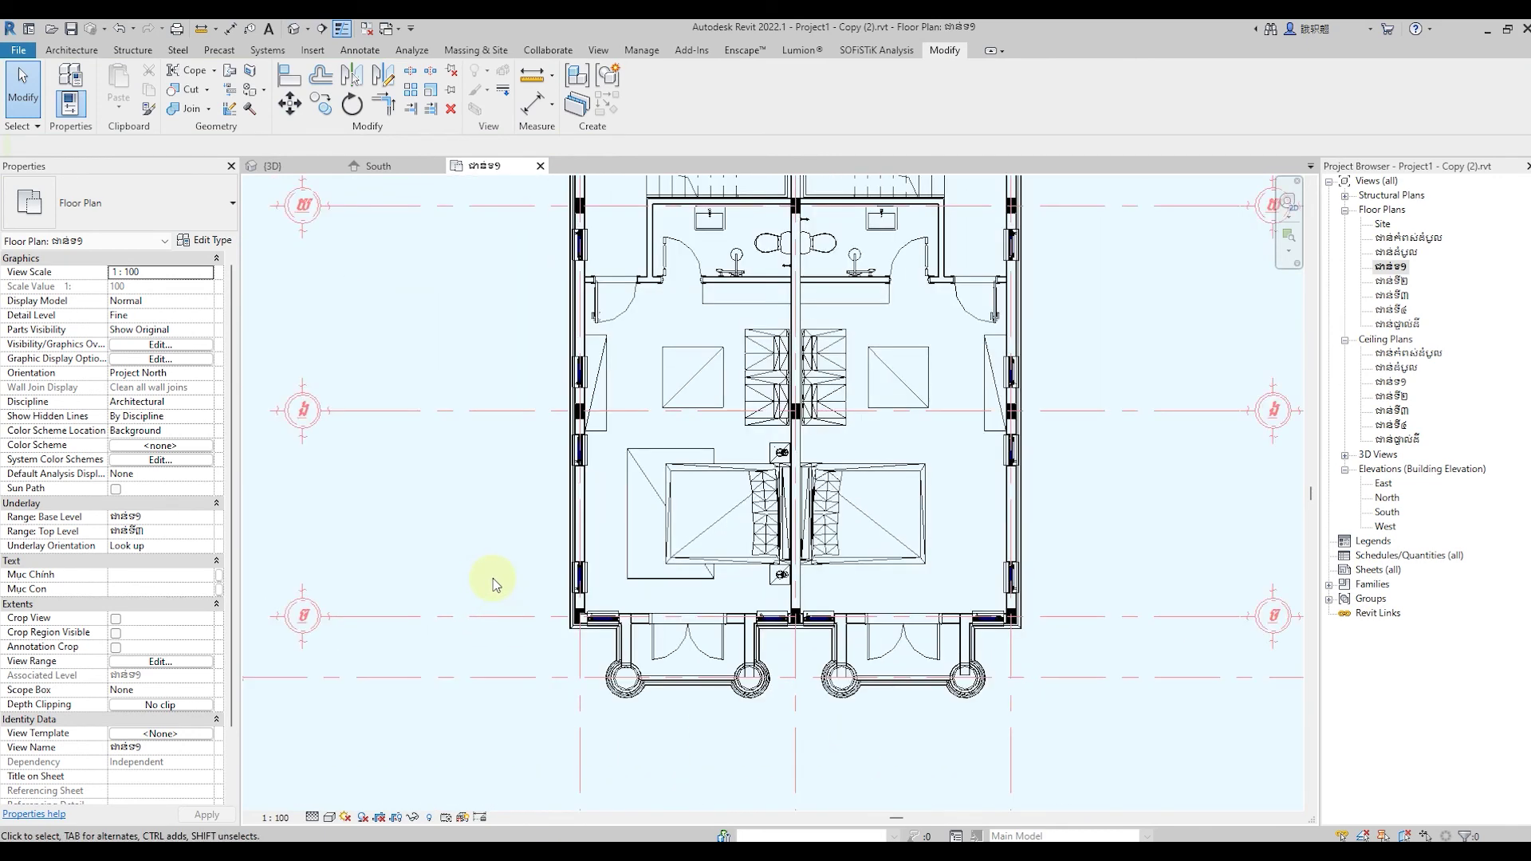
pyautogui.scroll(1, 493, 578)
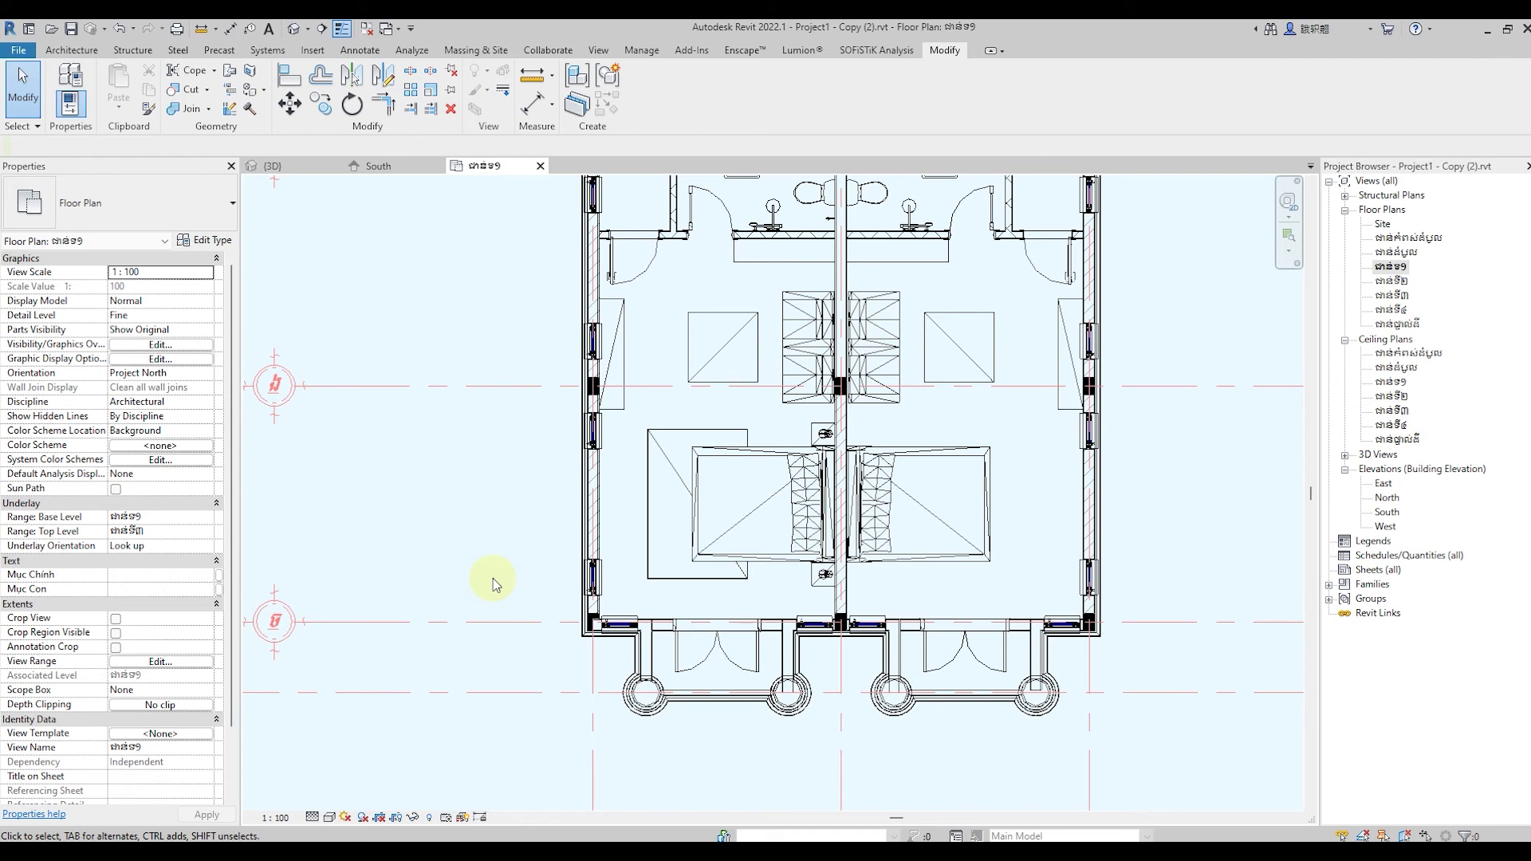
# Reopen the Enscape Asset Library and browse down to teapots, telephones and throws like Throw 002
pyautogui.click(1033, 798)
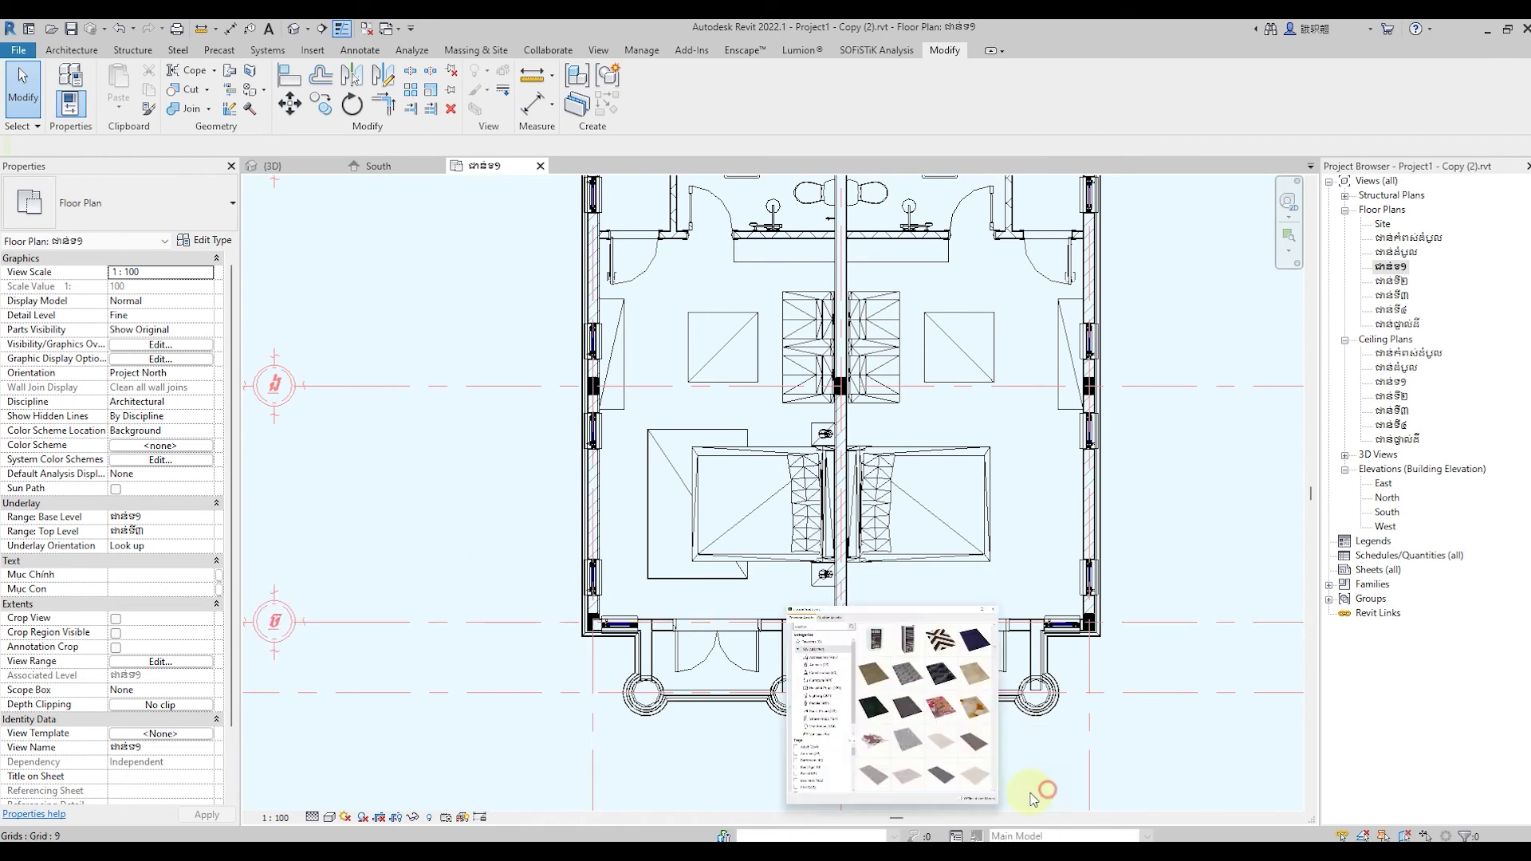
pyautogui.scroll(3, 878, 638)
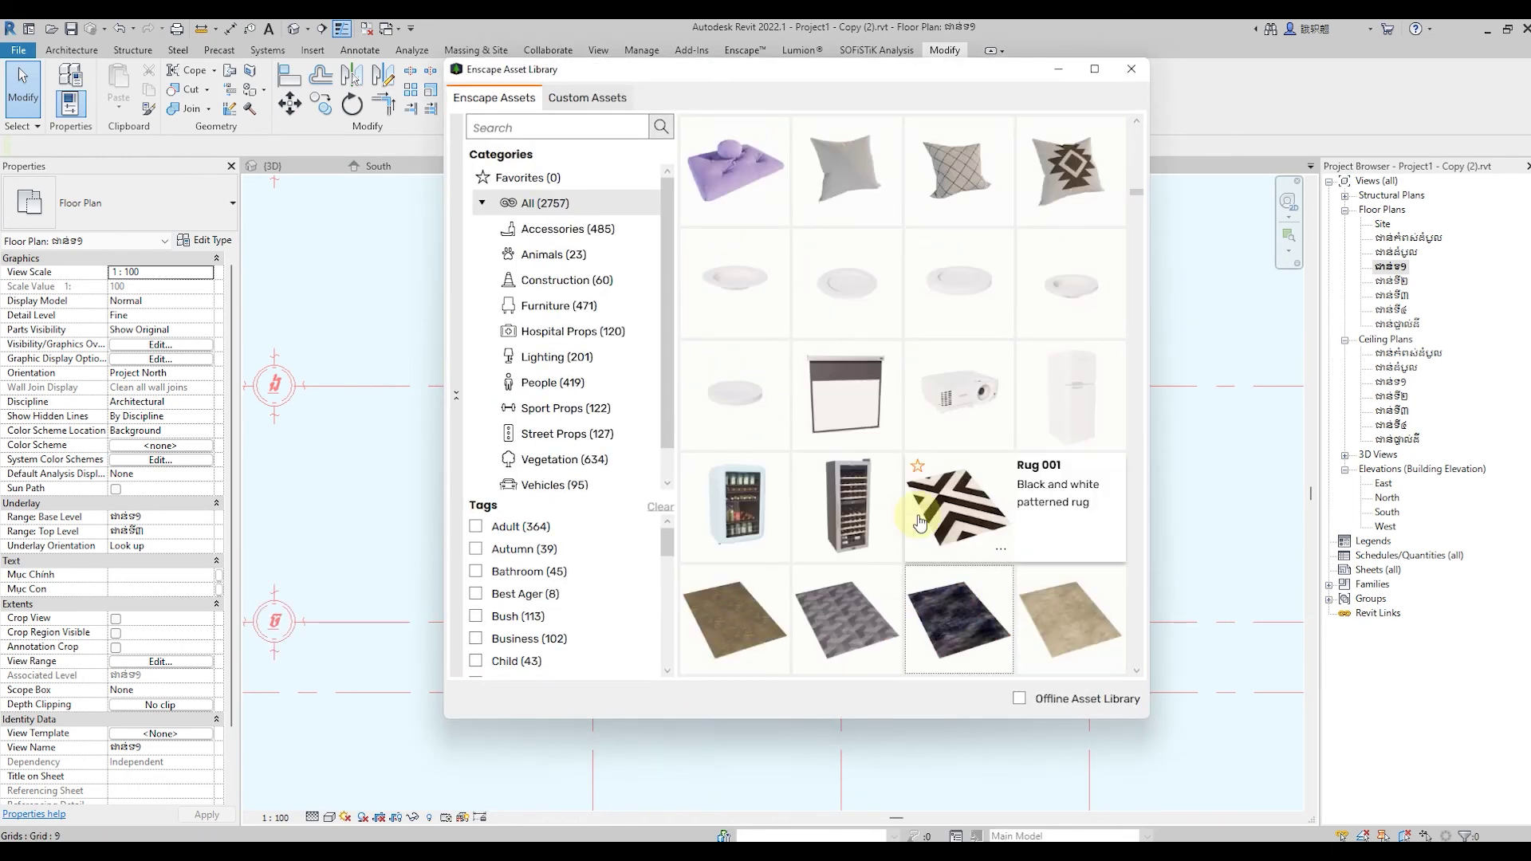
pyautogui.scroll(-4, 921, 518)
pyautogui.scroll(-5, 957, 511)
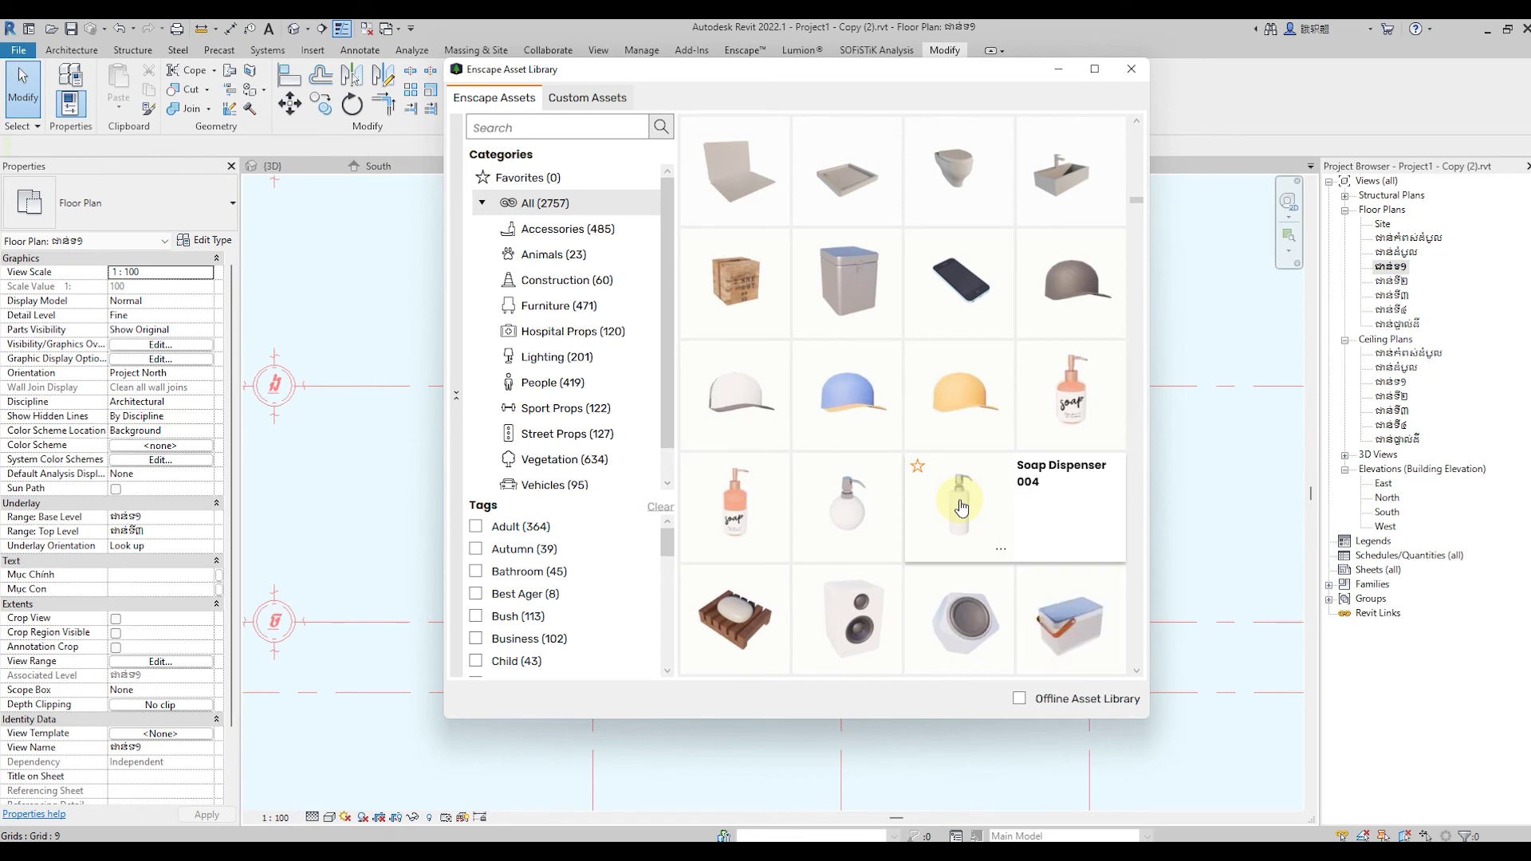
pyautogui.scroll(-4, 779, 548)
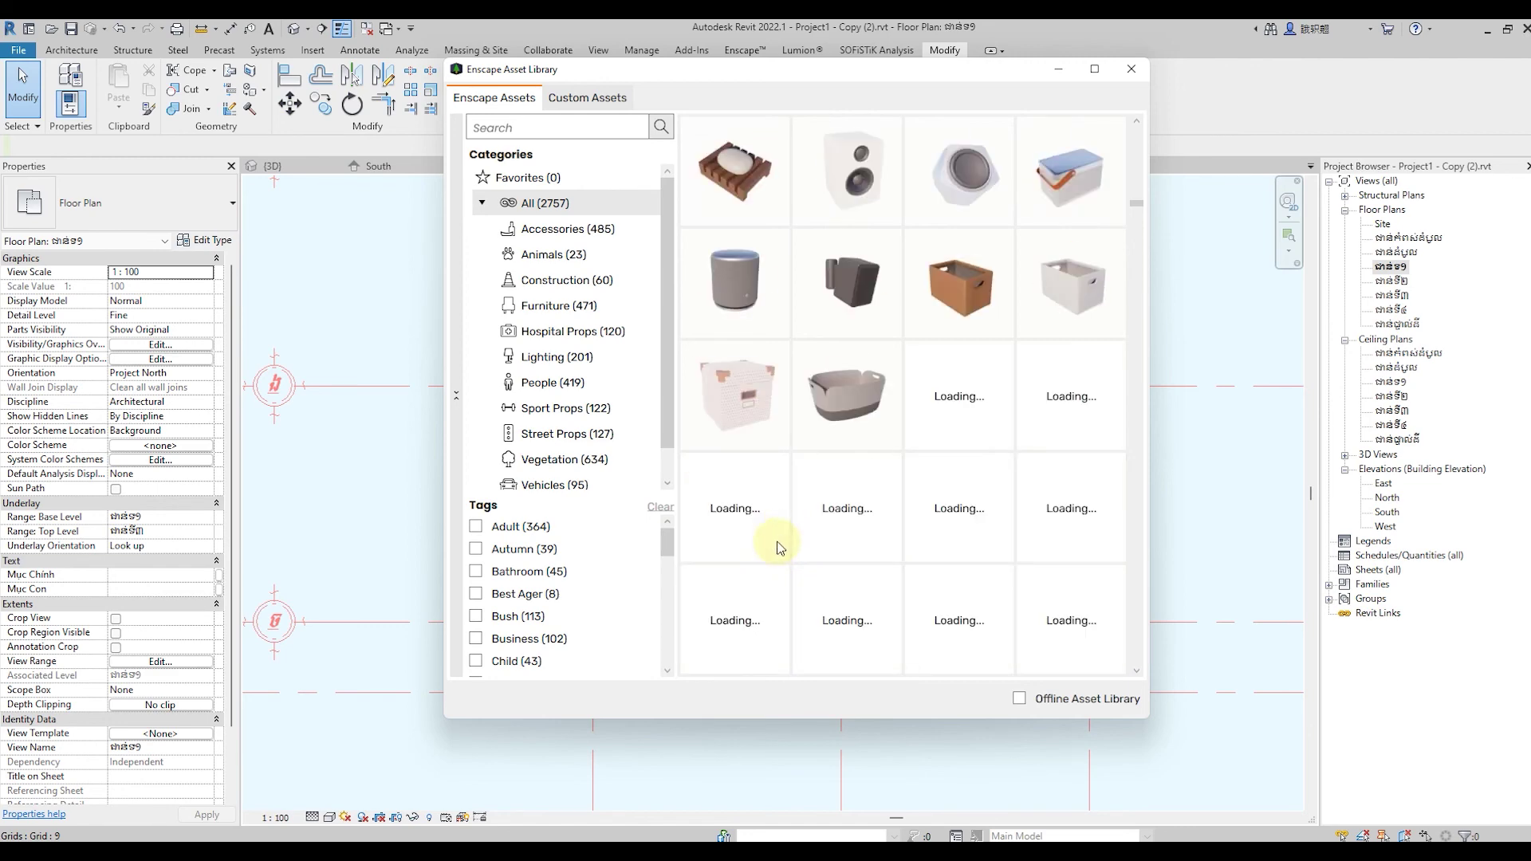
pyautogui.scroll(2, 856, 533)
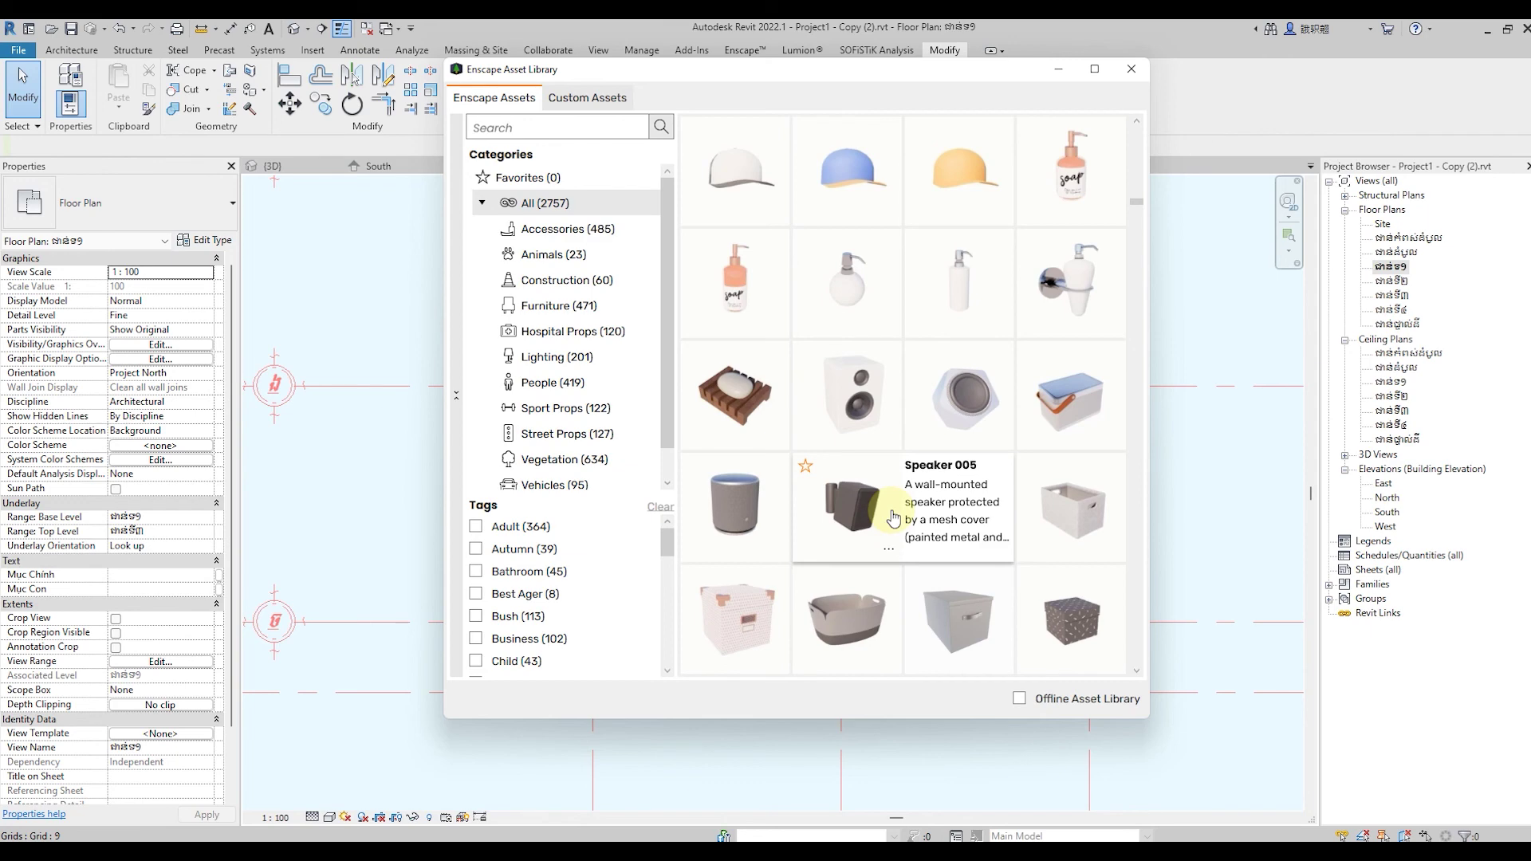
pyautogui.scroll(-1, 893, 520)
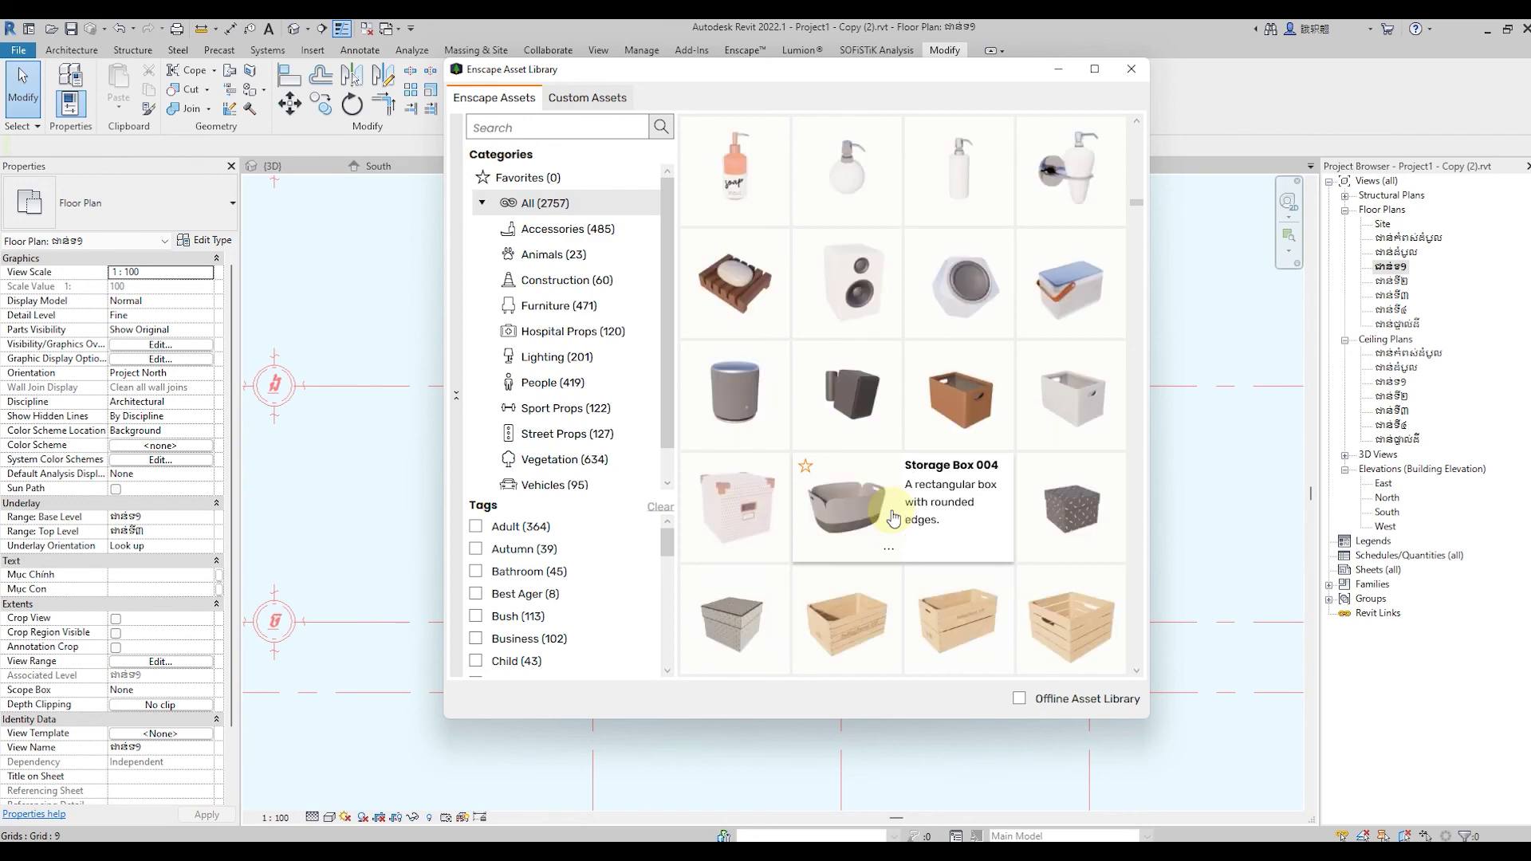
pyautogui.scroll(-1, 892, 520)
pyautogui.scroll(-1, 893, 519)
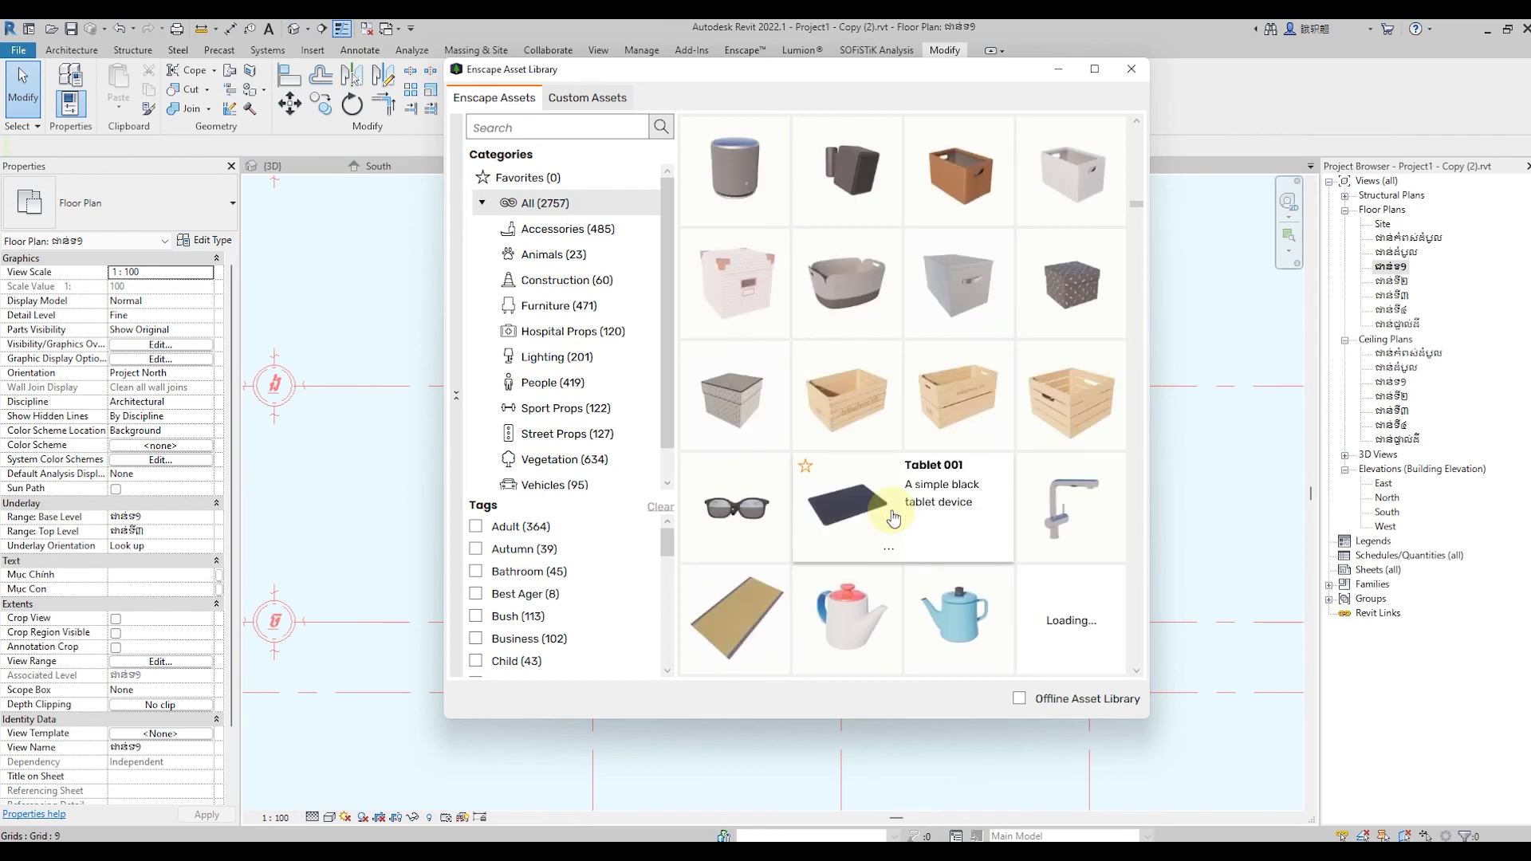
pyautogui.scroll(-3, 893, 518)
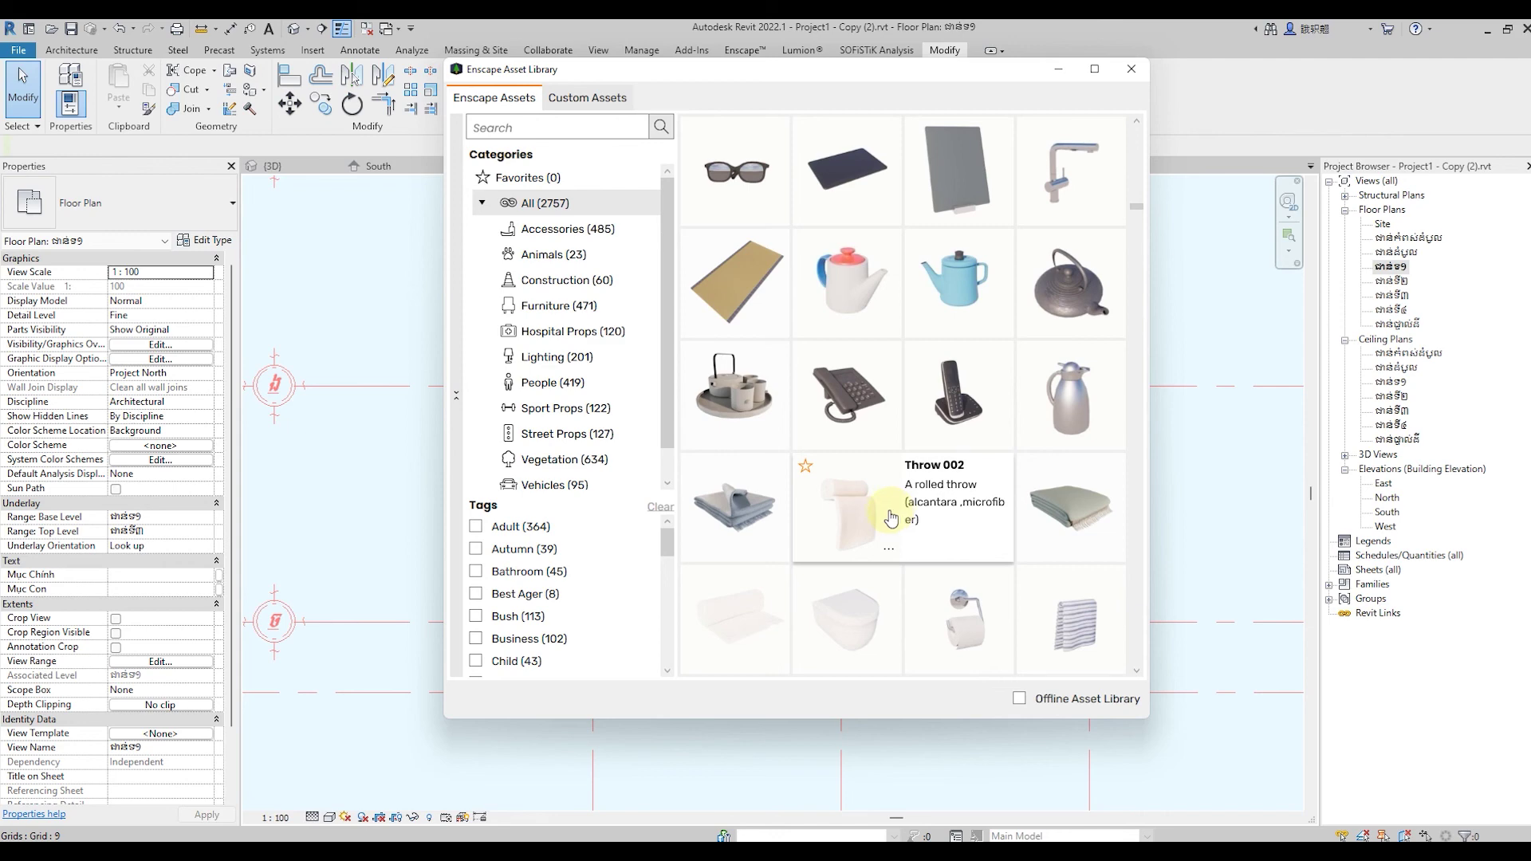
# Scroll the asset grid past toys, Tray 001, suitcases and Turntable 001 to the TV screens
pyautogui.scroll(2, 1028, 478)
pyautogui.scroll(2, 914, 514)
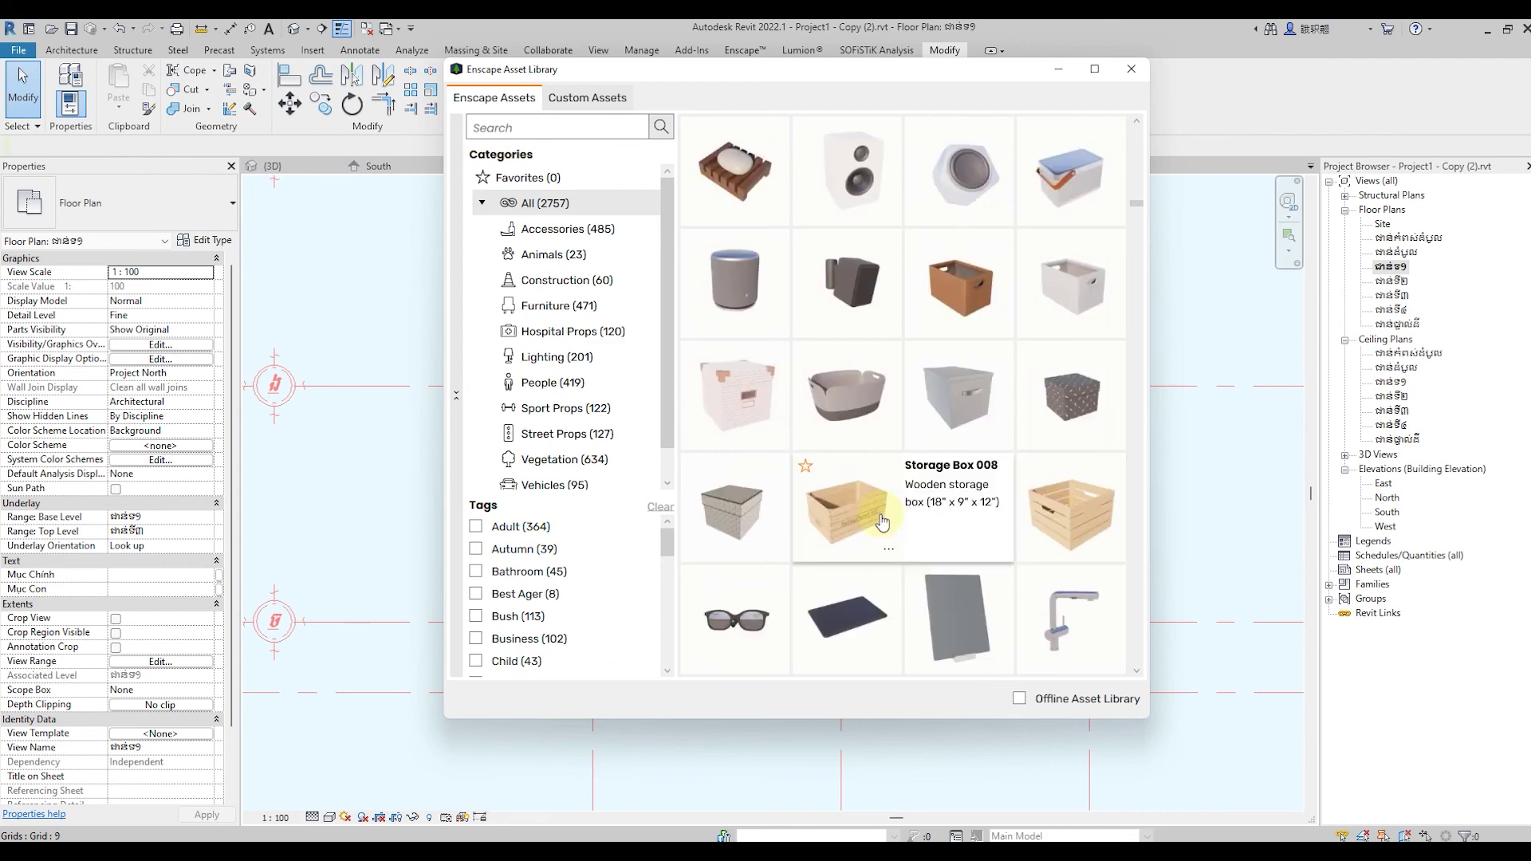
pyautogui.scroll(3, 893, 517)
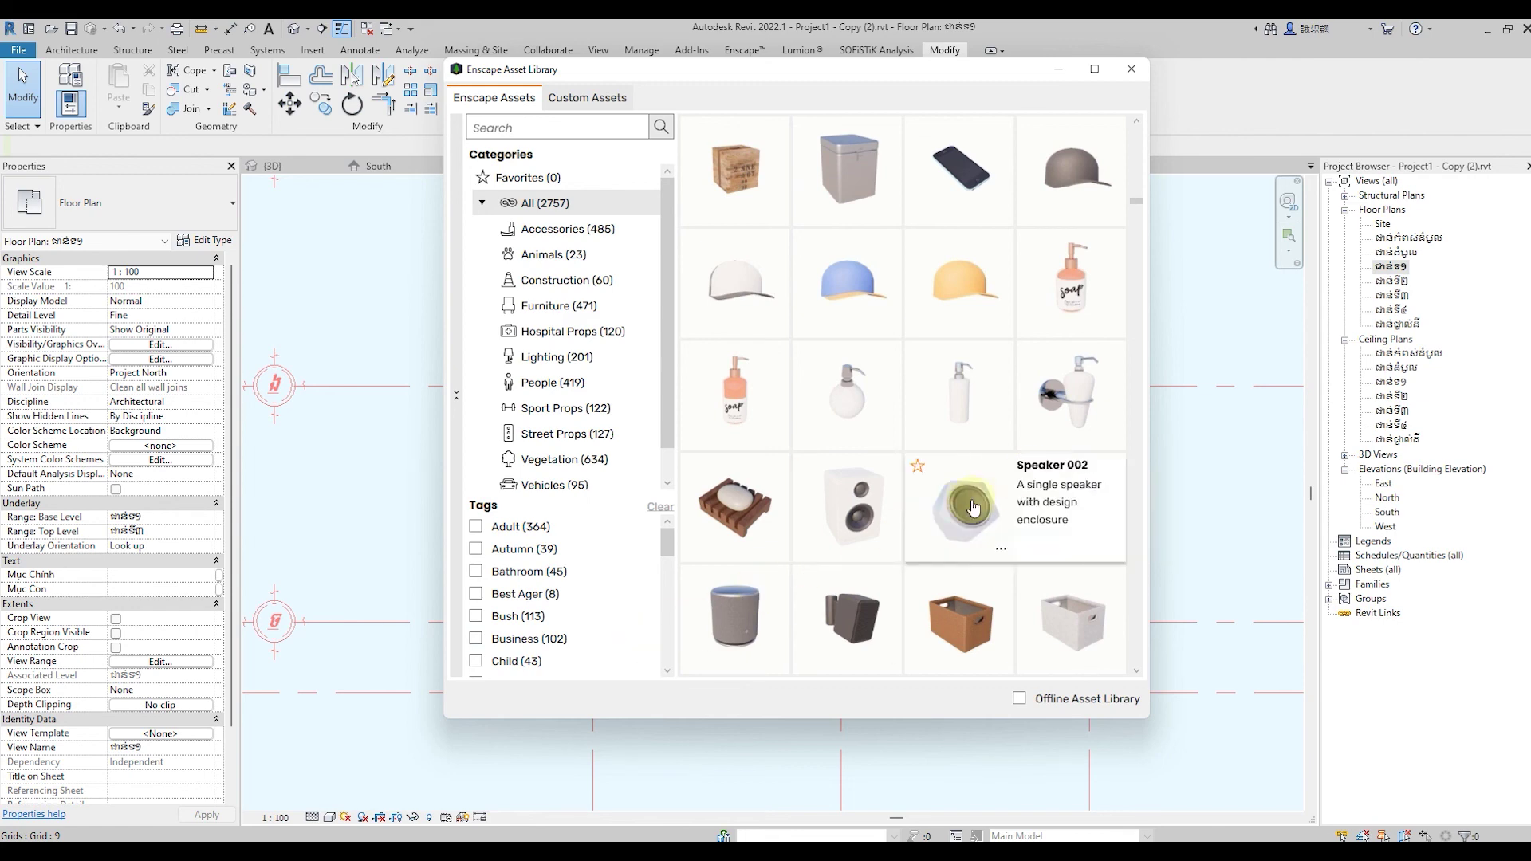
pyautogui.scroll(-4, 895, 517)
pyautogui.scroll(-2, 895, 517)
pyautogui.scroll(-1, 895, 517)
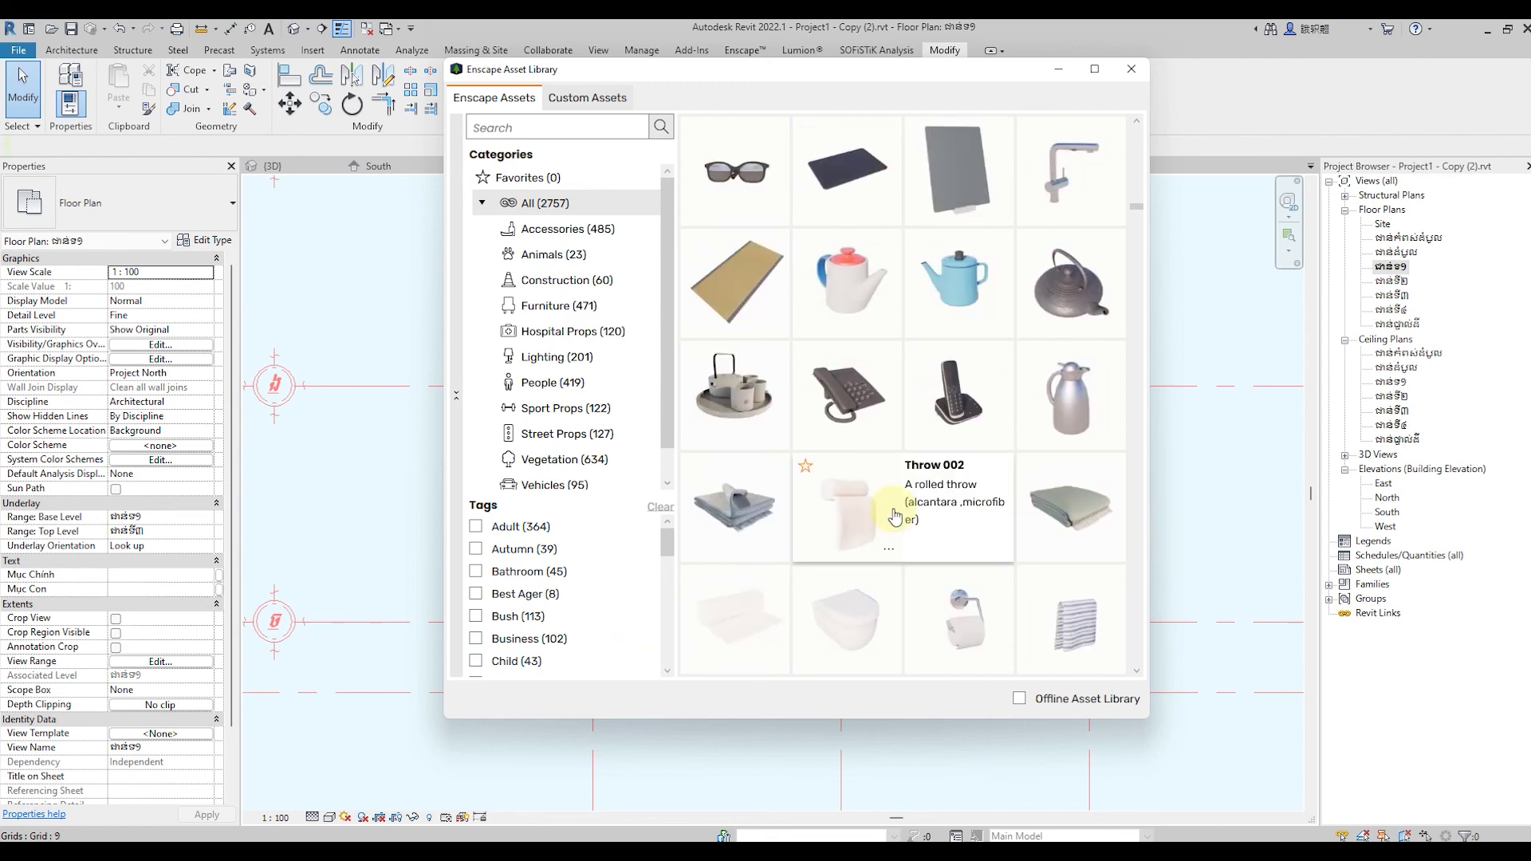
pyautogui.scroll(-3, 895, 517)
pyautogui.scroll(-2, 895, 516)
pyautogui.scroll(1, 895, 517)
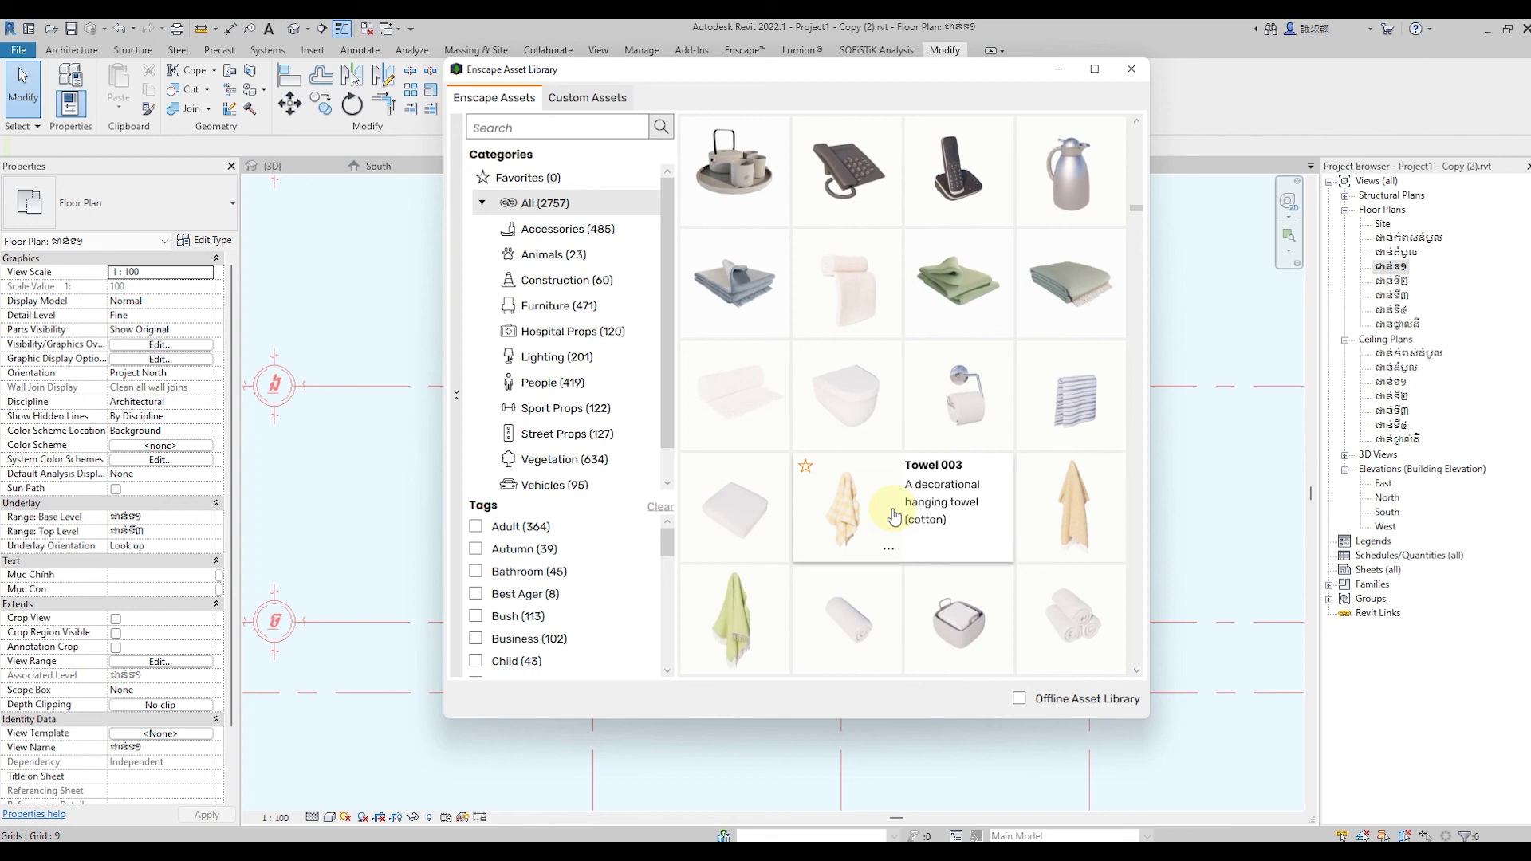
pyautogui.scroll(-3, 895, 517)
pyautogui.scroll(-3, 992, 484)
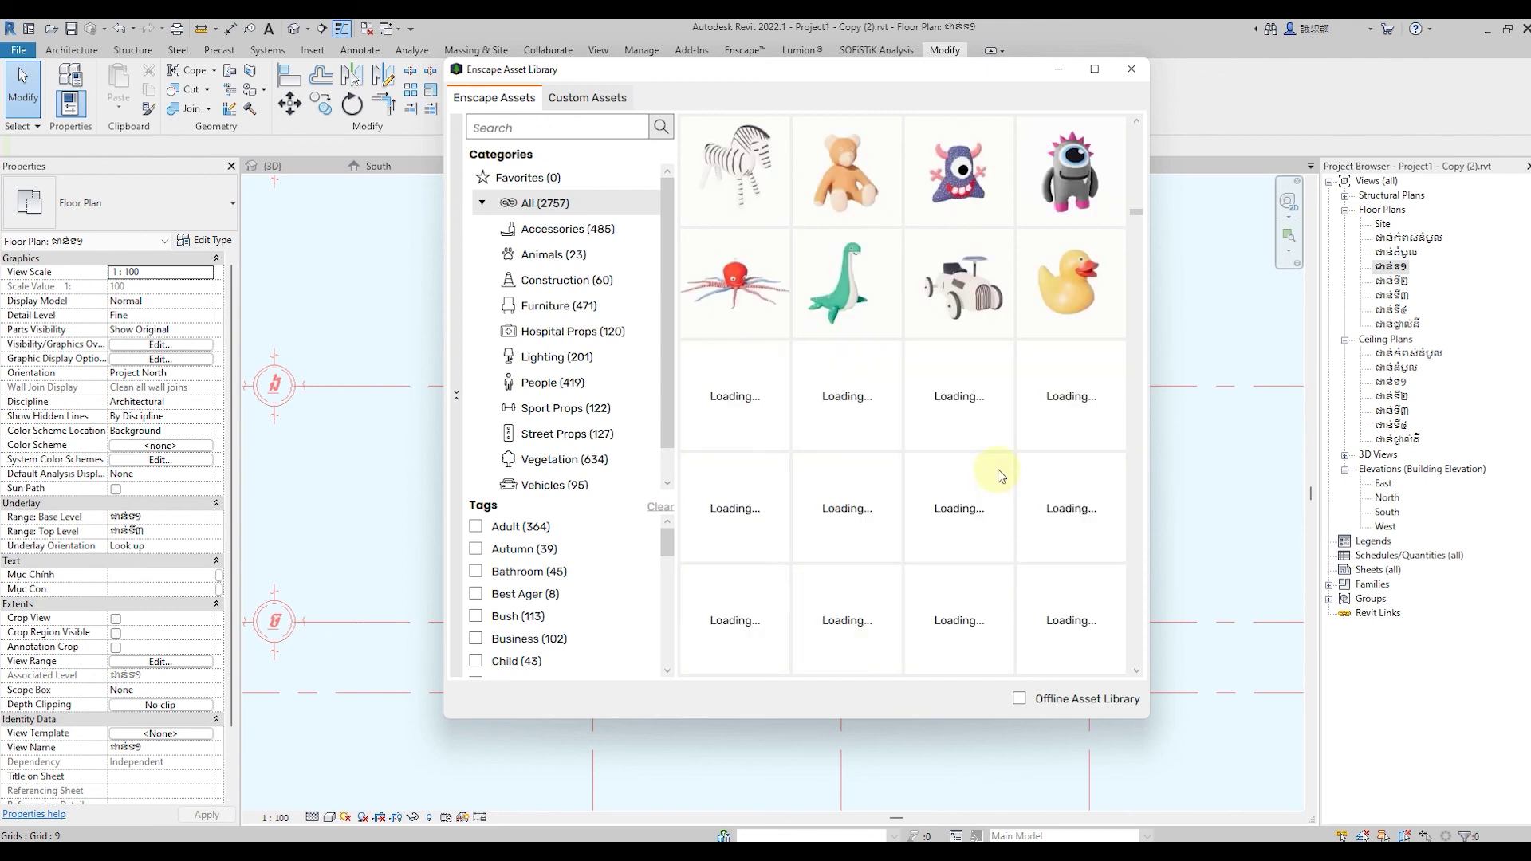
pyautogui.scroll(1, 919, 510)
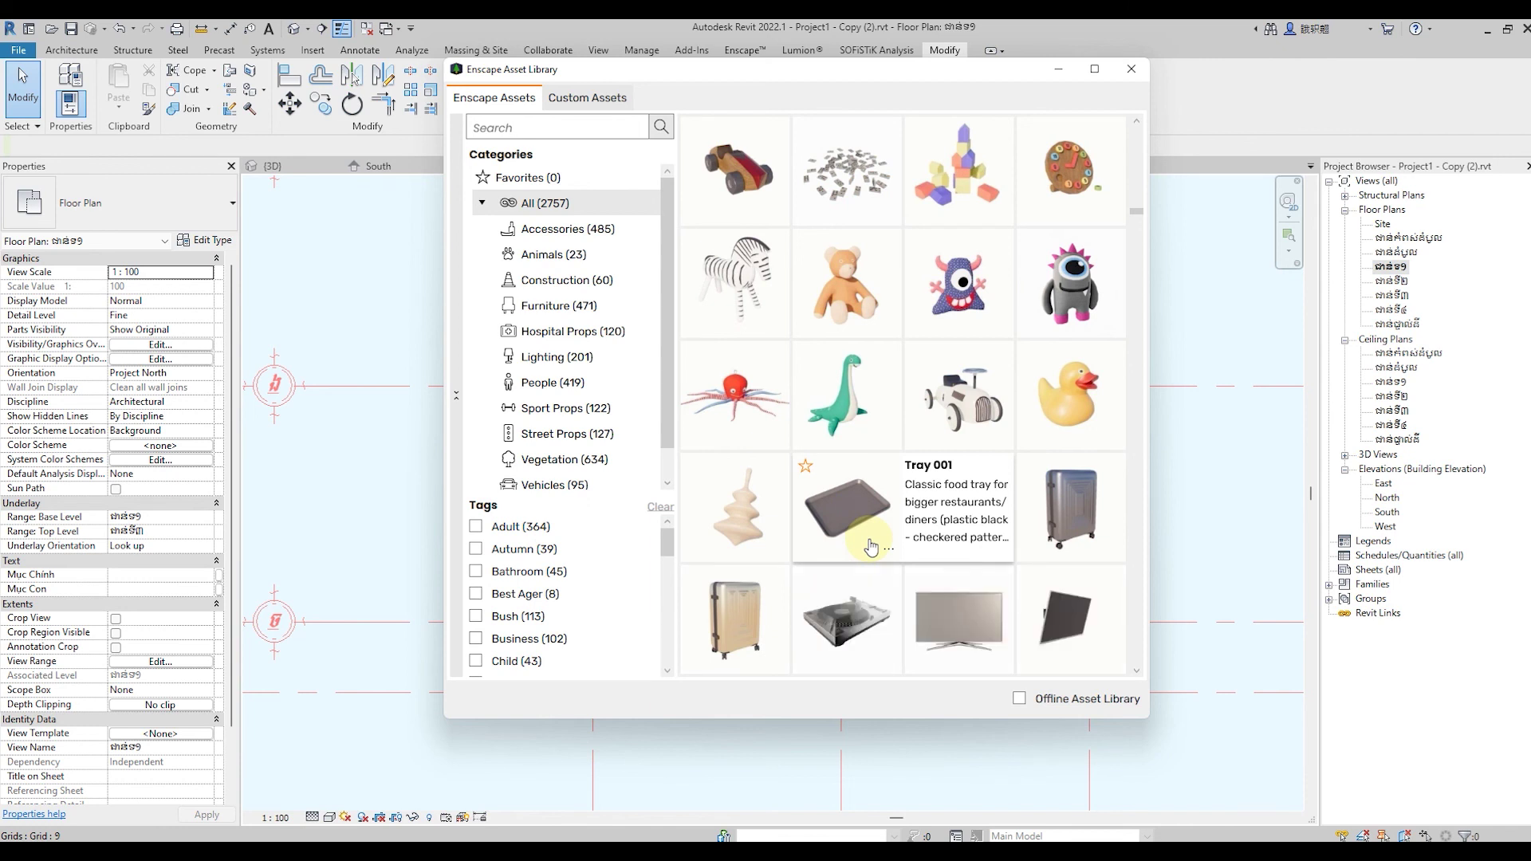
pyautogui.scroll(-1, 875, 493)
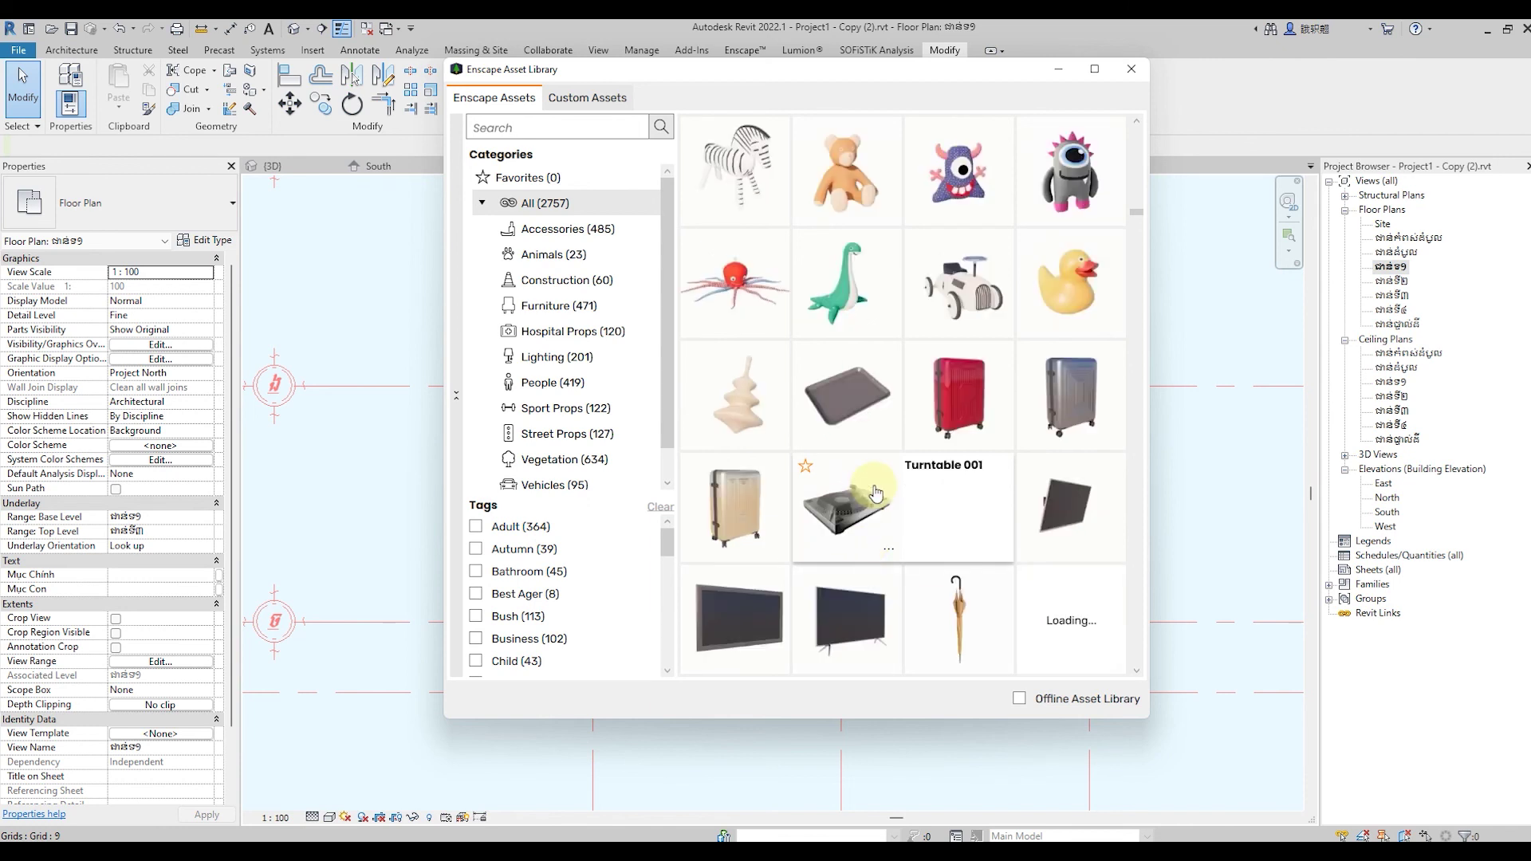
pyautogui.scroll(-1, 876, 493)
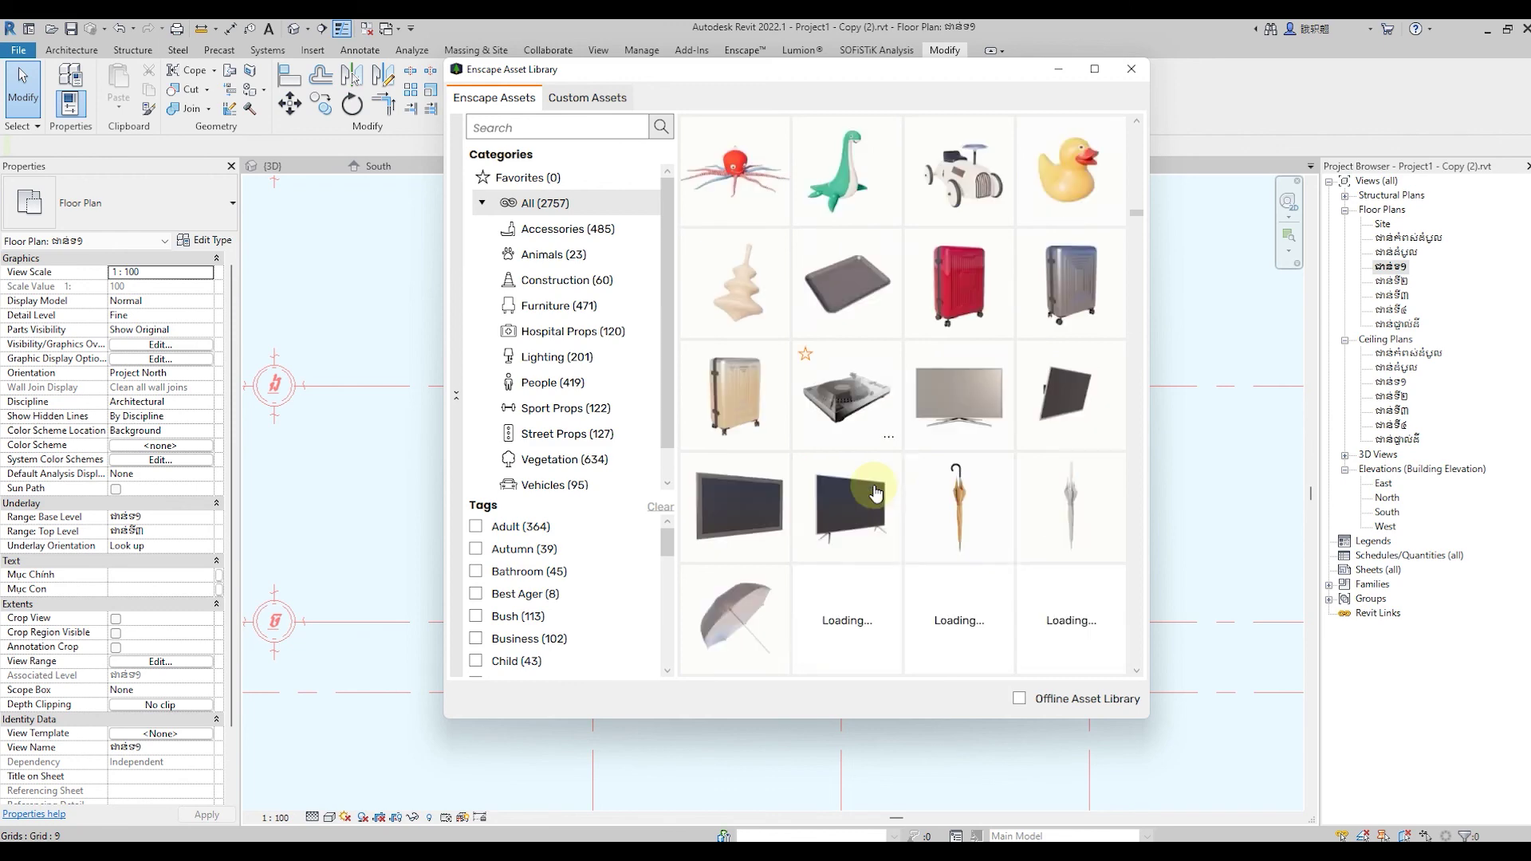
pyautogui.scroll(-1, 876, 493)
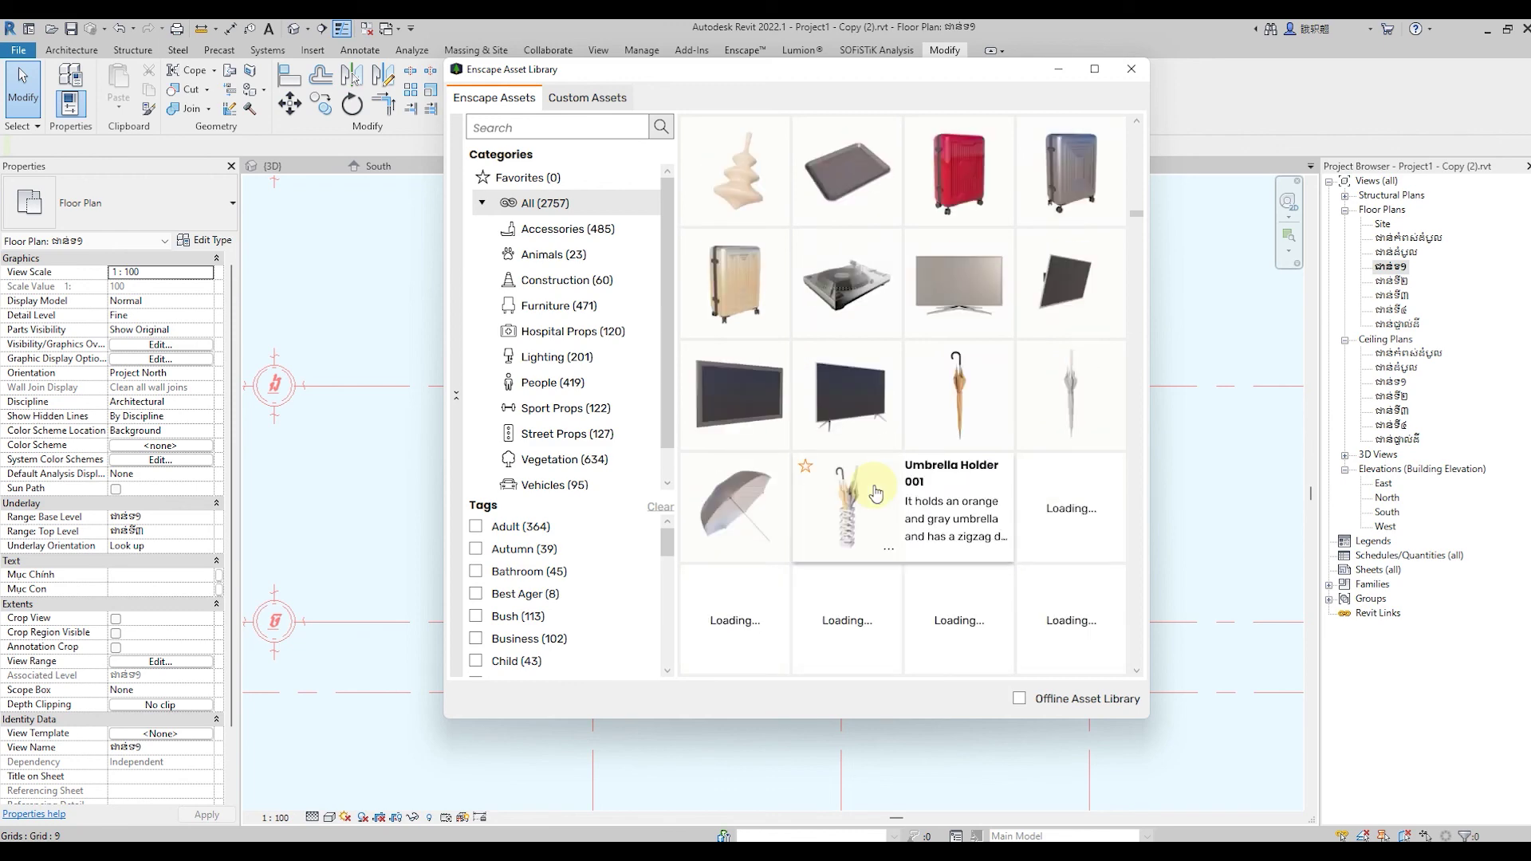
pyautogui.scroll(1, 875, 493)
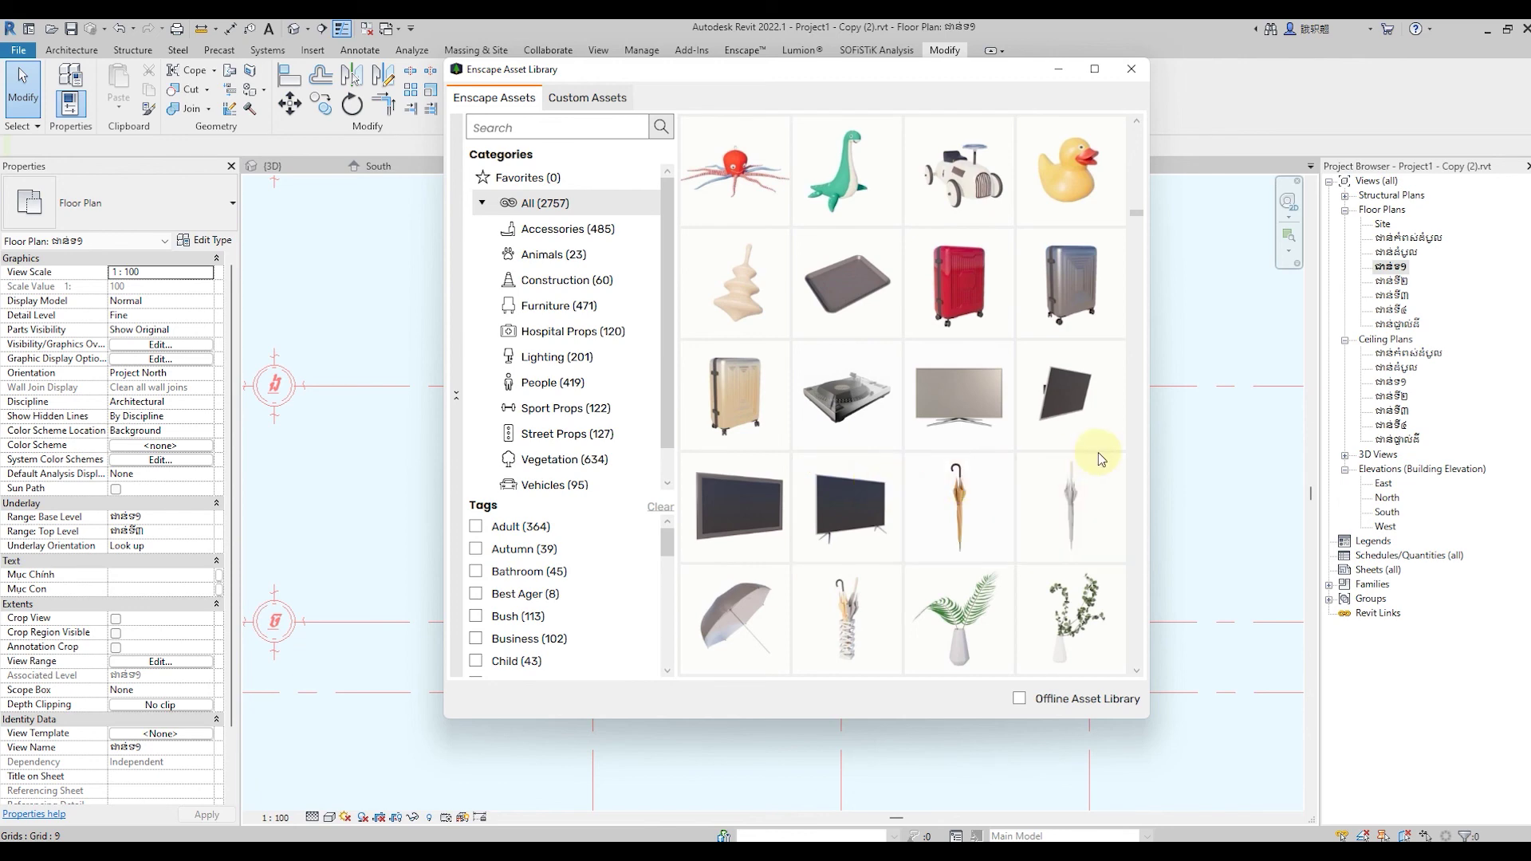
# Pick TV 001 and move its preview into the left bedroom, zooming in to position it
pyautogui.click(959, 395)
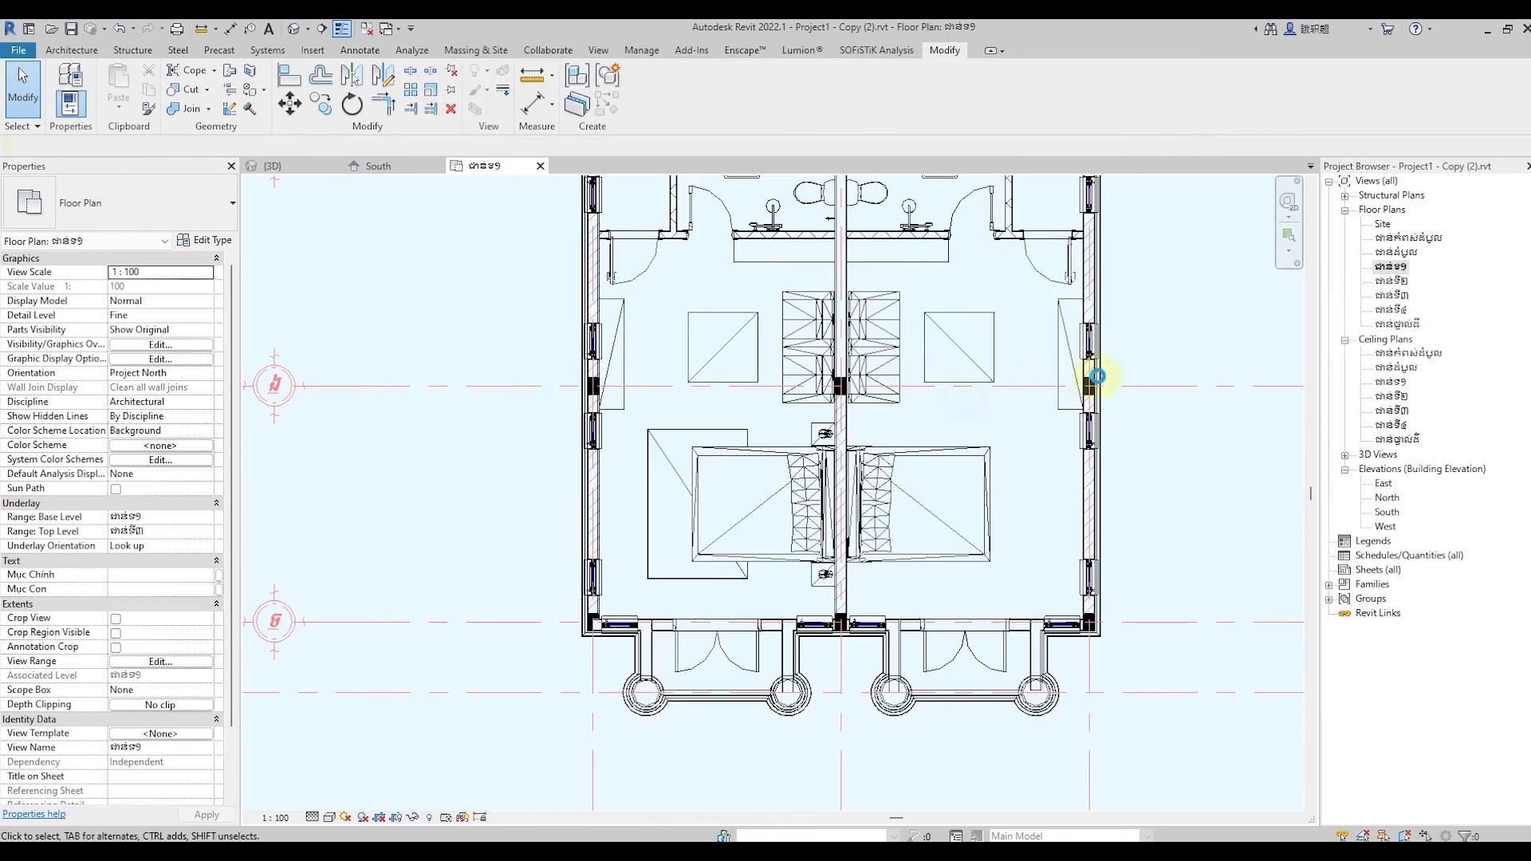
pyautogui.click(666, 503)
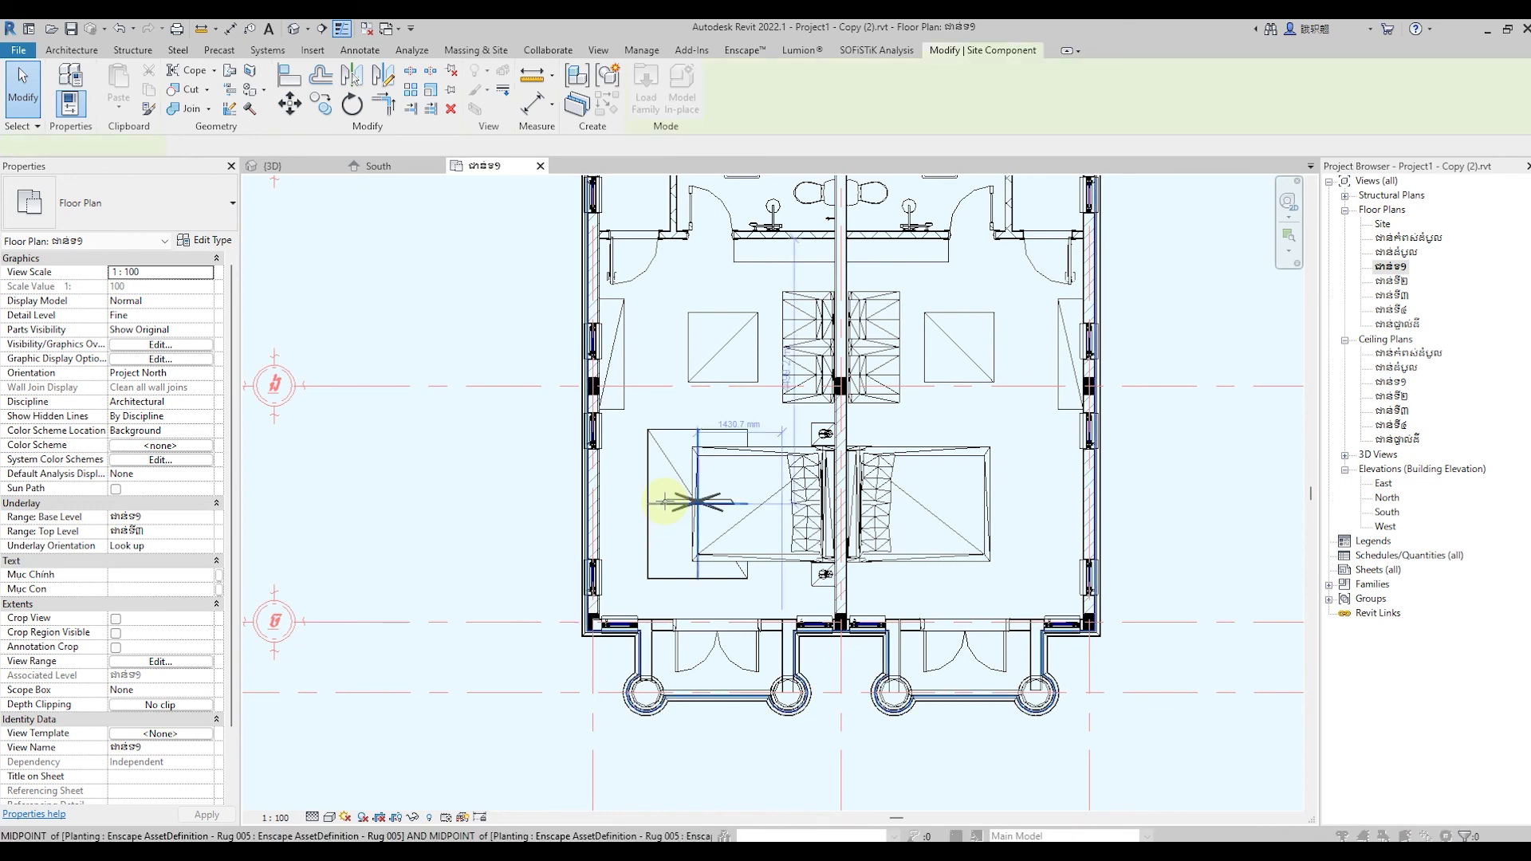
pyautogui.scroll(3, 666, 355)
pyautogui.scroll(1, 666, 355)
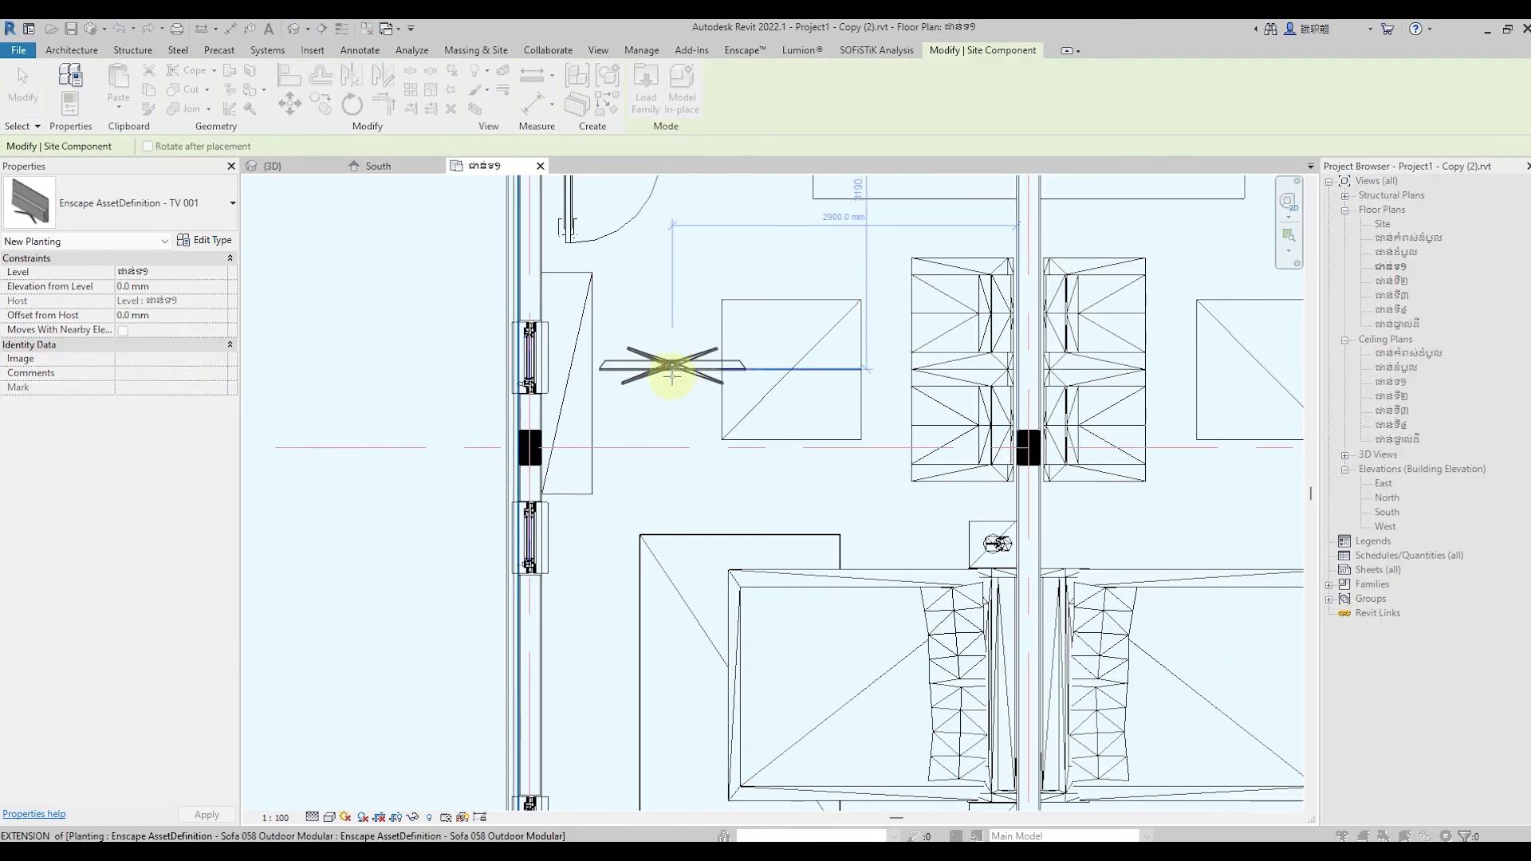